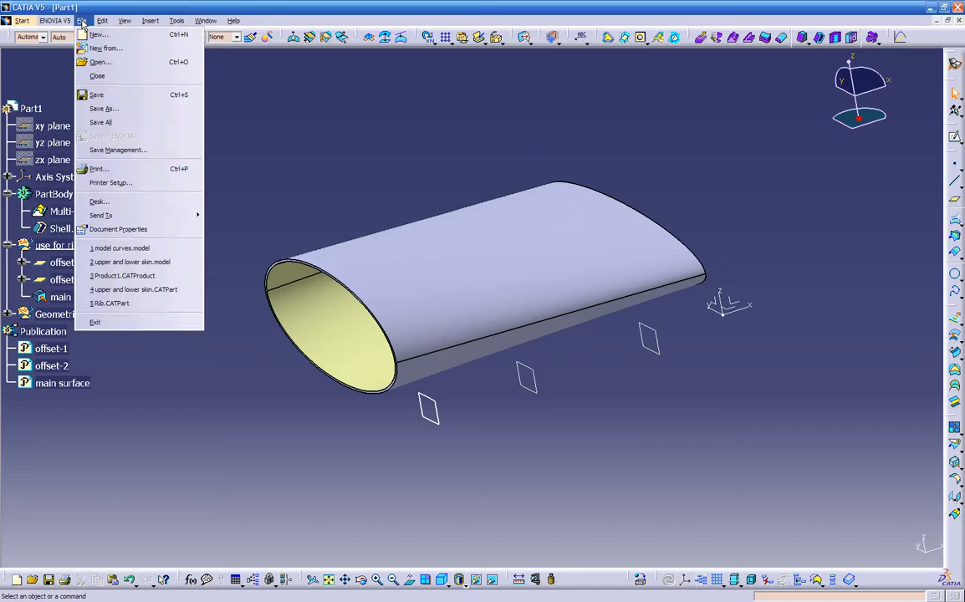
Step: Cancel Save Management for now and close the model curves.model document, keeping Part1 open
{"action": "left_click", "coordinate": [132, 151]}
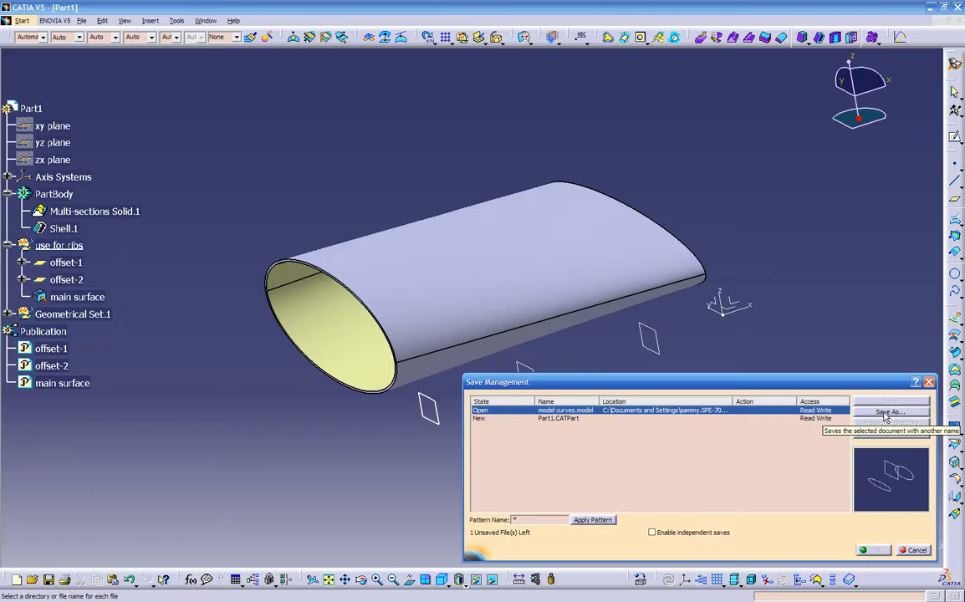
{"action": "left_click", "coordinate": [919, 551]}
{"action": "left_click", "coordinate": [205, 20]}
{"action": "left_click", "coordinate": [219, 93]}
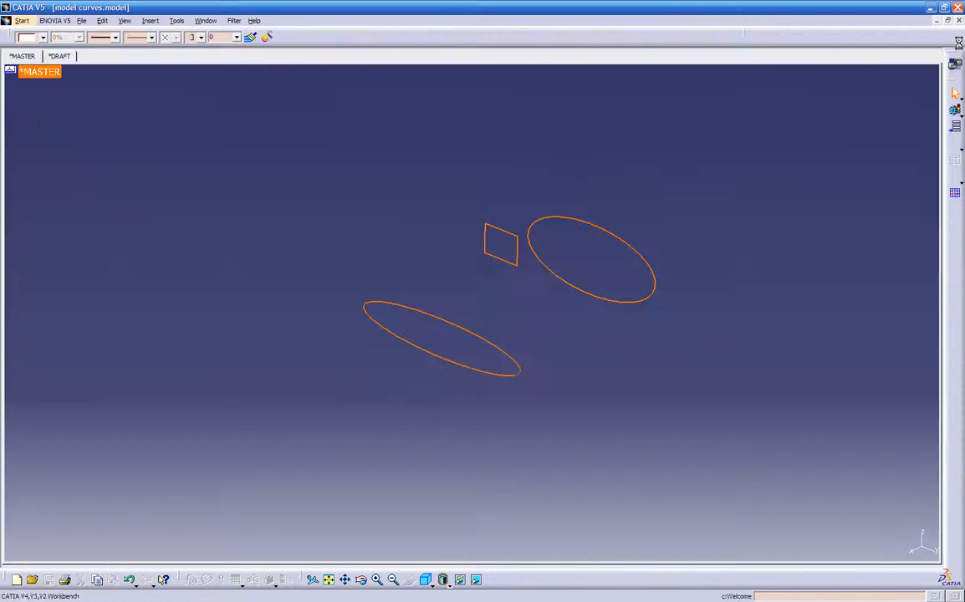
{"action": "left_click", "coordinate": [958, 20]}
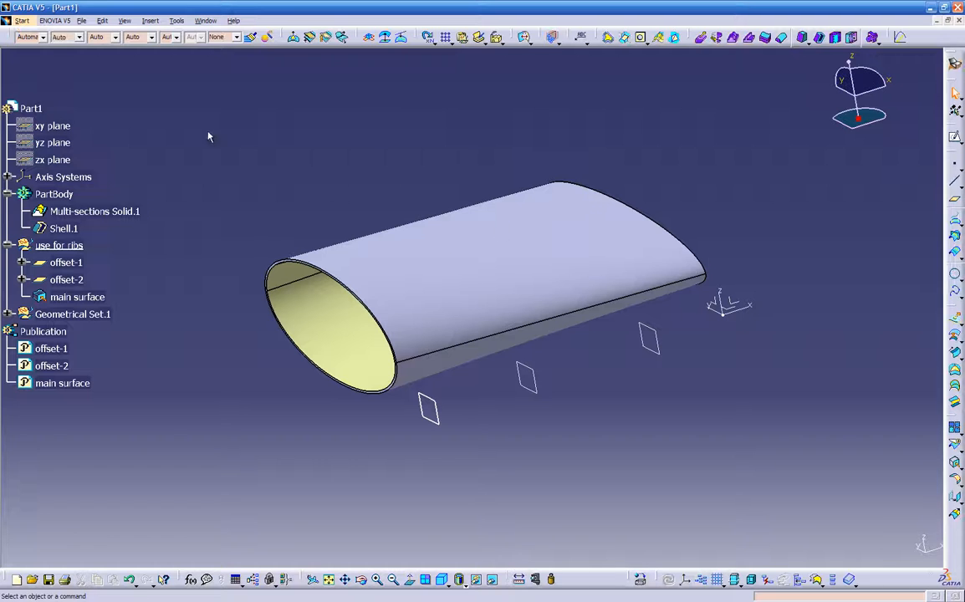
Step: Start saving Part1 under a new name through Save Management, creating and opening a Desktop folder named temp ribs
{"action": "left_click", "coordinate": [81, 23]}
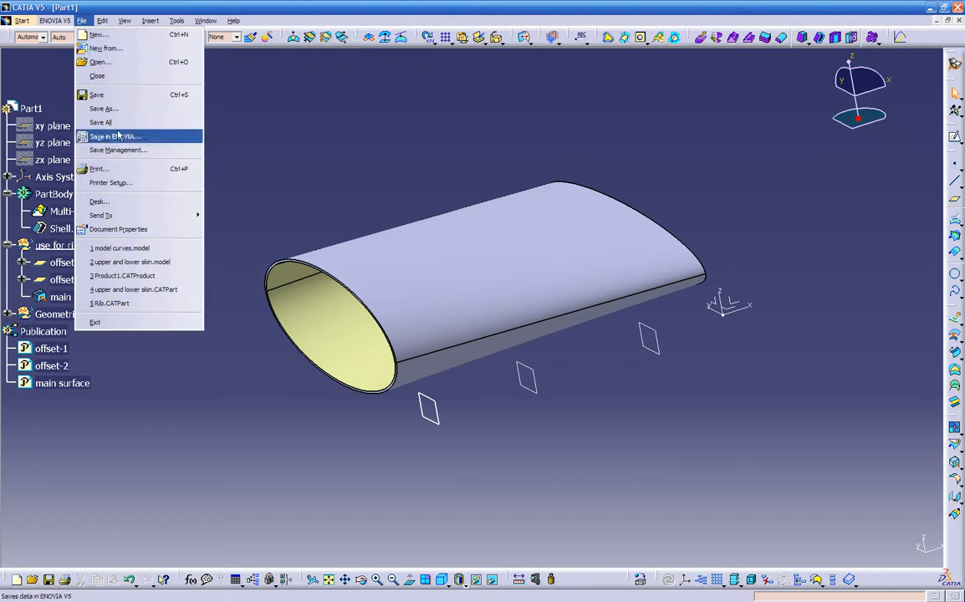
{"action": "left_click", "coordinate": [118, 150]}
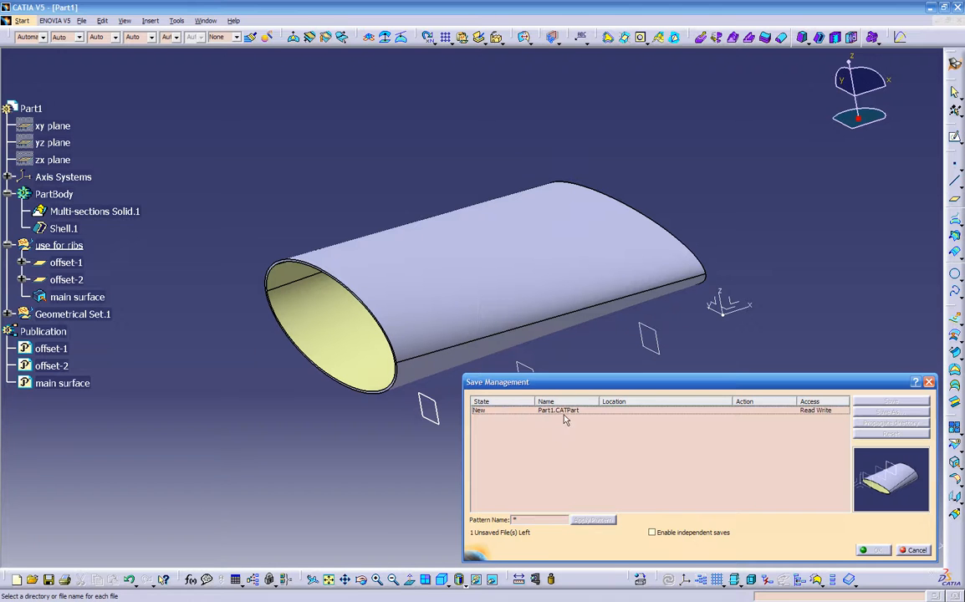
{"action": "left_click", "coordinate": [889, 411]}
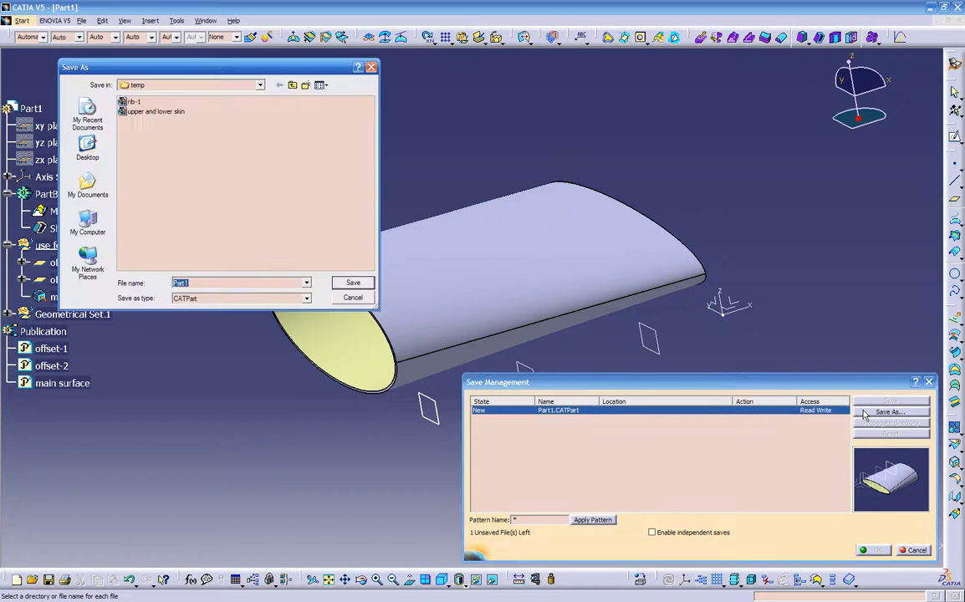
{"action": "left_click", "coordinate": [291, 86]}
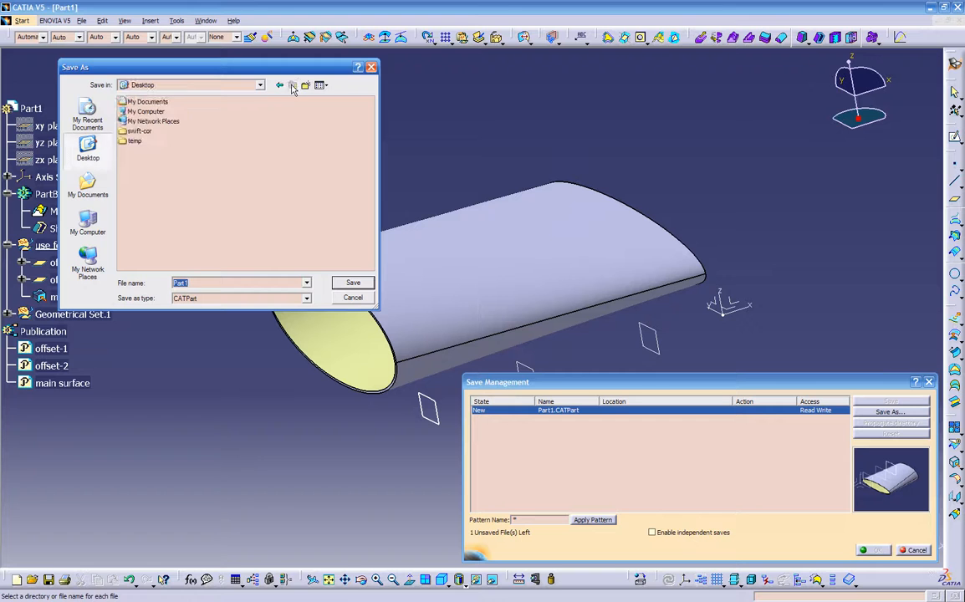
{"action": "left_click", "coordinate": [306, 85]}
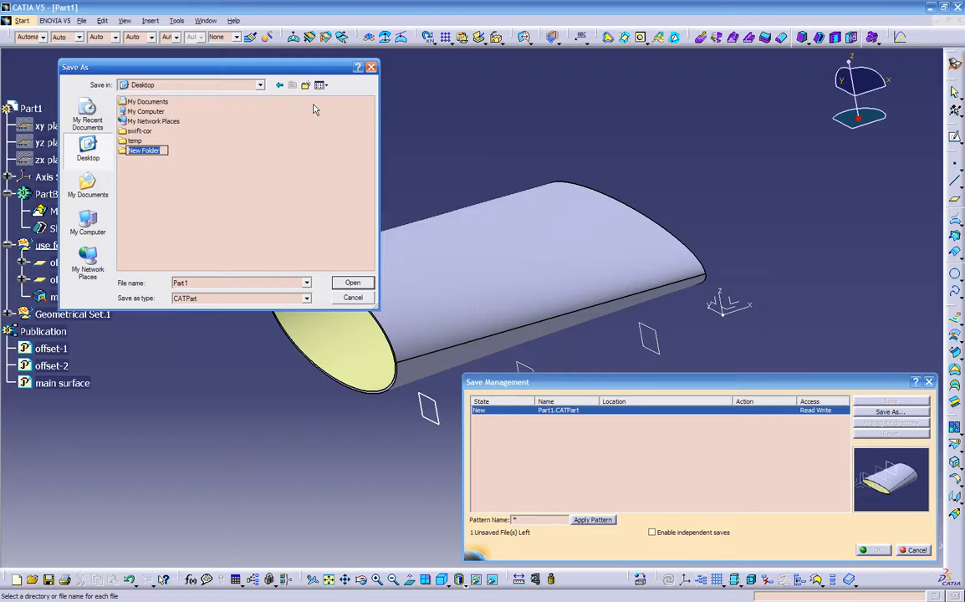
{"action": "type", "text": "temp ribs"}
{"action": "key", "text": "Return"}
{"action": "key", "text": "Return"}
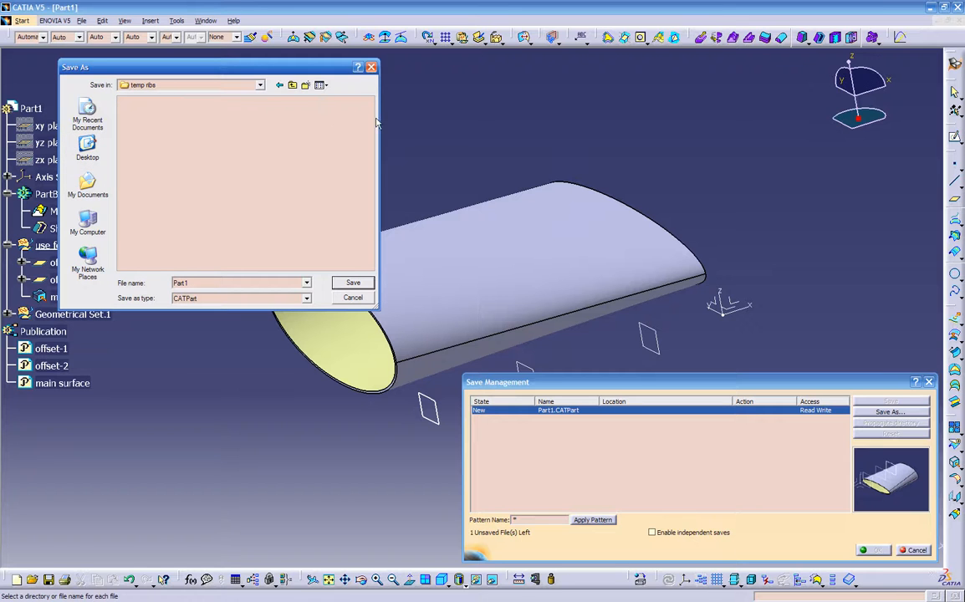
Step: Name the file main part and save the CATPart in the temp ribs folder
{"action": "double_click", "coordinate": [204, 282]}
{"action": "type", "text": "main p"}
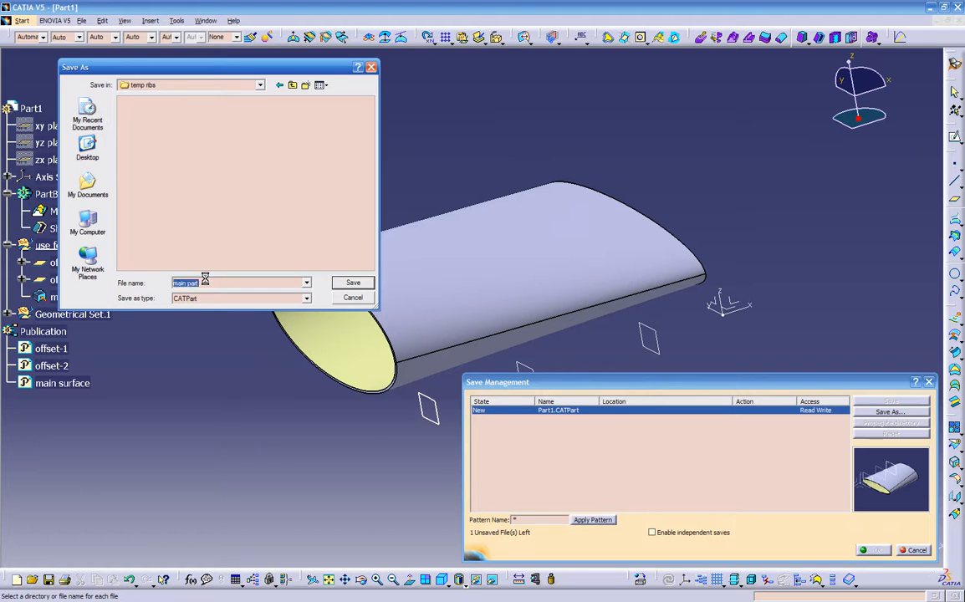
{"action": "key", "text": "Return"}
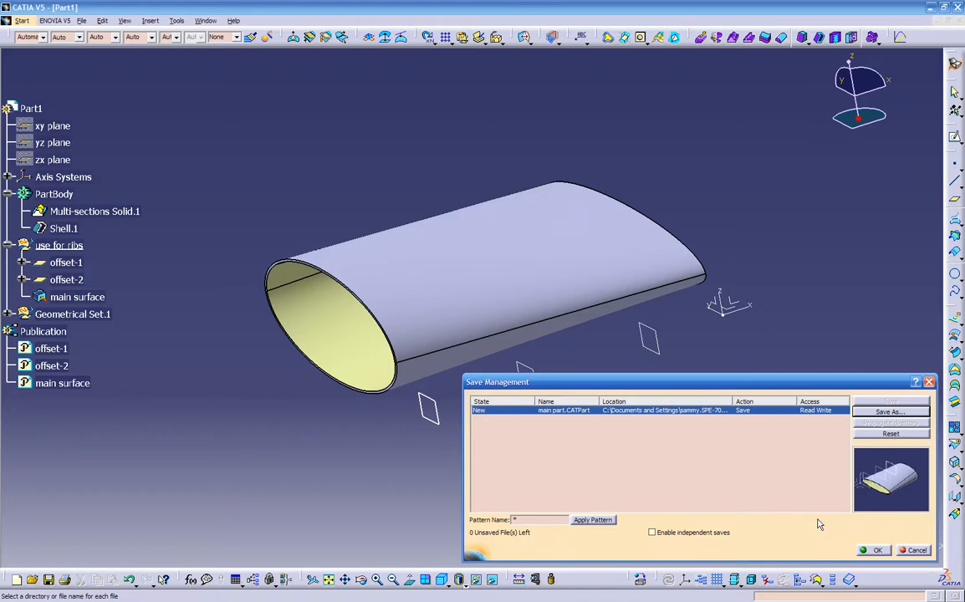
{"action": "left_click", "coordinate": [872, 549]}
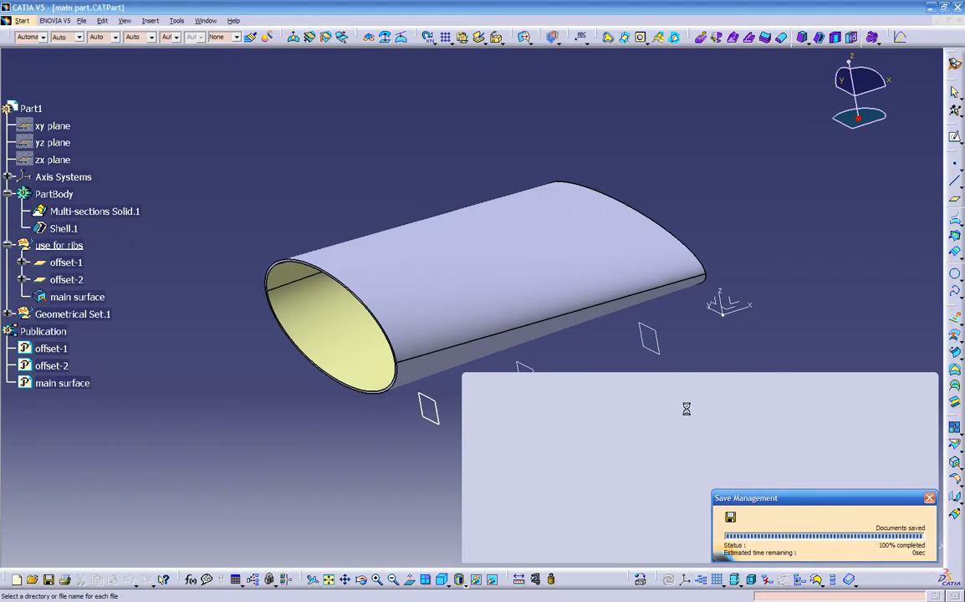
Step: Close the saved part and start a new product in the Assembly Design workbench
{"action": "middle_click_drag", "start_coordinate": [637, 418], "coordinate": [597, 411]}
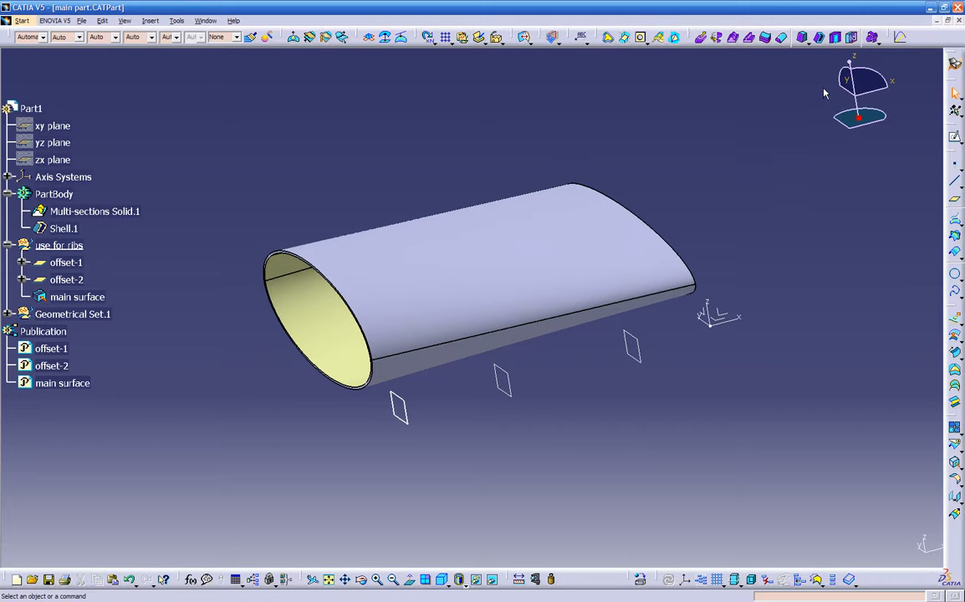
{"action": "left_click", "coordinate": [959, 22]}
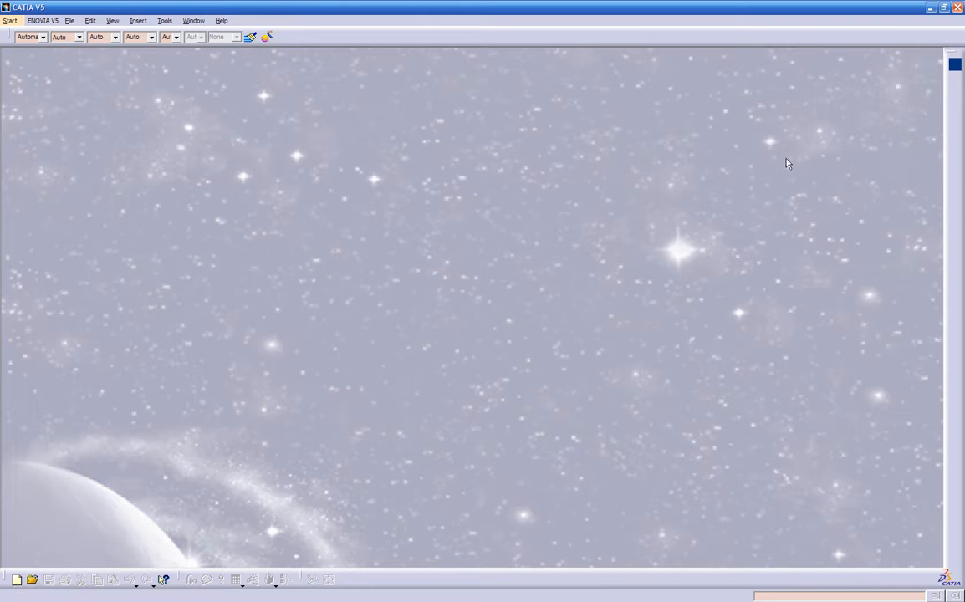
{"action": "left_click", "coordinate": [954, 64]}
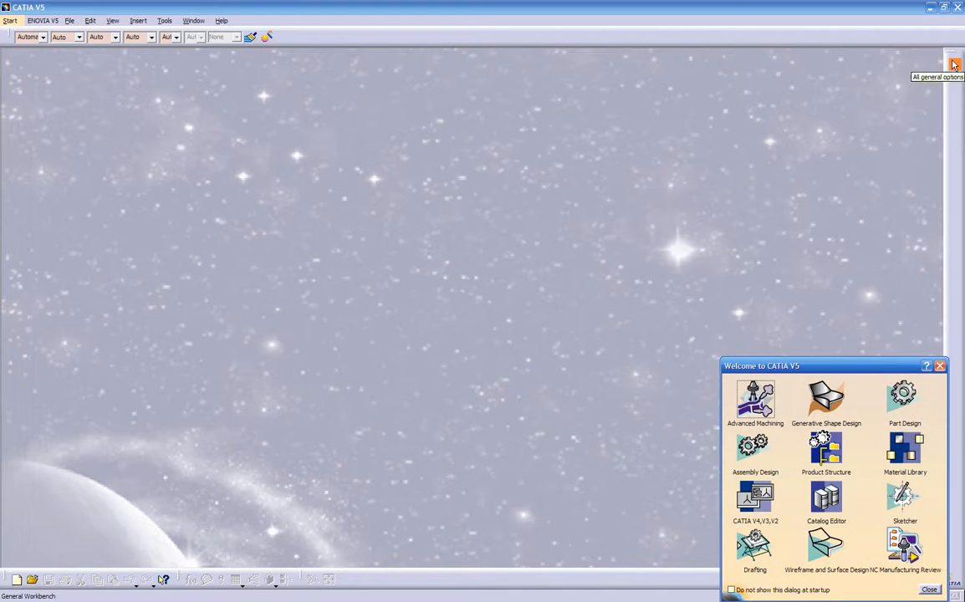
{"action": "left_click", "coordinate": [753, 451]}
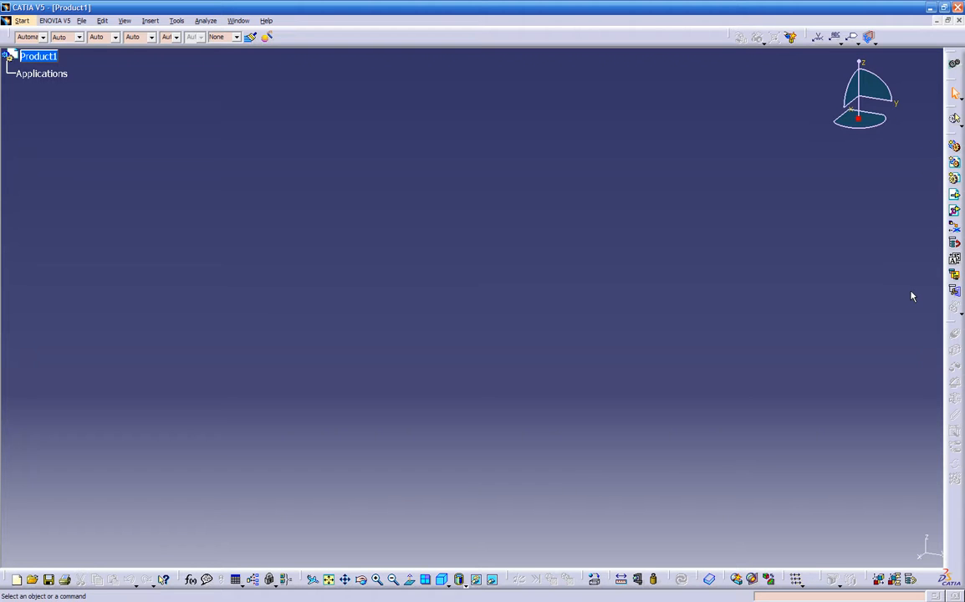
Step: Insert main part from the Desktop's temp ribs folder into Product1 as an existing component
{"action": "right_click", "coordinate": [49, 59]}
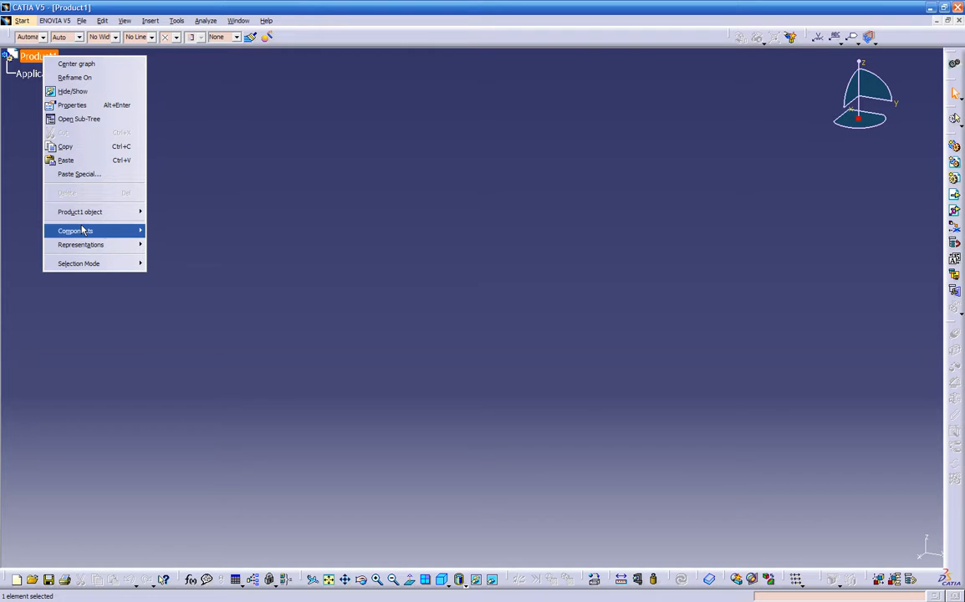
{"action": "mouse_move", "coordinate": [83, 230]}
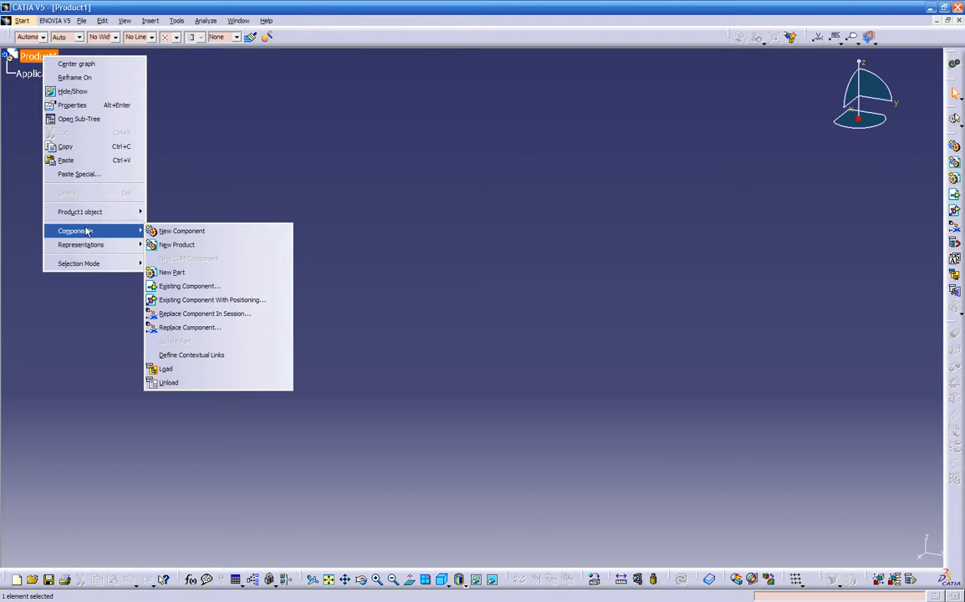
{"action": "left_click", "coordinate": [198, 287]}
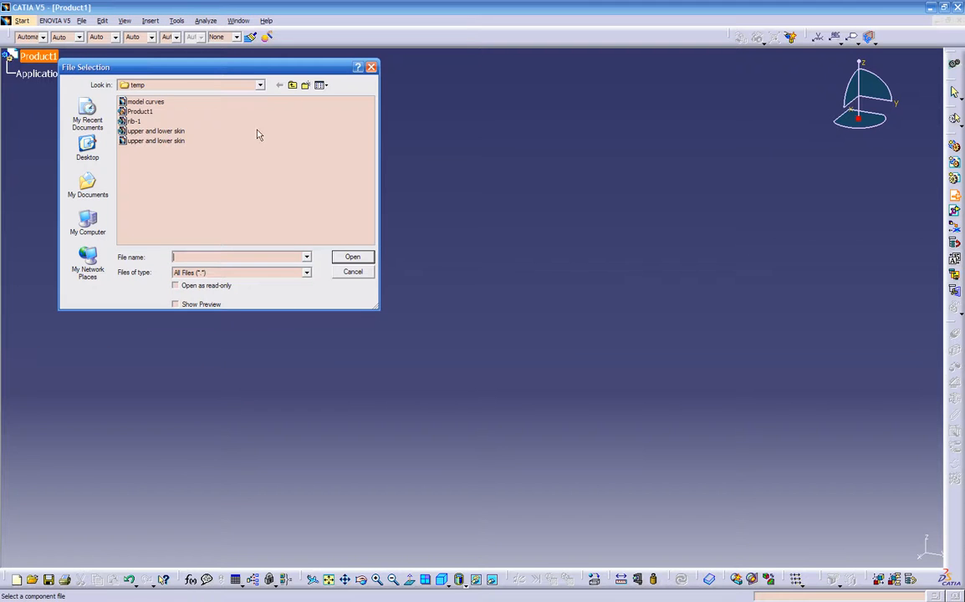
{"action": "left_click", "coordinate": [292, 85]}
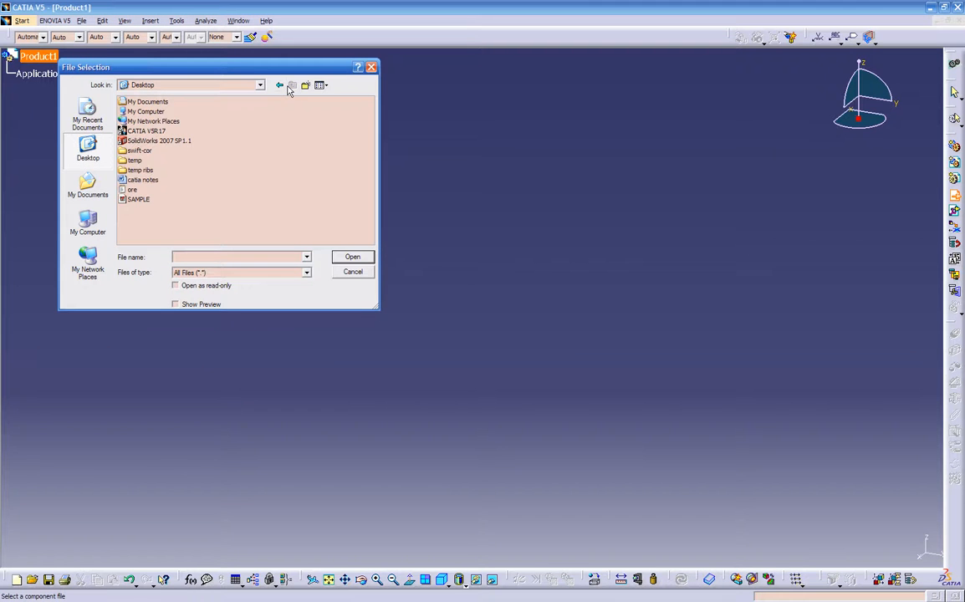
{"action": "double_click", "coordinate": [141, 172]}
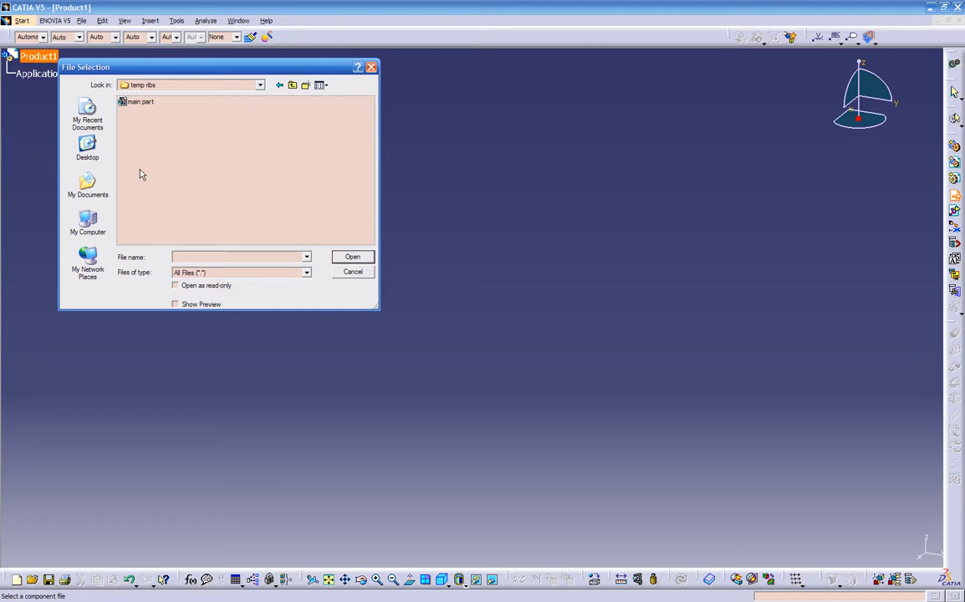
{"action": "left_click", "coordinate": [135, 101]}
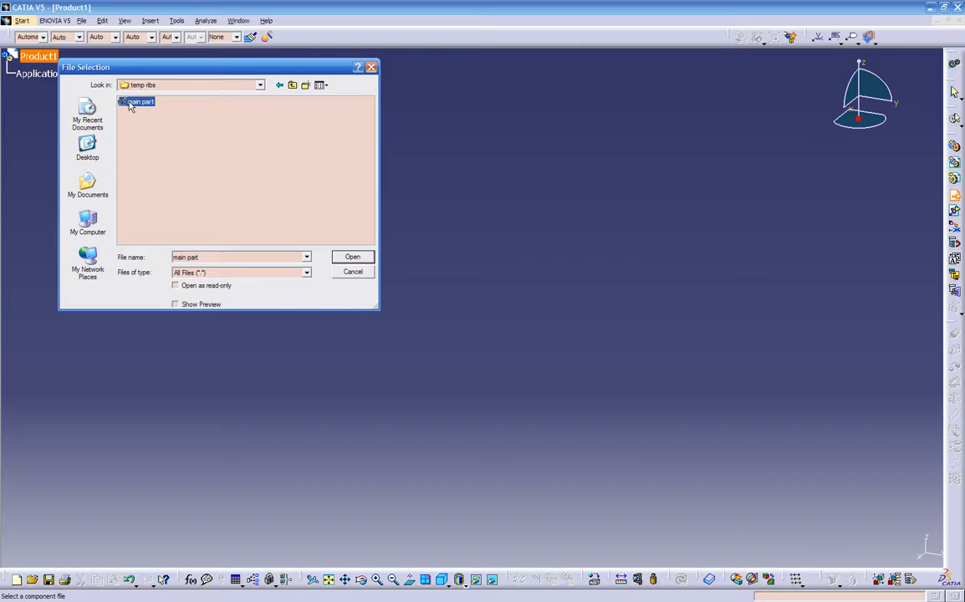
{"action": "left_click", "coordinate": [352, 259]}
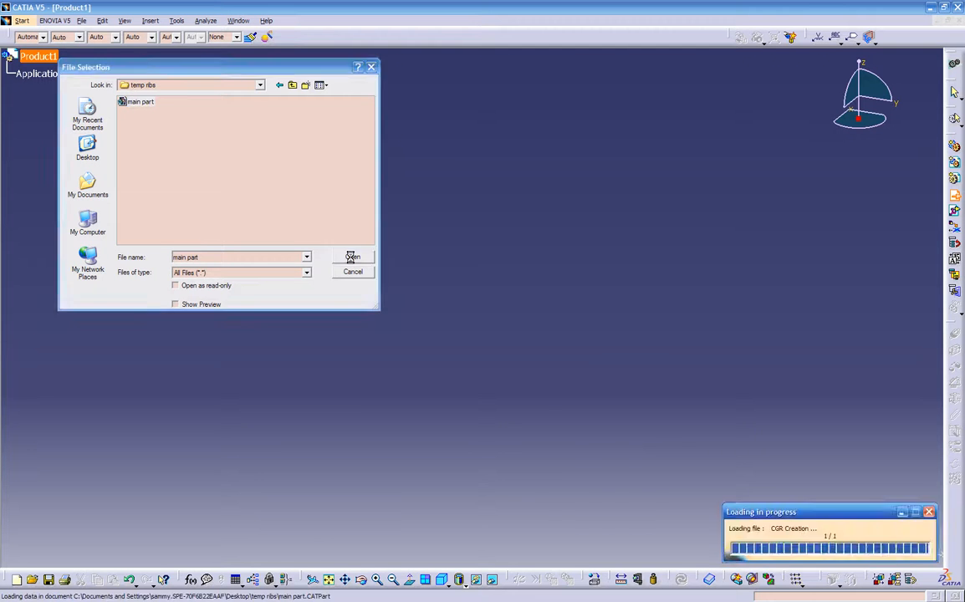
Step: Expand the inserted component's publications and its Part1 feature tree to examine the published elements and geometry
{"action": "middle_click_drag", "start_coordinate": [278, 377], "coordinate": [416, 387]}
{"action": "left_click", "coordinate": [18, 73]}
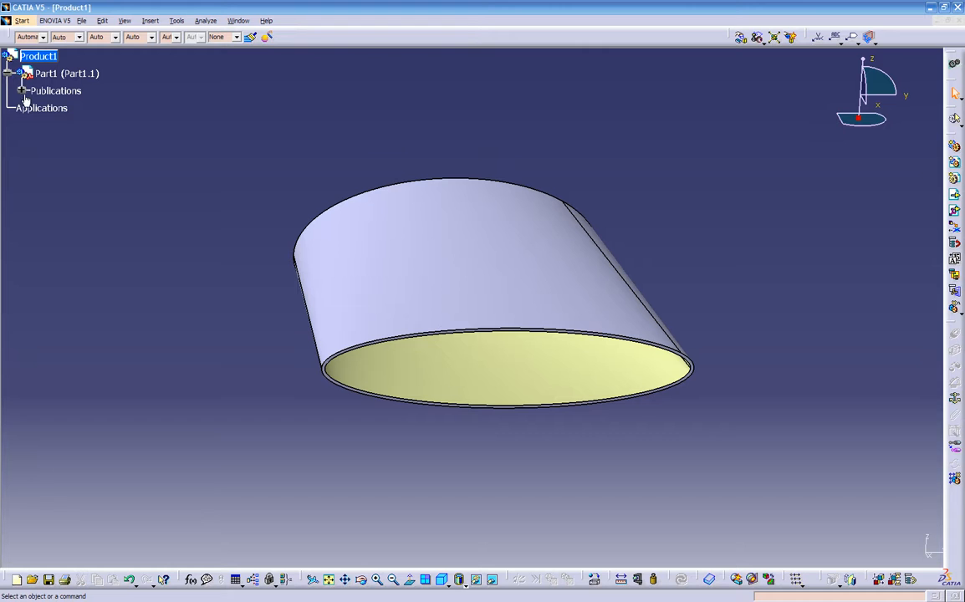
{"action": "left_click", "coordinate": [22, 91]}
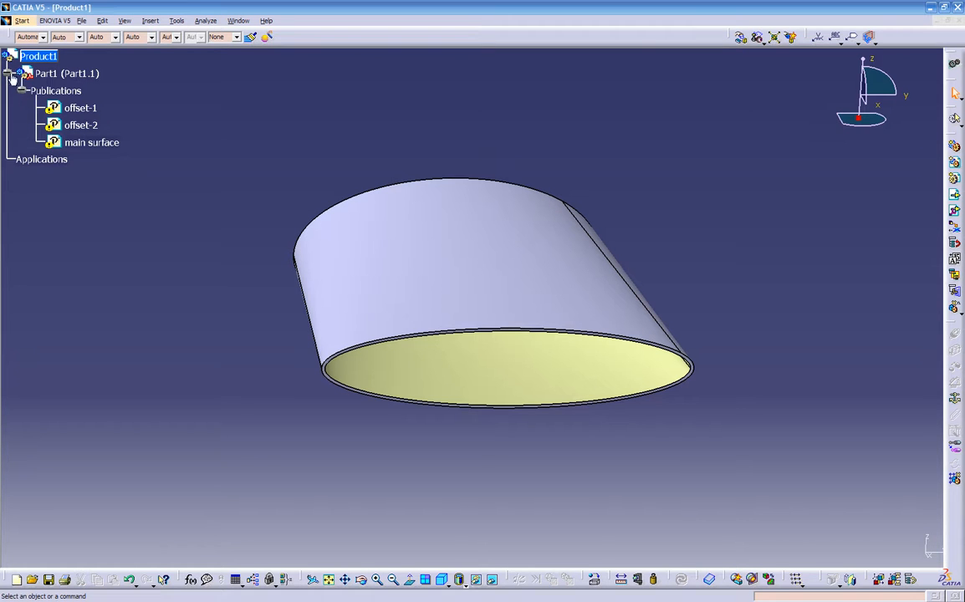
{"action": "left_click", "coordinate": [57, 74]}
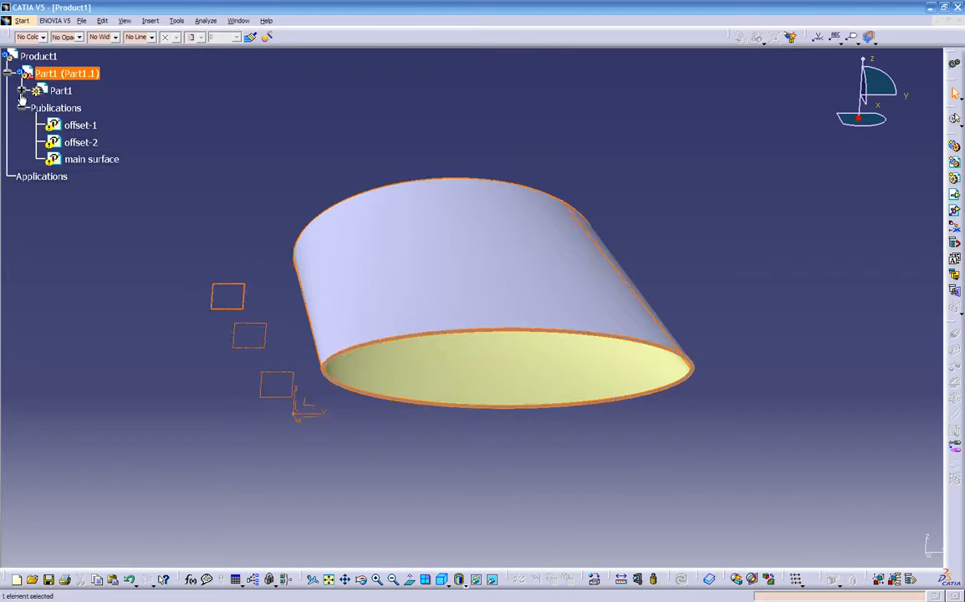
{"action": "left_click", "coordinate": [22, 90]}
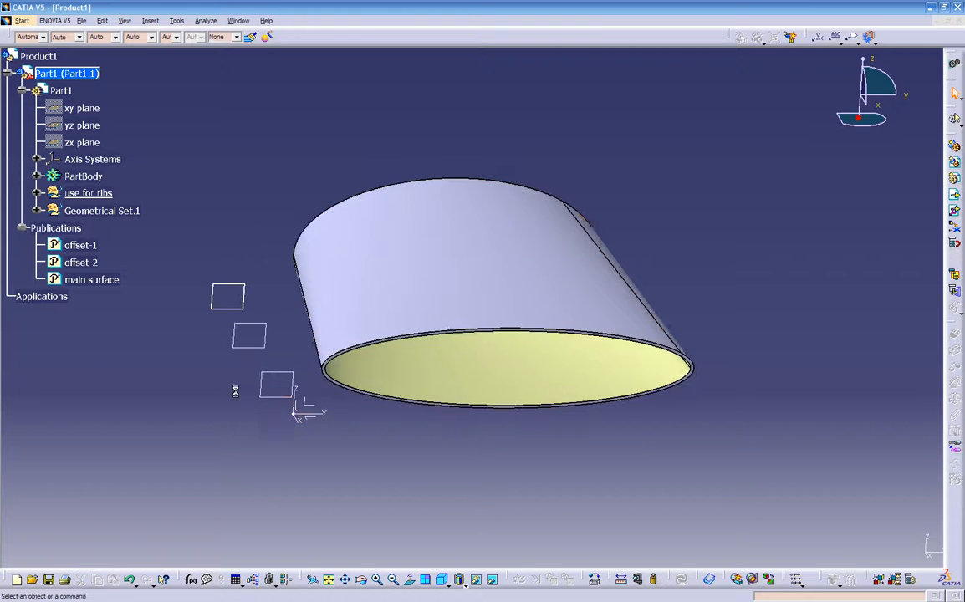
{"action": "middle_click_drag", "start_coordinate": [247, 408], "coordinate": [355, 420]}
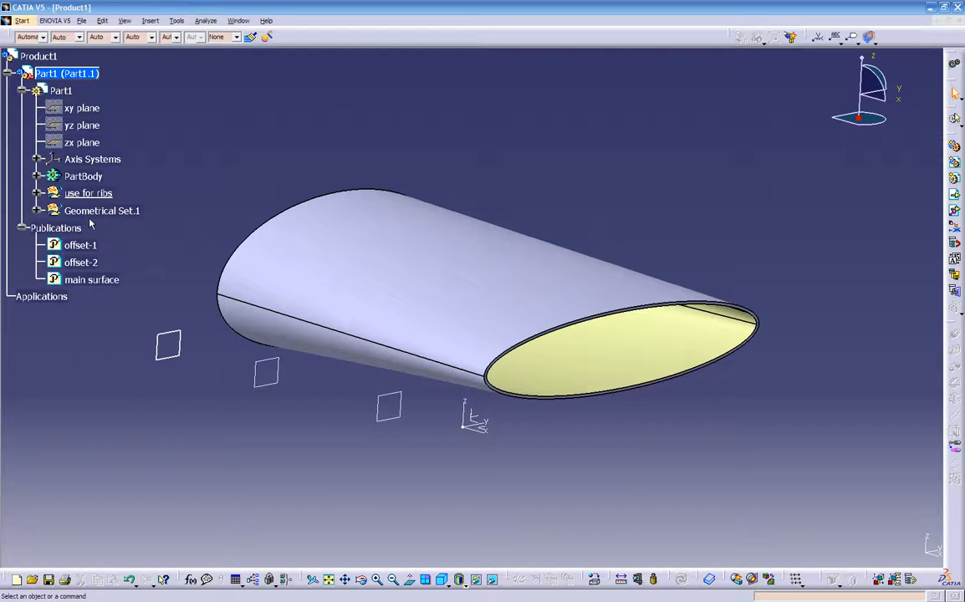
Step: In the Part1 component's properties, set the instance name to multisection and the part number to main part
{"action": "left_click", "coordinate": [72, 74]}
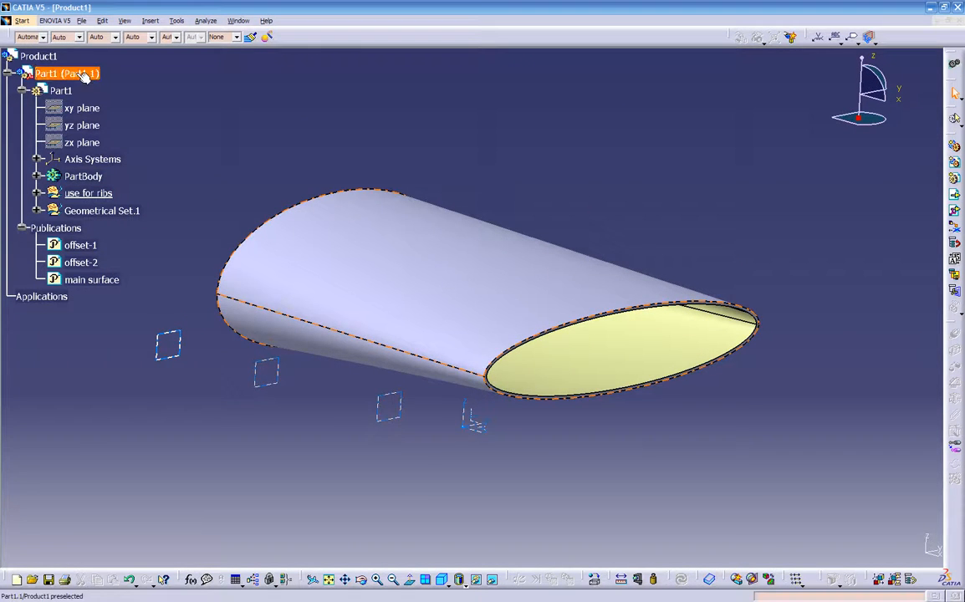
{"action": "right_click", "coordinate": [72, 74]}
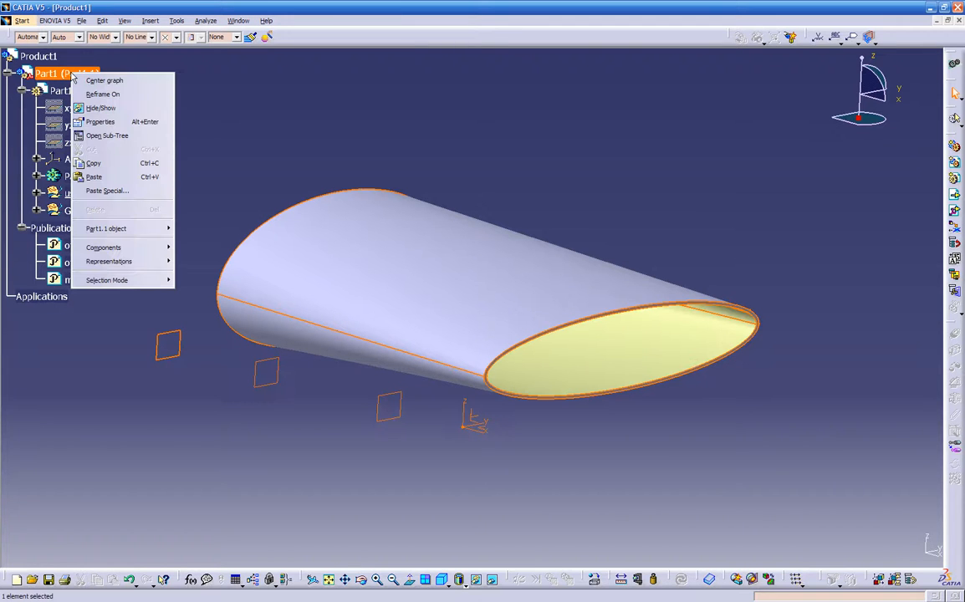
{"action": "left_click", "coordinate": [111, 124]}
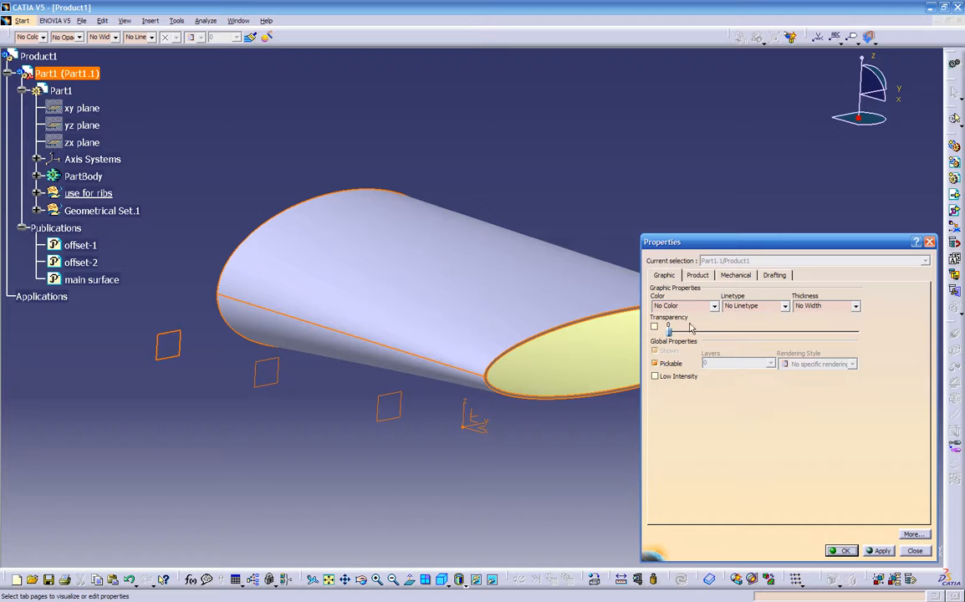
{"action": "left_click", "coordinate": [697, 275]}
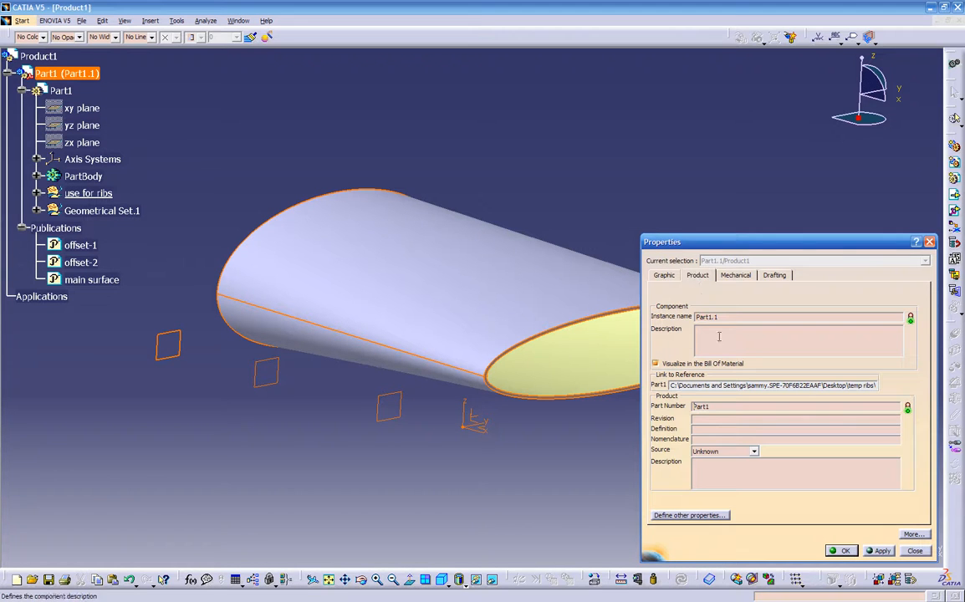
{"action": "type", "text": "multisection"}
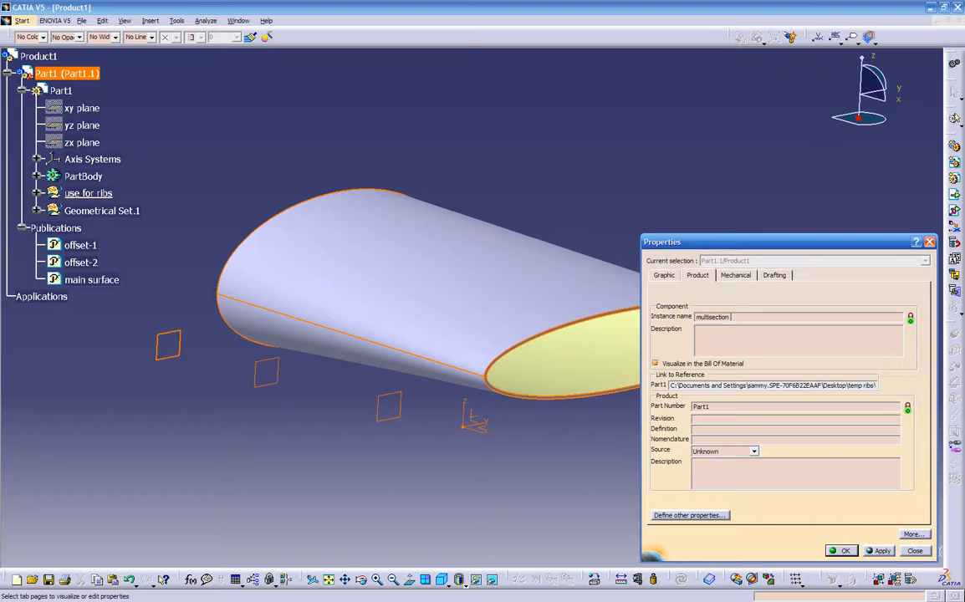
{"action": "left_click_drag", "start_coordinate": [734, 405], "coordinate": [554, 418]}
{"action": "type", "text": "main p"}
{"action": "key", "text": "Return"}
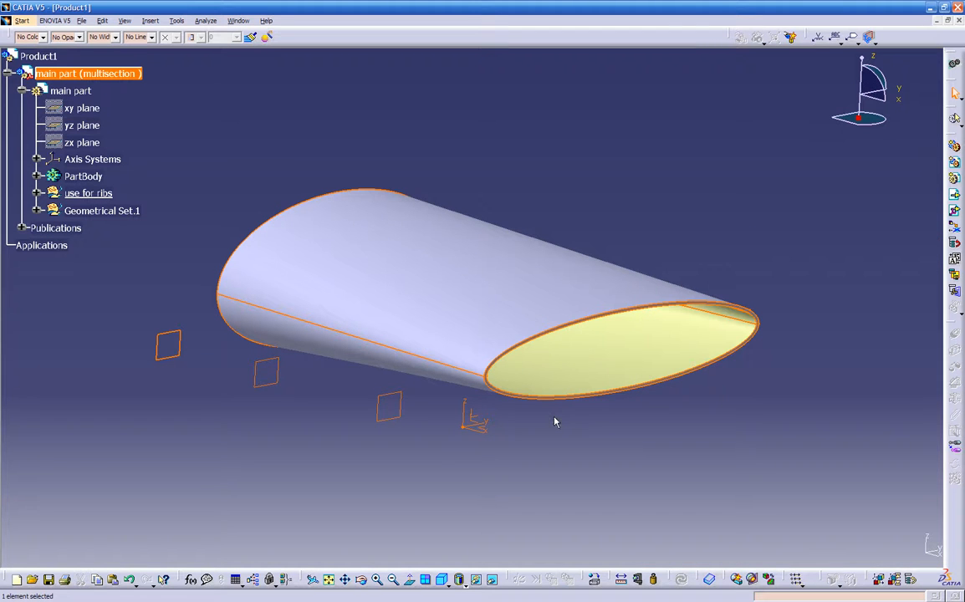
{"action": "left_click", "coordinate": [276, 122]}
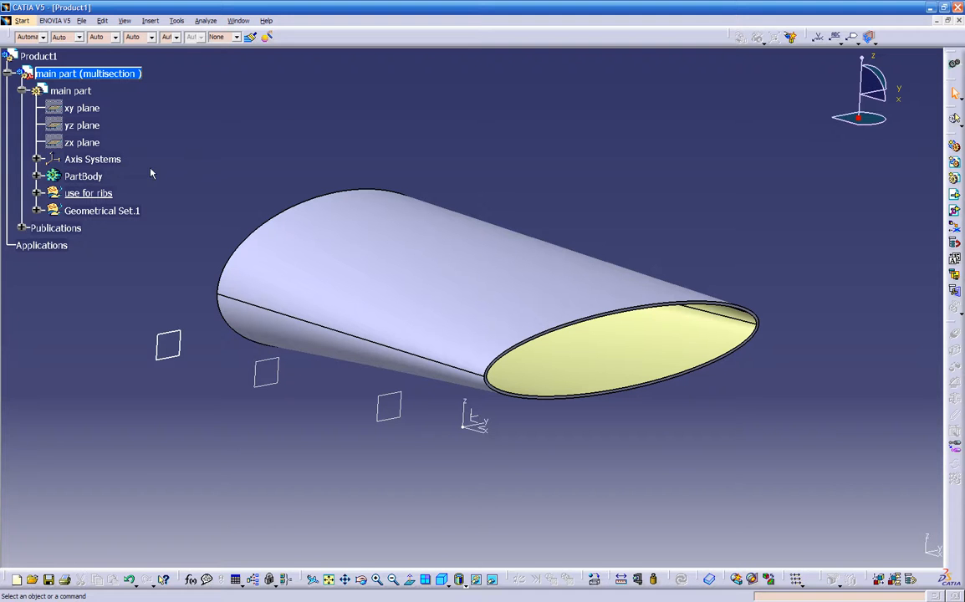
Step: Turn Keep link with selected object, Show newly created external references and Confirm when creating a link off and on again in the Part Infrastructure options
{"action": "left_click", "coordinate": [22, 226]}
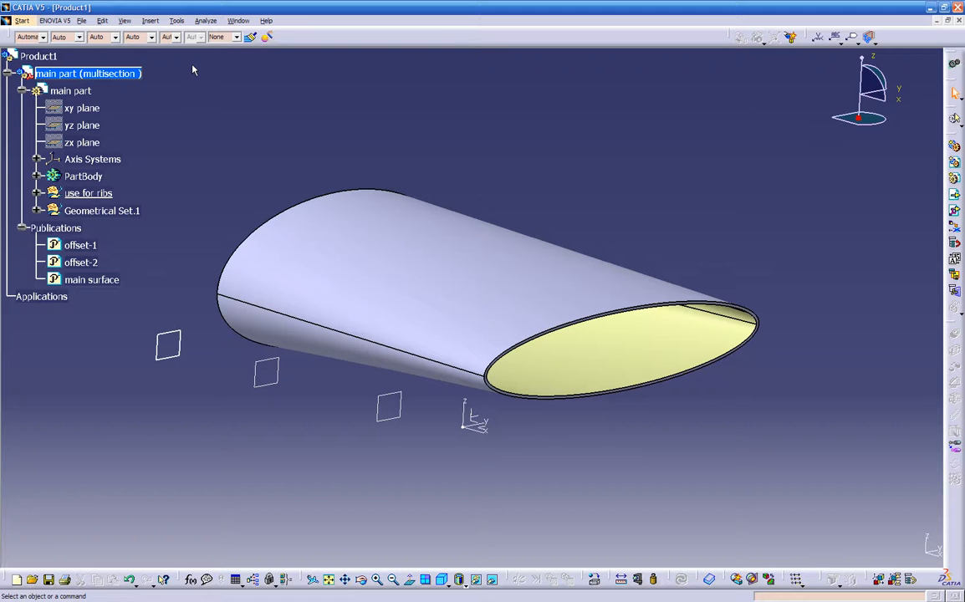
{"action": "left_click", "coordinate": [177, 21]}
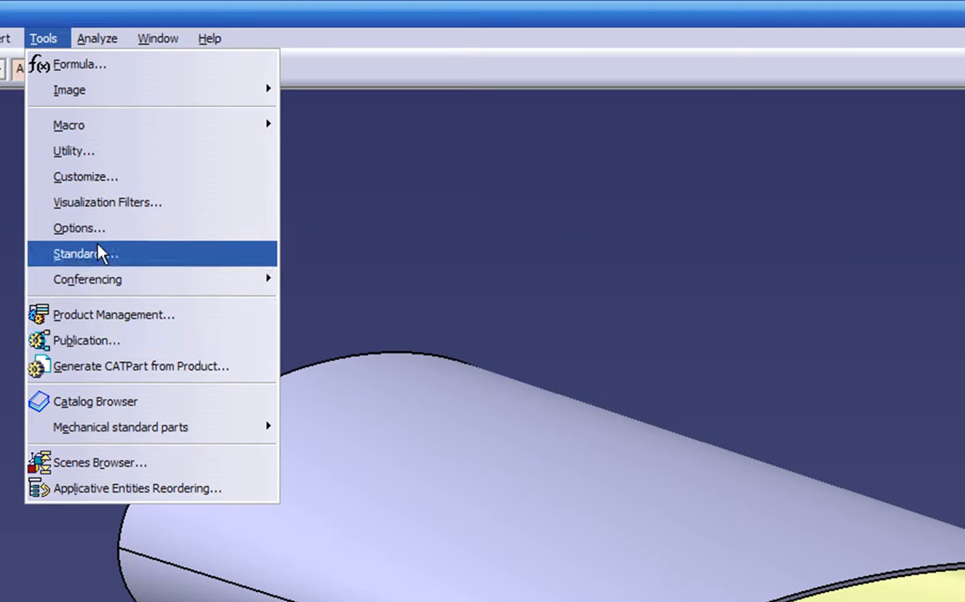
{"action": "left_click", "coordinate": [182, 145]}
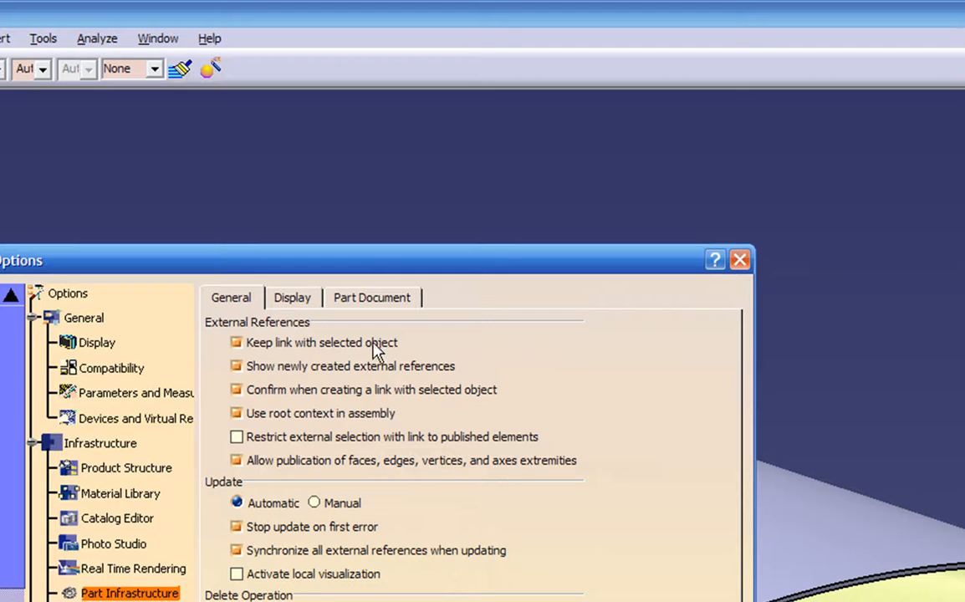
{"action": "left_click", "coordinate": [236, 343]}
{"action": "left_click", "coordinate": [236, 366]}
{"action": "left_click", "coordinate": [237, 390]}
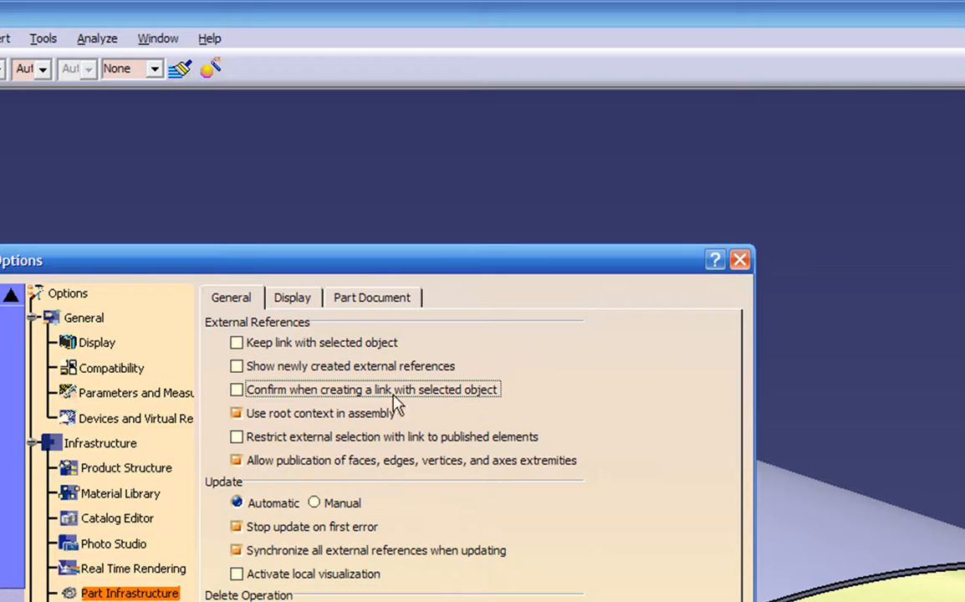
{"action": "left_click", "coordinate": [237, 345]}
{"action": "left_click", "coordinate": [236, 366]}
{"action": "left_click", "coordinate": [237, 390]}
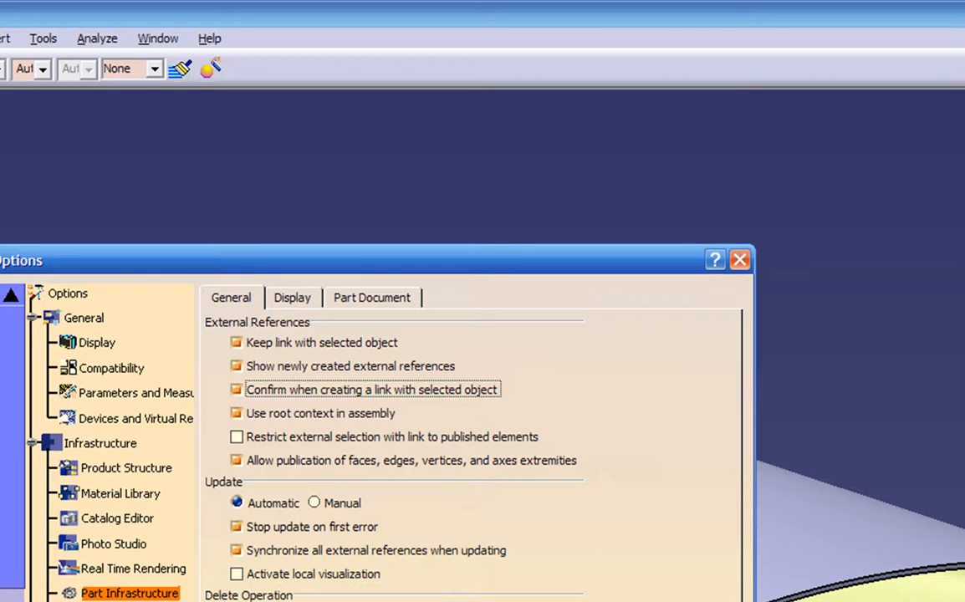
{"action": "key", "text": "Return"}
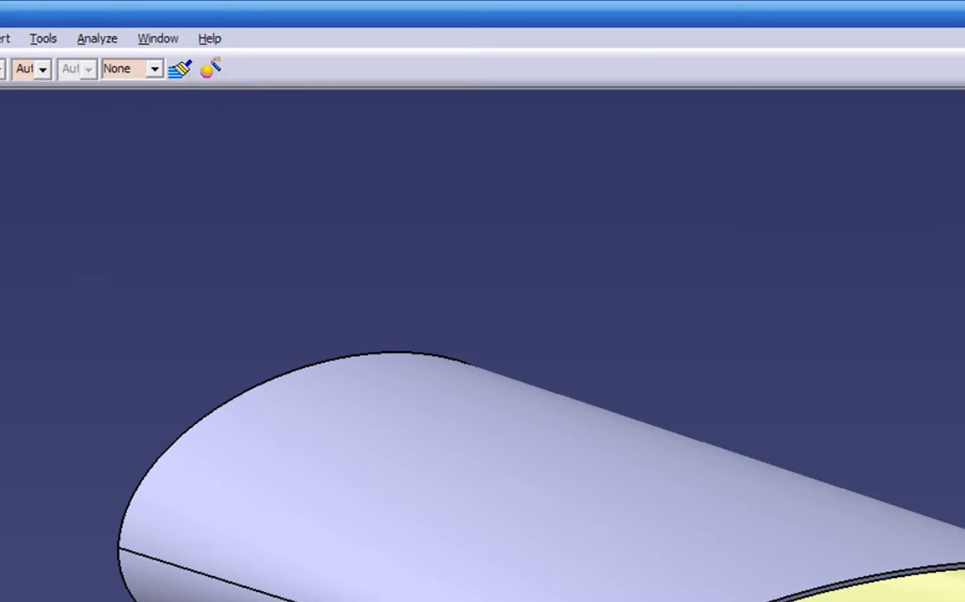
Step: Hide the main part's PartBody, leaving its surface displayed, and collapse the part's feature tree
{"action": "middle_click_drag", "start_coordinate": [413, 440], "coordinate": [397, 456]}
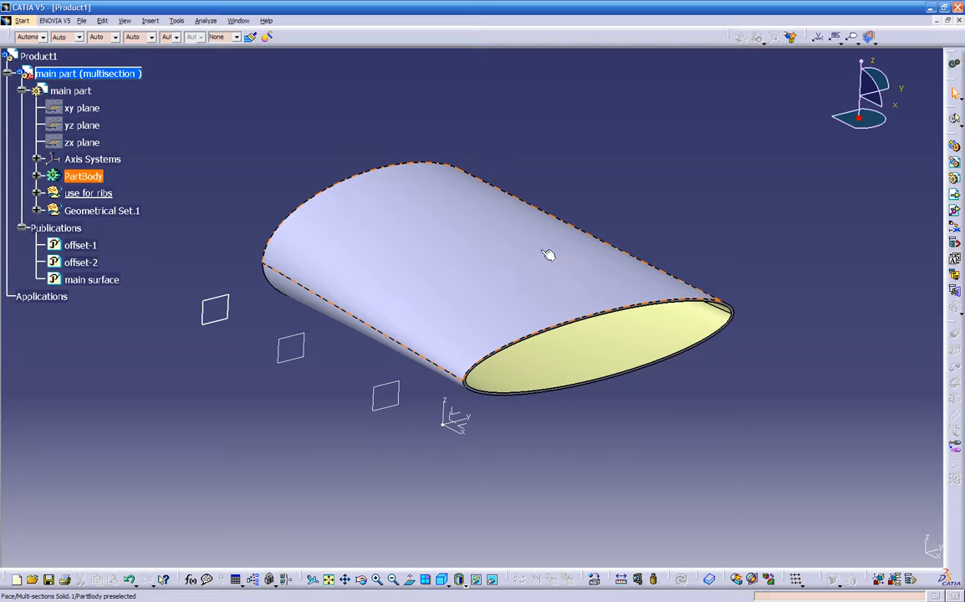
{"action": "mouse_move", "coordinate": [338, 461]}
{"action": "middle_mouse_down"}
{"action": "mouse_move", "coordinate": [350, 438]}
{"action": "mouse_move", "coordinate": [339, 452]}
{"action": "middle_mouse_up"}
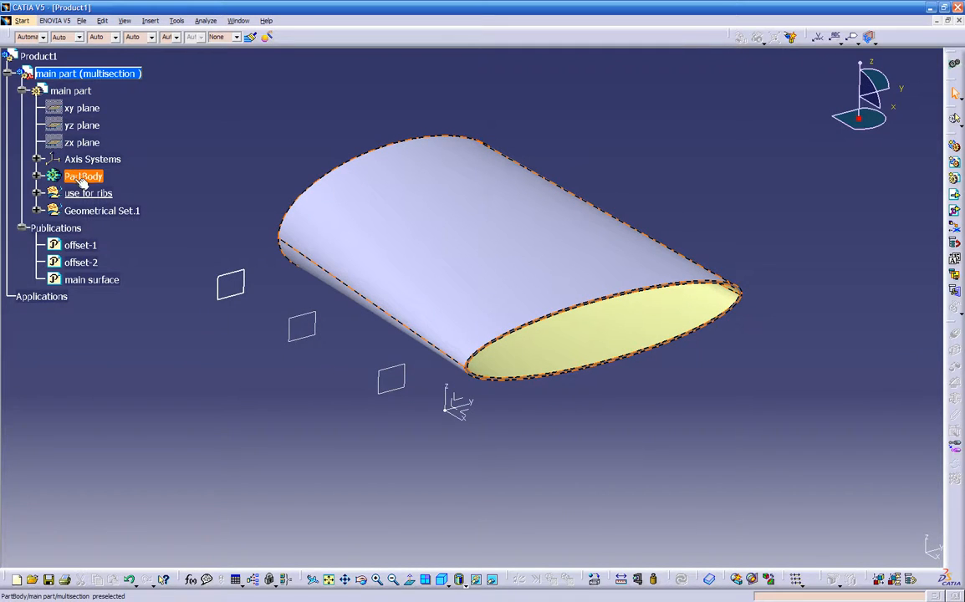
{"action": "right_click", "coordinate": [77, 178]}
{"action": "left_click", "coordinate": [105, 200]}
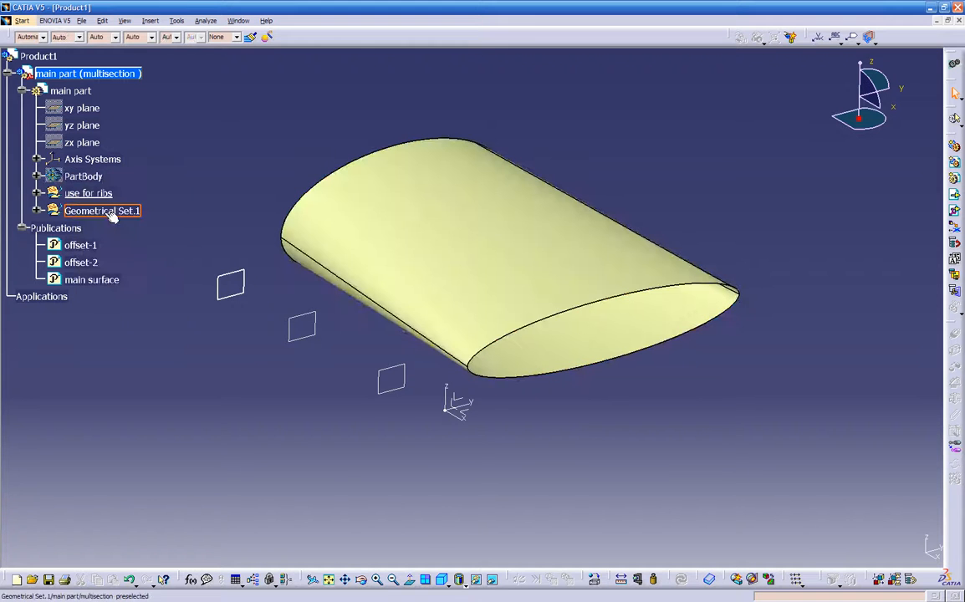
{"action": "left_click", "coordinate": [22, 90]}
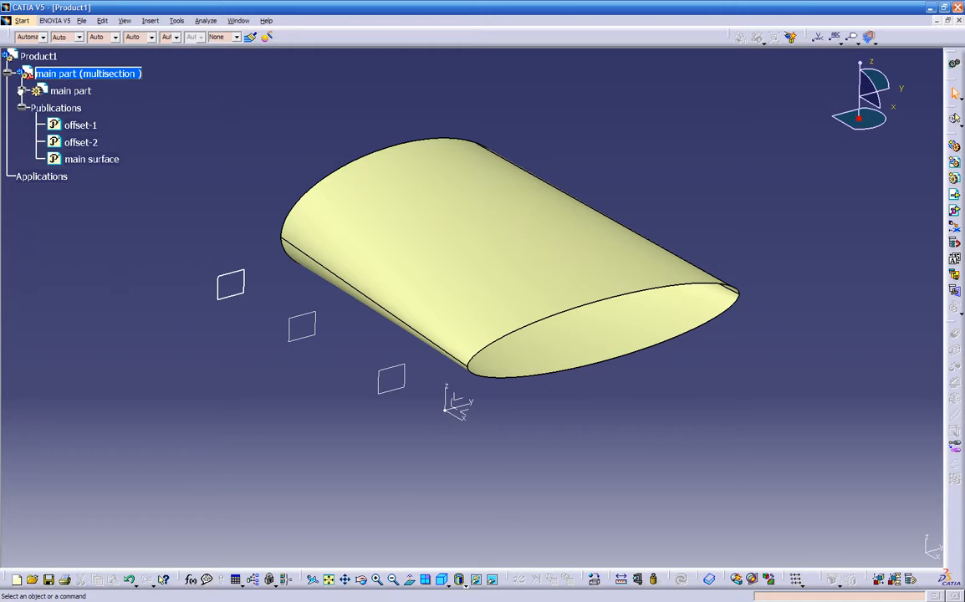
{"action": "left_click", "coordinate": [43, 93]}
{"action": "right_click", "coordinate": [43, 94]}
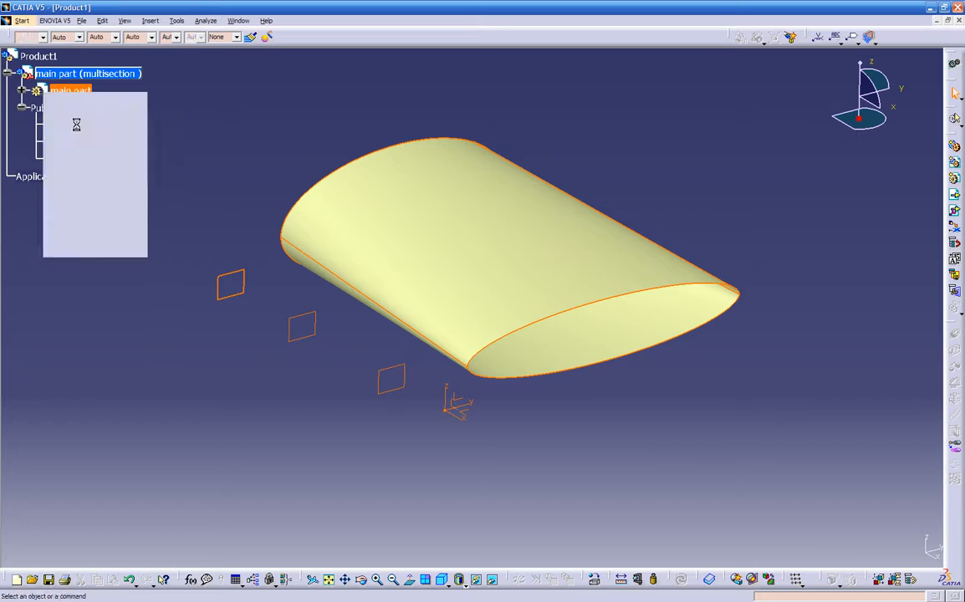
{"action": "left_click", "coordinate": [71, 127]}
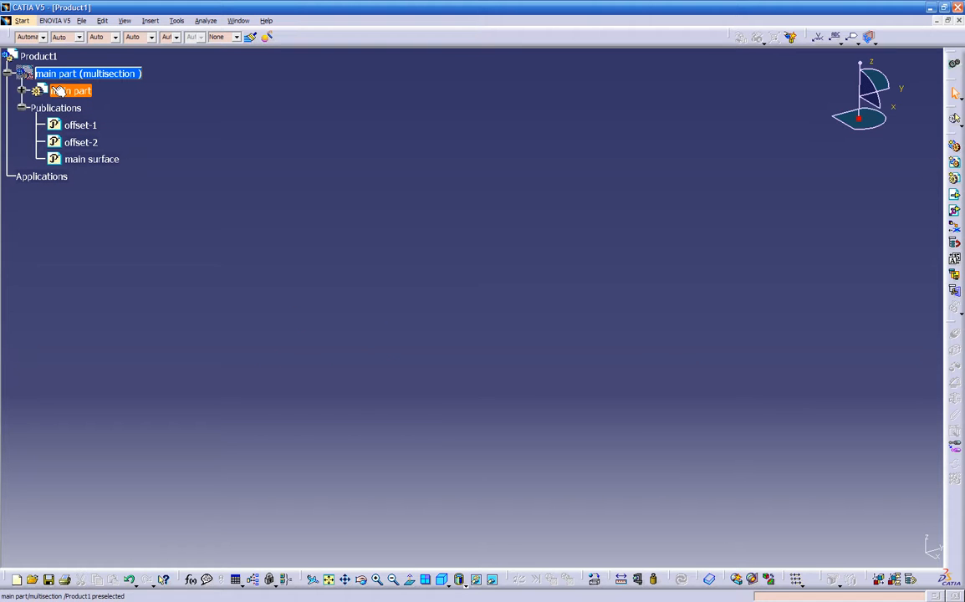
{"action": "key", "text": "ctrl+z"}
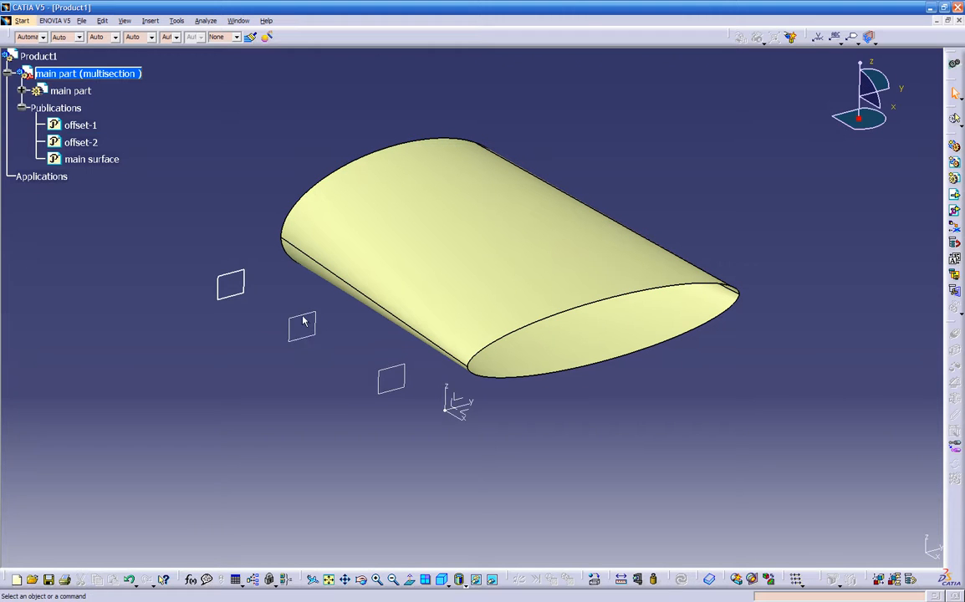
Step: Insert a new part into Product1 using the assembly origin as its origin point, and expand the new part's feature tree
{"action": "right_click", "coordinate": [41, 59]}
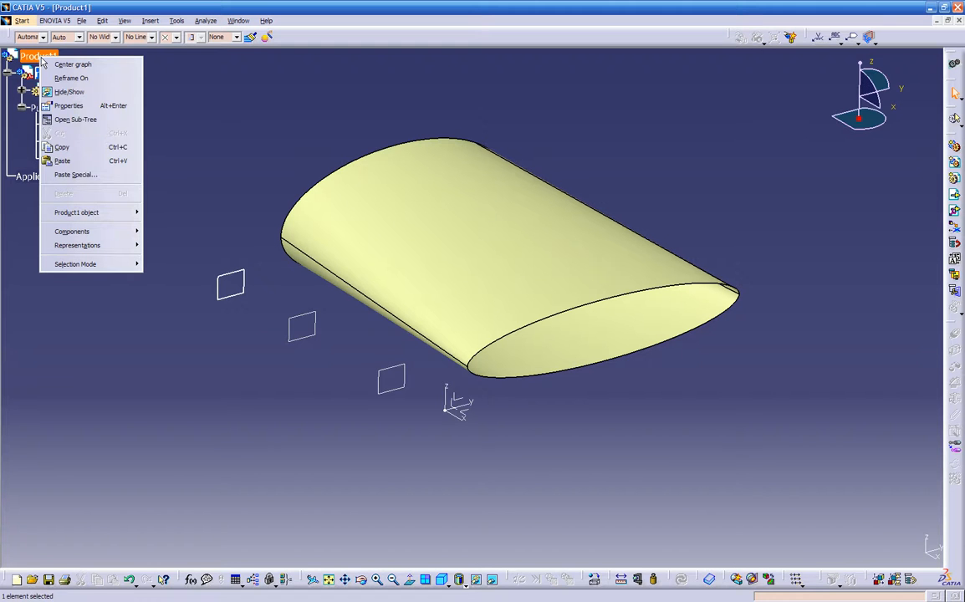
{"action": "mouse_move", "coordinate": [82, 237]}
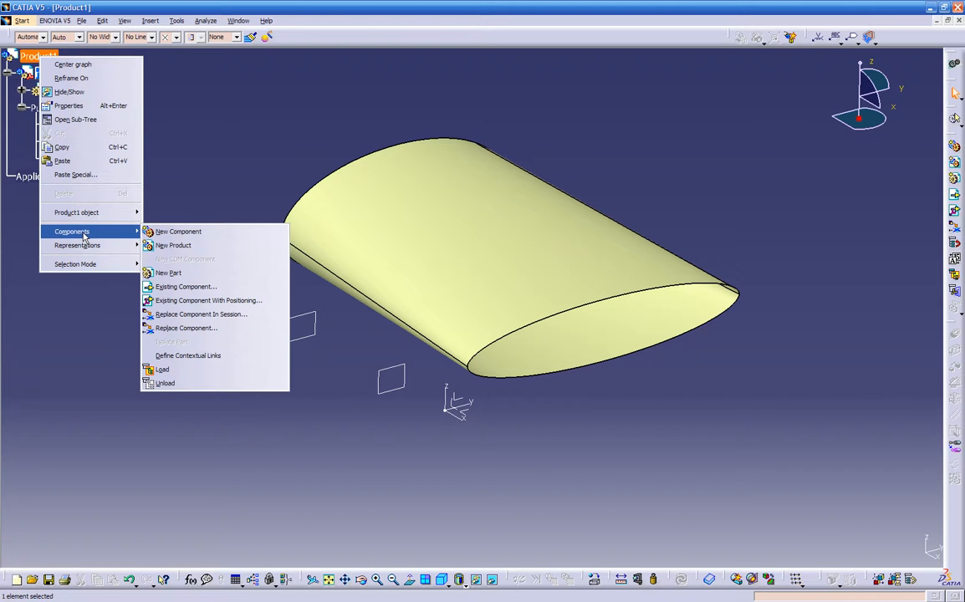
{"action": "left_click", "coordinate": [168, 273]}
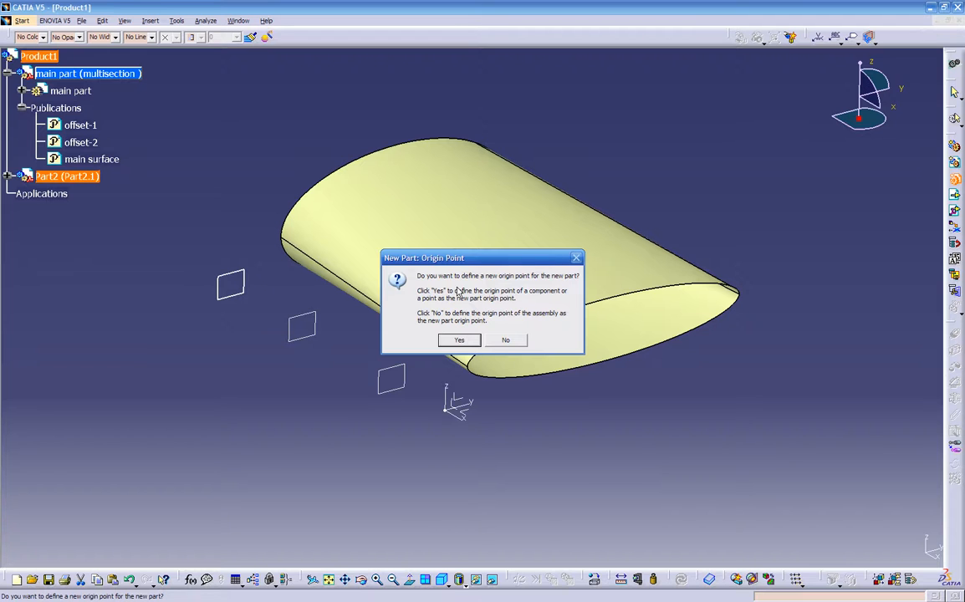
{"action": "left_click", "coordinate": [506, 340]}
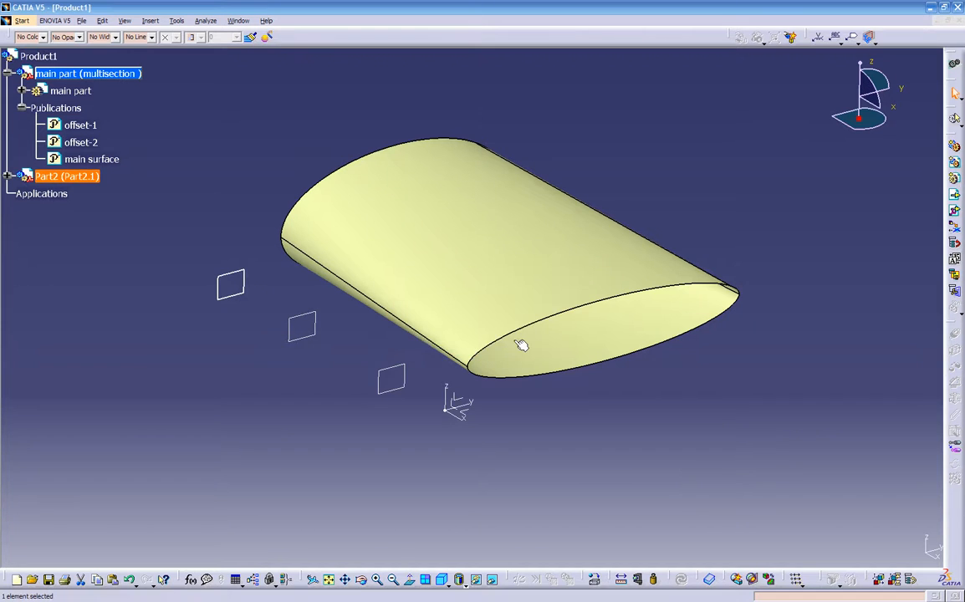
{"action": "left_click", "coordinate": [8, 176]}
{"action": "left_click", "coordinate": [22, 193]}
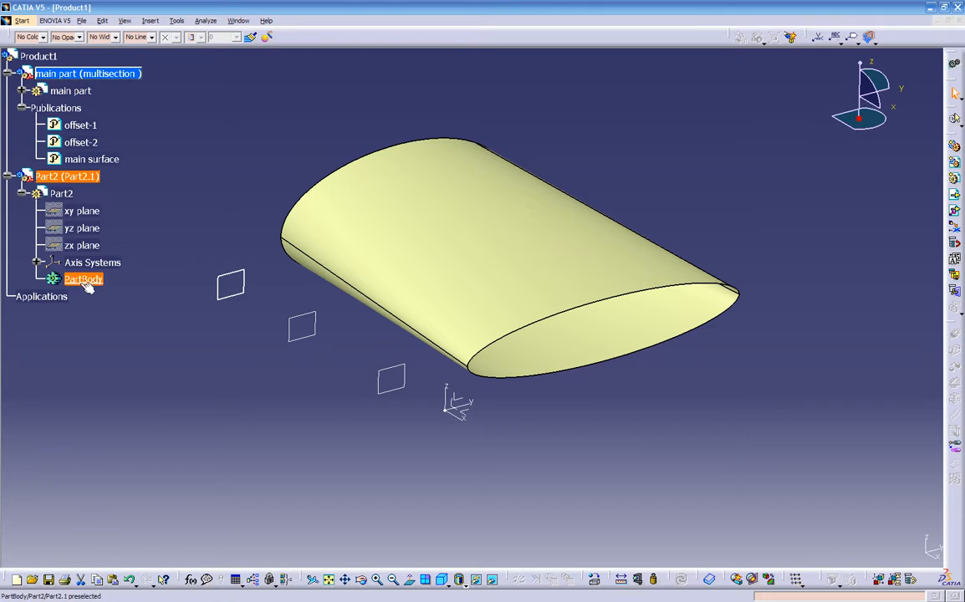
Step: In the new part's properties, set the instance name to rib-1 solid and the part number to rib-1
{"action": "right_click", "coordinate": [83, 176]}
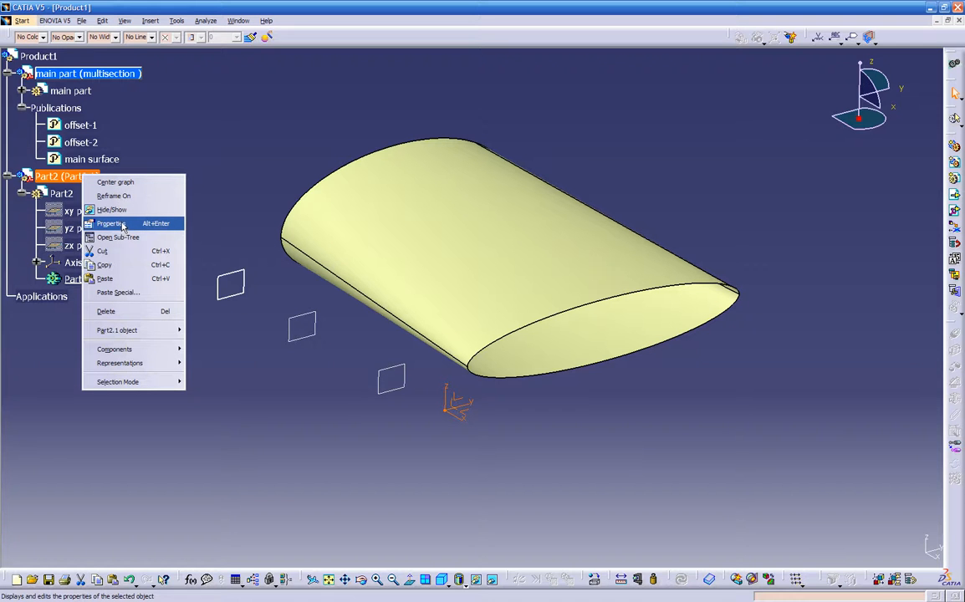
{"action": "left_click", "coordinate": [124, 225]}
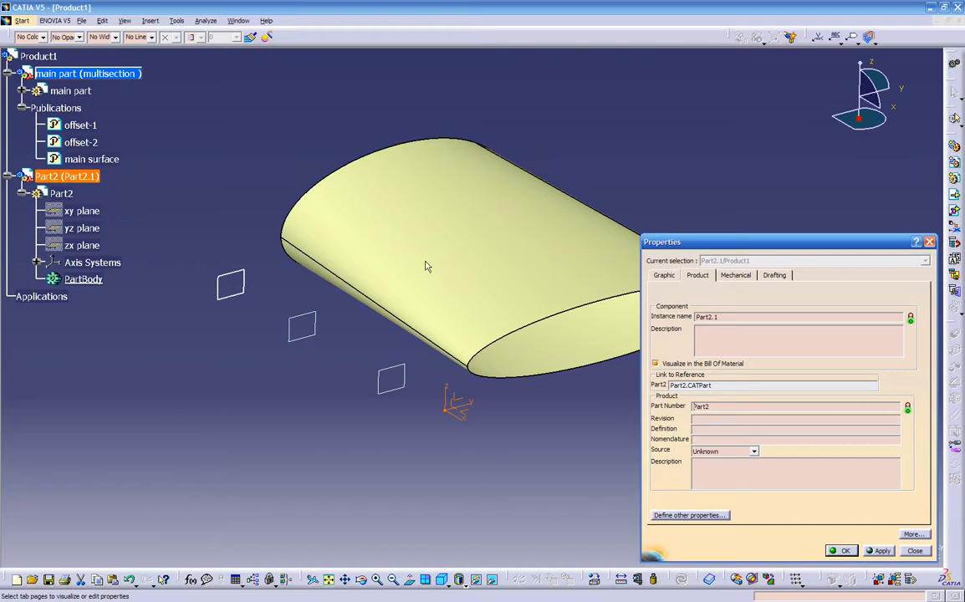
{"action": "double_click", "coordinate": [727, 317]}
{"action": "type", "text": "n"}
{"action": "left_click_drag", "start_coordinate": [709, 408], "coordinate": [608, 417]}
{"action": "type", "text": "rib-1"}
{"action": "key", "text": "Return"}
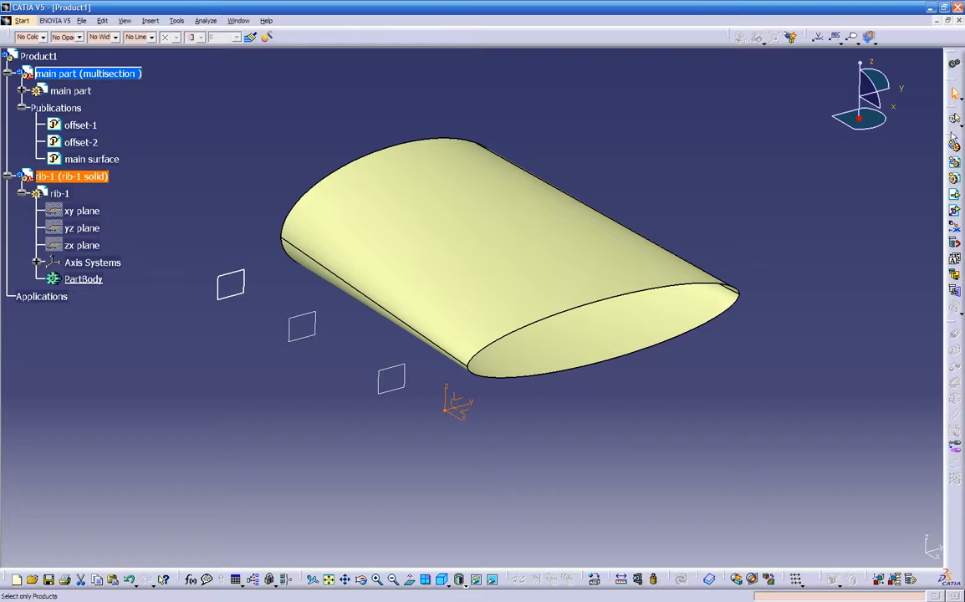
Step: Activate rib-1 for editing through its PartBody and switch to the Part Design workbench
{"action": "left_click", "coordinate": [38, 58]}
{"action": "double_click", "coordinate": [87, 281]}
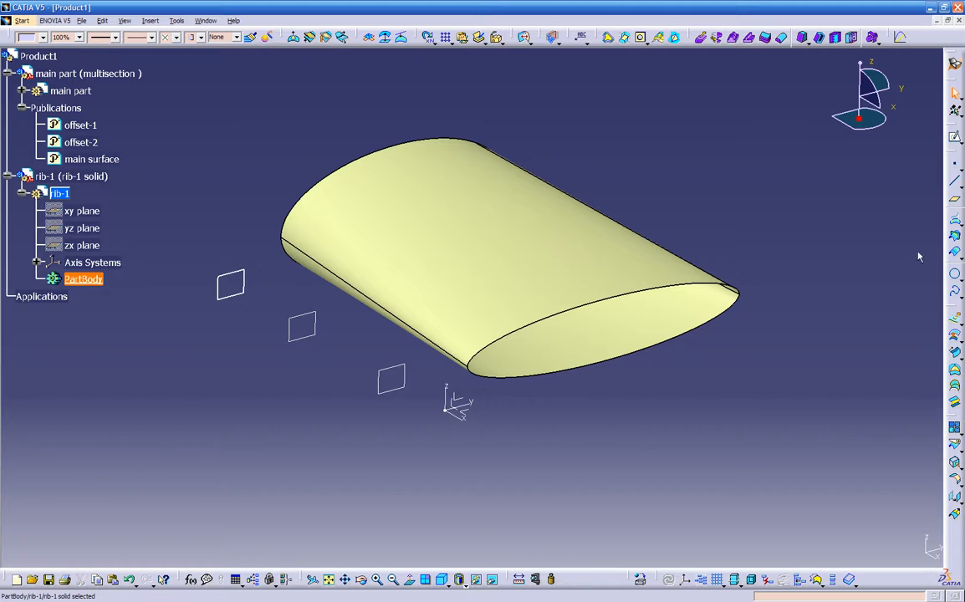
{"action": "left_click", "coordinate": [954, 67]}
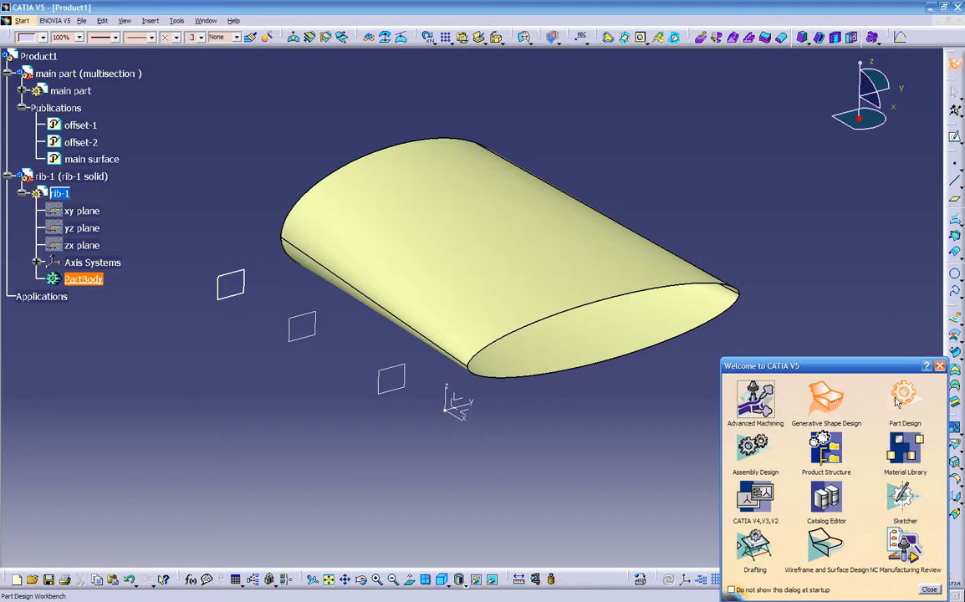
{"action": "left_click", "coordinate": [904, 499]}
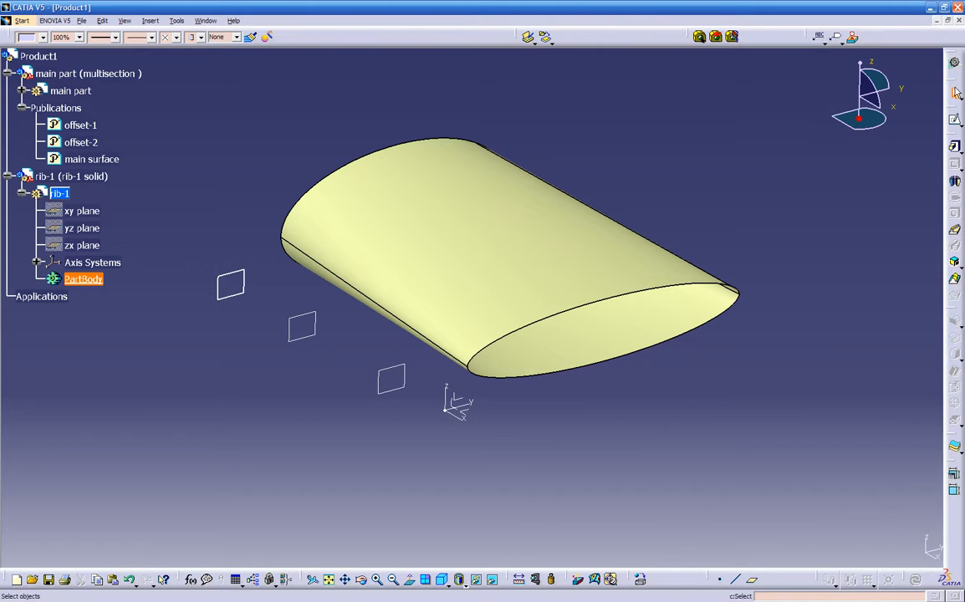
Step: Switch back and forth between the Generative Shape Design and Part Design workbenches
{"action": "left_click", "coordinate": [952, 63]}
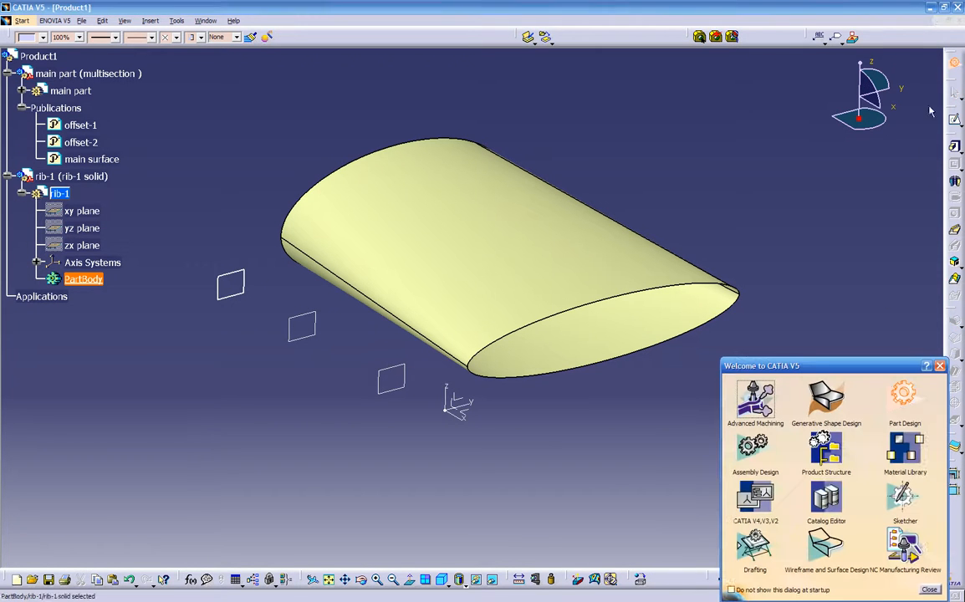
{"action": "left_click", "coordinate": [901, 398]}
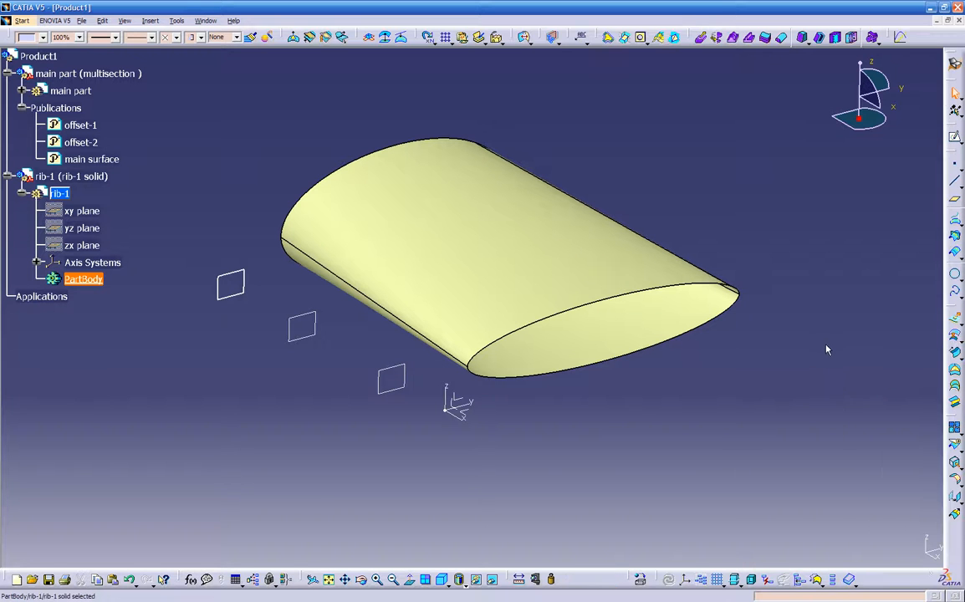
{"action": "left_click", "coordinate": [954, 63]}
{"action": "left_click", "coordinate": [902, 398]}
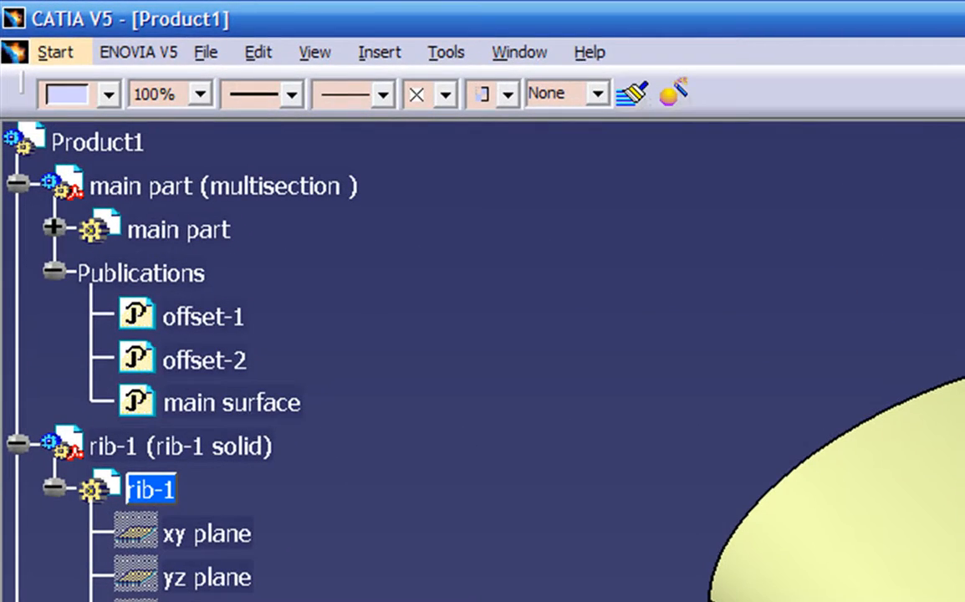
{"action": "left_click", "coordinate": [37, 46]}
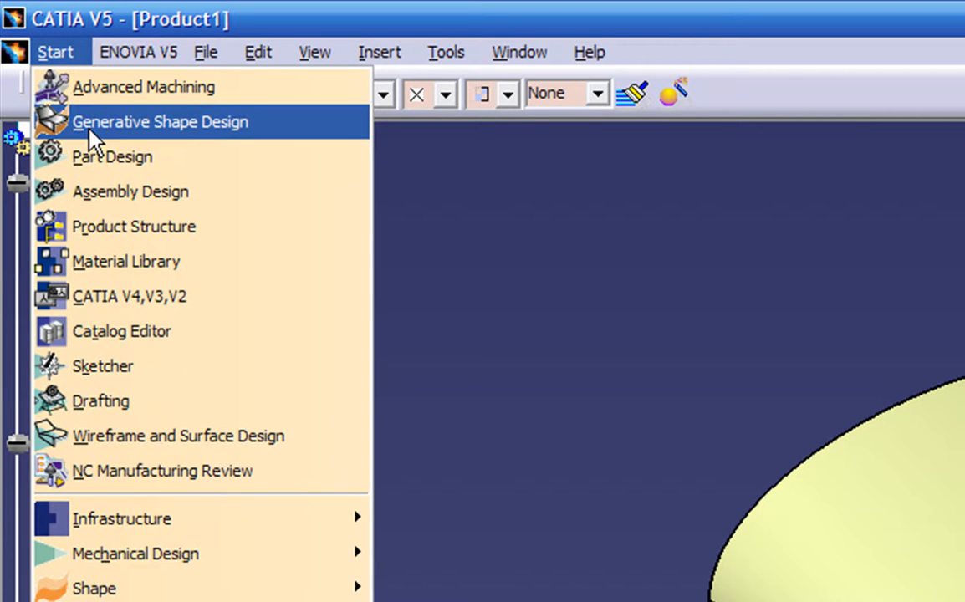
{"action": "left_click", "coordinate": [89, 125]}
{"action": "left_click", "coordinate": [56, 55]}
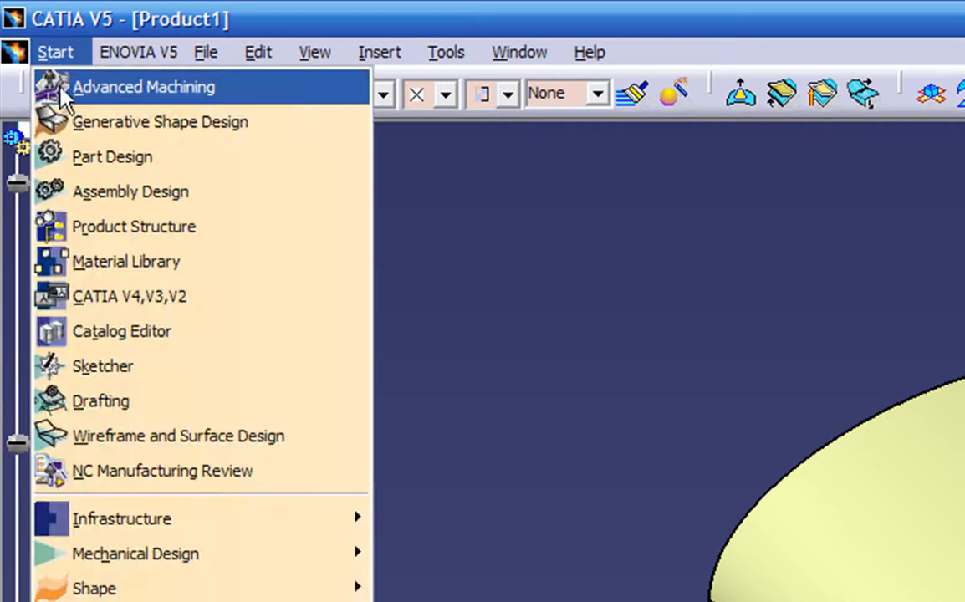
{"action": "left_click", "coordinate": [73, 157]}
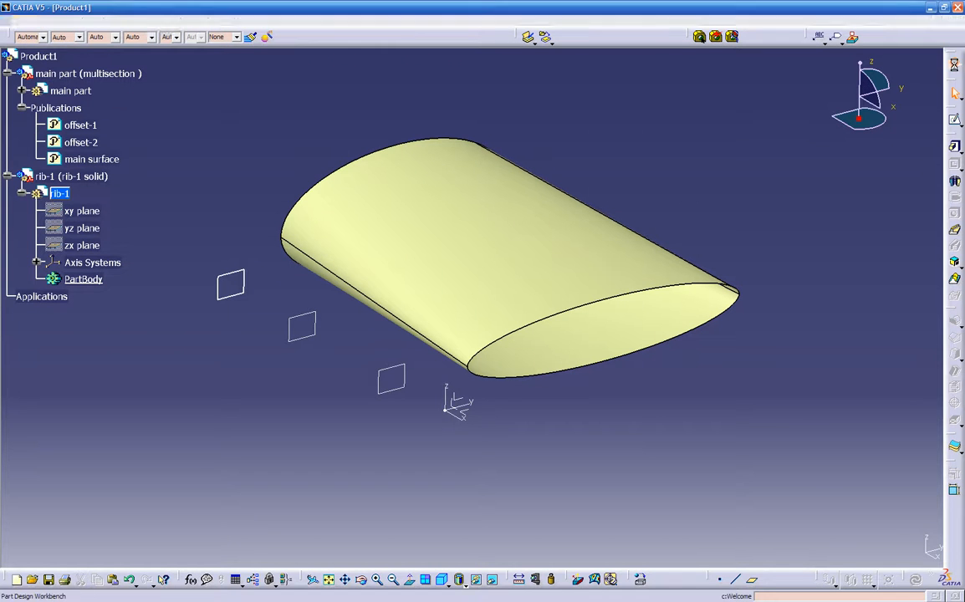
{"action": "left_click", "coordinate": [954, 64]}
{"action": "left_click", "coordinate": [835, 405]}
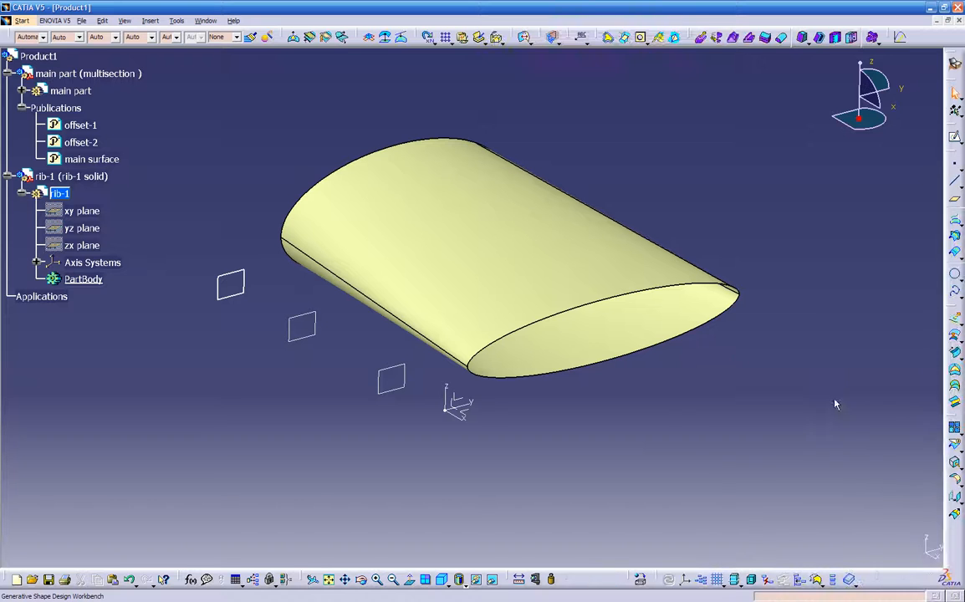
{"action": "left_click", "coordinate": [951, 69]}
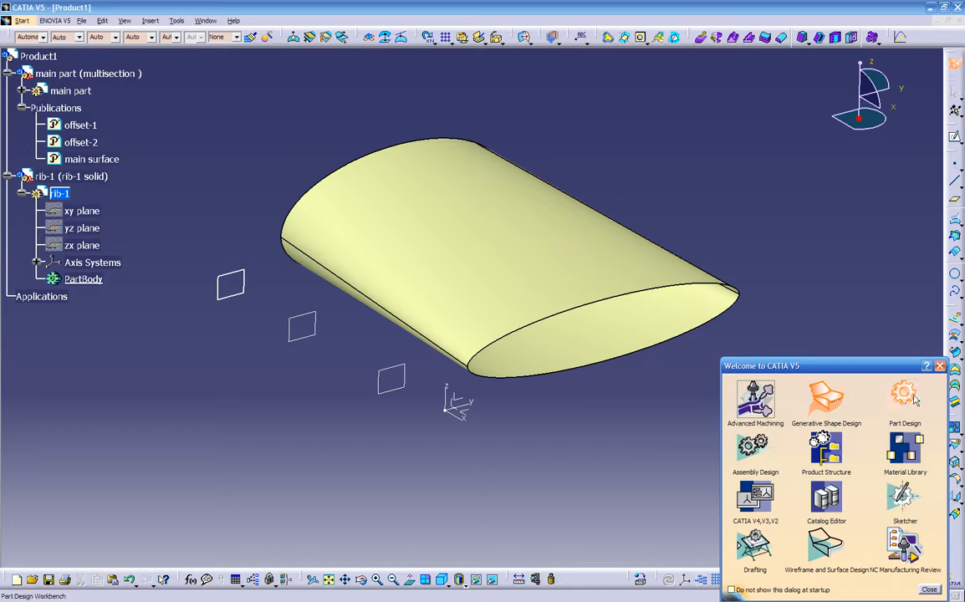
{"action": "left_click", "coordinate": [904, 400]}
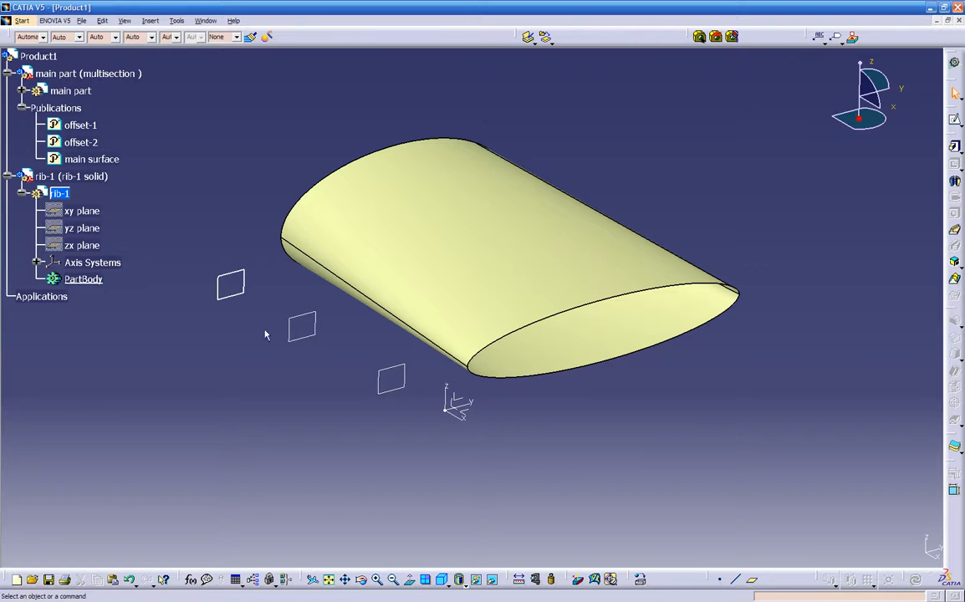
Step: Start a sketch in rib-1 on the published offset-1 plane, keeping the link with the selected plane
{"action": "left_click", "coordinate": [954, 121]}
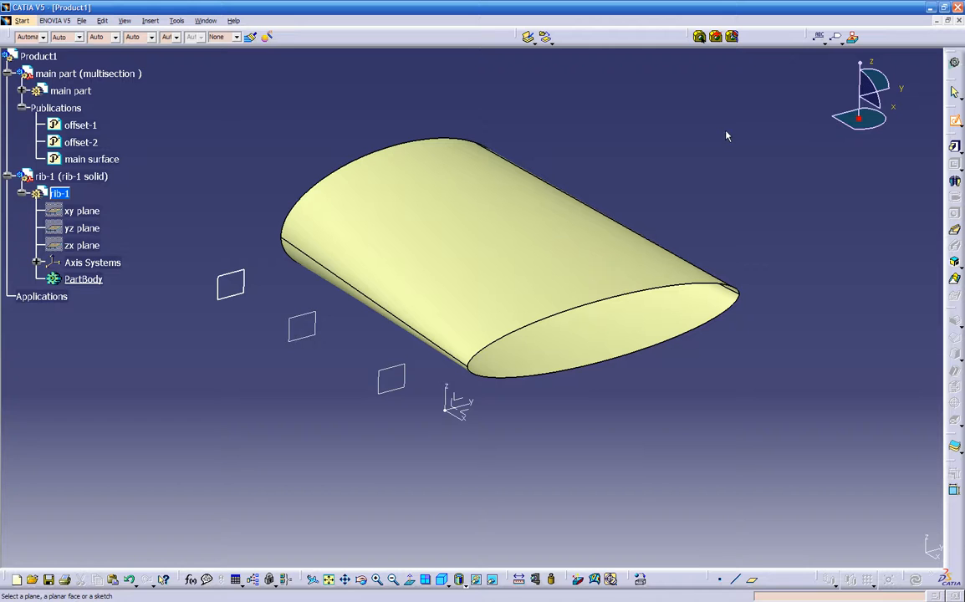
{"action": "left_click", "coordinate": [84, 127]}
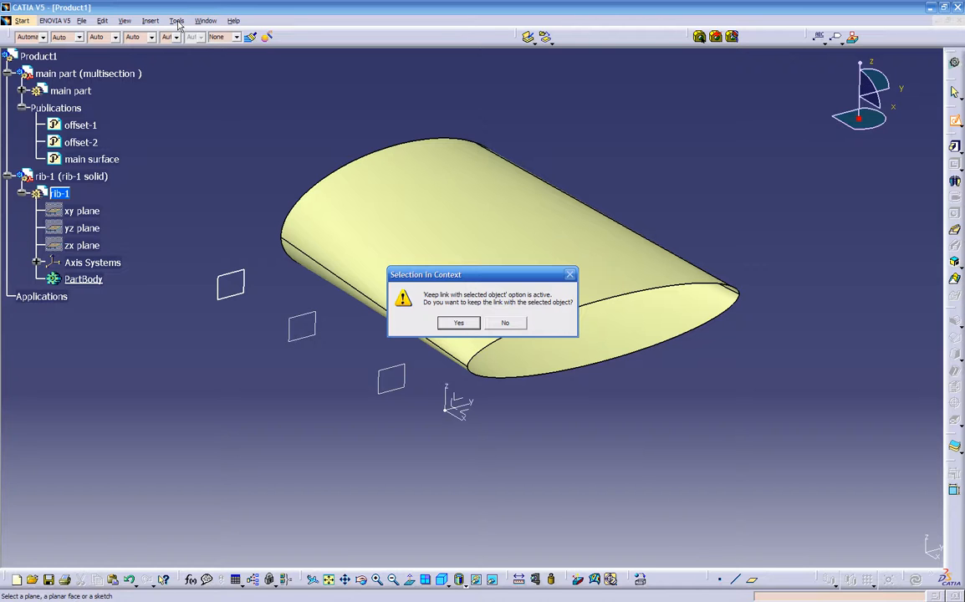
{"action": "left_click", "coordinate": [458, 324]}
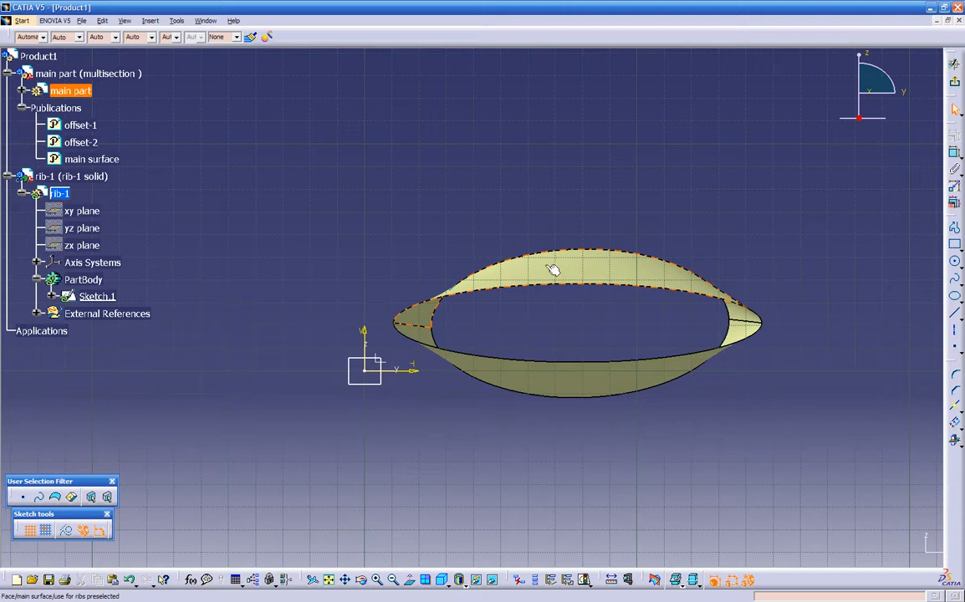
Step: Intersect the published main surface with the sketch plane, keeping the link to the surface, and exit the sketch
{"action": "mouse_move", "coordinate": [332, 411]}
{"action": "middle_mouse_down"}
{"action": "mouse_move", "coordinate": [463, 490]}
{"action": "mouse_move", "coordinate": [569, 503]}
{"action": "mouse_move", "coordinate": [517, 394]}
{"action": "middle_mouse_up"}
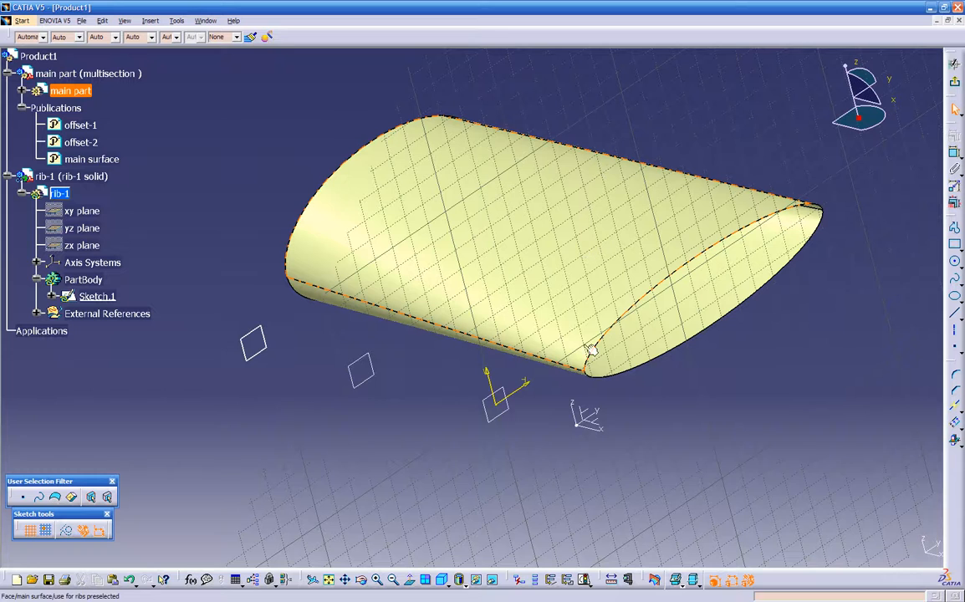
{"action": "middle_click_drag", "start_coordinate": [390, 459], "coordinate": [386, 329]}
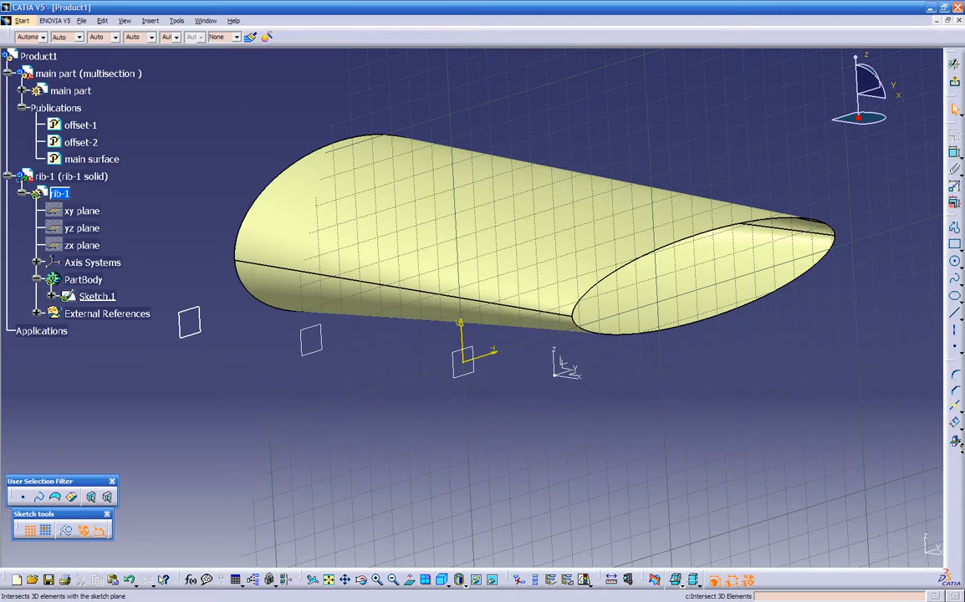
{"action": "left_click", "coordinate": [956, 445]}
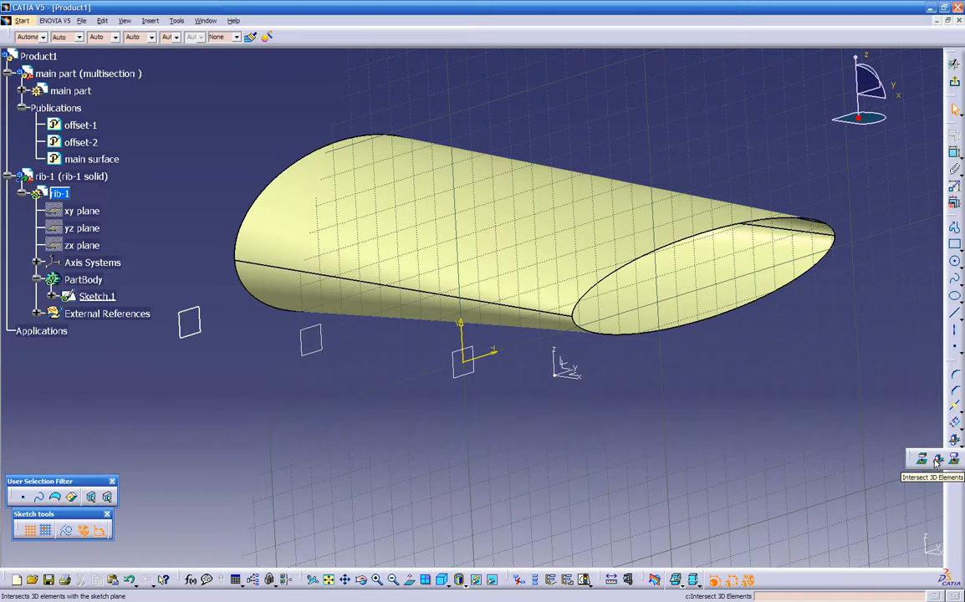
{"action": "left_click", "coordinate": [937, 461]}
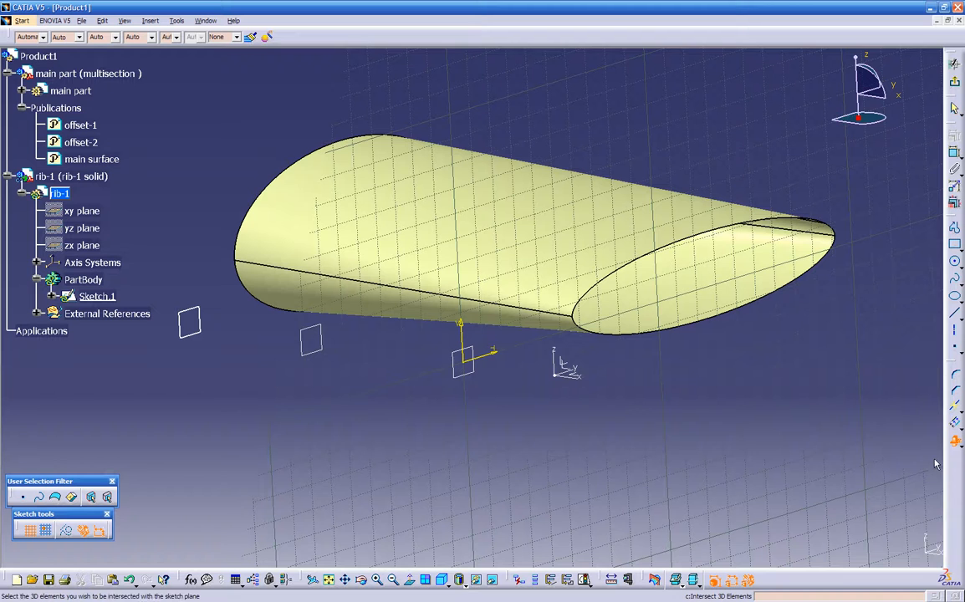
{"action": "left_click", "coordinate": [90, 159]}
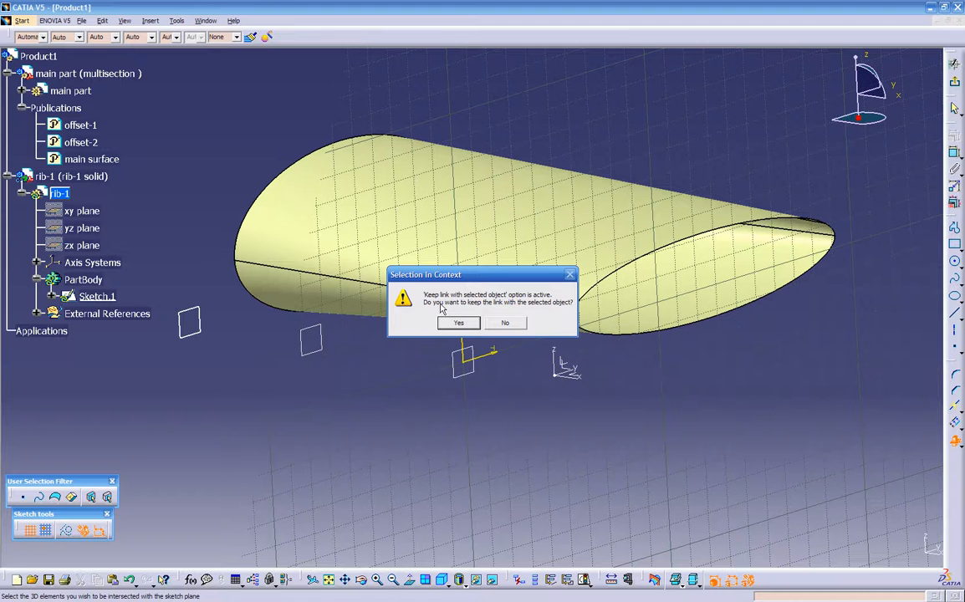
{"action": "left_click", "coordinate": [459, 324]}
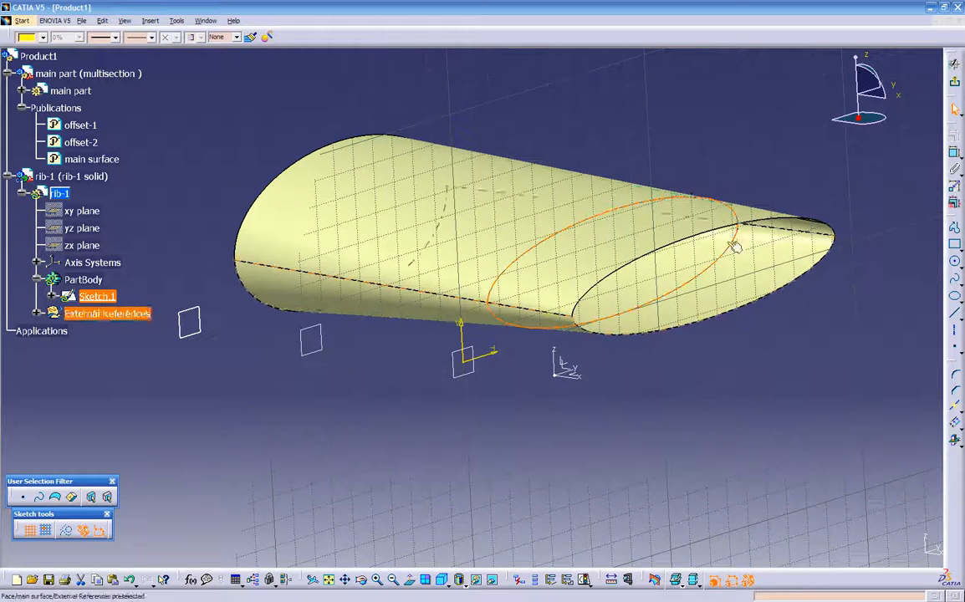
{"action": "left_click", "coordinate": [636, 311]}
{"action": "middle_click_drag", "start_coordinate": [475, 433], "coordinate": [393, 430]}
{"action": "left_click", "coordinate": [952, 84]}
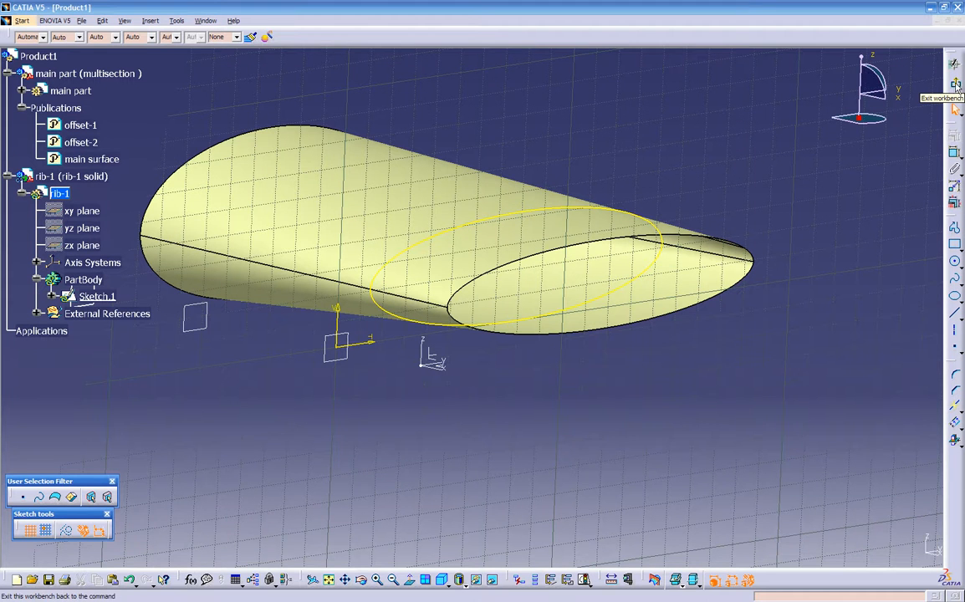
{"action": "left_click", "coordinate": [955, 84]}
Step: Extrude the intersection sketch as a pad with a length of 0.5 in
{"action": "middle_click_drag", "start_coordinate": [709, 379], "coordinate": [658, 429]}
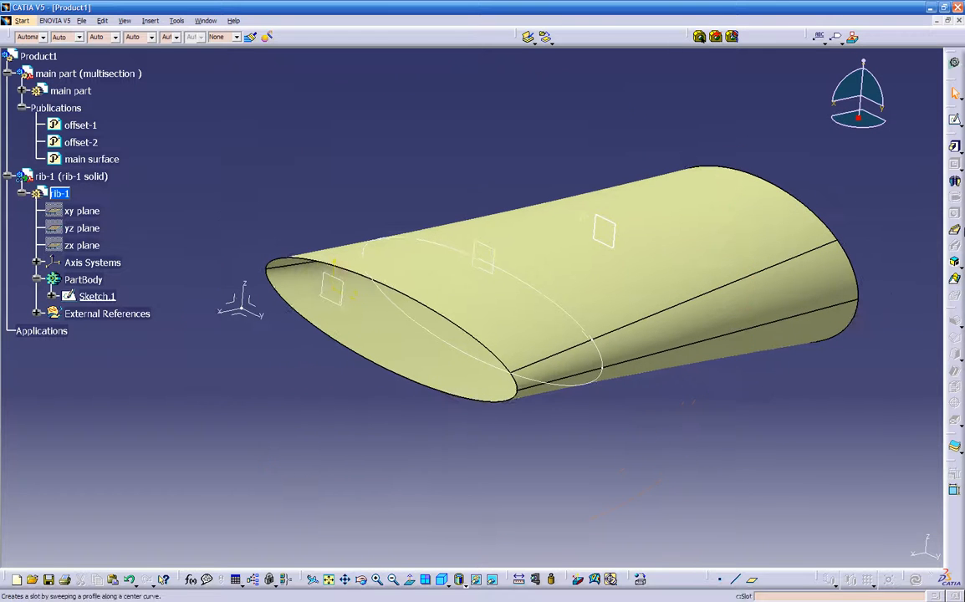
{"action": "left_click", "coordinate": [955, 148]}
{"action": "middle_click_drag", "start_coordinate": [646, 267], "coordinate": [543, 302]}
{"action": "left_click", "coordinate": [503, 351]}
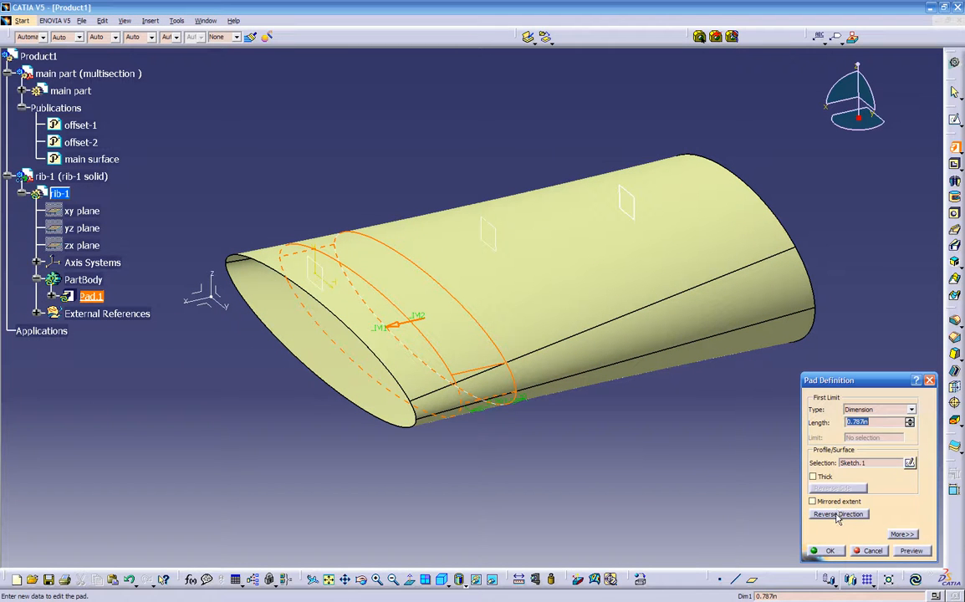
{"action": "left_click", "coordinate": [837, 514]}
{"action": "middle_click_drag", "start_coordinate": [548, 395], "coordinate": [414, 328]}
{"action": "left_click", "coordinate": [837, 514]}
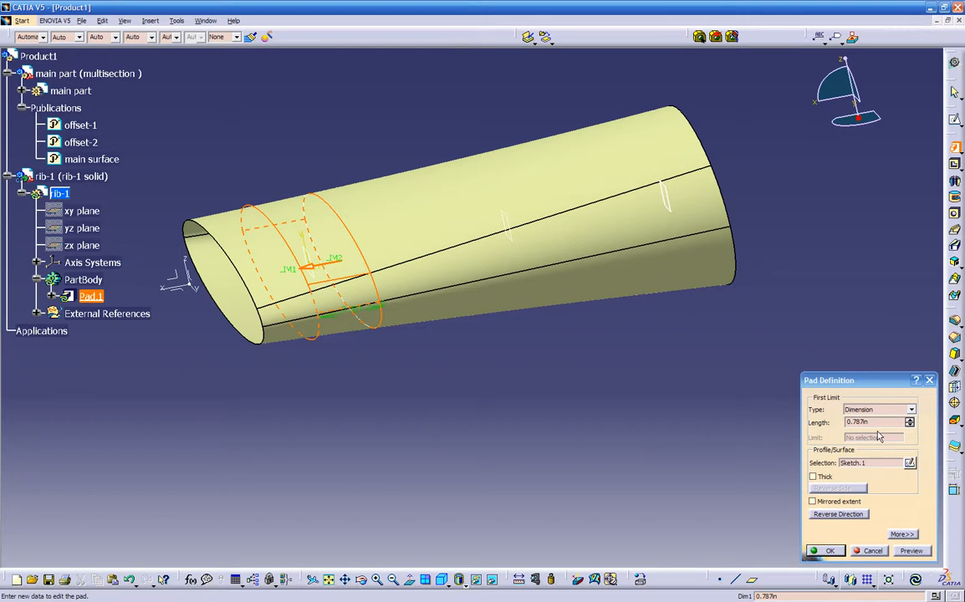
{"action": "left_click_drag", "start_coordinate": [874, 422], "coordinate": [833, 421]}
{"action": "type", "text": ".5"}
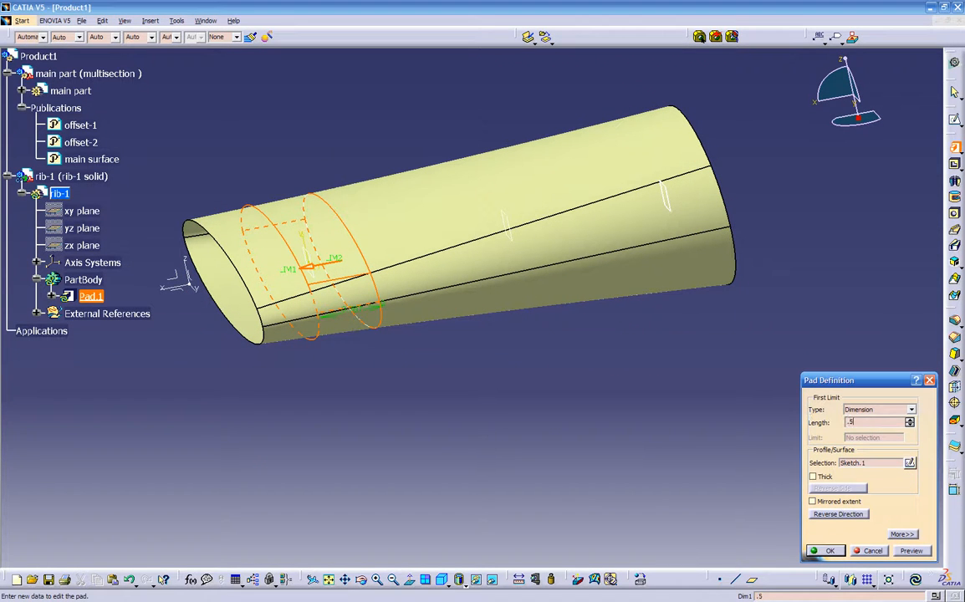
{"action": "key", "text": "Return"}
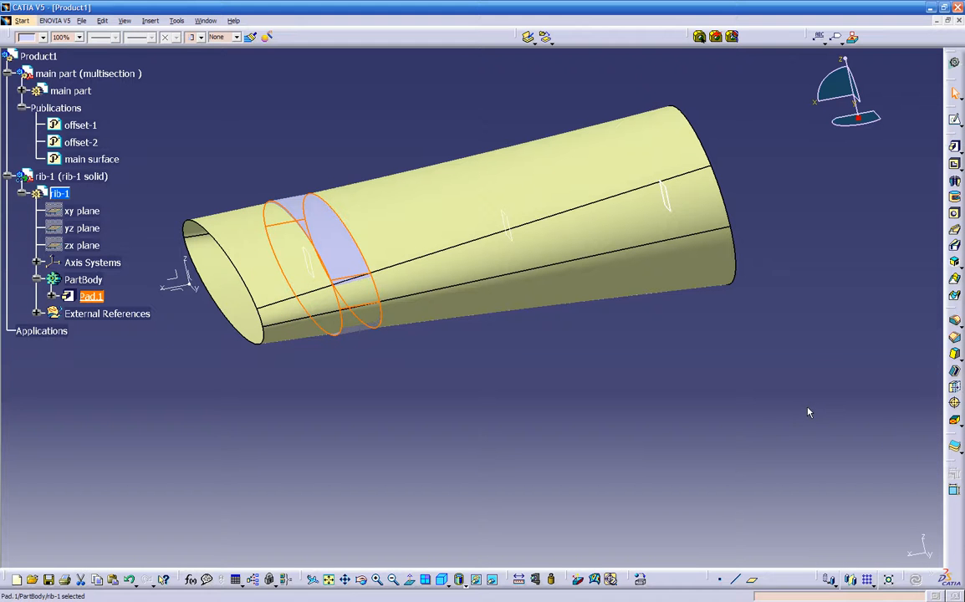
Step: Split the rib pad with the main surface as splitting element, keeping the material inside the surface
{"action": "middle_click_drag", "start_coordinate": [471, 362], "coordinate": [777, 329]}
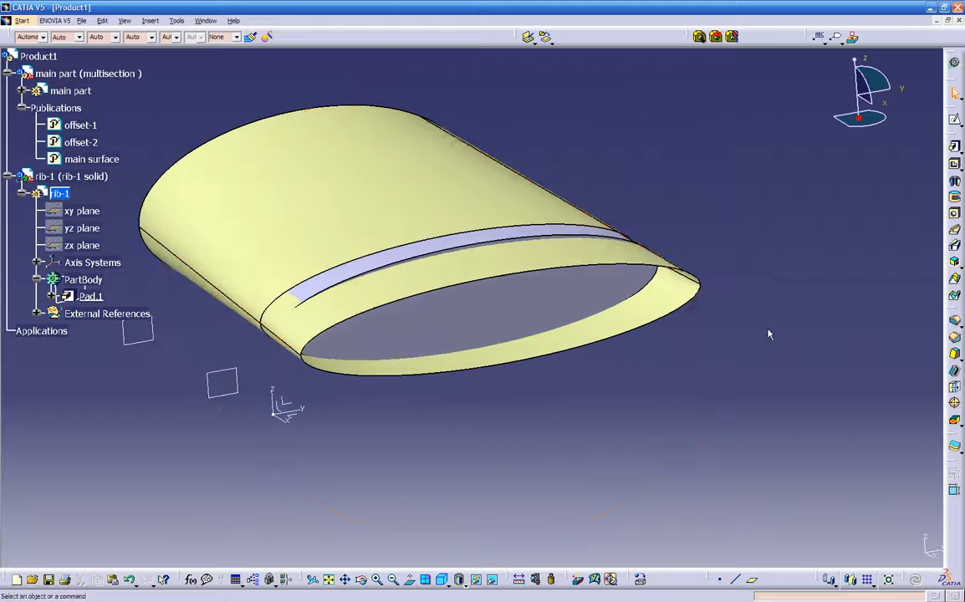
{"action": "middle_click_drag", "start_coordinate": [442, 249], "coordinate": [594, 274]}
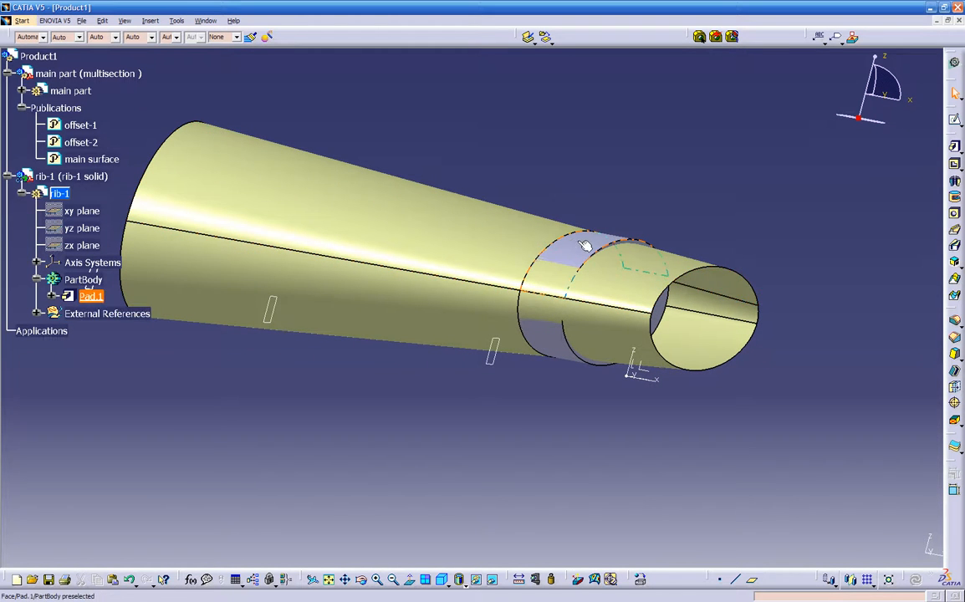
{"action": "middle_click_drag", "start_coordinate": [507, 330], "coordinate": [504, 410]}
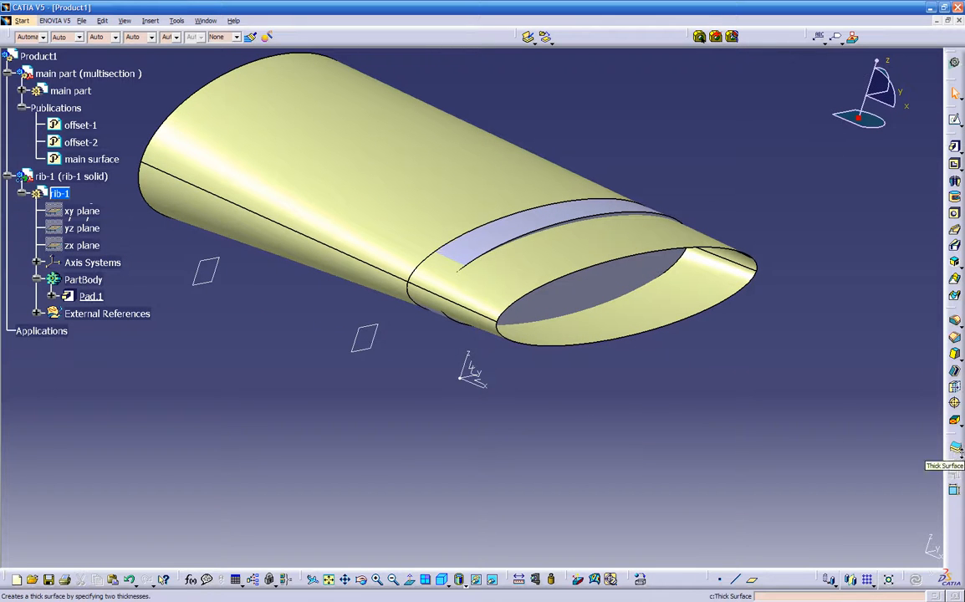
{"action": "left_click", "coordinate": [960, 449]}
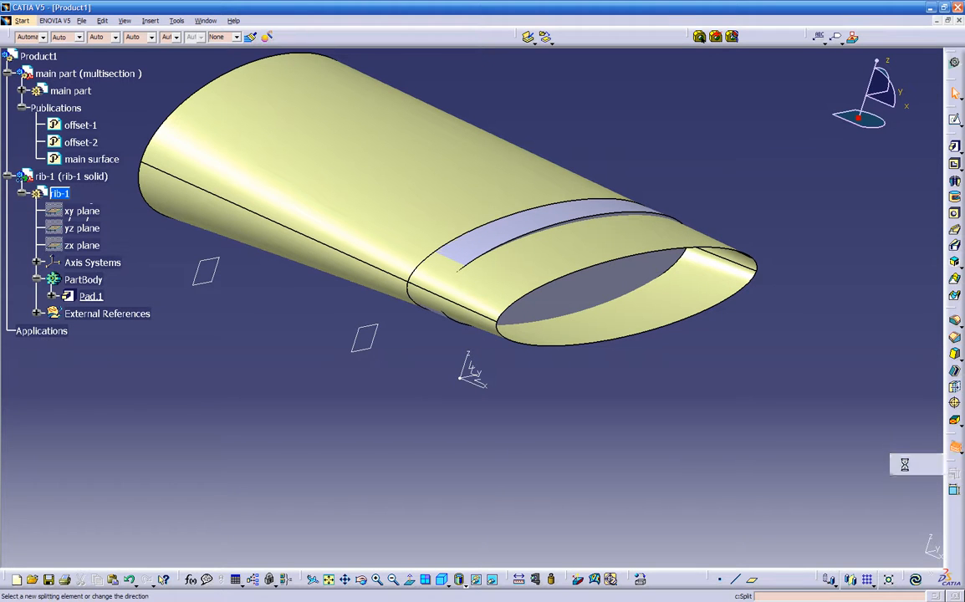
{"action": "left_click", "coordinate": [905, 464]}
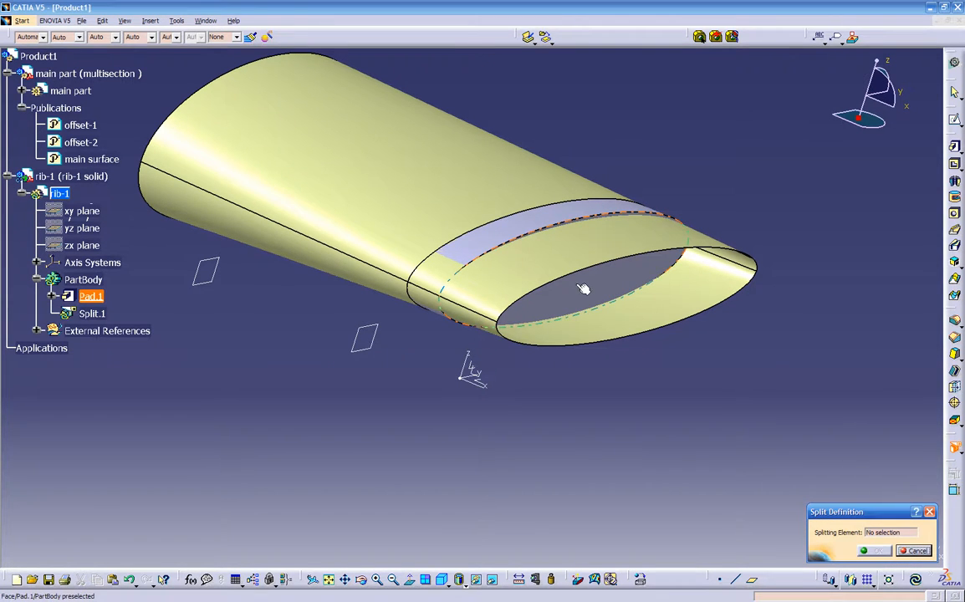
{"action": "left_click", "coordinate": [462, 186]}
{"action": "left_click", "coordinate": [431, 147]}
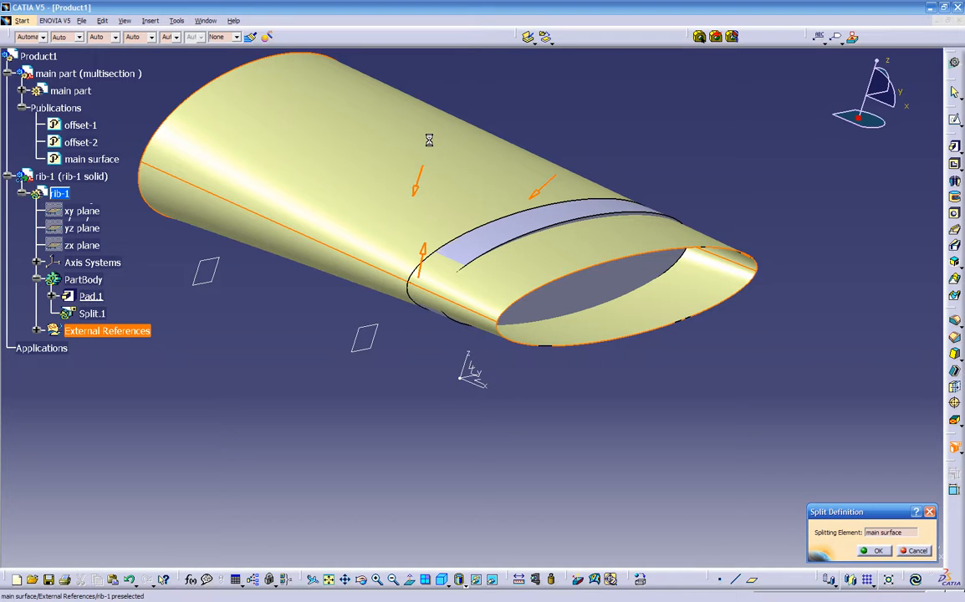
{"action": "middle_click_drag", "start_coordinate": [638, 434], "coordinate": [592, 273]}
{"action": "left_click", "coordinate": [882, 549]}
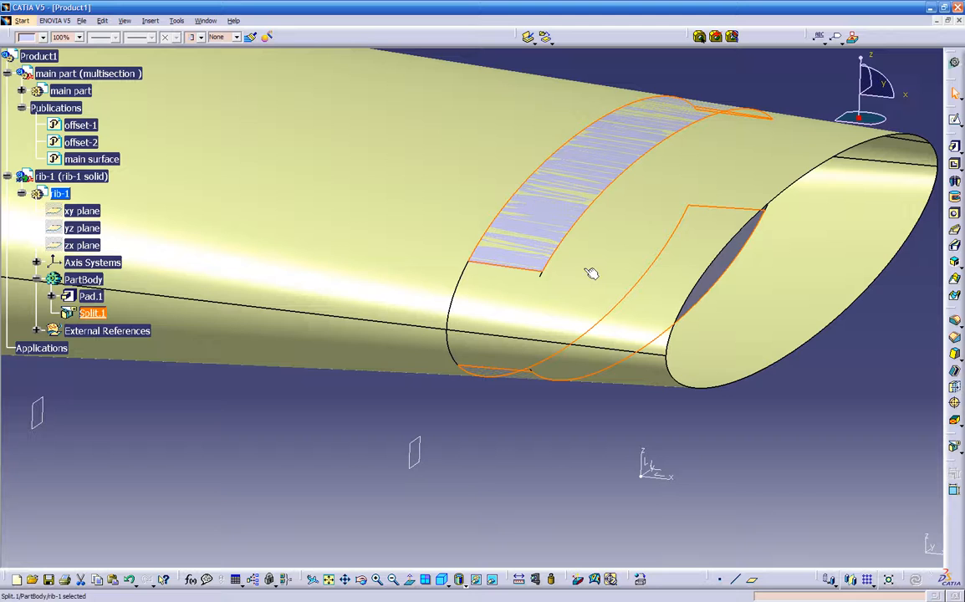
Step: Expand rib-1's external references and its pad in the tree to examine the linked elements and the sketch
{"action": "left_click", "coordinate": [498, 440]}
{"action": "mouse_move", "coordinate": [497, 444]}
{"action": "middle_mouse_down"}
{"action": "mouse_move", "coordinate": [545, 367]}
{"action": "mouse_move", "coordinate": [572, 367]}
{"action": "mouse_move", "coordinate": [506, 387]}
{"action": "mouse_move", "coordinate": [497, 440]}
{"action": "mouse_move", "coordinate": [493, 431]}
{"action": "middle_mouse_up"}
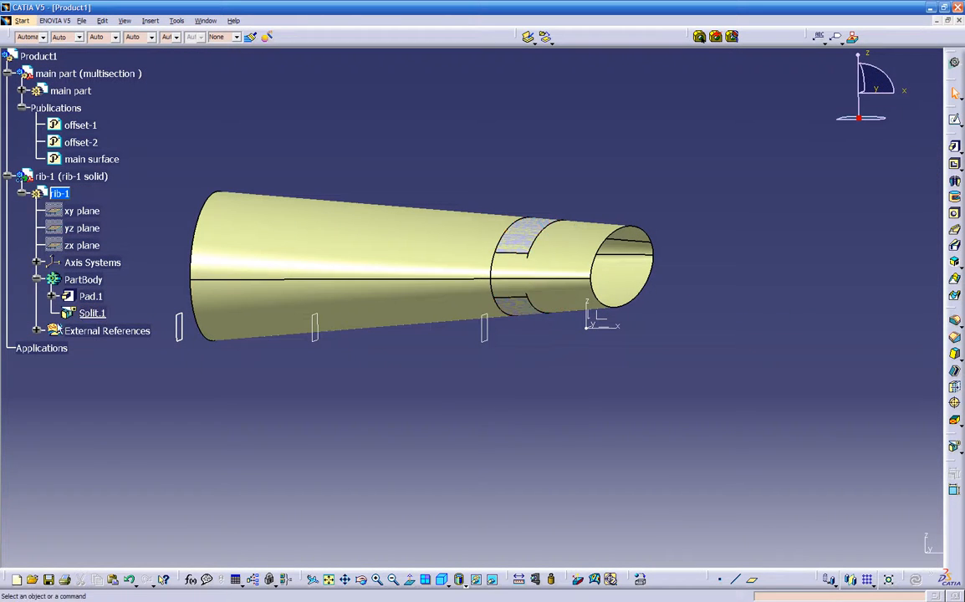
{"action": "left_click", "coordinate": [38, 331]}
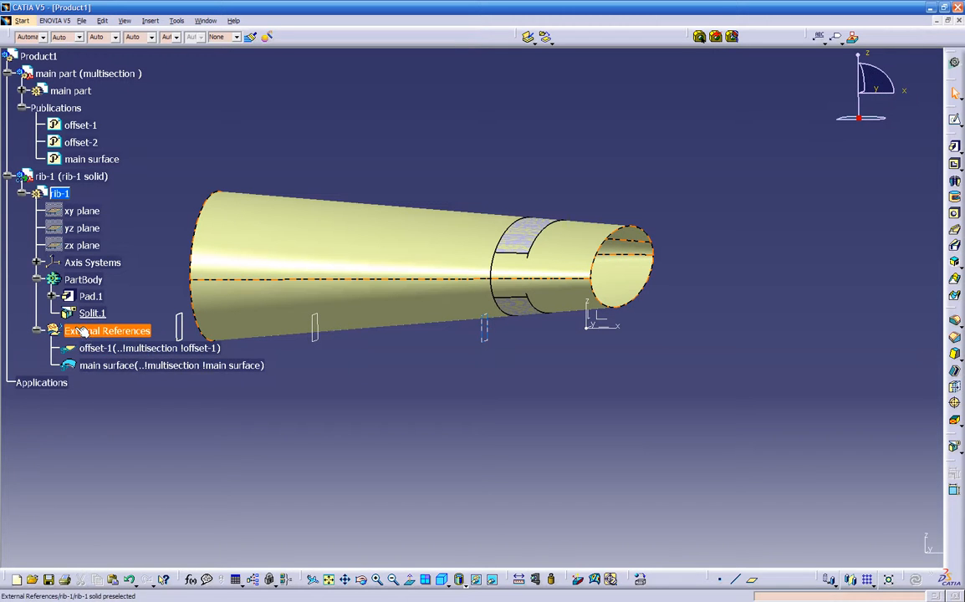
{"action": "left_click", "coordinate": [52, 297]}
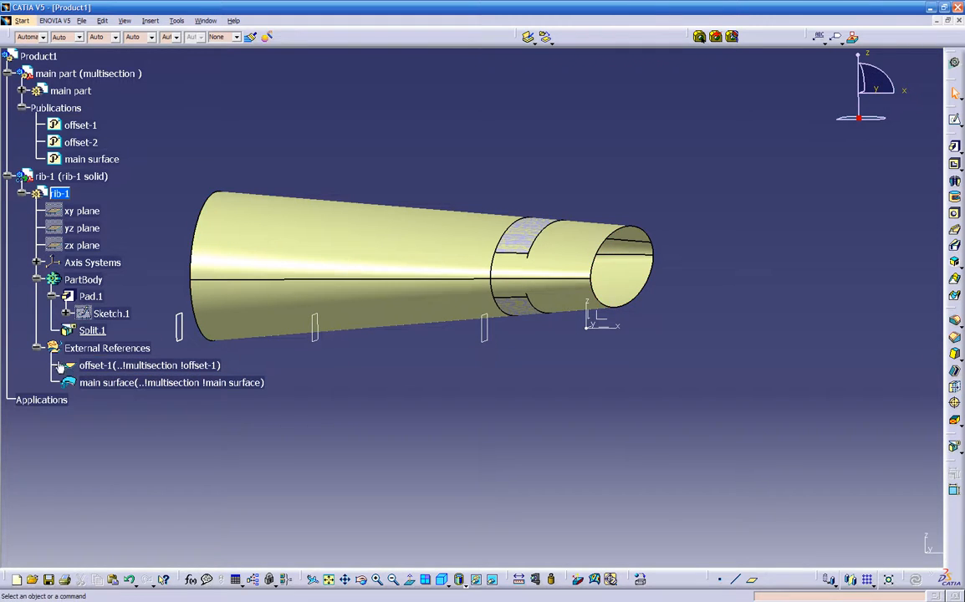
Step: Fillet the edges of the rib's flat end face with a 0.05 in radius and tangency propagation
{"action": "middle_click_drag", "start_coordinate": [364, 370], "coordinate": [258, 398]}
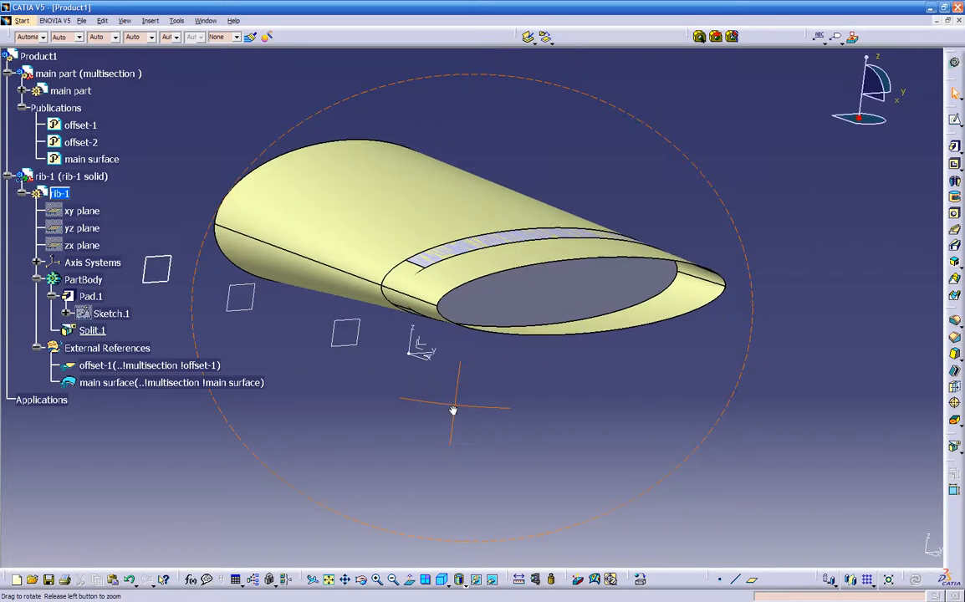
{"action": "left_click", "coordinate": [542, 288]}
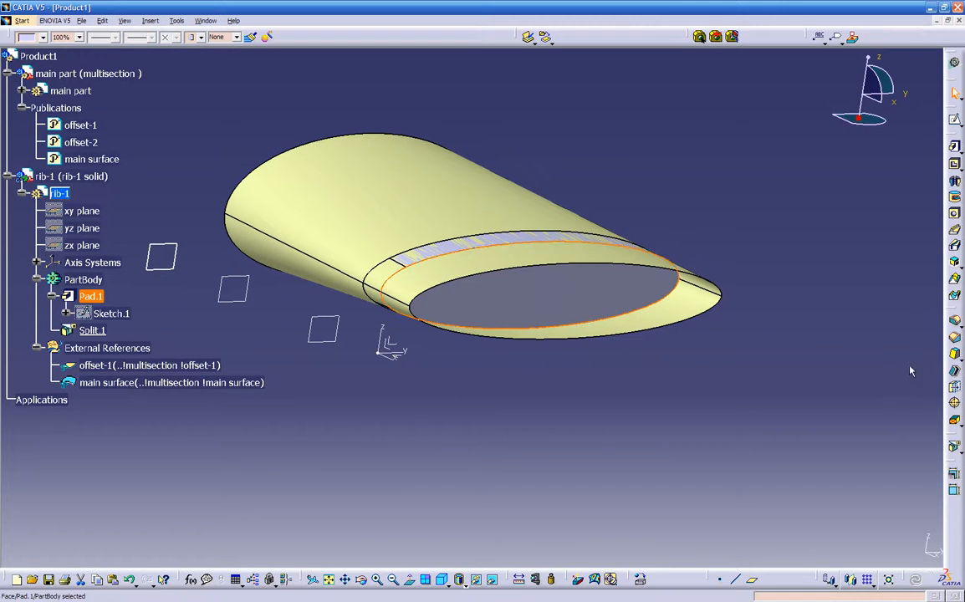
{"action": "left_click", "coordinate": [953, 322]}
{"action": "middle_click_drag", "start_coordinate": [497, 396], "coordinate": [481, 330]}
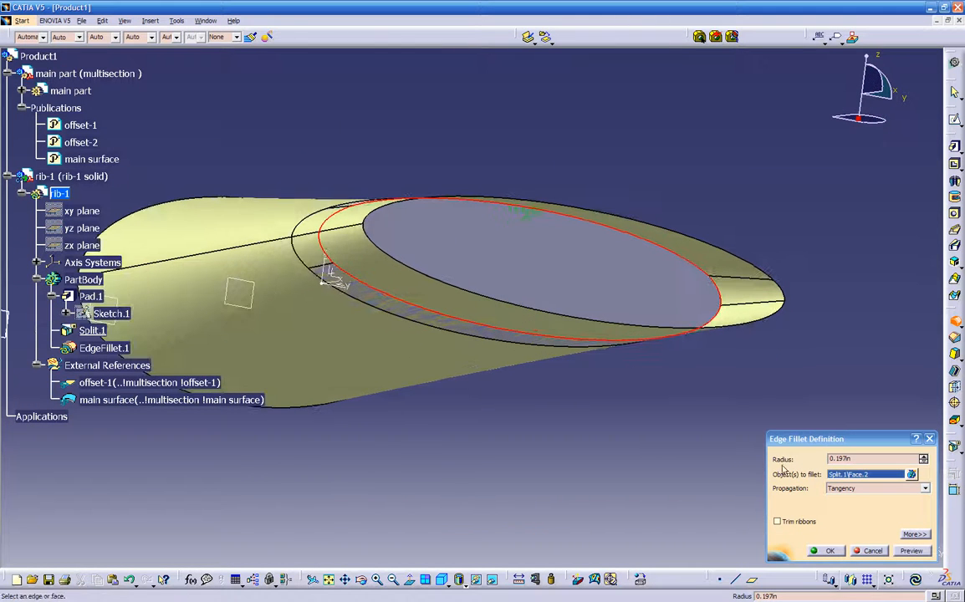
{"action": "left_click", "coordinate": [857, 459]}
{"action": "type", "text": "."}
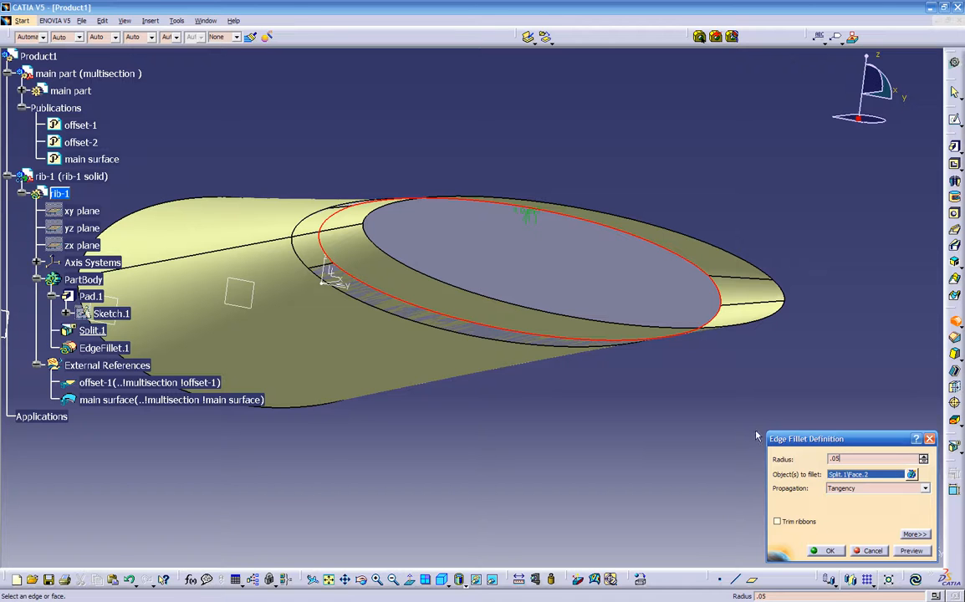
{"action": "type", "text": "05"}
{"action": "left_click", "coordinate": [904, 550]}
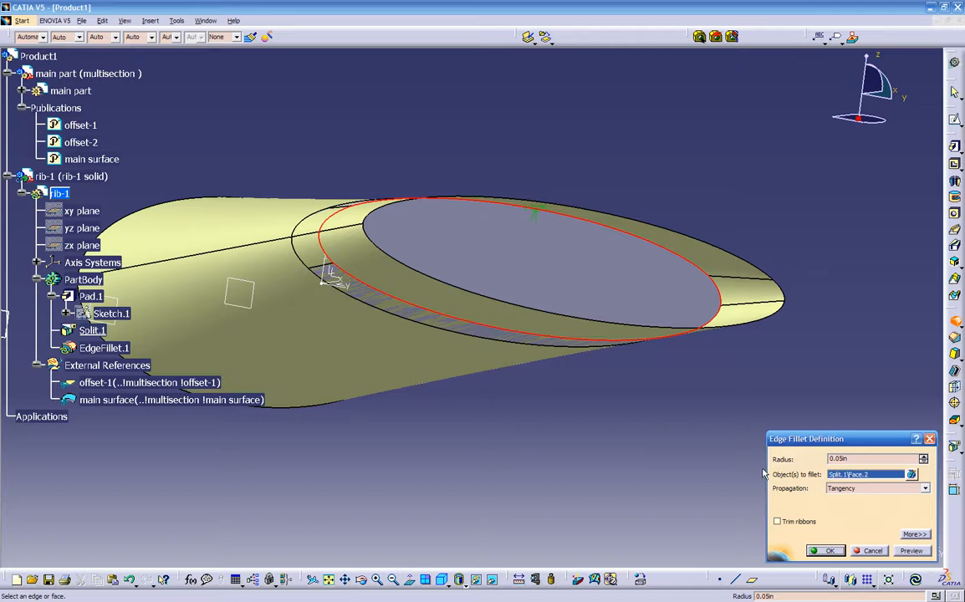
{"action": "key", "text": "Return"}
Step: Start a hole on the rib's flat filleted face, positioned toward the wide end, and set its diameter to 0.5 in
{"action": "middle_click_drag", "start_coordinate": [612, 397], "coordinate": [866, 349]}
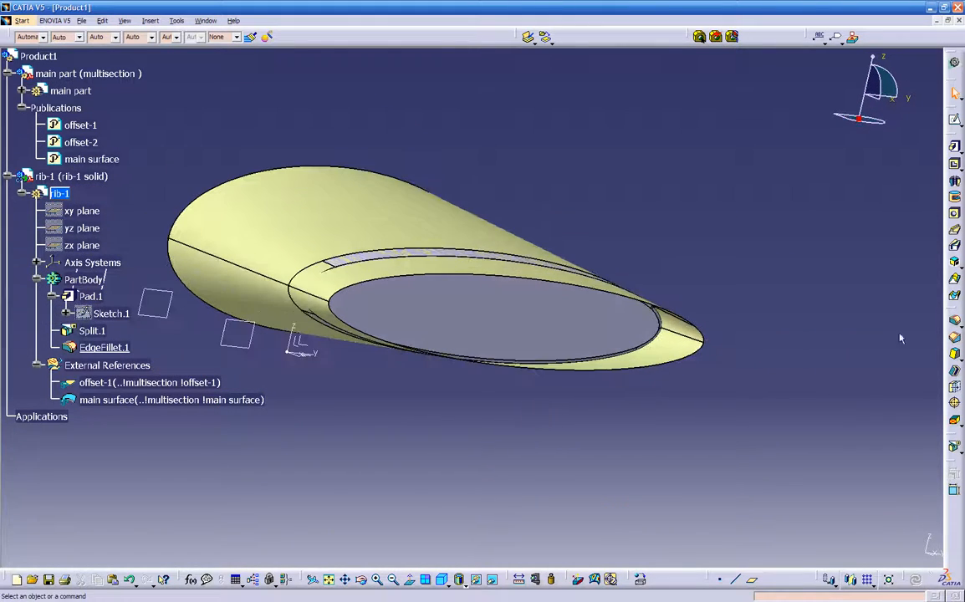
{"action": "left_click", "coordinate": [955, 214]}
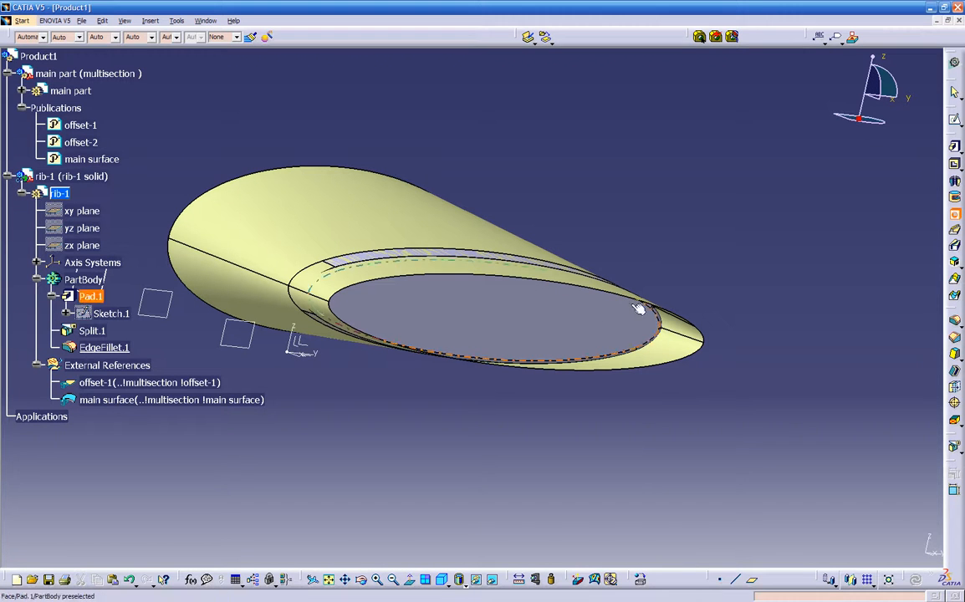
{"action": "left_click", "coordinate": [441, 311]}
{"action": "middle_click_drag", "start_coordinate": [460, 330], "coordinate": [519, 275]}
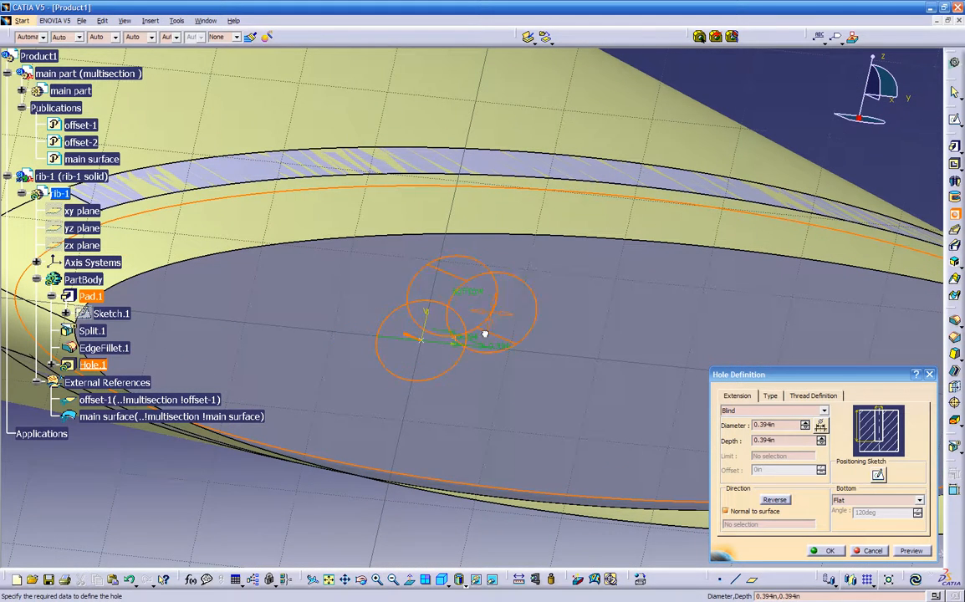
{"action": "middle_click_drag", "start_coordinate": [396, 366], "coordinate": [334, 312]}
{"action": "left_click_drag", "start_coordinate": [284, 282], "coordinate": [284, 264]}
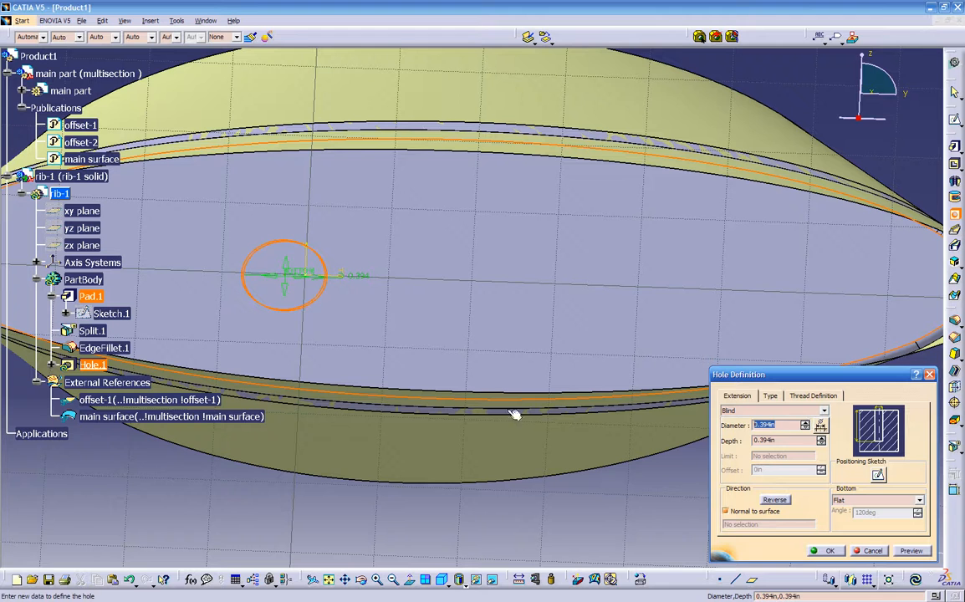
{"action": "type", "text": "0.5"}
{"action": "key", "text": "Return"}
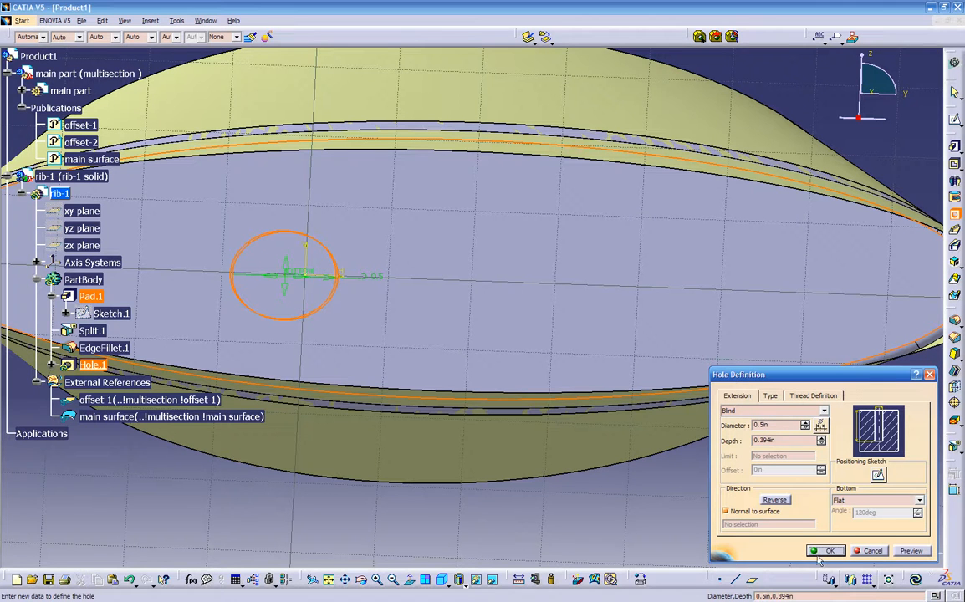
Step: Set the hole's extension to Up To Next and preview the cut through the rib
{"action": "left_click", "coordinate": [822, 411]}
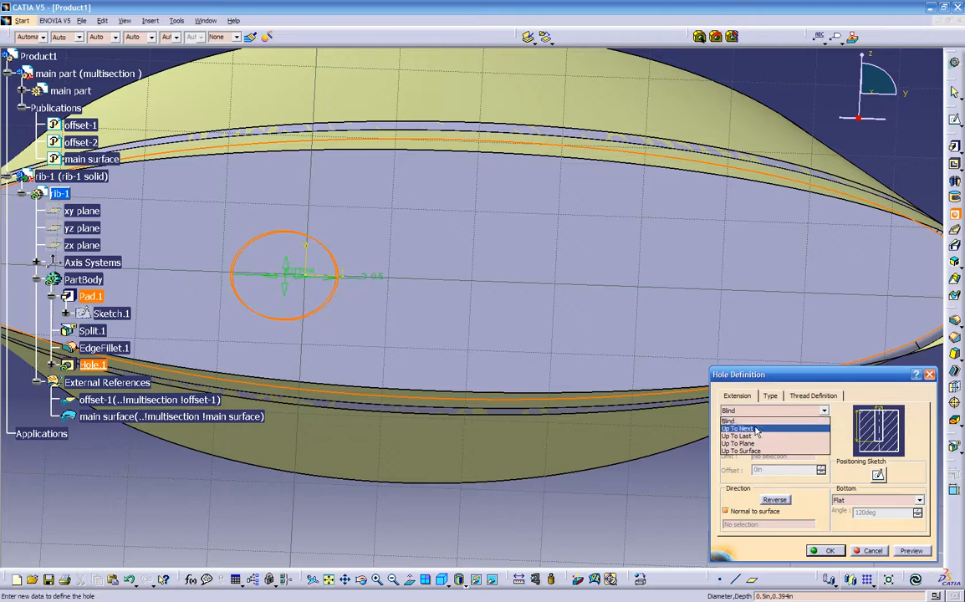
{"action": "left_click", "coordinate": [737, 428]}
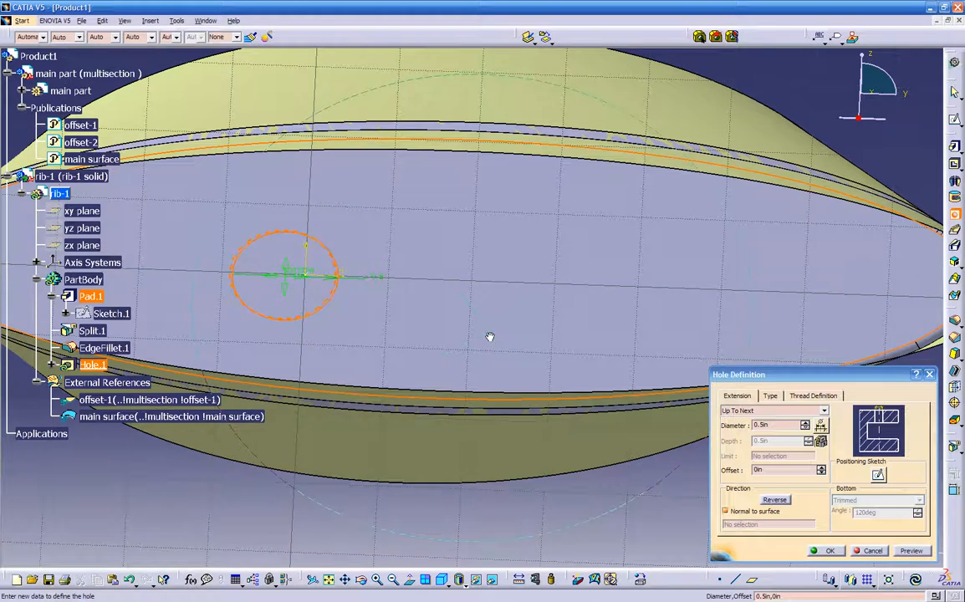
{"action": "middle_click_drag", "start_coordinate": [493, 457], "coordinate": [543, 351]}
{"action": "left_click", "coordinate": [906, 552]}
{"action": "middle_click_drag", "start_coordinate": [476, 391], "coordinate": [554, 362]}
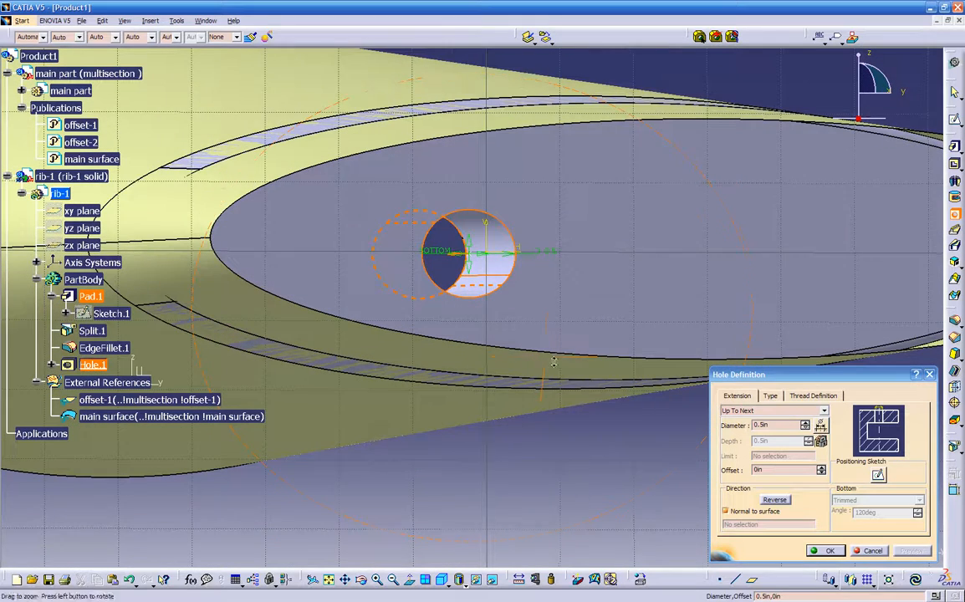
Step: Try the Blind extension for the hole and preview it
{"action": "left_click", "coordinate": [780, 413]}
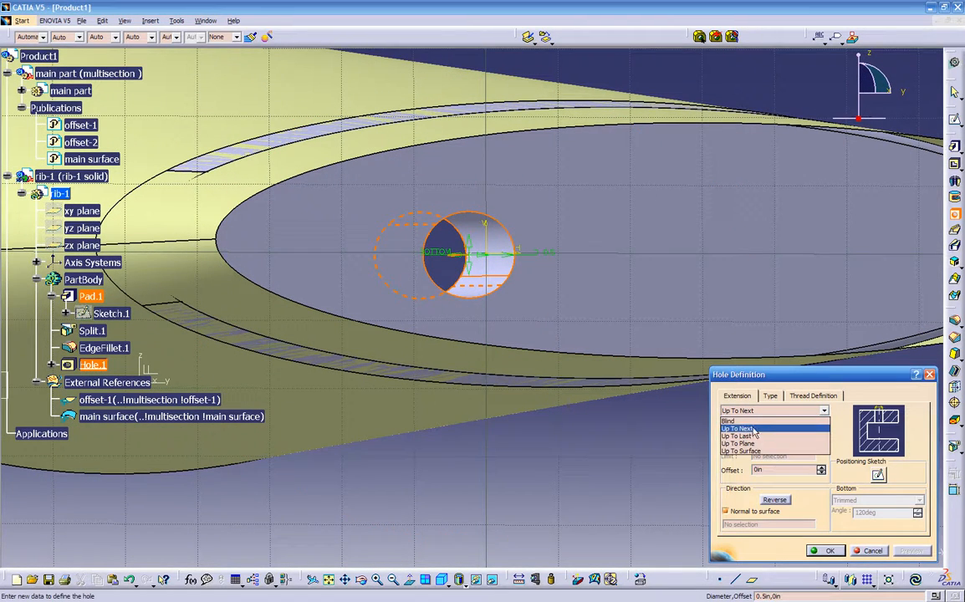
{"action": "left_click", "coordinate": [740, 420]}
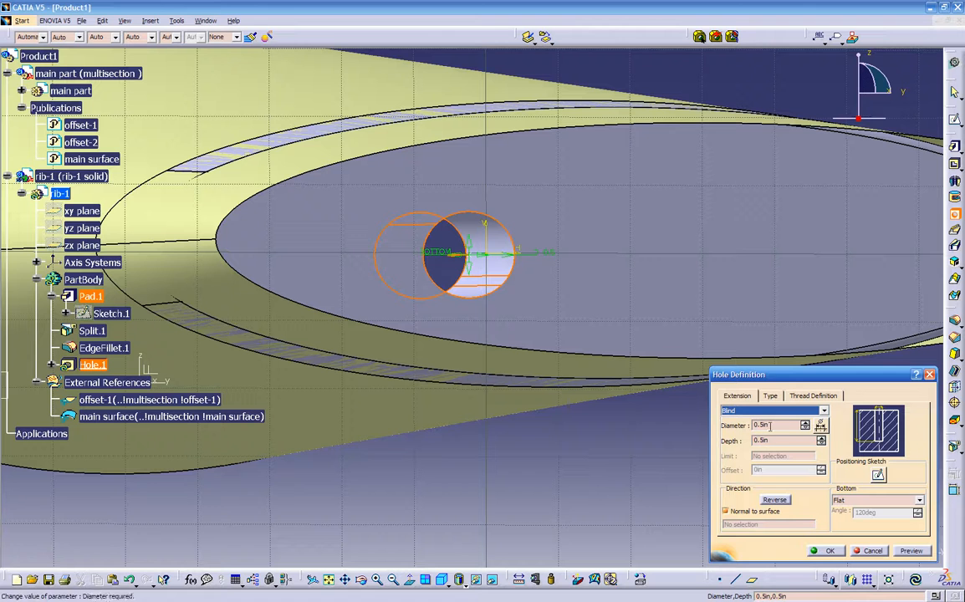
{"action": "left_click", "coordinate": [898, 549]}
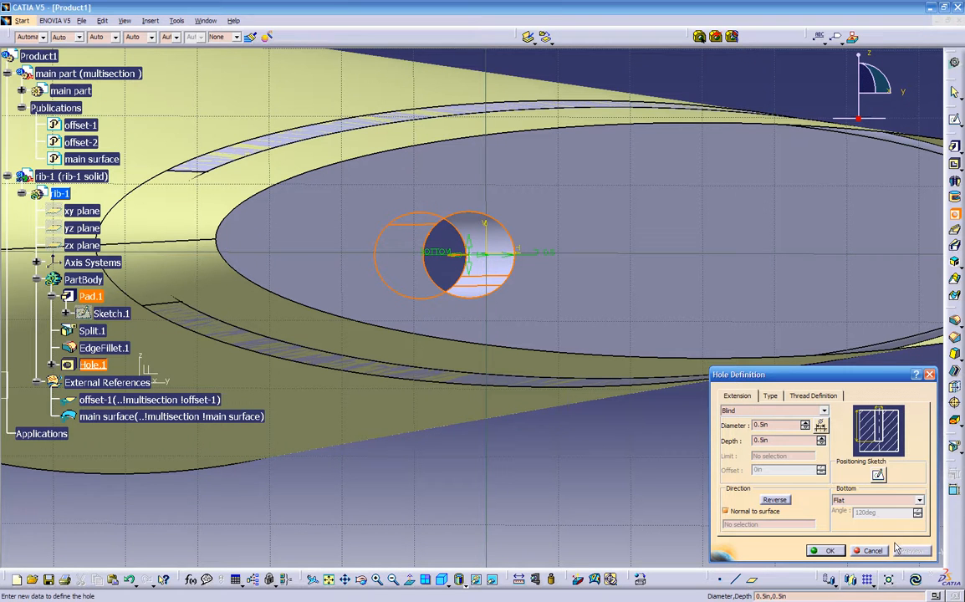
{"action": "middle_click_drag", "start_coordinate": [539, 378], "coordinate": [644, 454]}
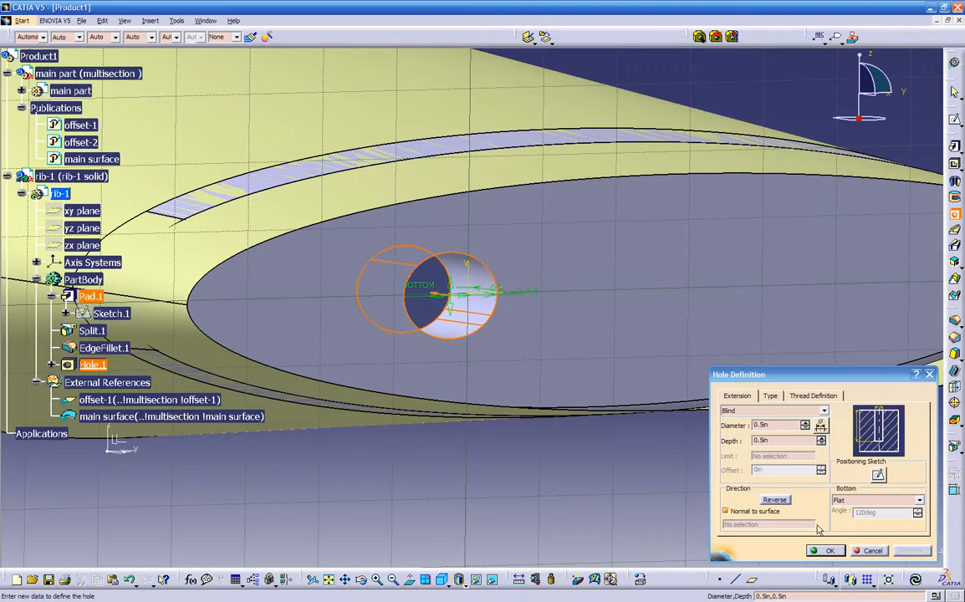
Step: Set the hole's extension to Up To Next, preview it and create the hole
{"action": "left_click", "coordinate": [823, 410]}
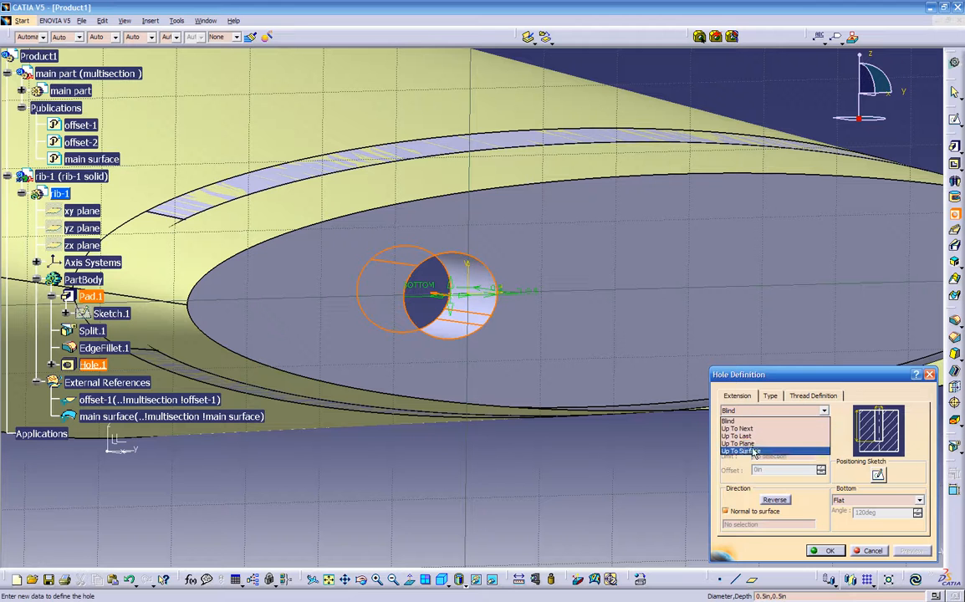
{"action": "left_click", "coordinate": [737, 427]}
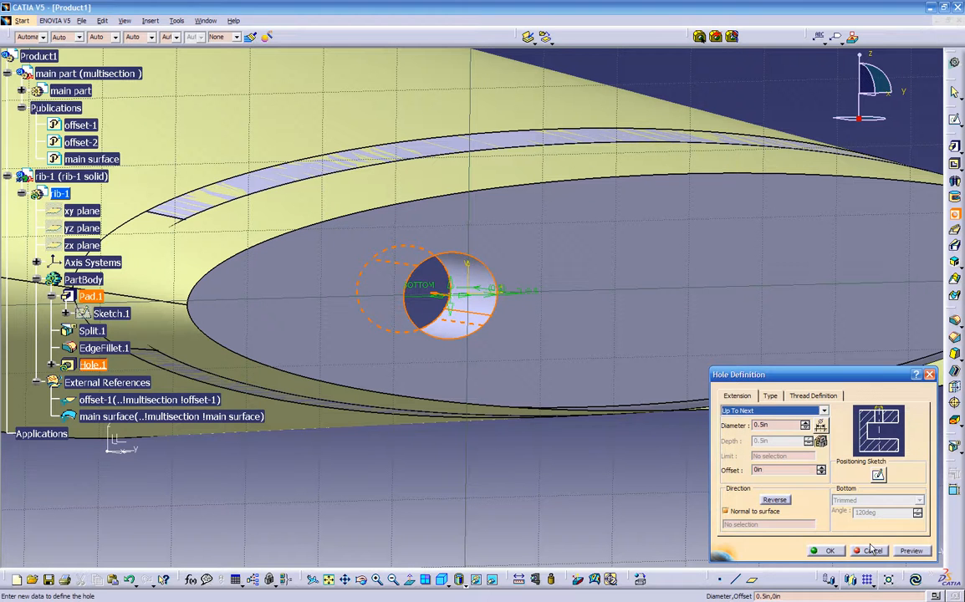
{"action": "left_click", "coordinate": [911, 551]}
{"action": "left_click", "coordinate": [825, 550]}
Step: Create a second 0.5 in diameter hole with Up To Next extension on the same flat face, toward the narrow end
{"action": "middle_click_drag", "start_coordinate": [730, 530], "coordinate": [581, 275]}
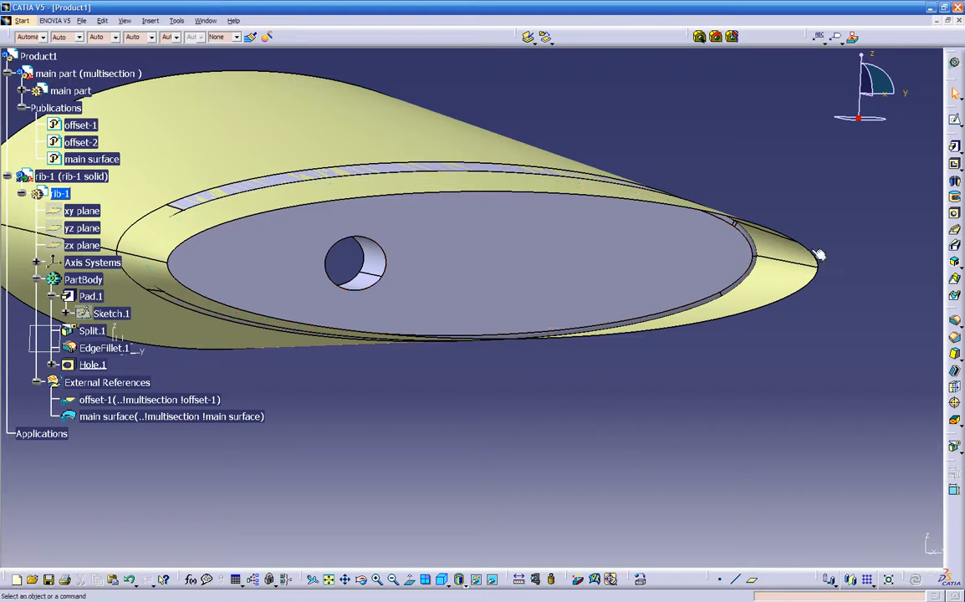
{"action": "left_click", "coordinate": [584, 262]}
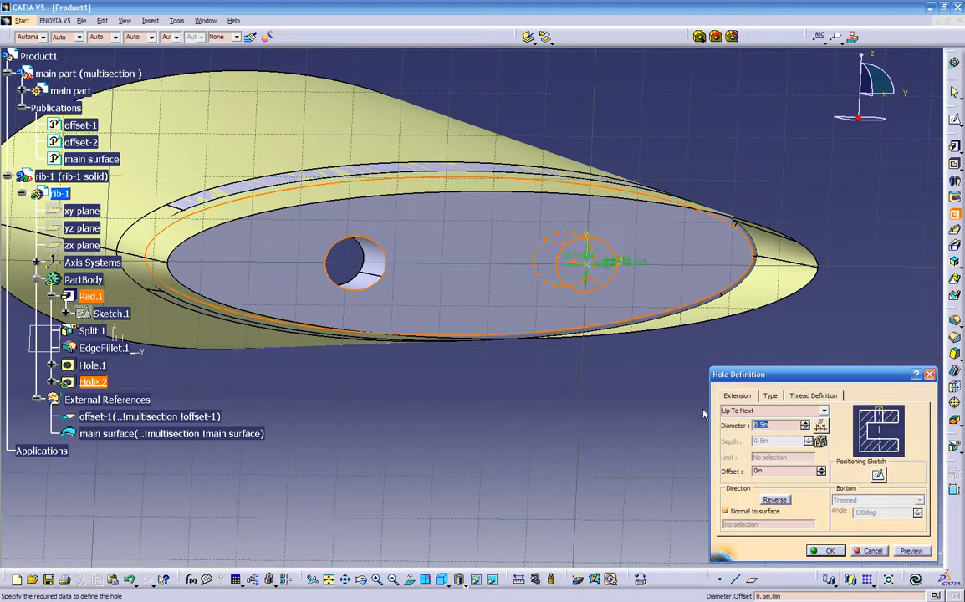
{"action": "left_click", "coordinate": [779, 412]}
{"action": "left_click", "coordinate": [752, 428]}
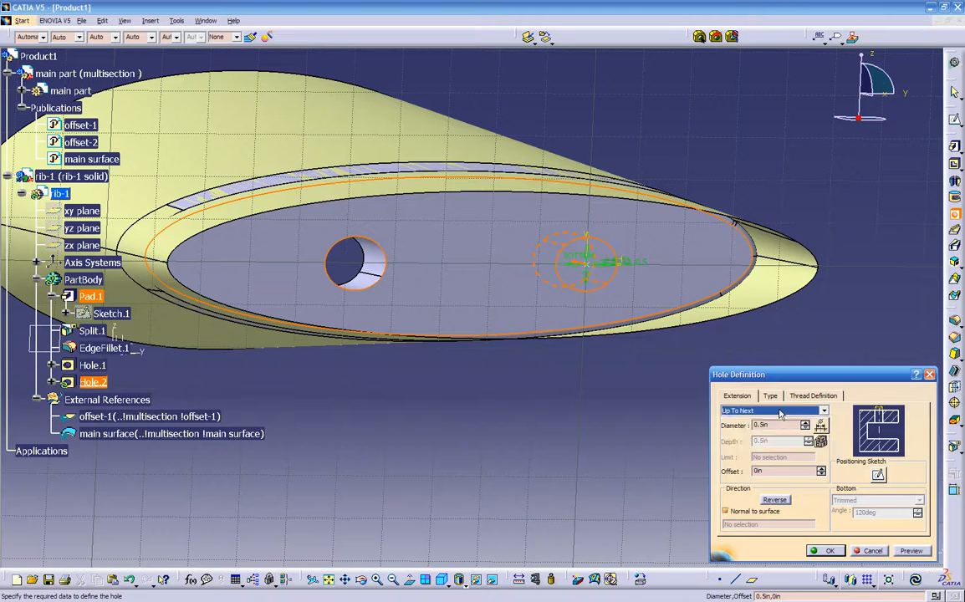
{"action": "left_click", "coordinate": [912, 553]}
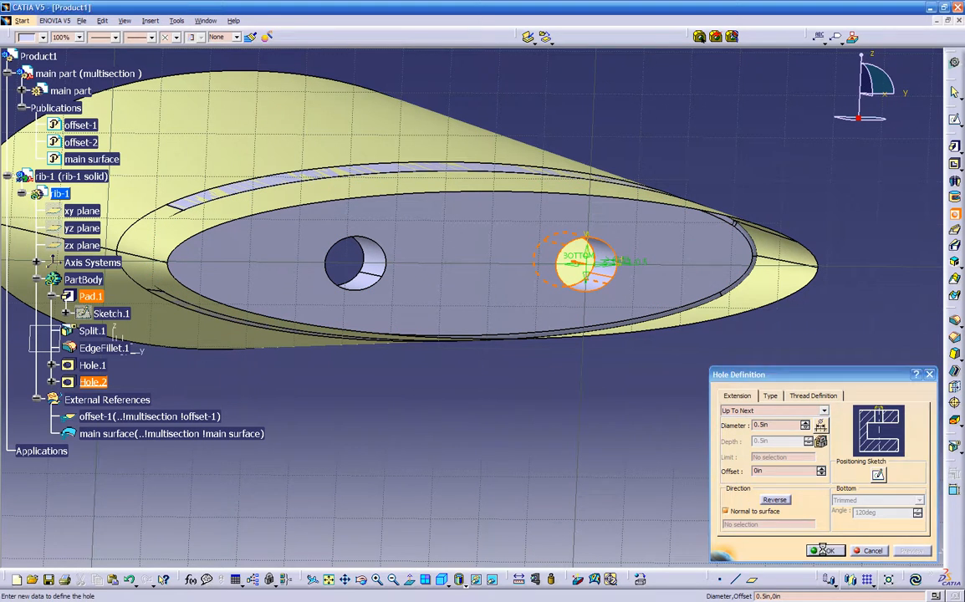
{"action": "left_click", "coordinate": [825, 551]}
Step: Fillet the front rim edges of both holes with a 0.2 in radius and tangency propagation
{"action": "middle_click_drag", "start_coordinate": [631, 369], "coordinate": [559, 354]}
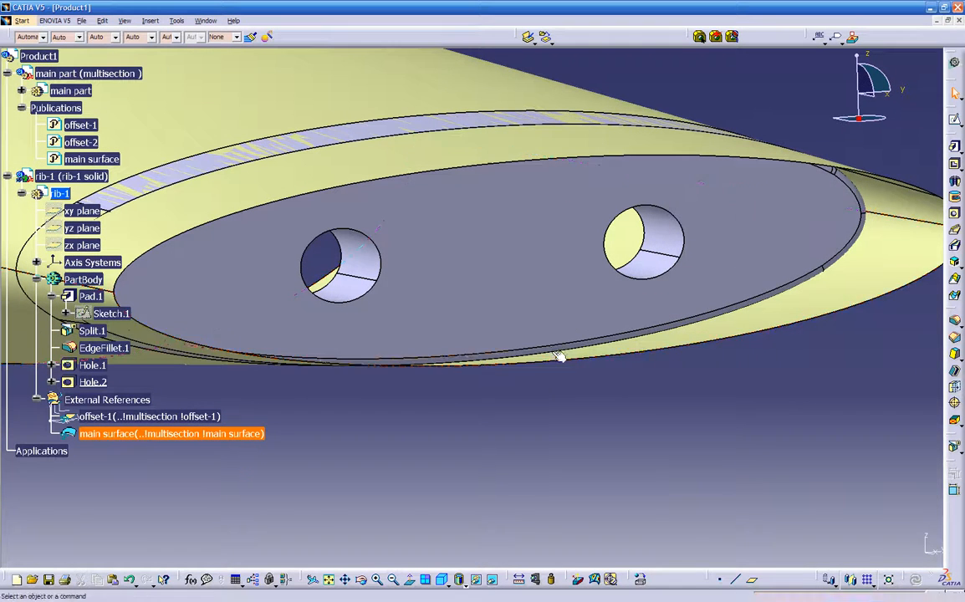
{"action": "left_click", "coordinate": [633, 274]}
{"action": "left_click", "coordinate": [368, 298], "text": "ctrl"}
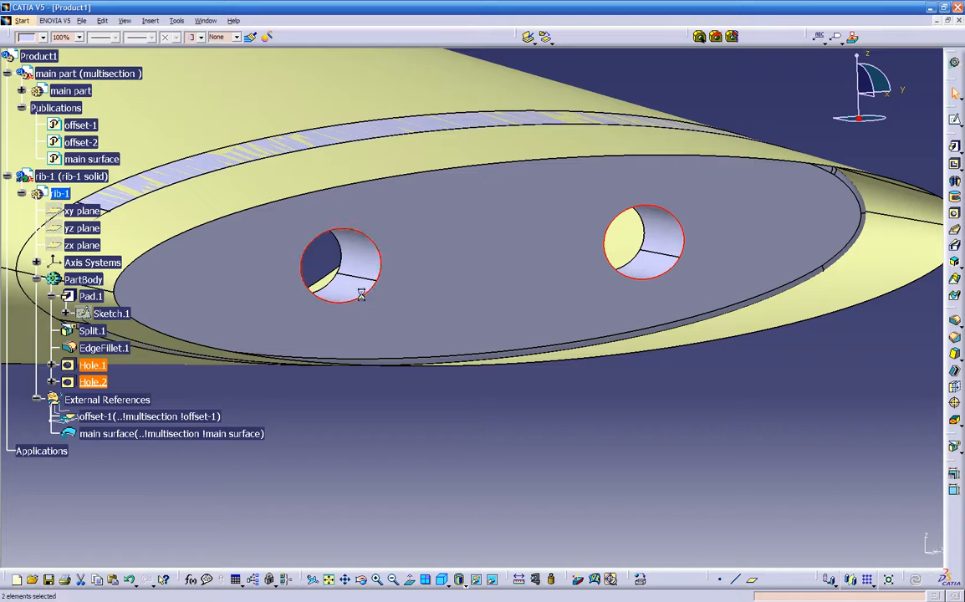
{"action": "left_click", "coordinate": [954, 322]}
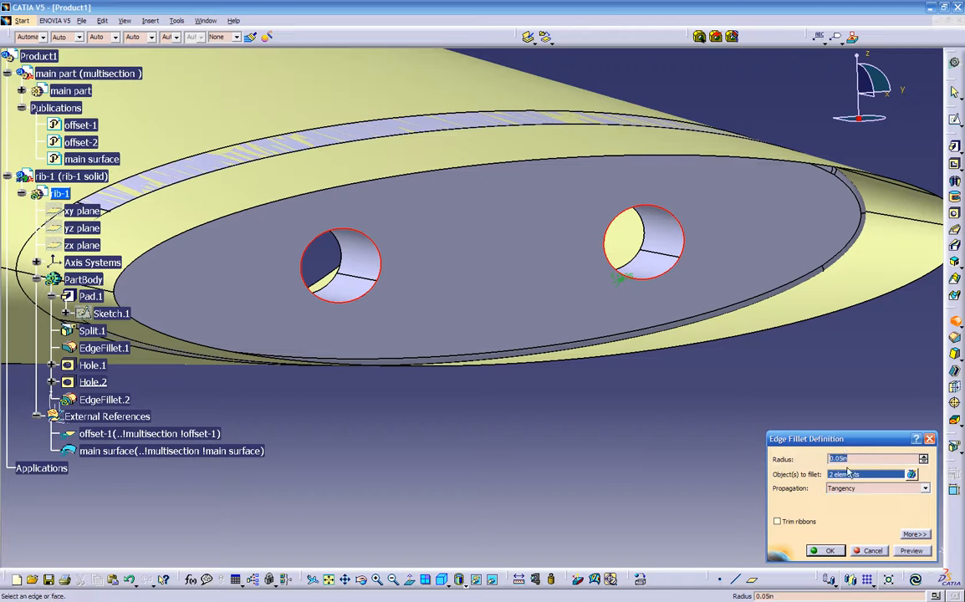
{"action": "type", "text": "2"}
{"action": "left_click", "coordinate": [824, 550]}
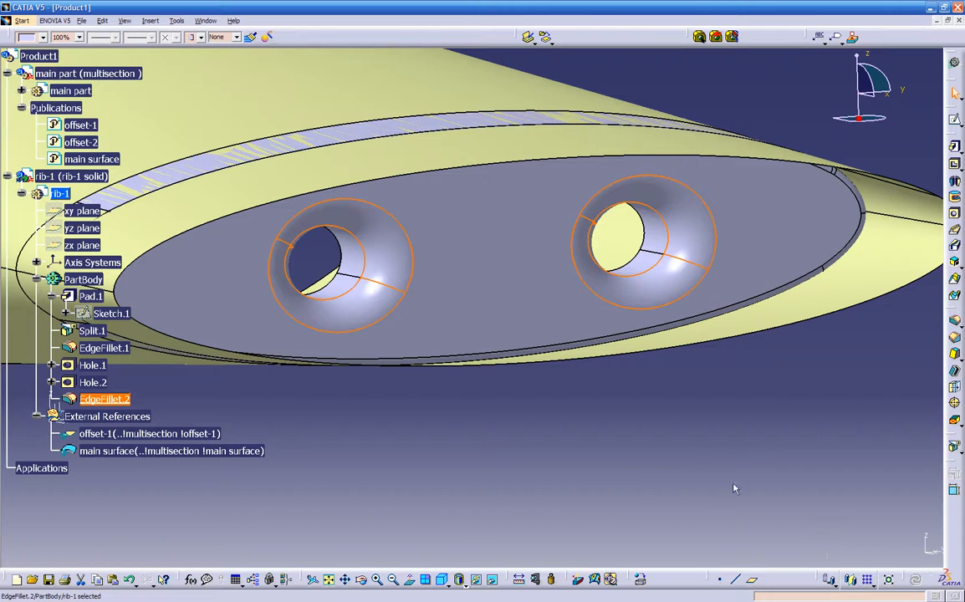
Step: Shell the rib with a 0.05 in inside thickness, removing the flat face opposite the filleted side
{"action": "left_click", "coordinate": [646, 459]}
{"action": "middle_click_drag", "start_coordinate": [646, 459], "coordinate": [456, 350]}
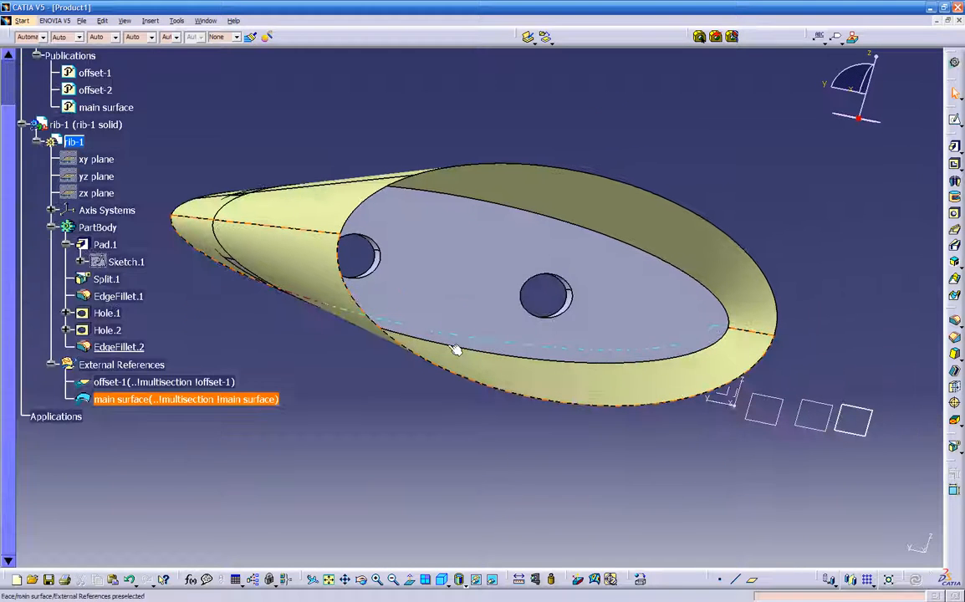
{"action": "left_click", "coordinate": [954, 374]}
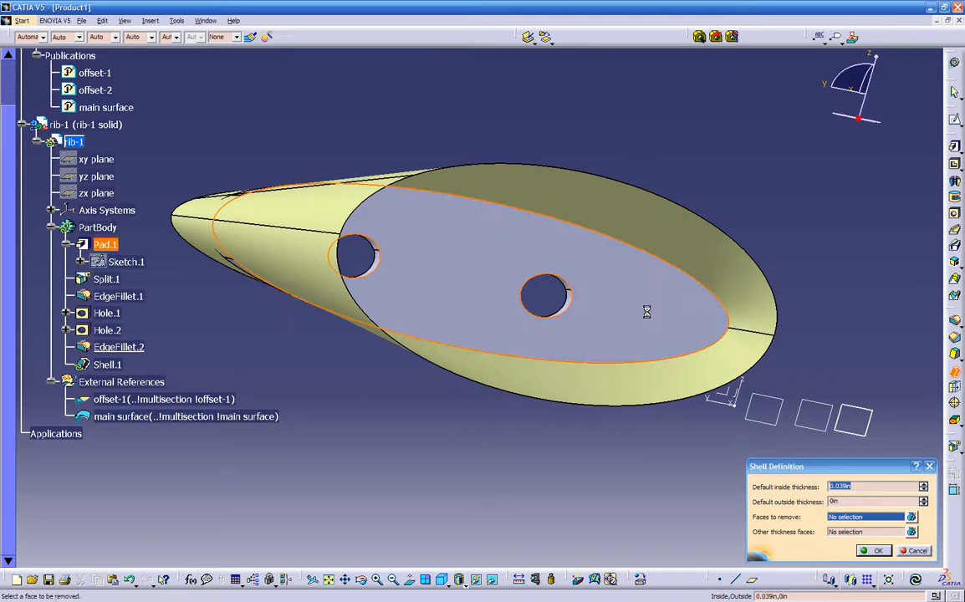
{"action": "left_click", "coordinate": [646, 312]}
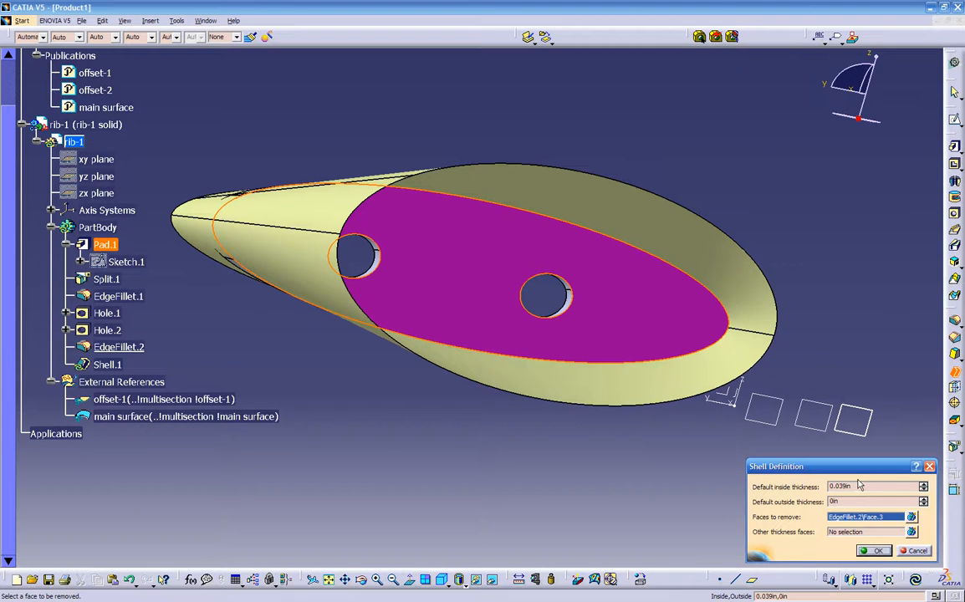
{"action": "left_click_drag", "start_coordinate": [857, 487], "coordinate": [794, 486]}
{"action": "type", "text": ".05"}
{"action": "key", "text": "Return"}
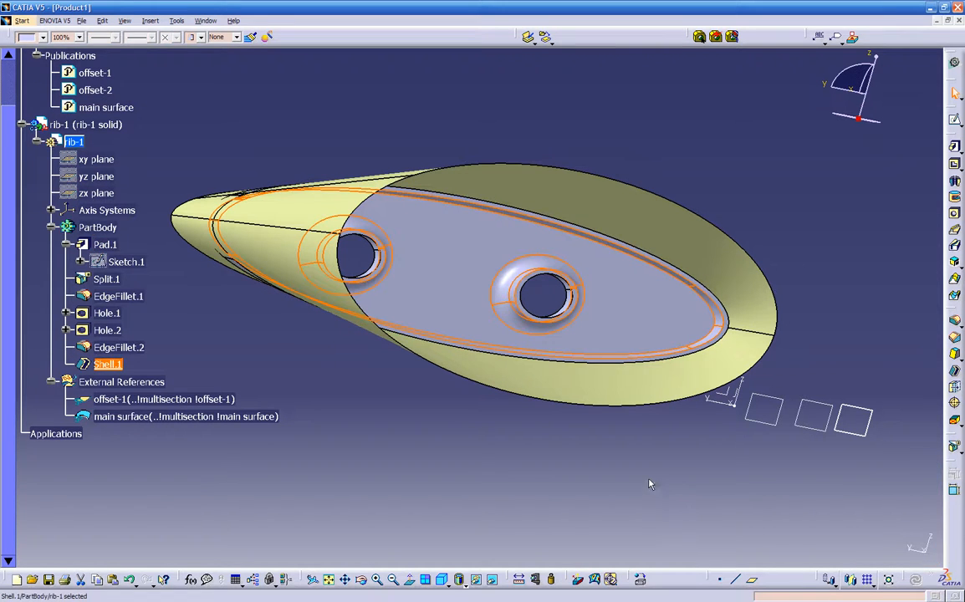
Step: Start Save Management and assign Product1.CATProduct to the temp ribs folder under the file name Product1
{"action": "middle_click_drag", "start_coordinate": [631, 380], "coordinate": [499, 429]}
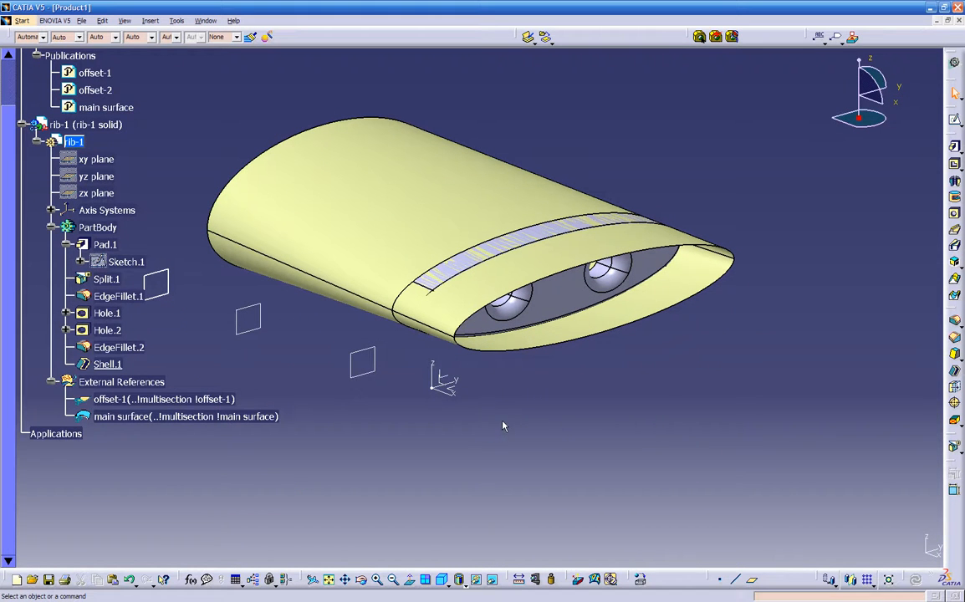
{"action": "scroll", "coordinate": [505, 420], "scroll_direction": "up", "scroll_amount": 3}
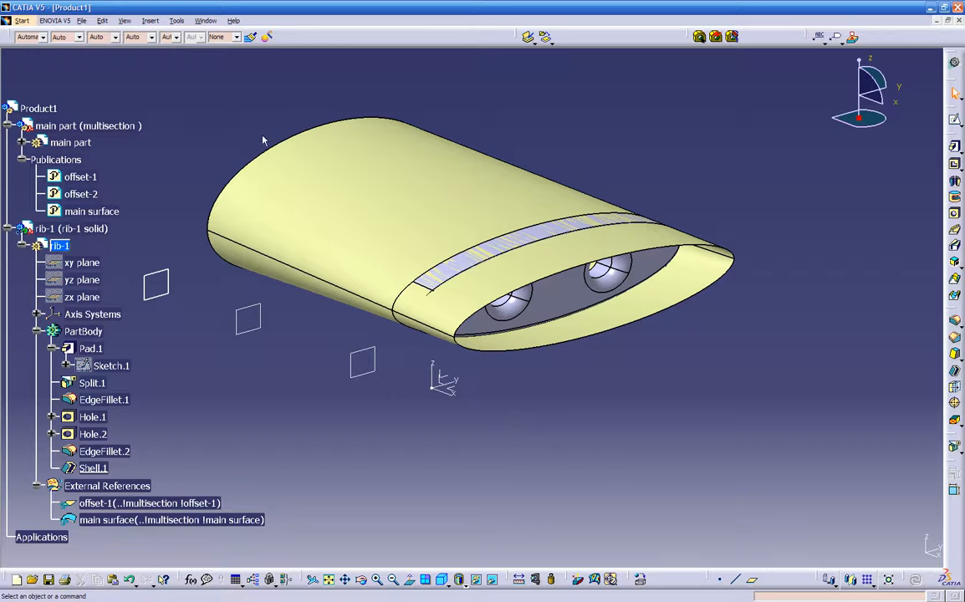
{"action": "left_click", "coordinate": [81, 22]}
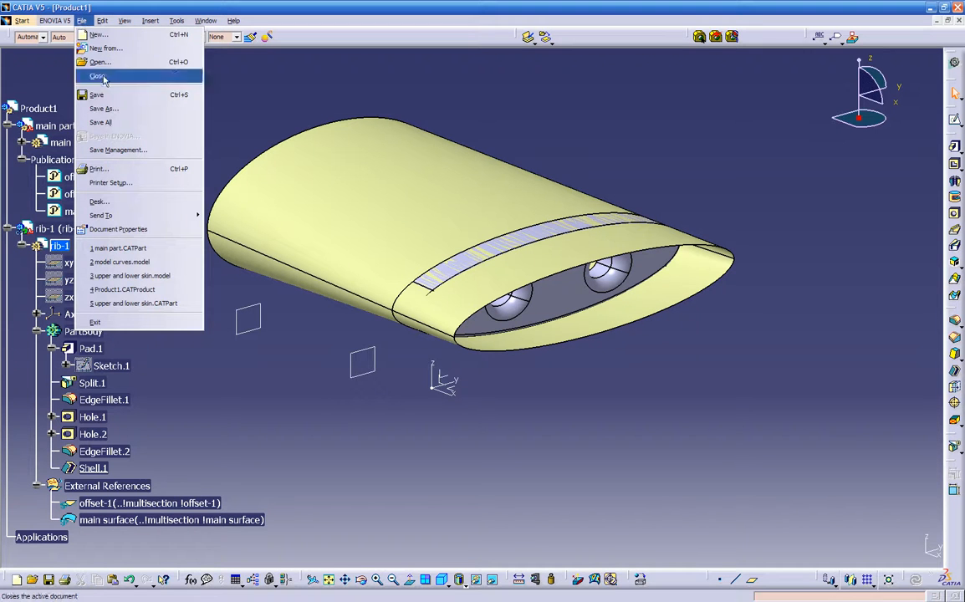
{"action": "left_click", "coordinate": [117, 150]}
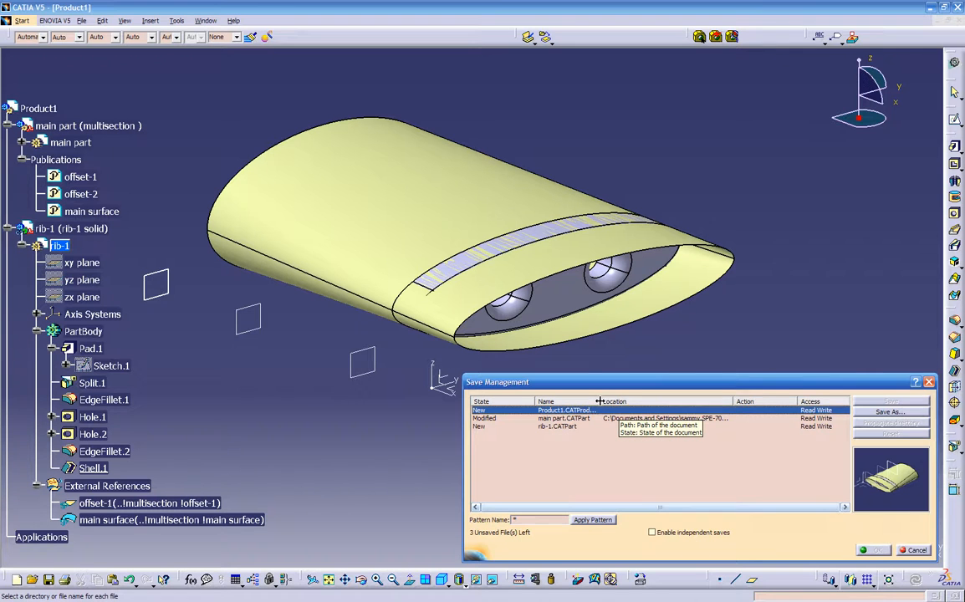
{"action": "left_click_drag", "start_coordinate": [599, 402], "coordinate": [625, 402]}
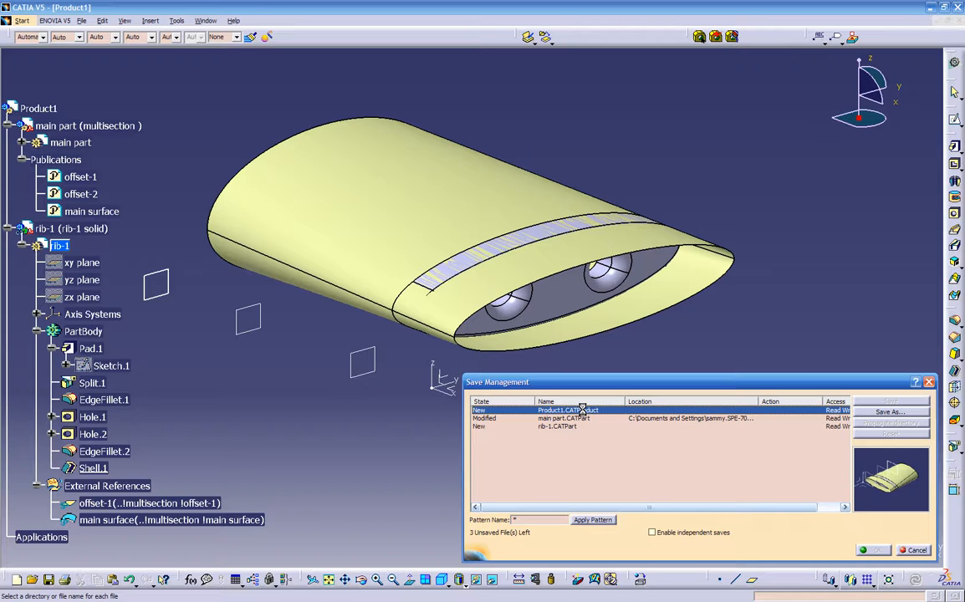
{"action": "left_click", "coordinate": [863, 412]}
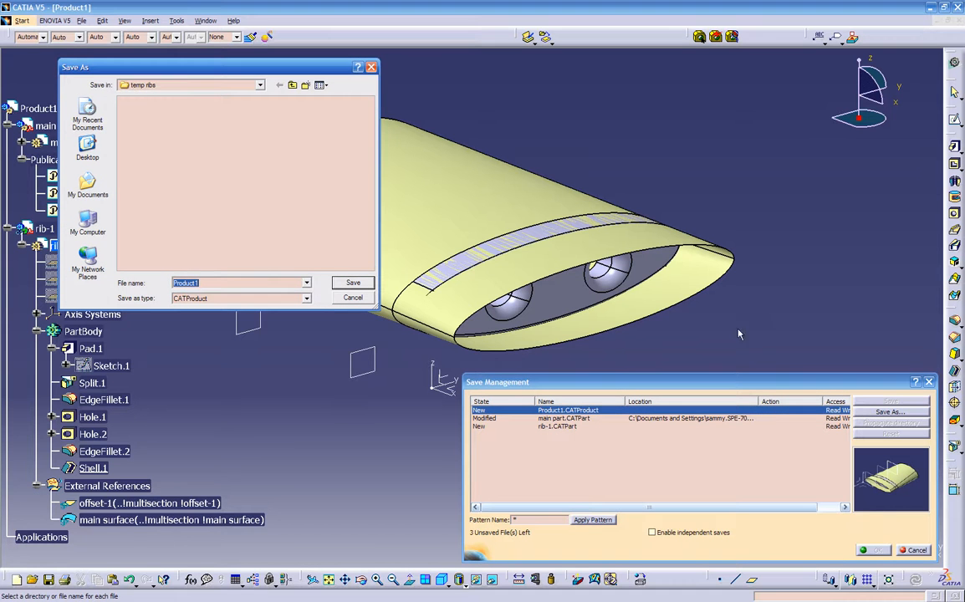
{"action": "left_click", "coordinate": [213, 283]}
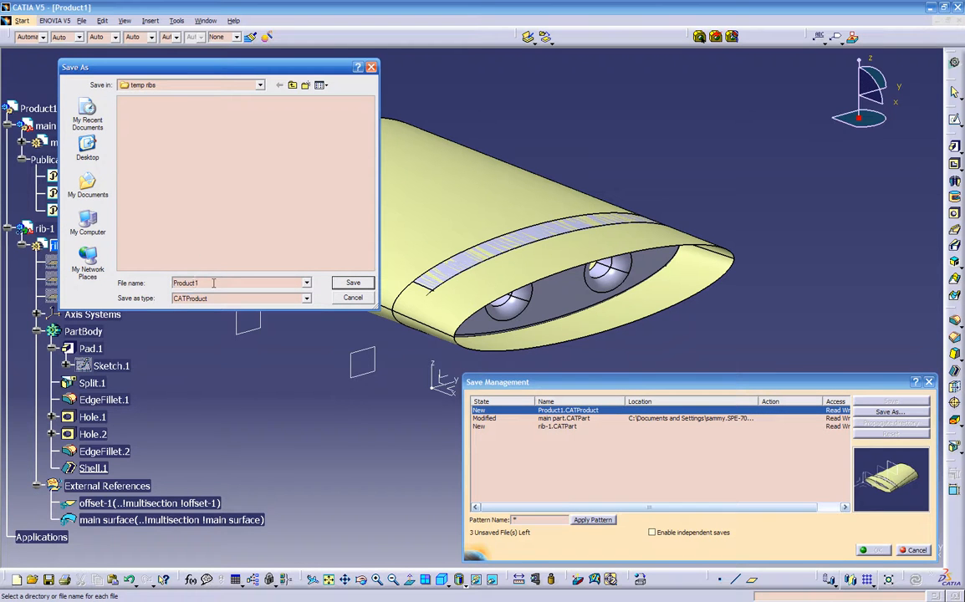
{"action": "left_click", "coordinate": [352, 284]}
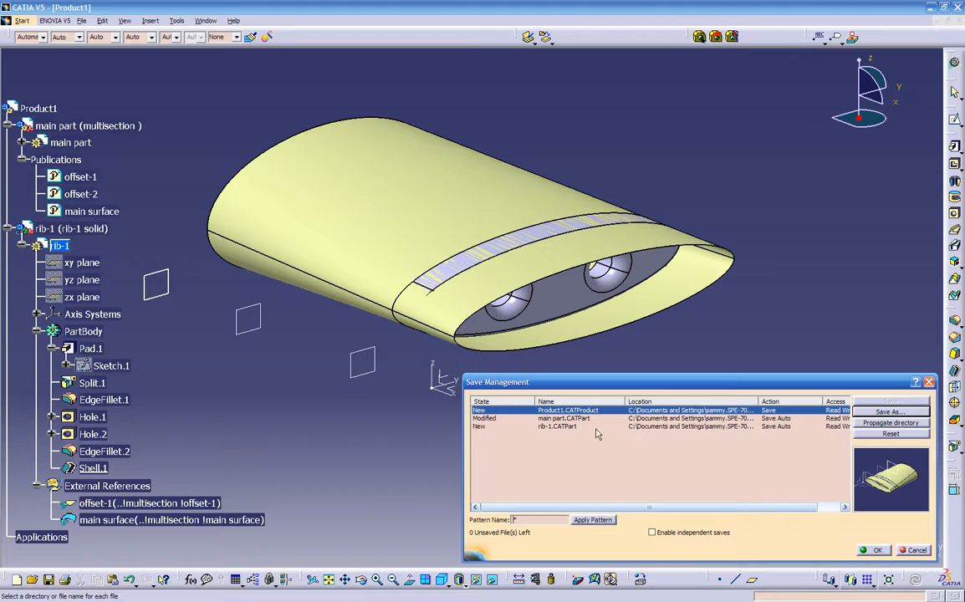
Step: Assign rib-1.CATPart to the temp ribs folder under the name rib-1 and save all the listed documents
{"action": "mouse_move", "coordinate": [757, 402]}
{"action": "left_mouse_down"}
{"action": "mouse_move", "coordinate": [845, 399]}
{"action": "mouse_move", "coordinate": [767, 400]}
{"action": "left_mouse_up"}
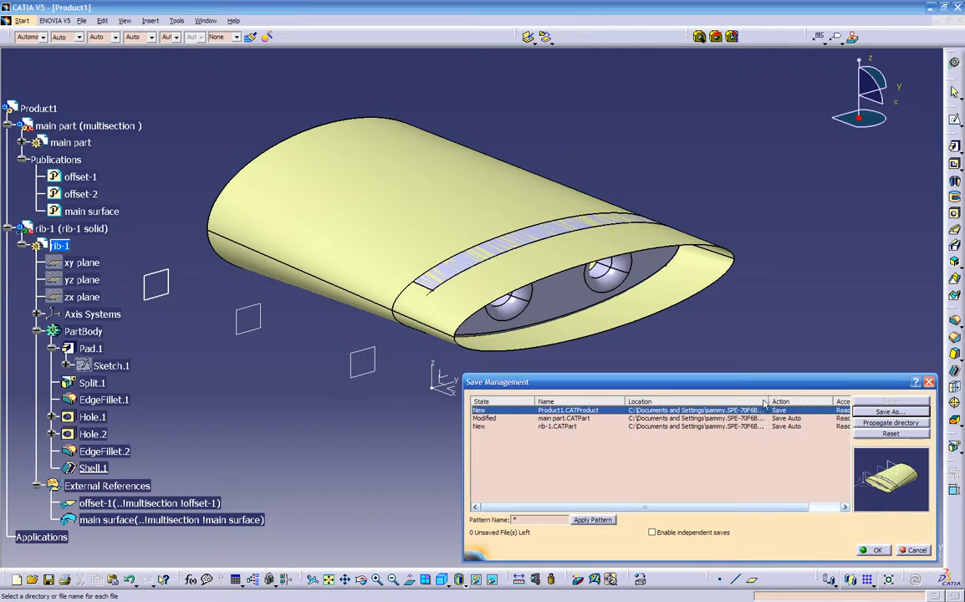
{"action": "left_click", "coordinate": [566, 426]}
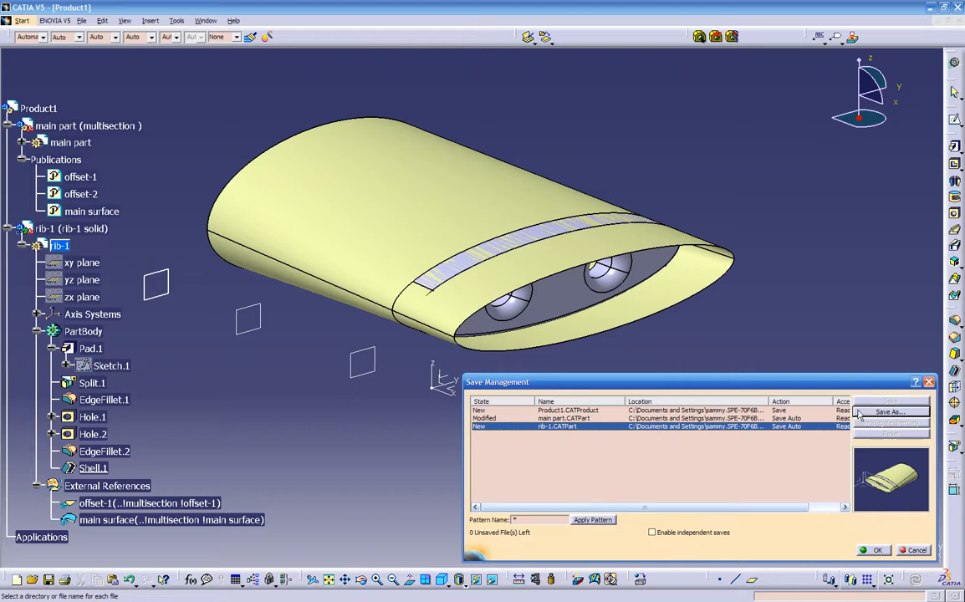
{"action": "left_click", "coordinate": [889, 411]}
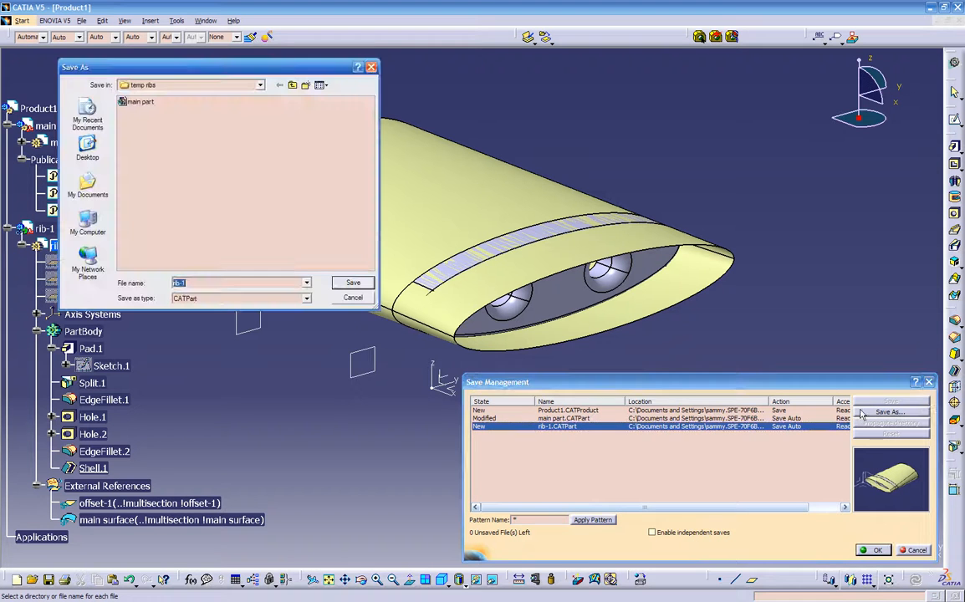
{"action": "left_click", "coordinate": [147, 85]}
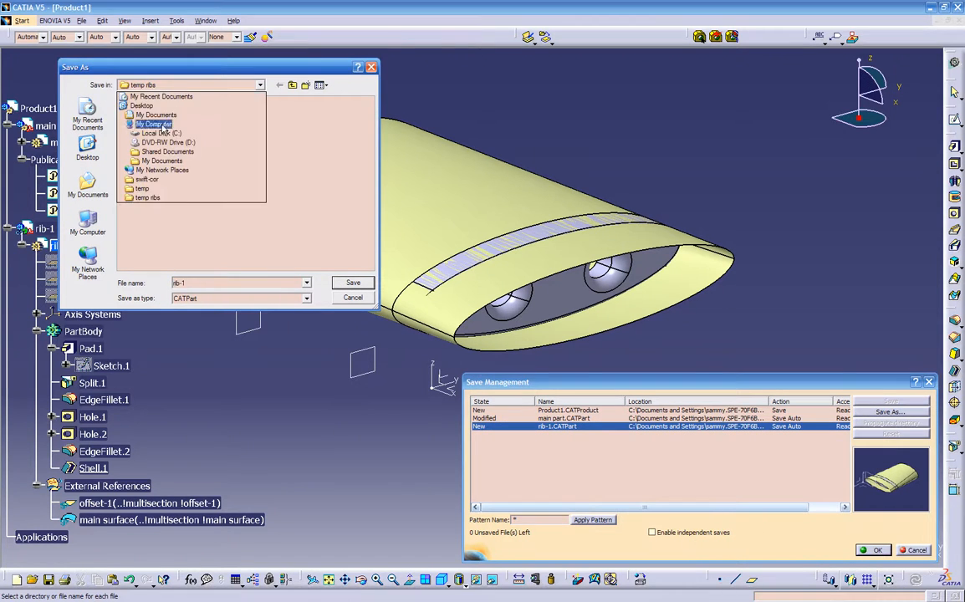
{"action": "left_click", "coordinate": [169, 219]}
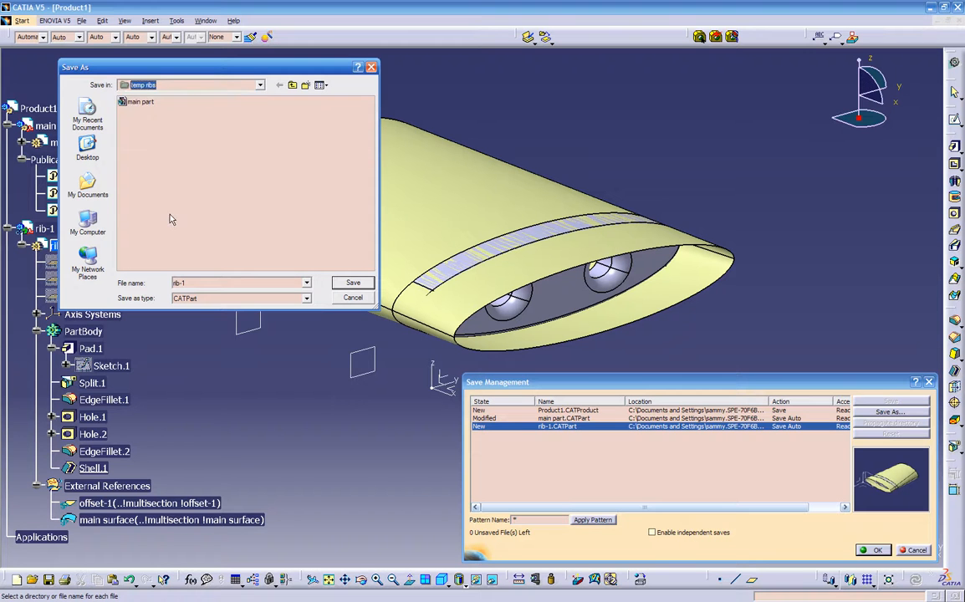
{"action": "left_click", "coordinate": [352, 284]}
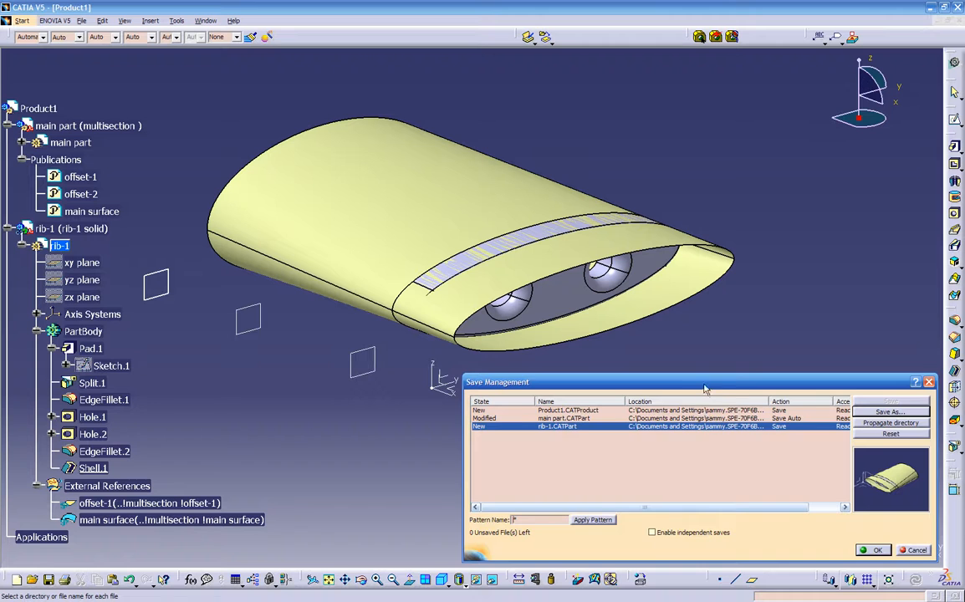
{"action": "left_click_drag", "start_coordinate": [705, 386], "coordinate": [564, 376]}
{"action": "left_click_drag", "start_coordinate": [690, 392], "coordinate": [588, 393]}
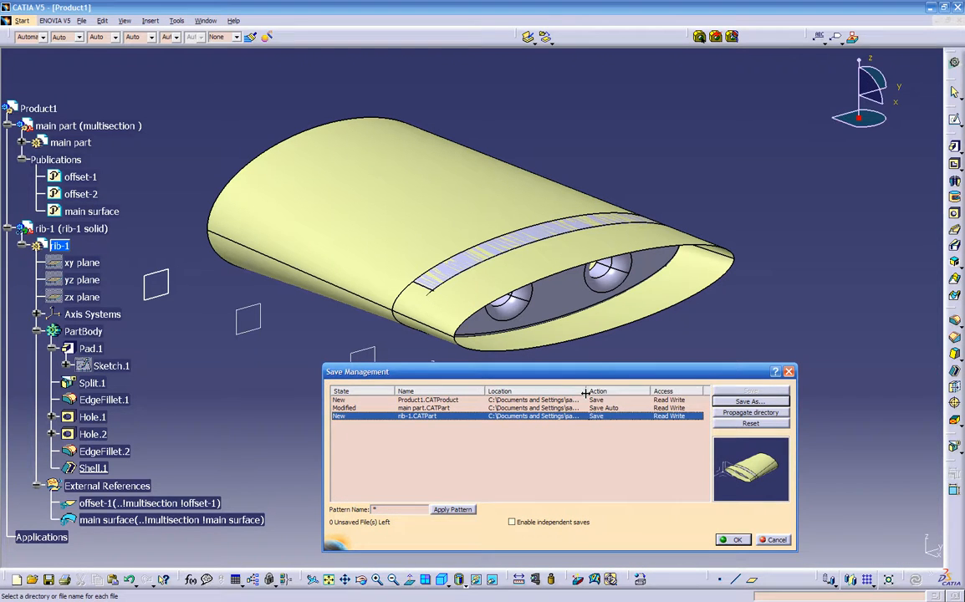
{"action": "left_click", "coordinate": [733, 540]}
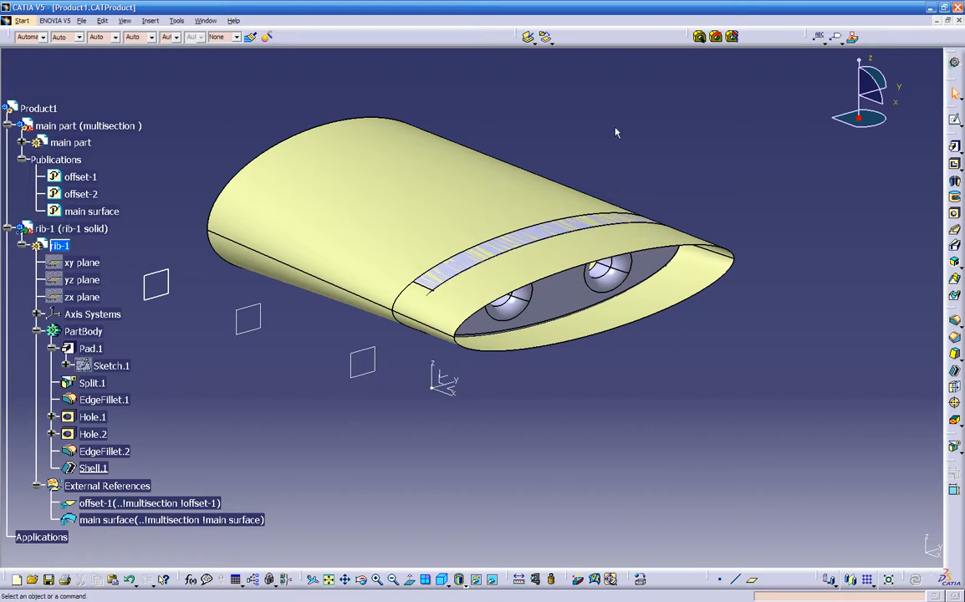
Step: Activate the root product Product1 for assembly editing and collapse rib-1's PartBody and External References
{"action": "middle_click_drag", "start_coordinate": [610, 136], "coordinate": [608, 169], "text": "ctrl"}
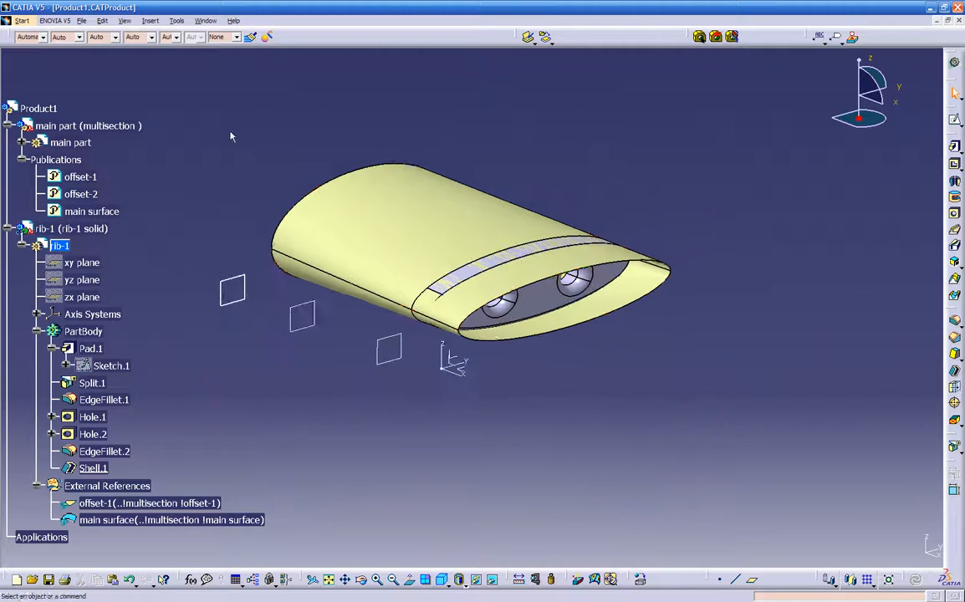
{"action": "left_click", "coordinate": [46, 108]}
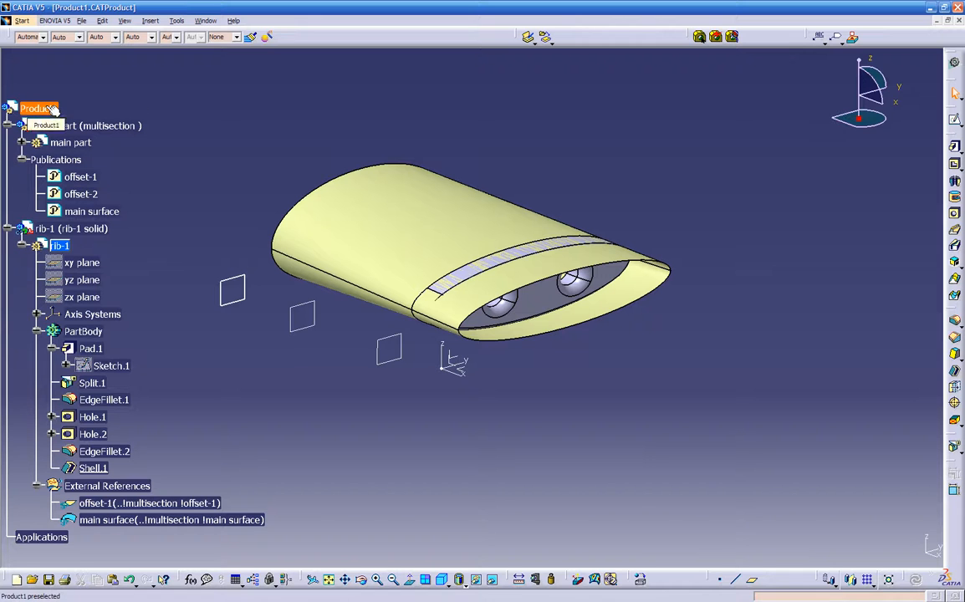
{"action": "double_click", "coordinate": [46, 108]}
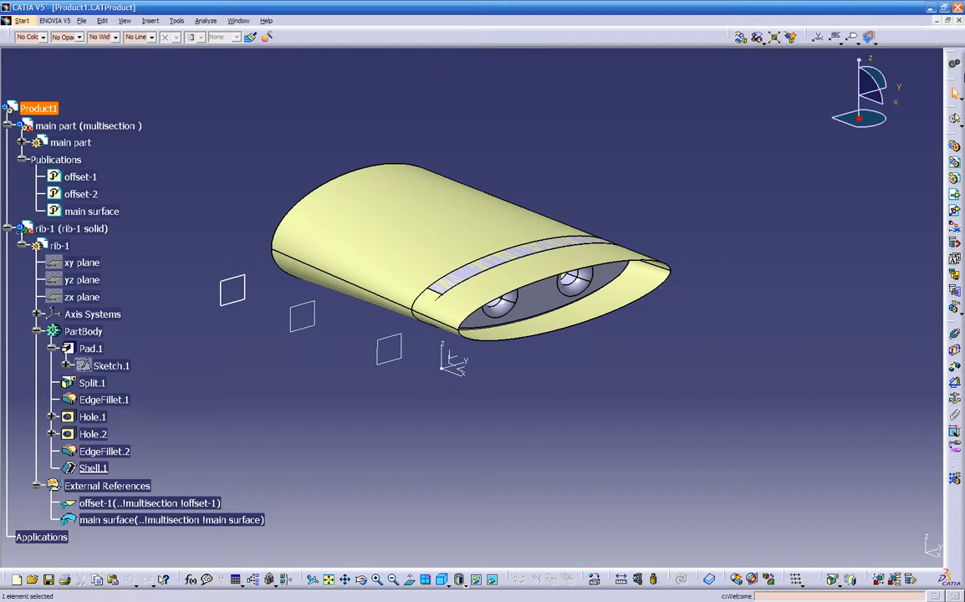
{"action": "middle_click_drag", "start_coordinate": [302, 428], "coordinate": [317, 413]}
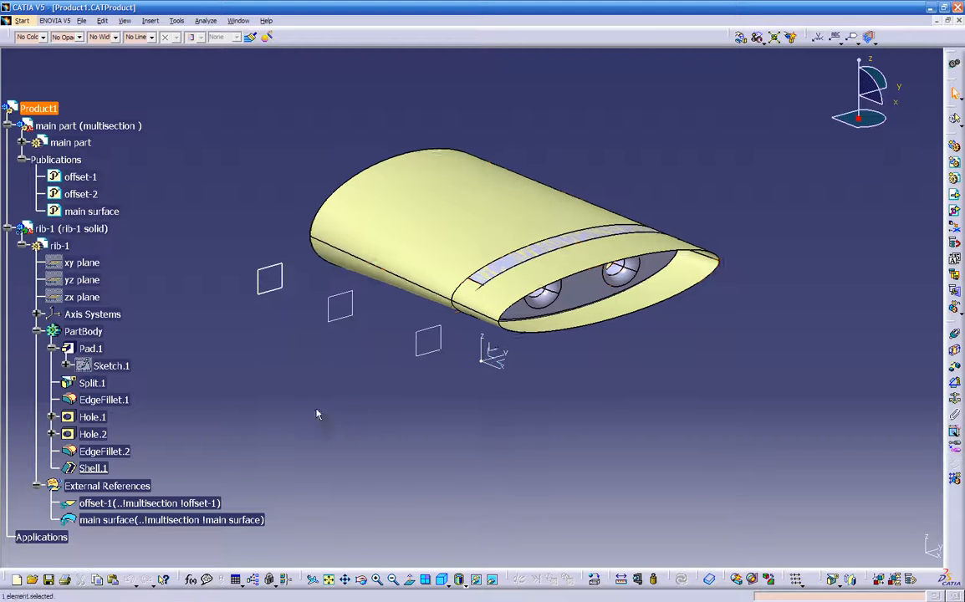
{"action": "left_click", "coordinate": [37, 331]}
{"action": "left_click", "coordinate": [37, 348]}
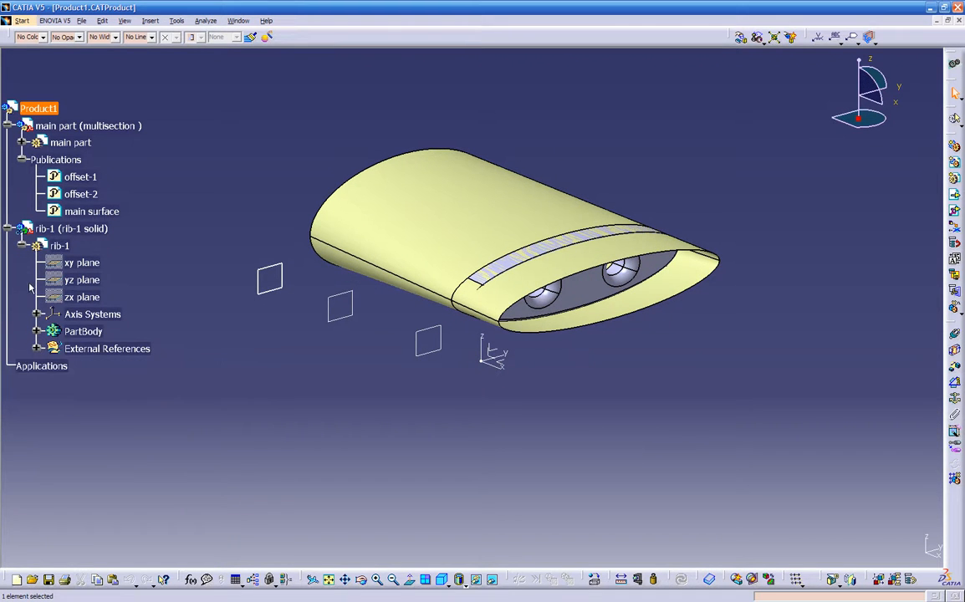
Step: Copy the rib-1 component and paste it into Product1 with the Break Link paste format
{"action": "right_click", "coordinate": [95, 229]}
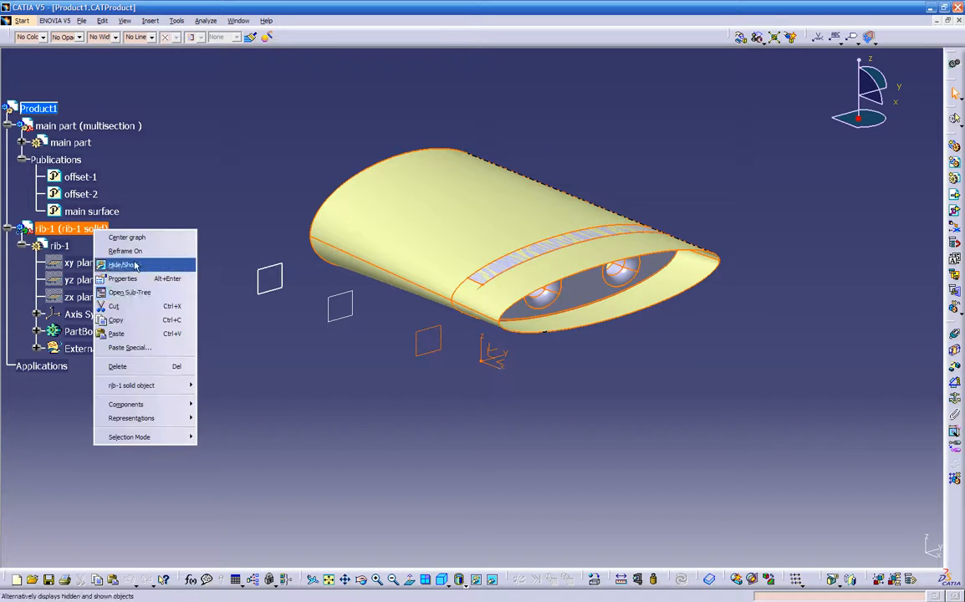
{"action": "left_click", "coordinate": [125, 320]}
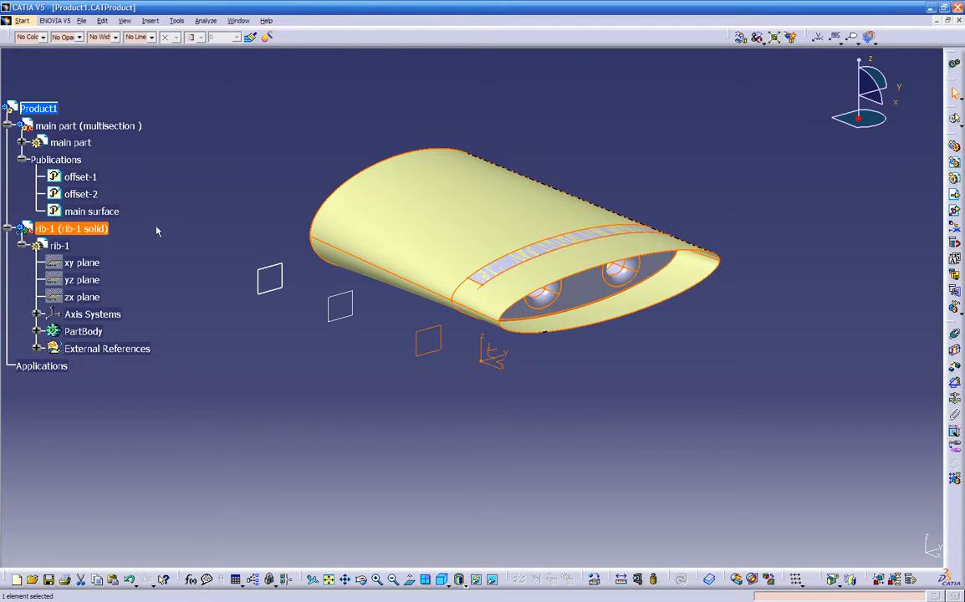
{"action": "right_click", "coordinate": [51, 107]}
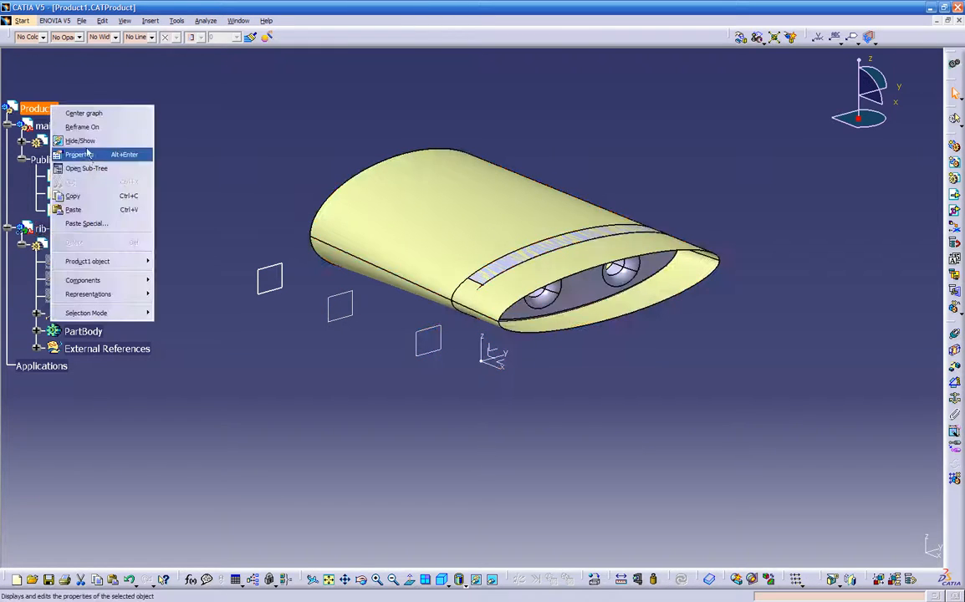
{"action": "left_click", "coordinate": [83, 223]}
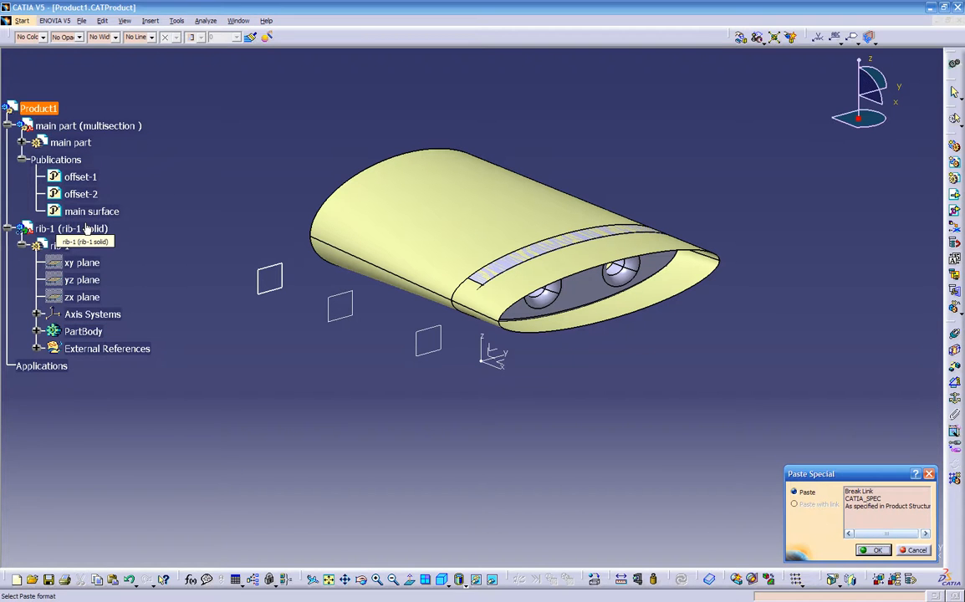
{"action": "left_click", "coordinate": [854, 492]}
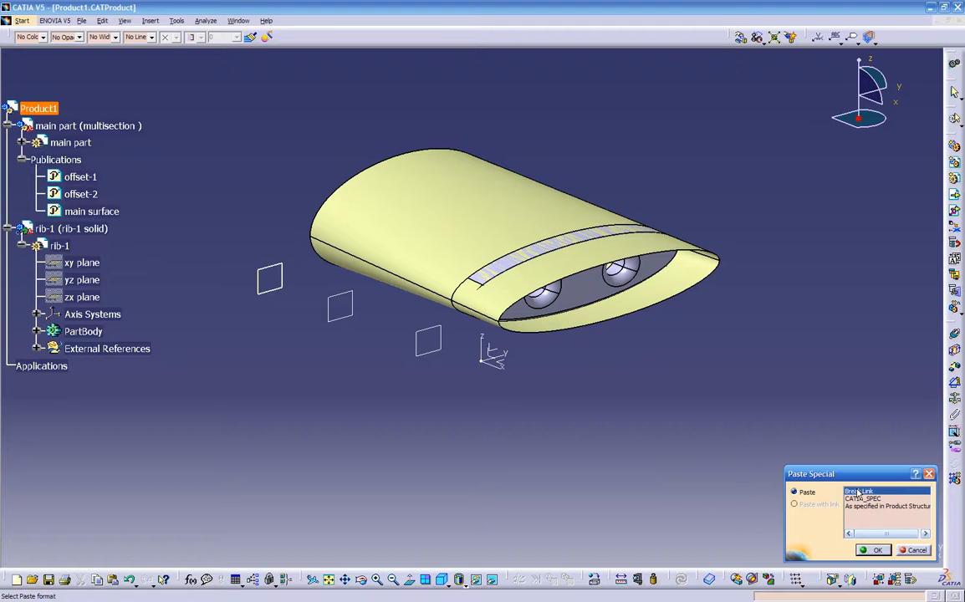
{"action": "left_click", "coordinate": [866, 552]}
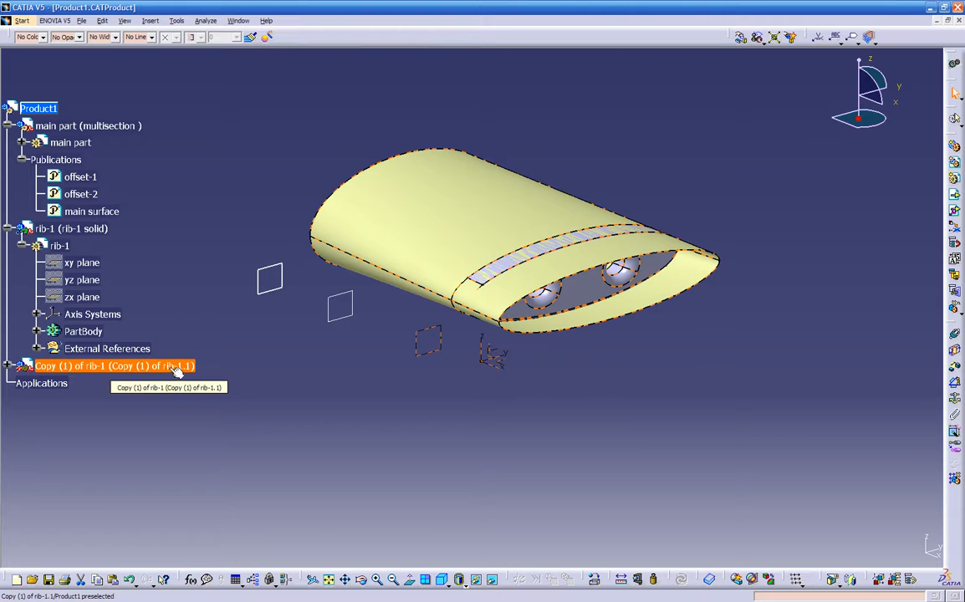
Step: Expand the pasted rib-1 copy down to its planes, axis systems, body and external references
{"action": "left_click", "coordinate": [11, 365]}
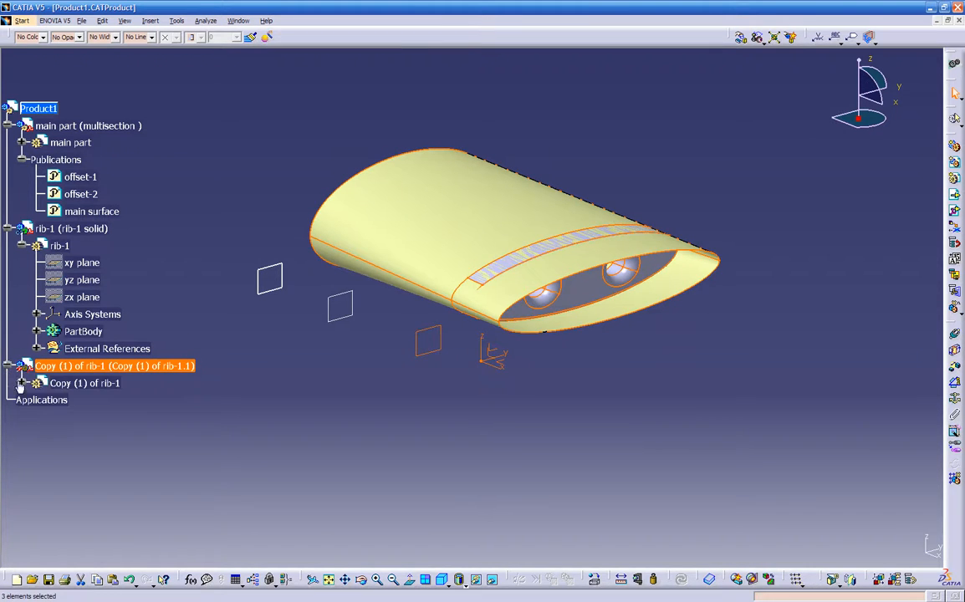
{"action": "left_click", "coordinate": [8, 365]}
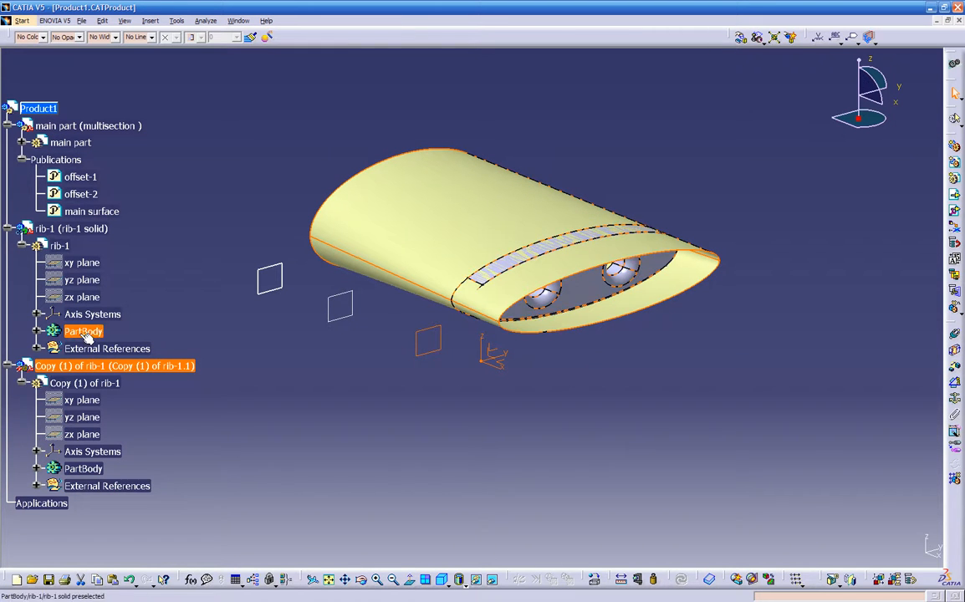
{"action": "right_click", "coordinate": [110, 367]}
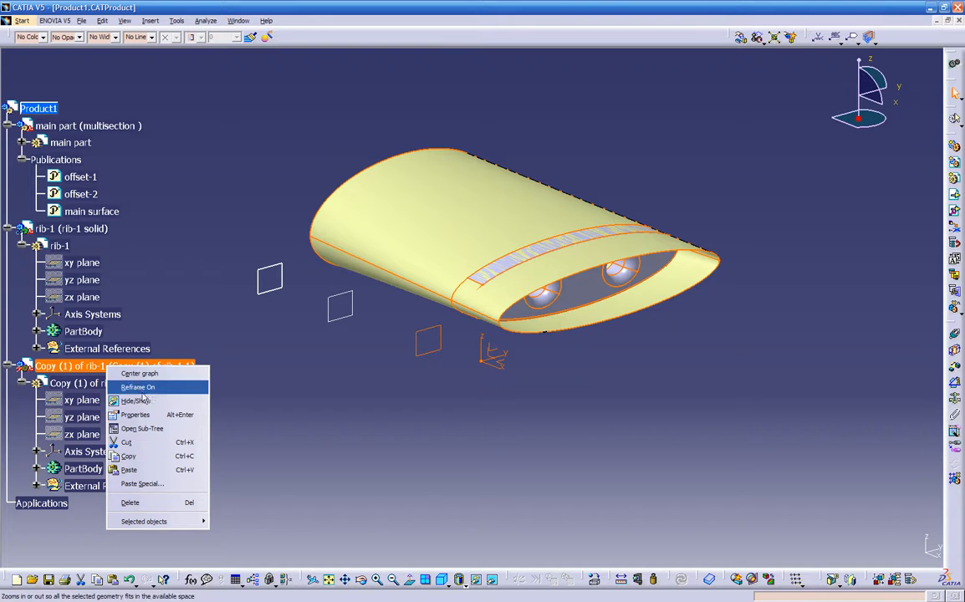
{"action": "mouse_move", "coordinate": [141, 521]}
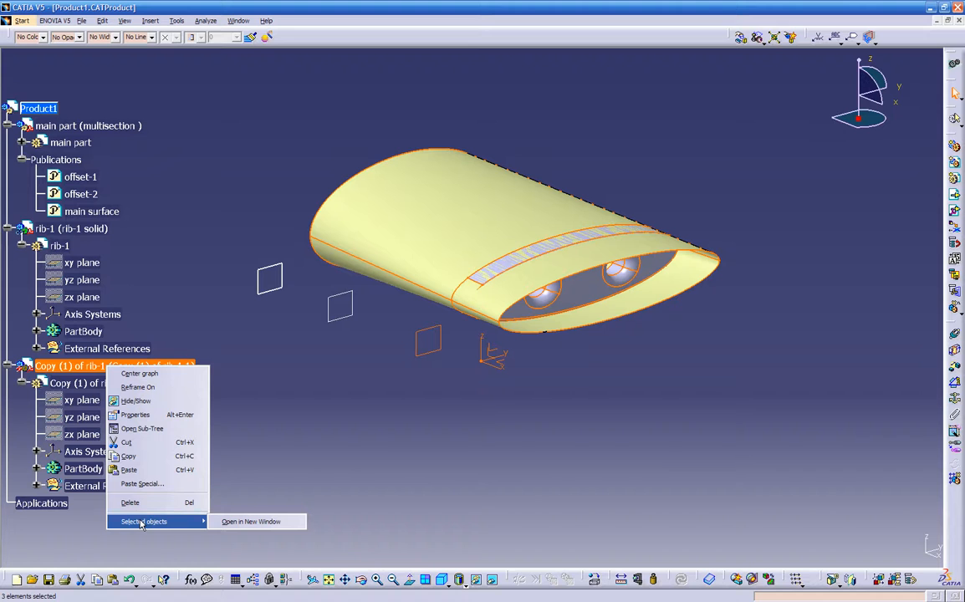
{"action": "left_click", "coordinate": [251, 441]}
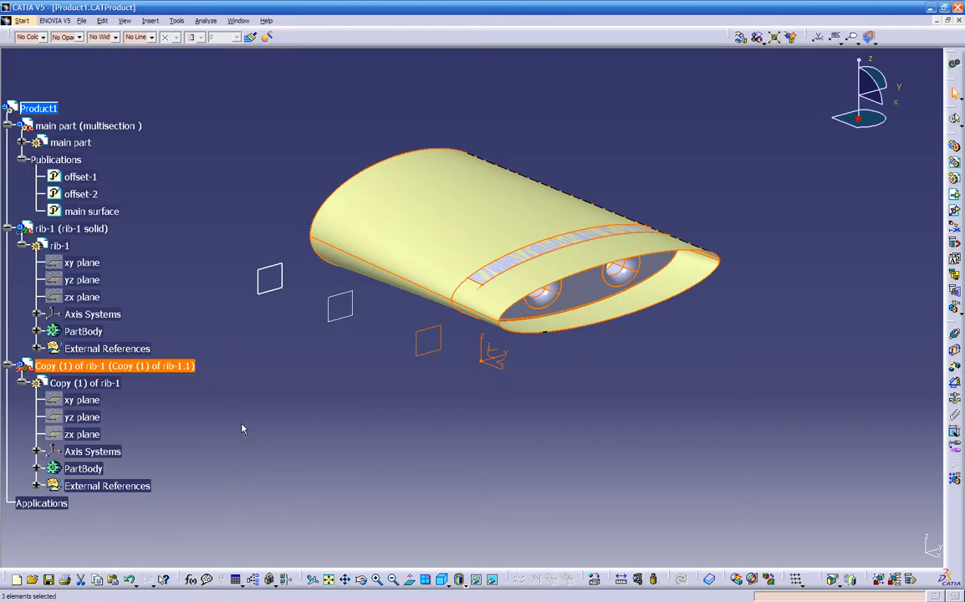
{"action": "left_click", "coordinate": [30, 109]}
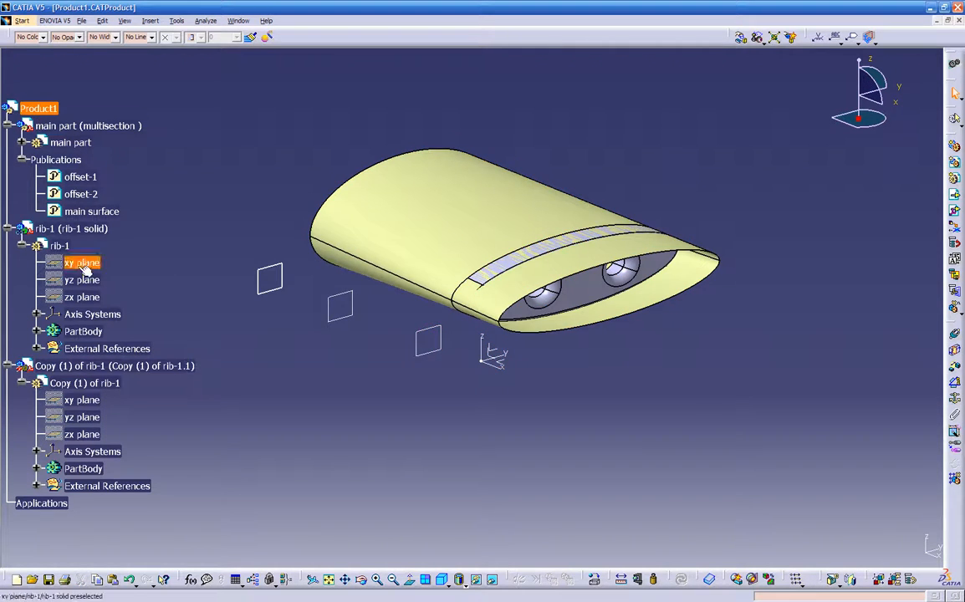
{"action": "right_click", "coordinate": [89, 365]}
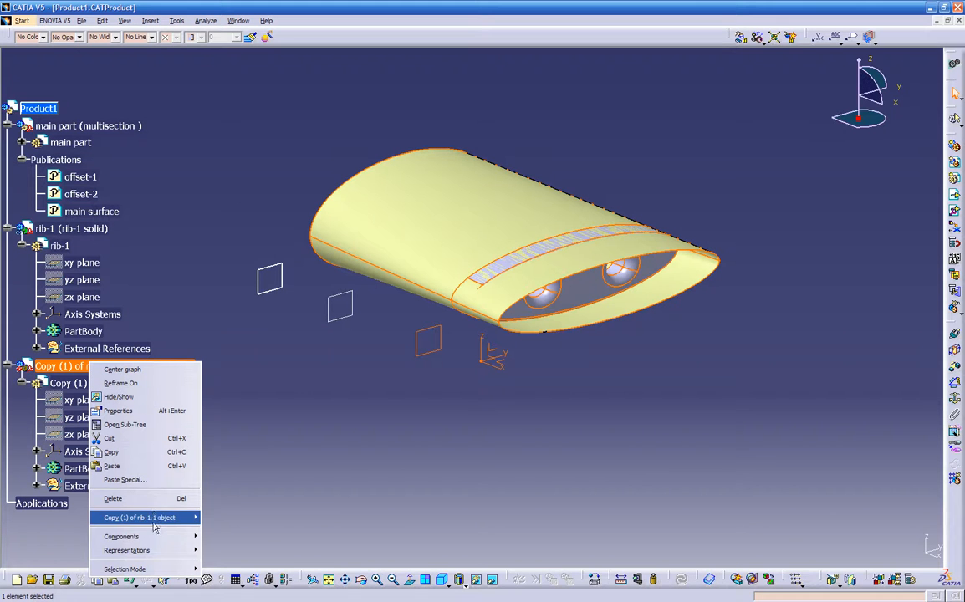
{"action": "mouse_move", "coordinate": [154, 539]}
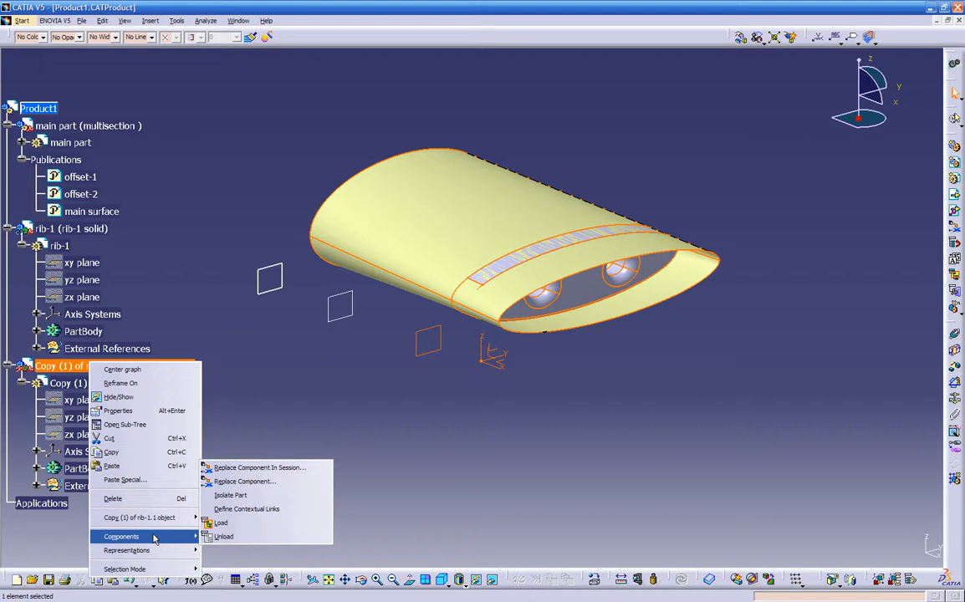
{"action": "left_click", "coordinate": [237, 410]}
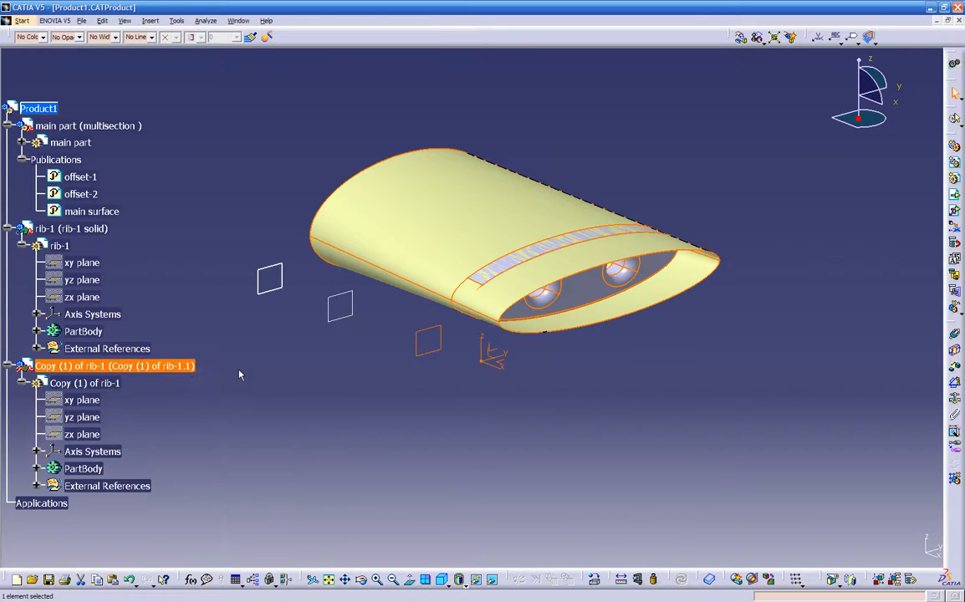
{"action": "left_click", "coordinate": [171, 167]}
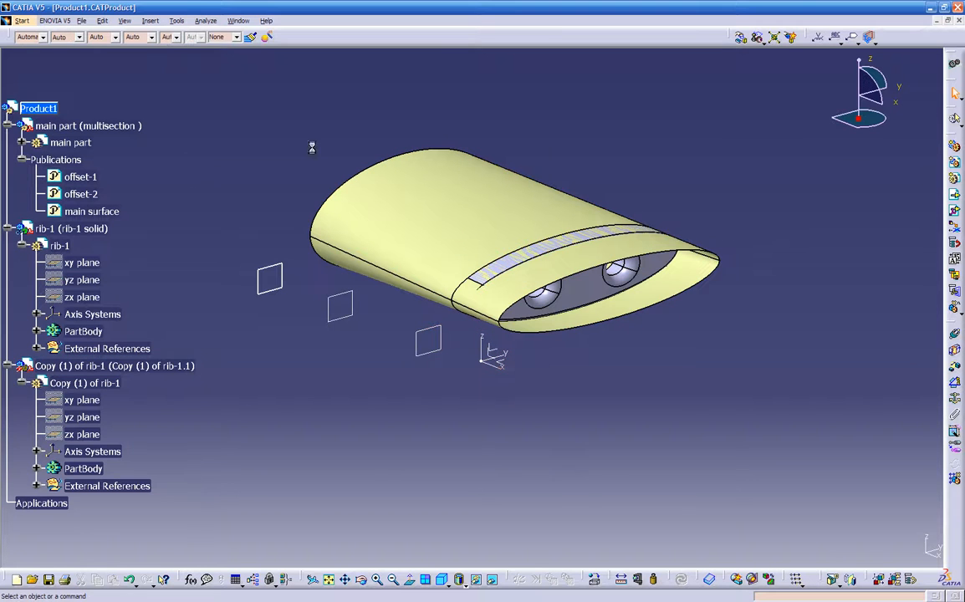
Step: Define contextual links for the Copy (1) of rib-1 component, replacing its offset-1 reference with the published offset-2 plane of the main part
{"action": "left_click", "coordinate": [41, 109]}
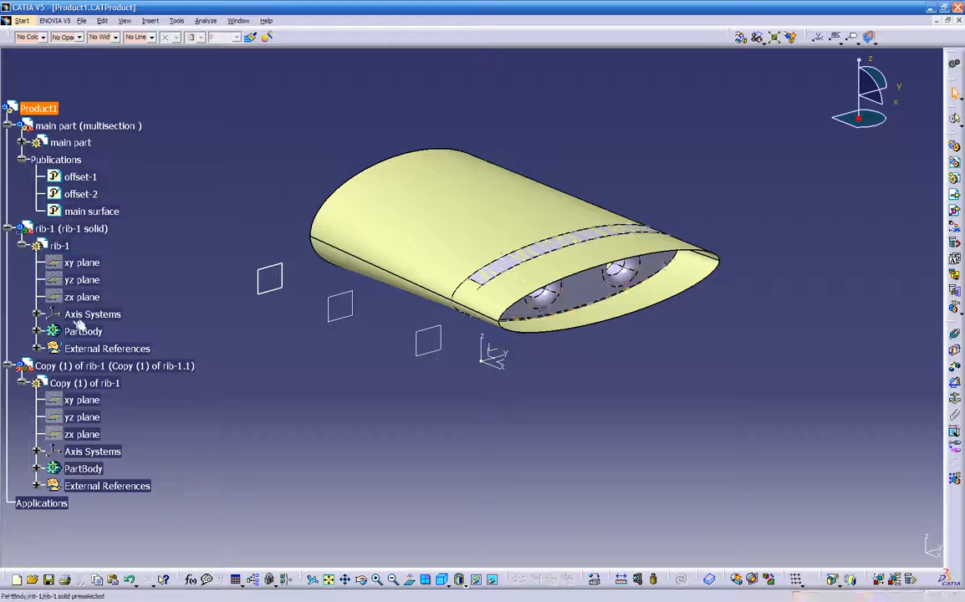
{"action": "right_click", "coordinate": [73, 366]}
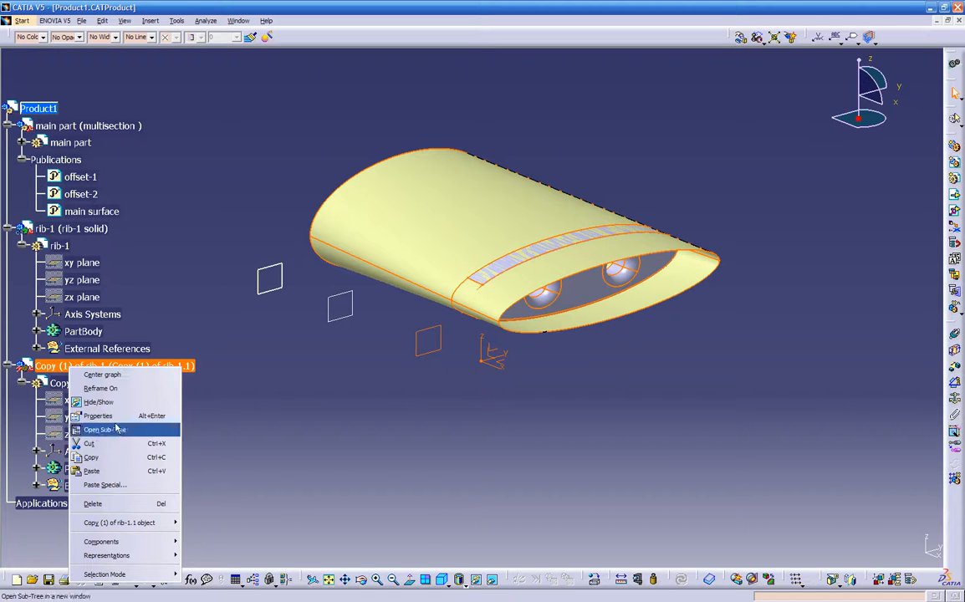
{"action": "mouse_move", "coordinate": [134, 545]}
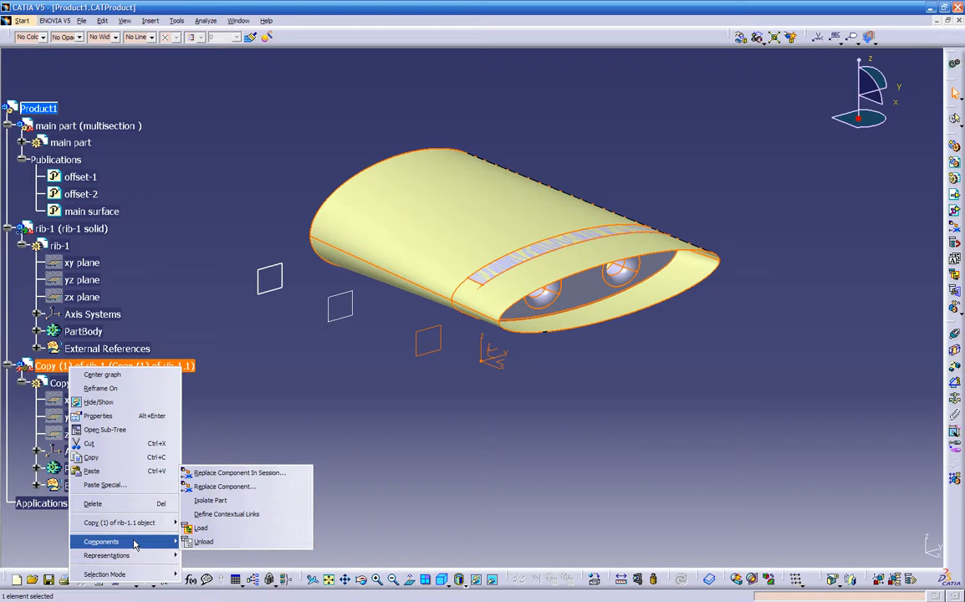
{"action": "left_click", "coordinate": [224, 516]}
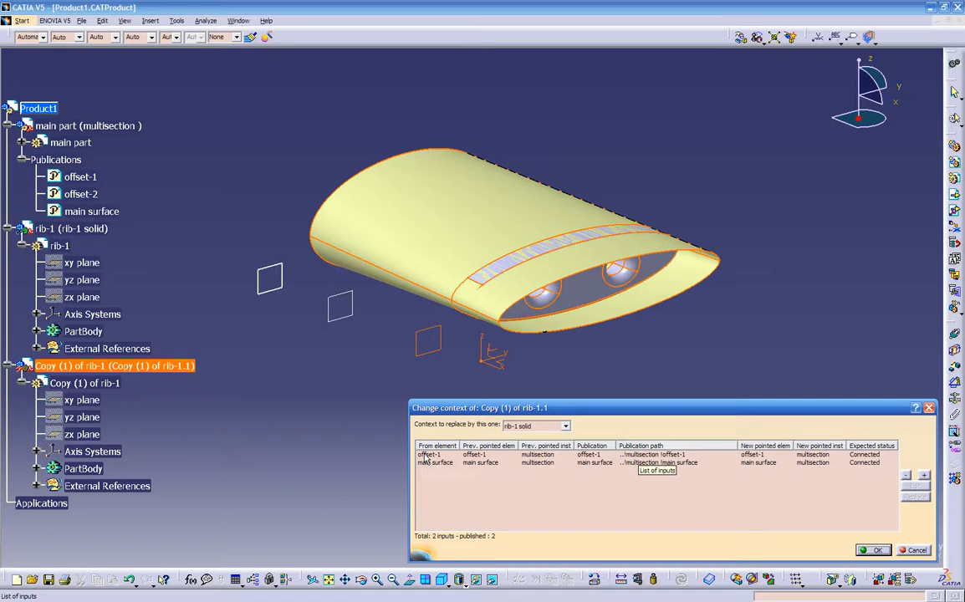
{"action": "left_click", "coordinate": [427, 455]}
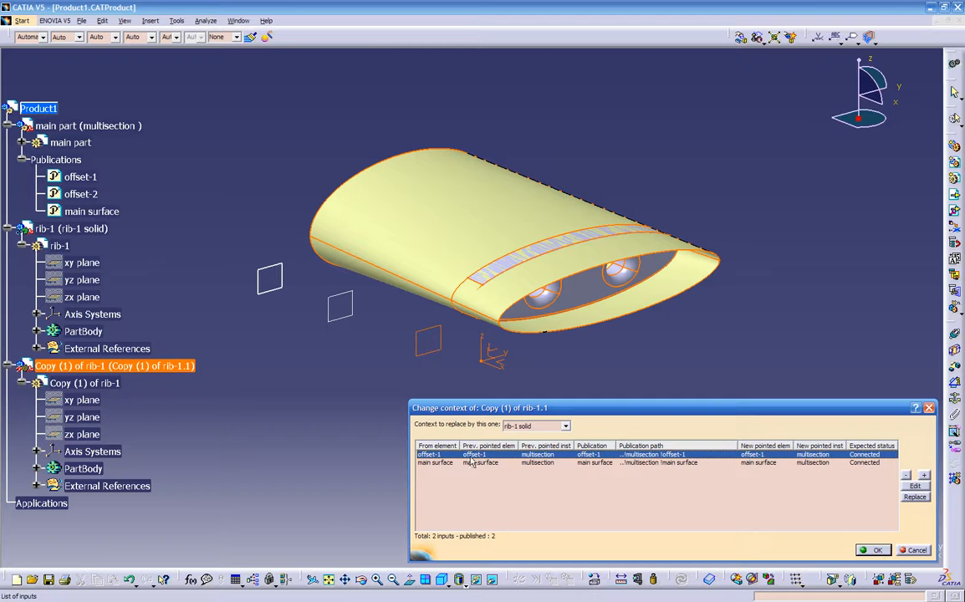
{"action": "left_click", "coordinate": [914, 497]}
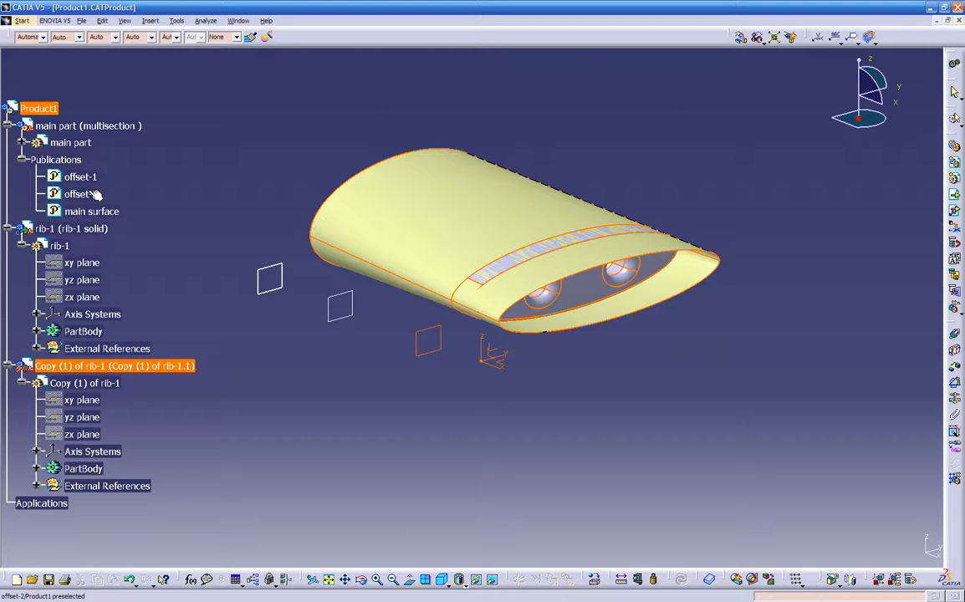
{"action": "left_click", "coordinate": [85, 194]}
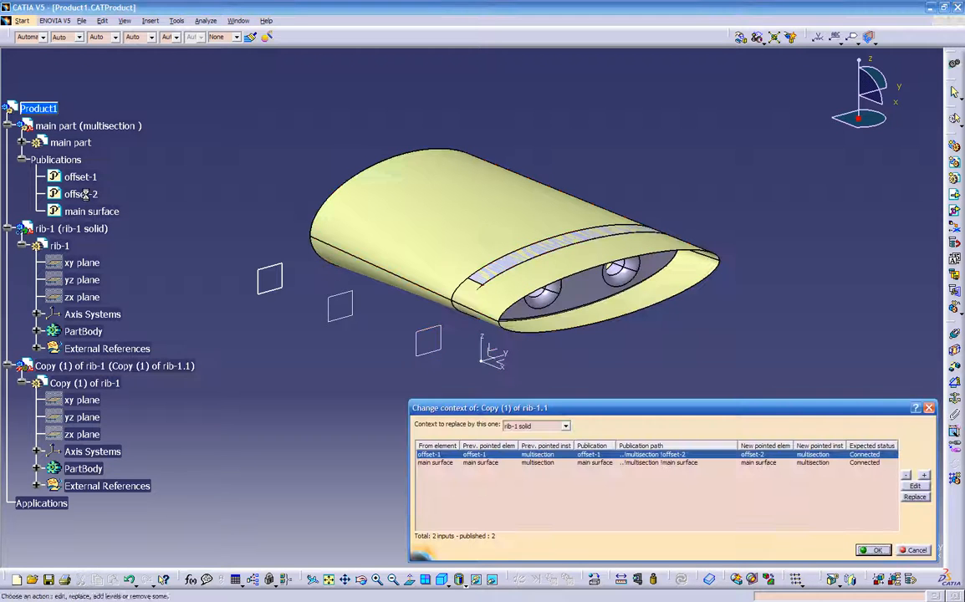
{"action": "left_click", "coordinate": [874, 550]}
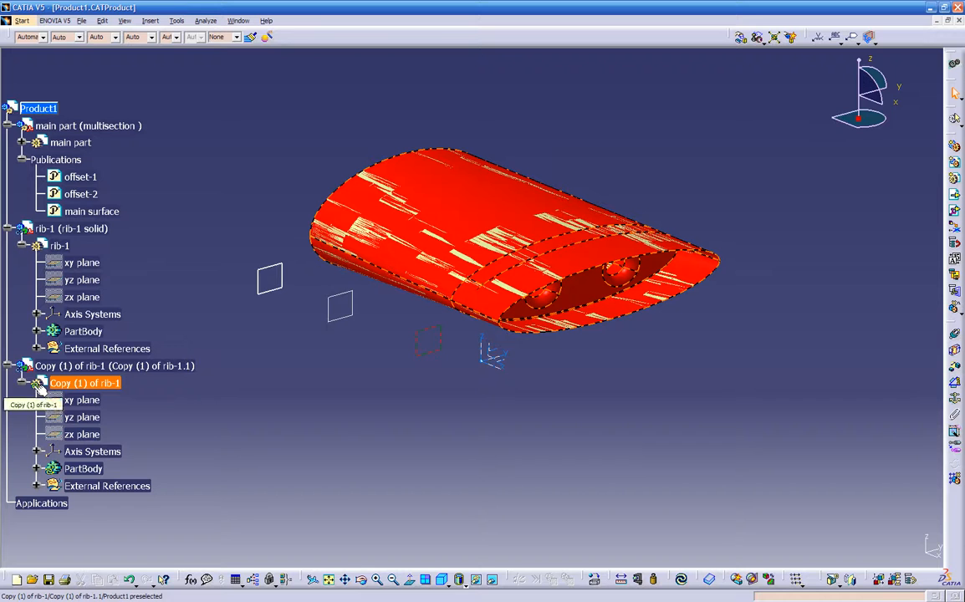
Step: Update the assembly so that the copied rib is rebuilt from its redefined plane reference
{"action": "left_click", "coordinate": [100, 366]}
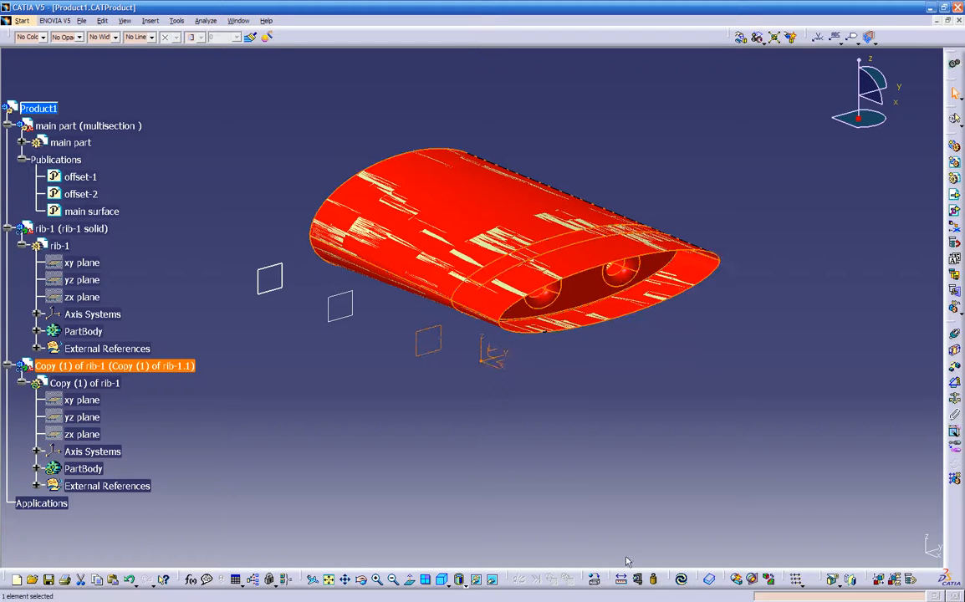
{"action": "left_click", "coordinate": [680, 580]}
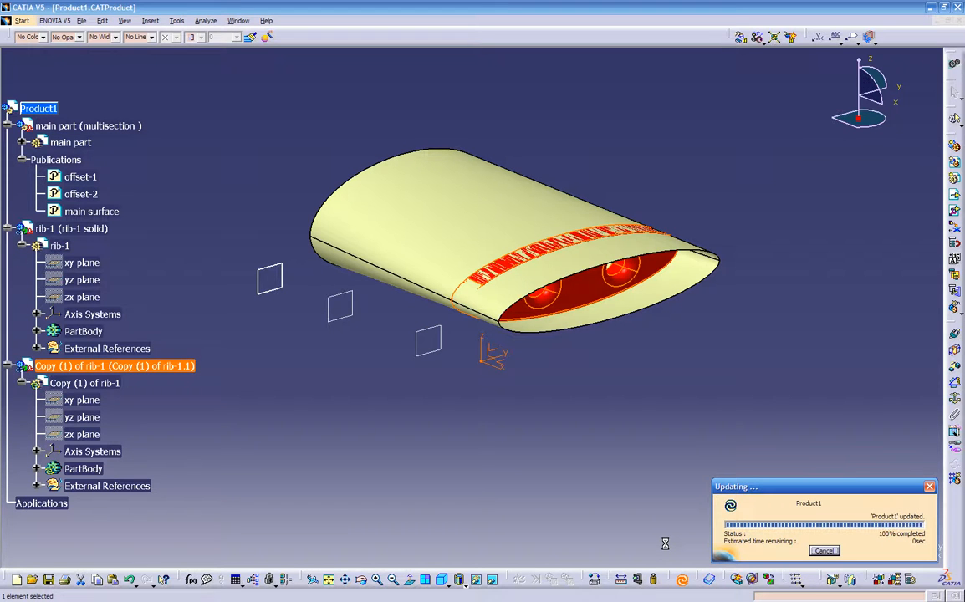
{"action": "left_click", "coordinate": [459, 449]}
{"action": "middle_click_drag", "start_coordinate": [459, 449], "coordinate": [506, 276]}
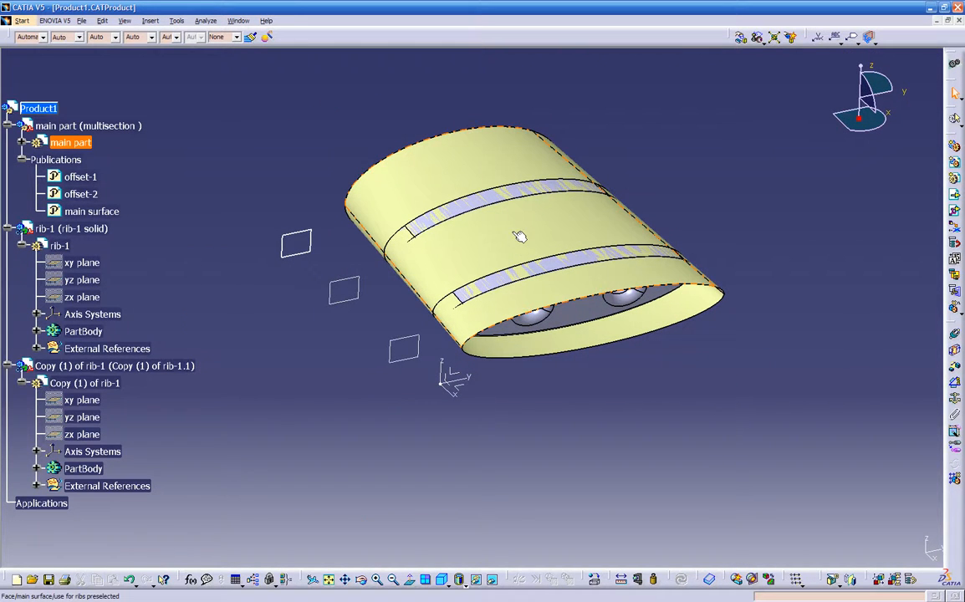
Step: Hide the main part's own main surface and try to hide rib-1's External References
{"action": "right_click", "coordinate": [512, 178]}
{"action": "left_click", "coordinate": [529, 249]}
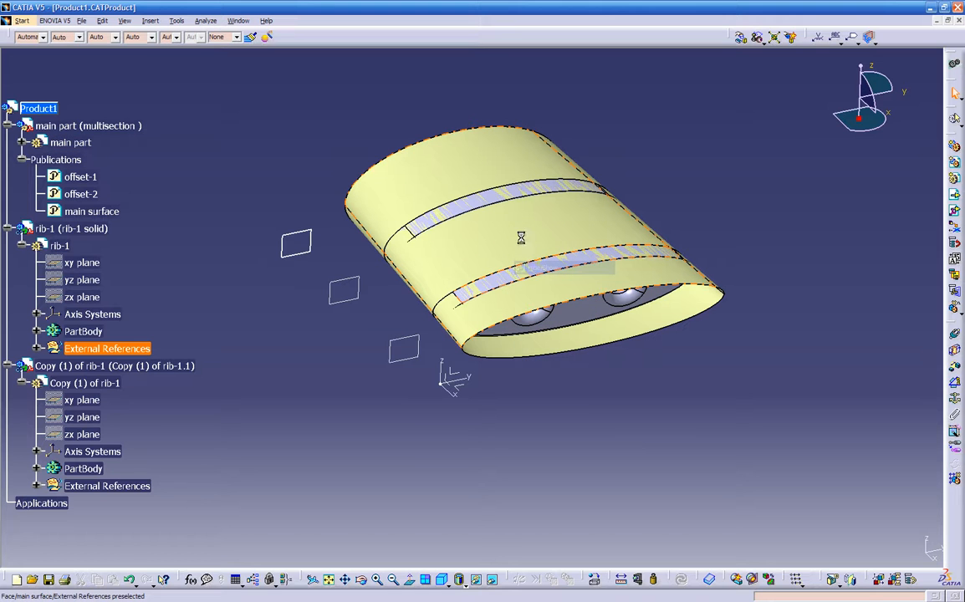
{"action": "right_click", "coordinate": [516, 231]}
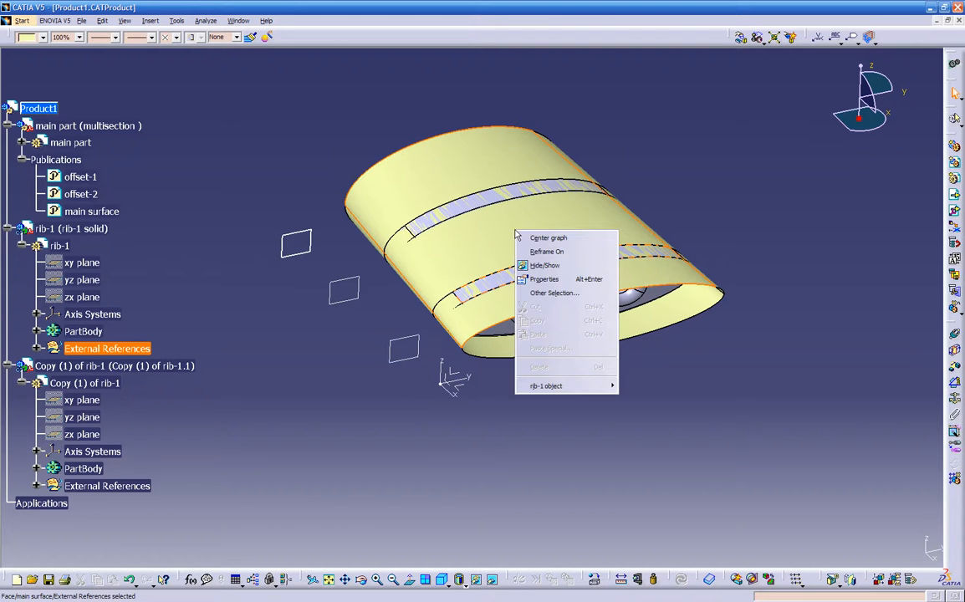
{"action": "right_click", "coordinate": [96, 348]}
{"action": "right_click", "coordinate": [96, 350]}
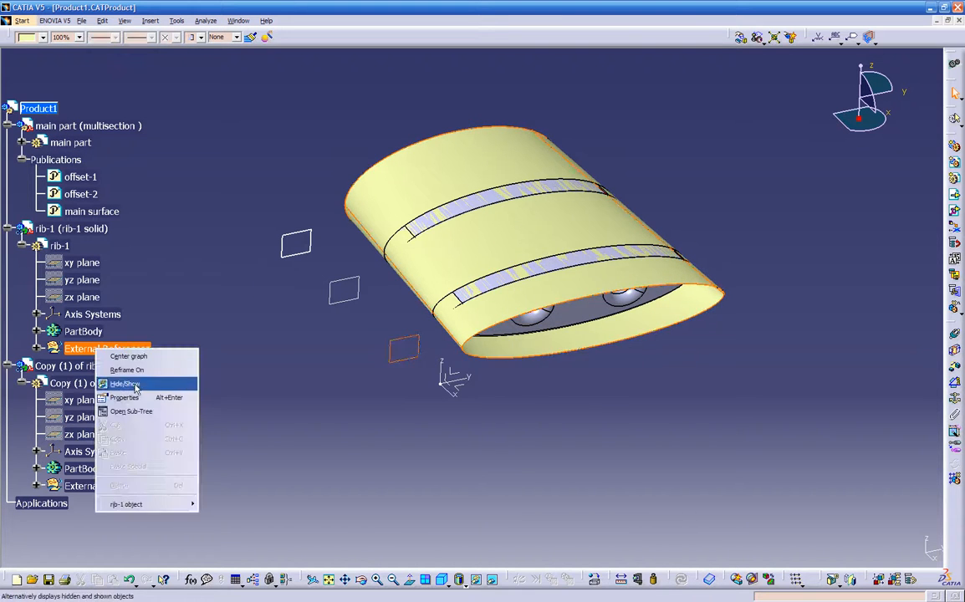
{"action": "left_click", "coordinate": [136, 384]}
{"action": "middle_click_drag", "start_coordinate": [338, 388], "coordinate": [418, 337]}
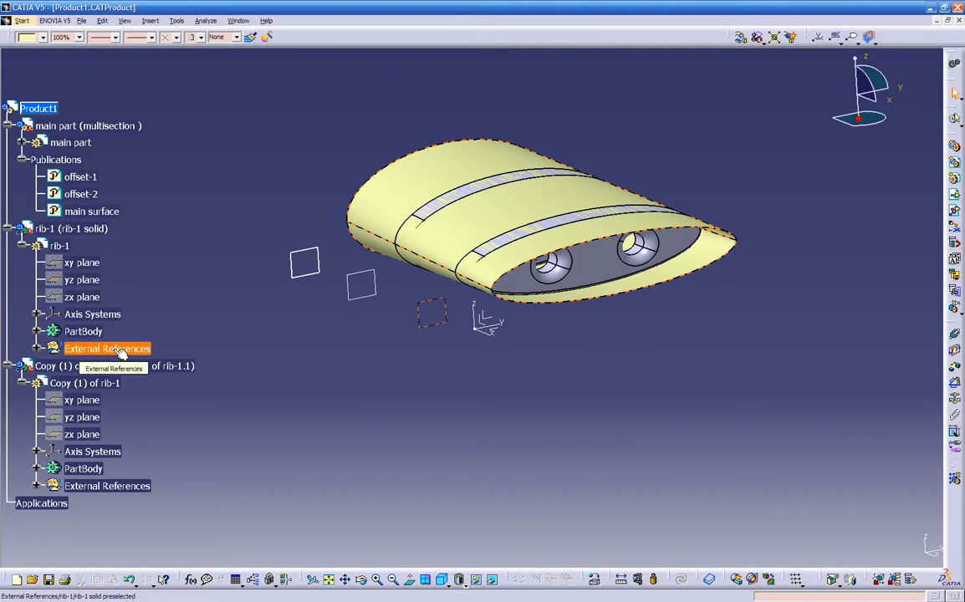
Step: Locate the copied rib's main surface in the tree, hide the copy's External References and collapse that set
{"action": "right_click", "coordinate": [472, 168]}
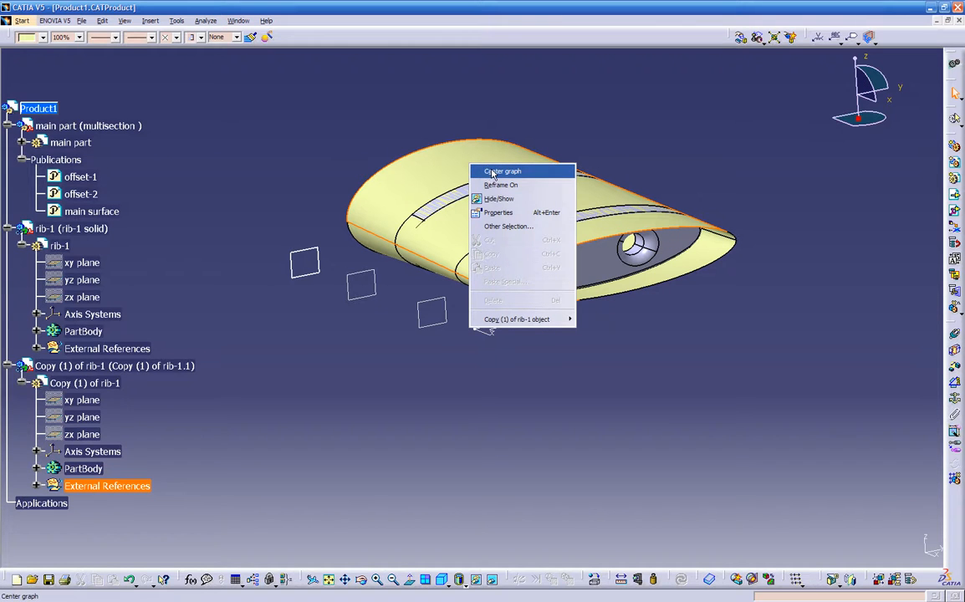
{"action": "left_click", "coordinate": [492, 172]}
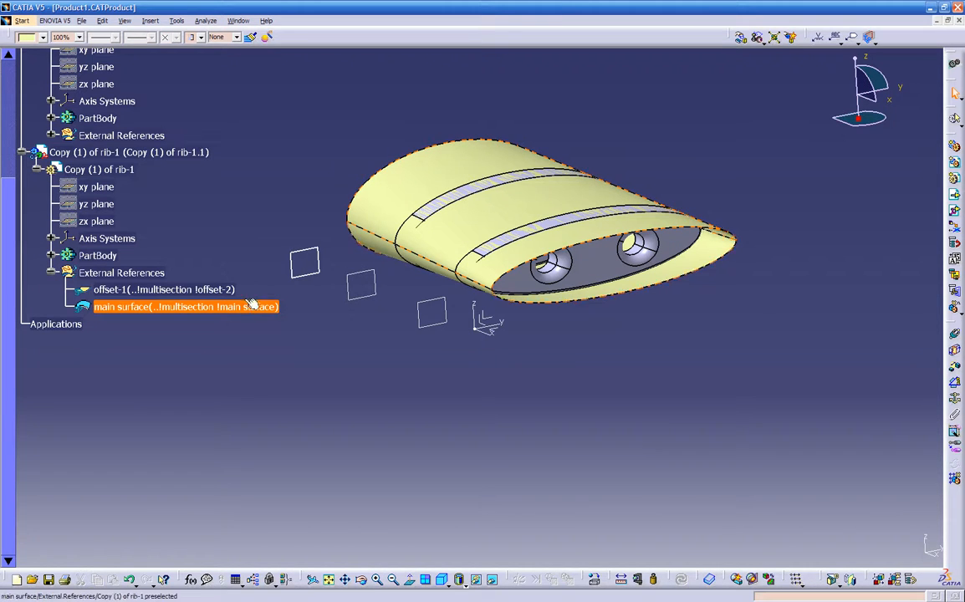
{"action": "right_click", "coordinate": [424, 172]}
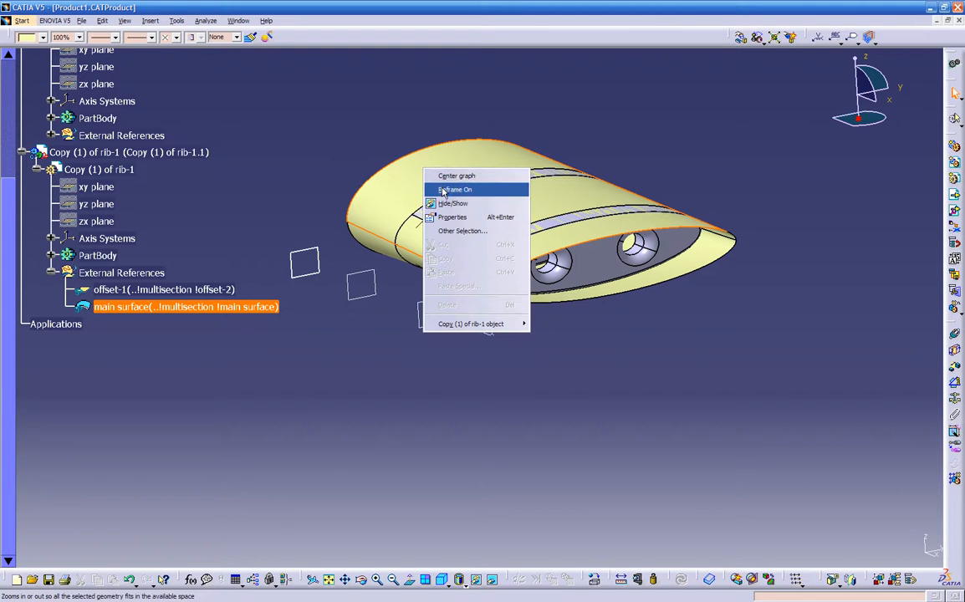
{"action": "left_click", "coordinate": [451, 176]}
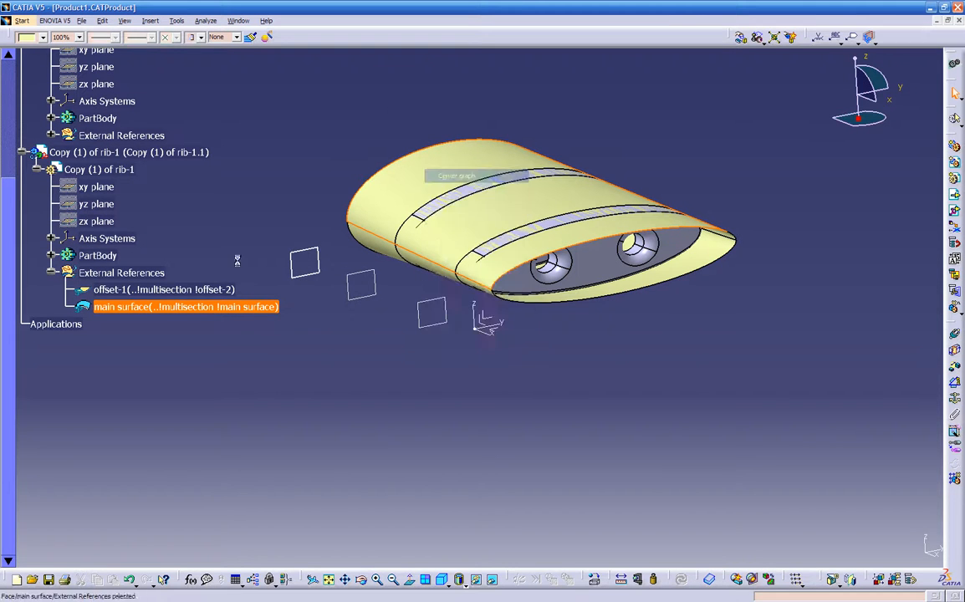
{"action": "right_click", "coordinate": [134, 274]}
{"action": "left_click", "coordinate": [159, 308]}
{"action": "left_click", "coordinate": [53, 274]}
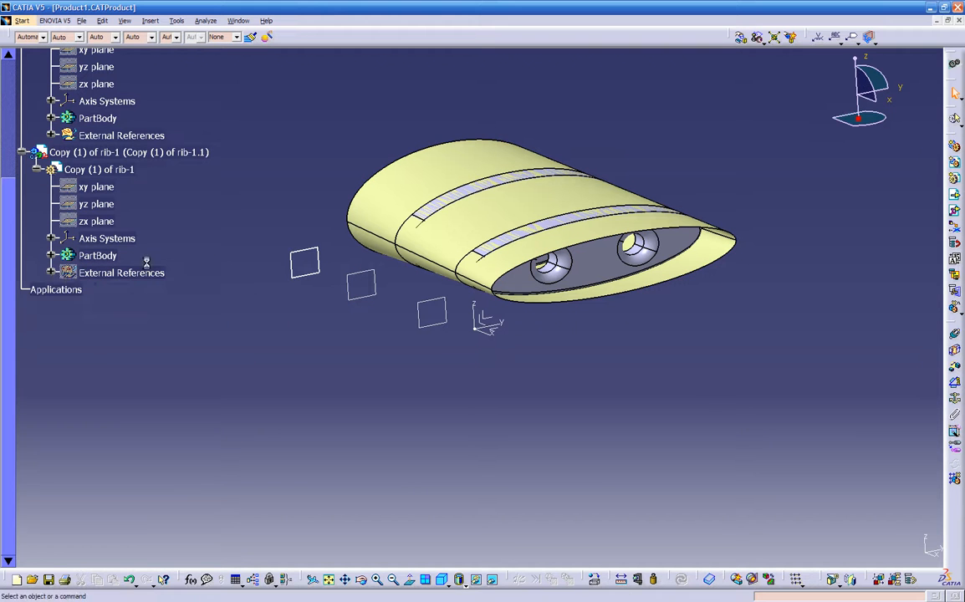
Step: Locate the remaining visible surface in the tree, hide rib-1's External References and collapse that set
{"action": "right_click", "coordinate": [456, 167]}
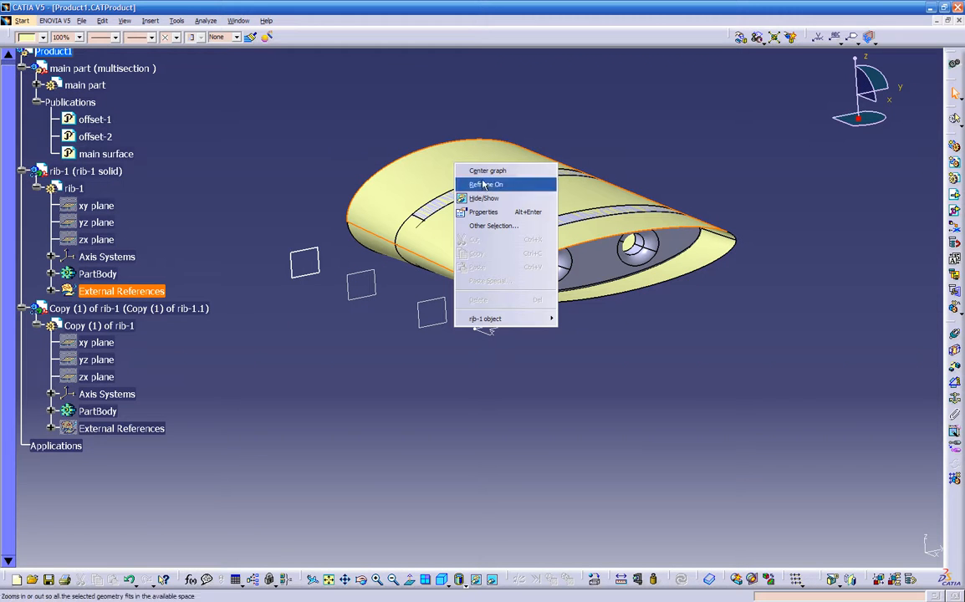
{"action": "left_click", "coordinate": [486, 182]}
{"action": "left_click", "coordinate": [117, 272]}
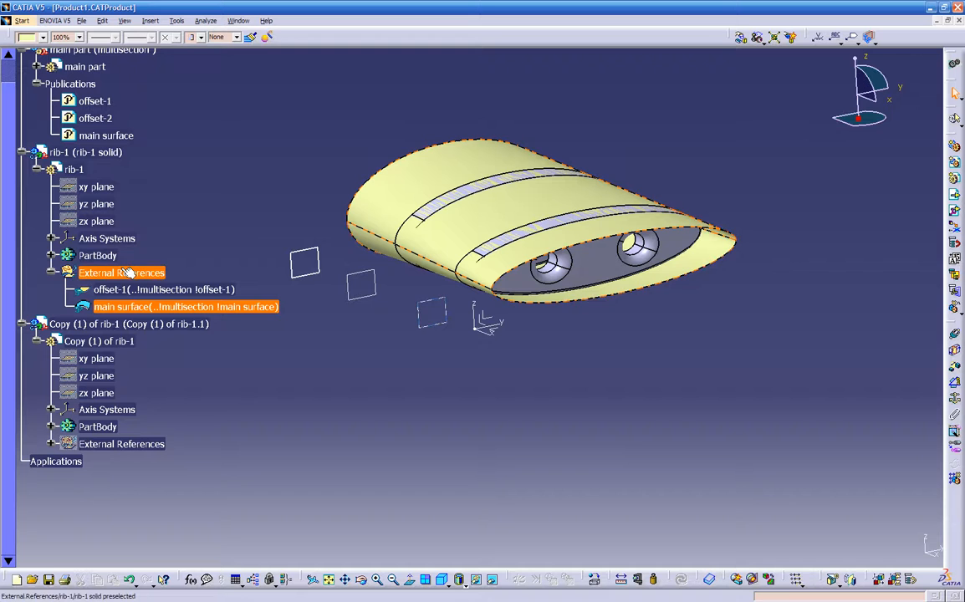
{"action": "right_click", "coordinate": [121, 271]}
{"action": "left_click", "coordinate": [144, 303]}
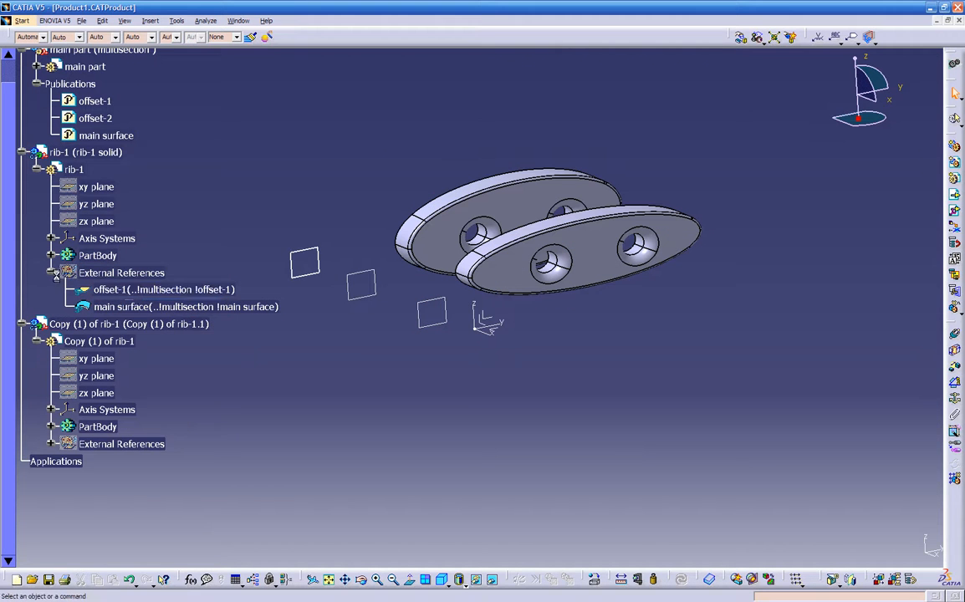
{"action": "left_click", "coordinate": [53, 274]}
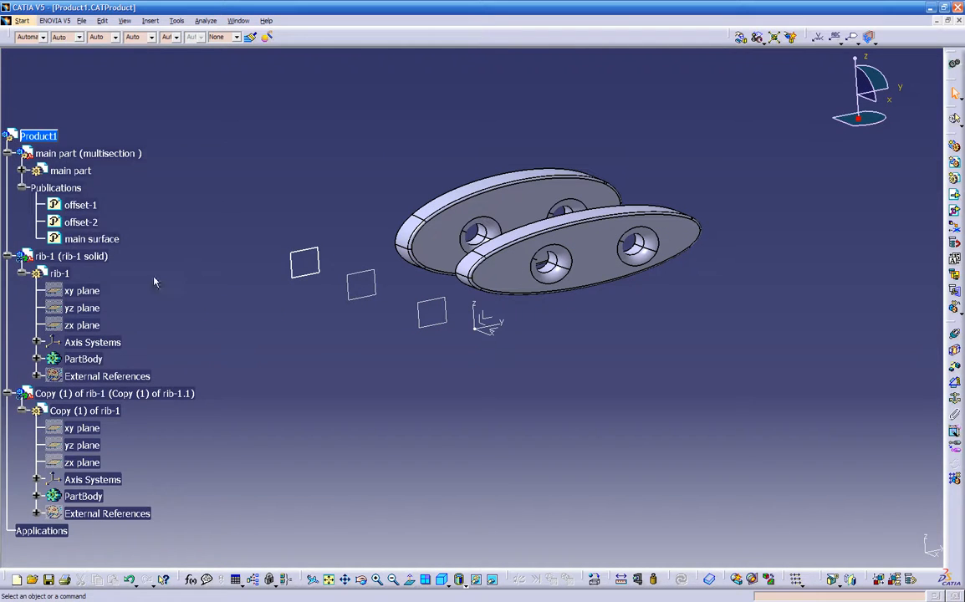
Step: Examine both rib solids and their offset planes from several angles, and check the contents of the main part
{"action": "middle_click_drag", "start_coordinate": [491, 499], "coordinate": [504, 379]}
{"action": "middle_click_drag", "start_coordinate": [445, 318], "coordinate": [256, 373]}
{"action": "middle_click_drag", "start_coordinate": [508, 393], "coordinate": [661, 268]}
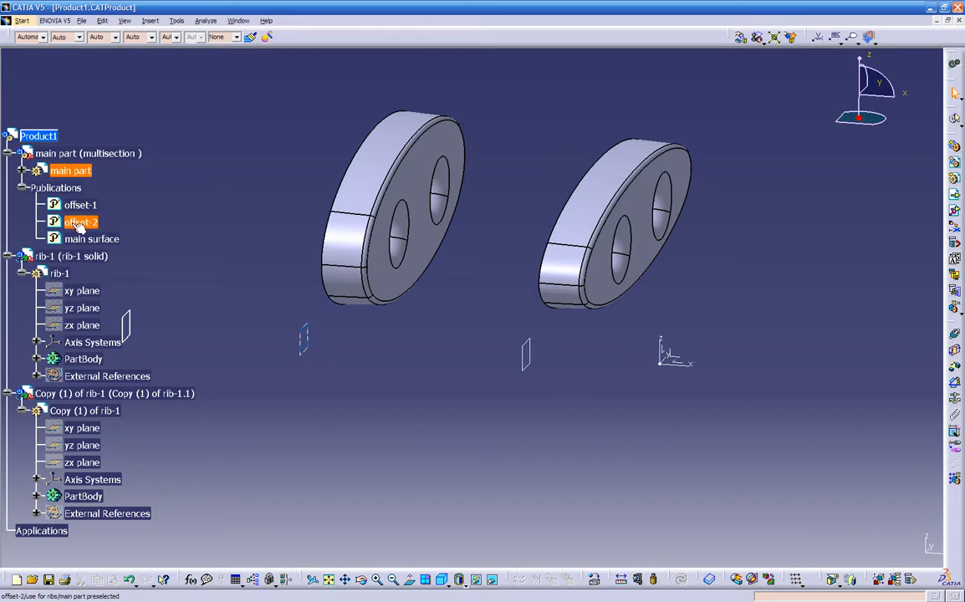
{"action": "middle_click_drag", "start_coordinate": [399, 271], "coordinate": [399, 355]}
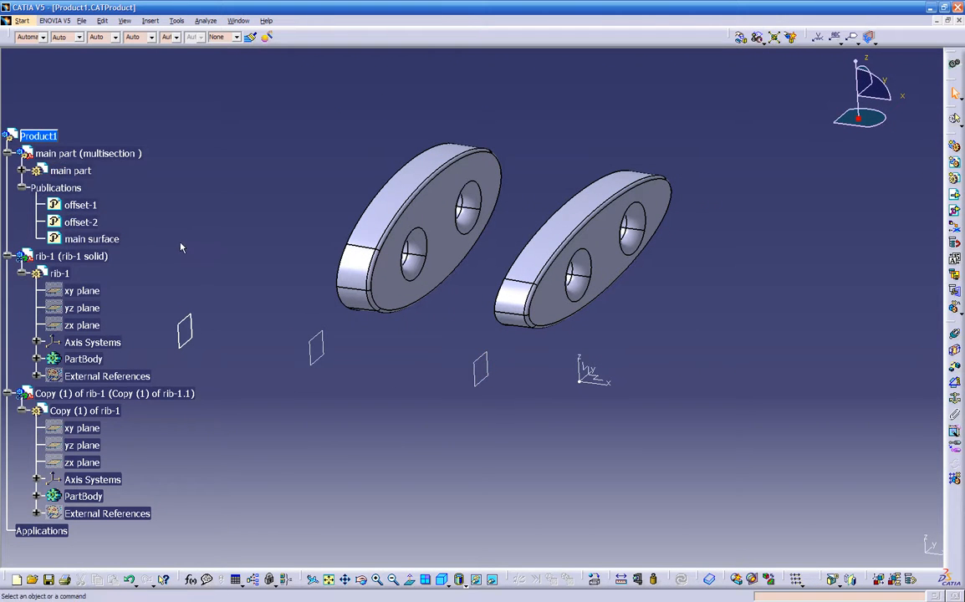
{"action": "middle_click_drag", "start_coordinate": [635, 325], "coordinate": [620, 341]}
{"action": "left_click", "coordinate": [21, 171]}
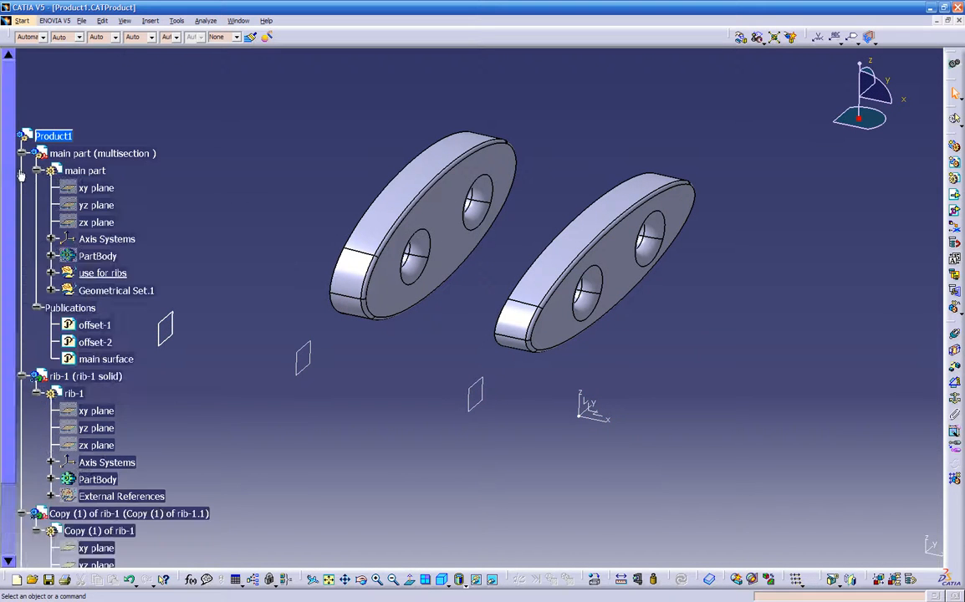
{"action": "left_click", "coordinate": [36, 170]}
{"action": "middle_click_drag", "start_coordinate": [585, 397], "coordinate": [543, 393]}
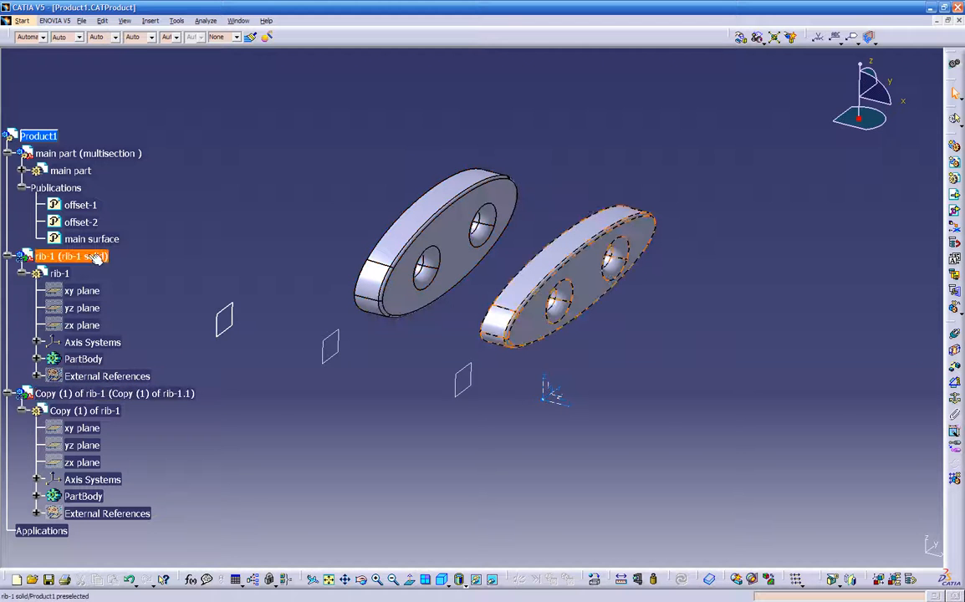
{"action": "middle_click_drag", "start_coordinate": [442, 348], "coordinate": [514, 322]}
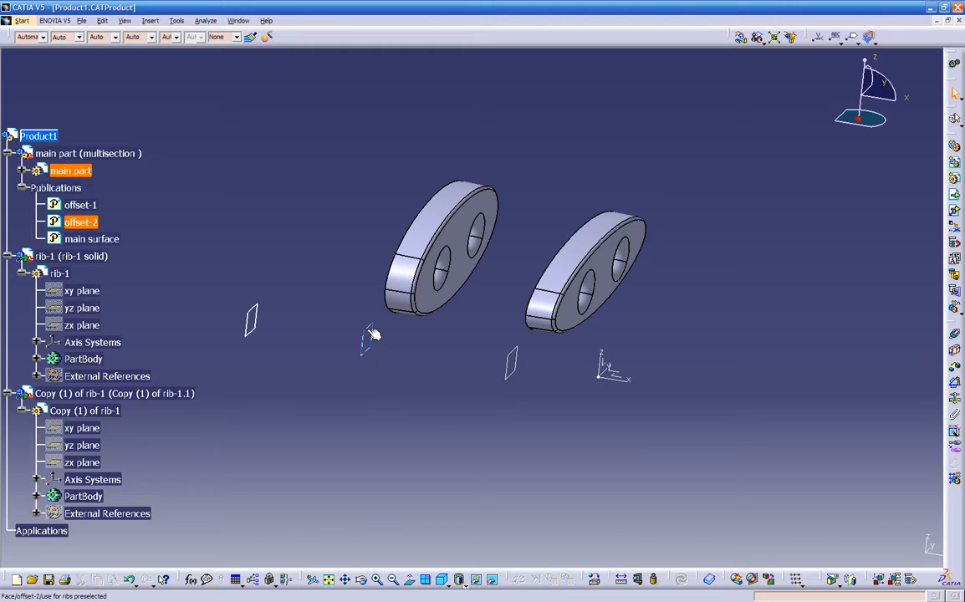
Step: Check the contextual links of the copied rib to see which publications they point to, leaving them unedited
{"action": "right_click", "coordinate": [97, 393]}
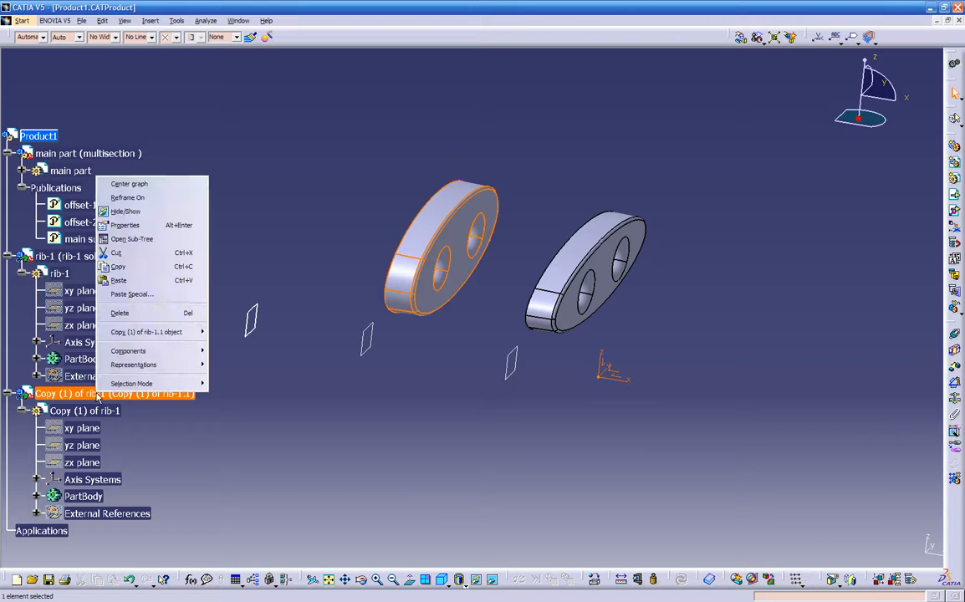
{"action": "mouse_move", "coordinate": [150, 350]}
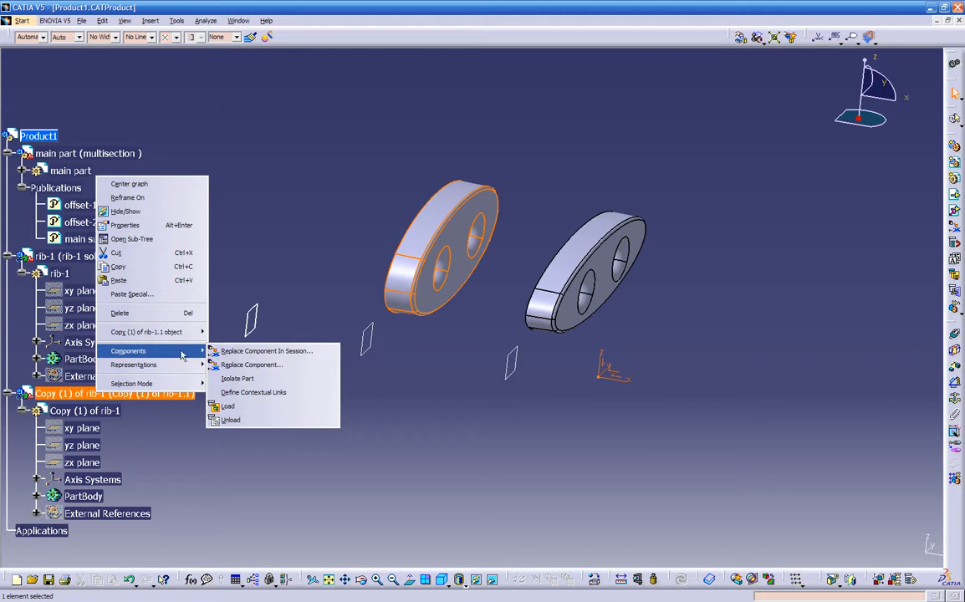
{"action": "left_click", "coordinate": [243, 393]}
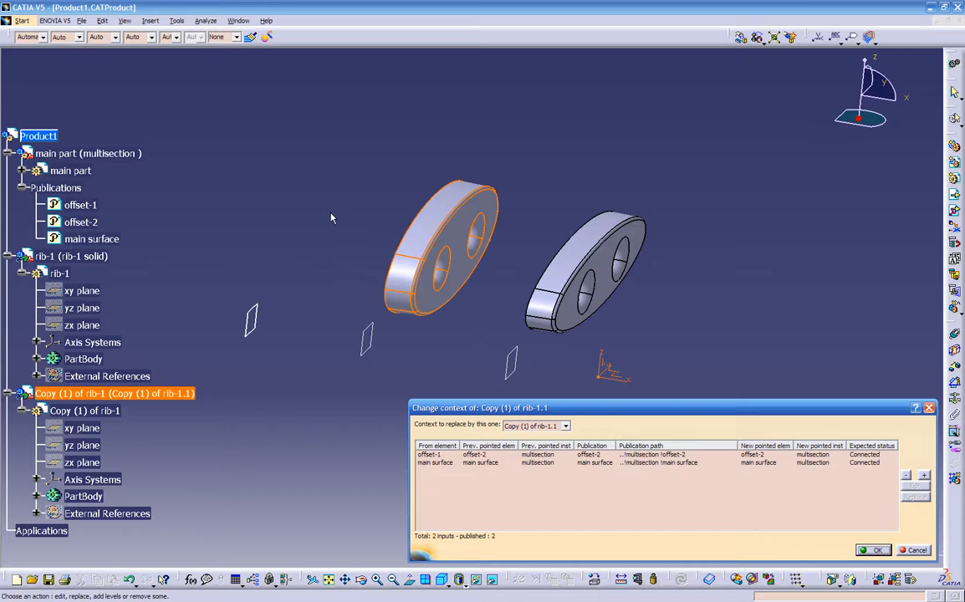
{"action": "left_click", "coordinate": [916, 550]}
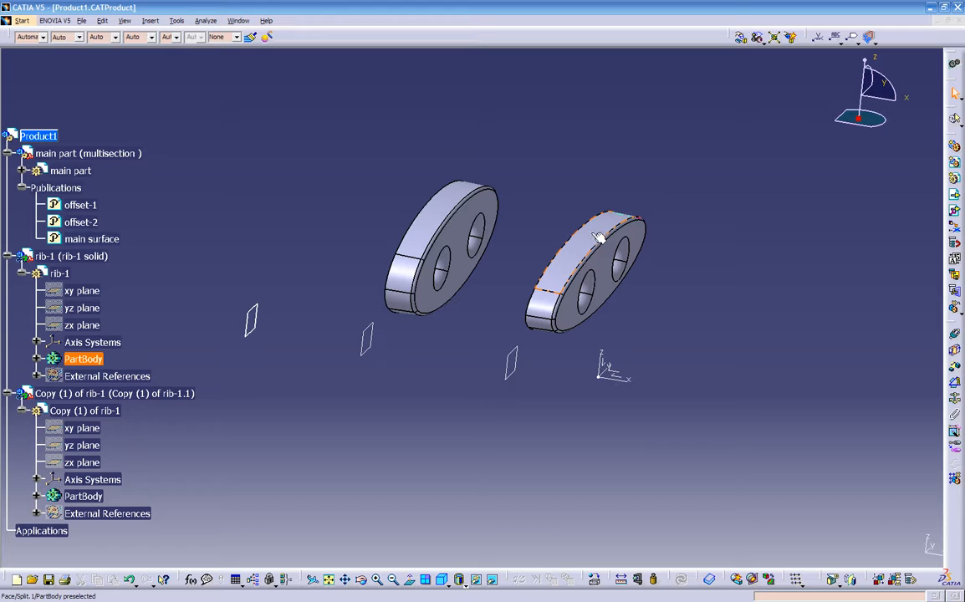
Step: Activate the rib-1 part for editing in Part Design
{"action": "left_click", "coordinate": [557, 270]}
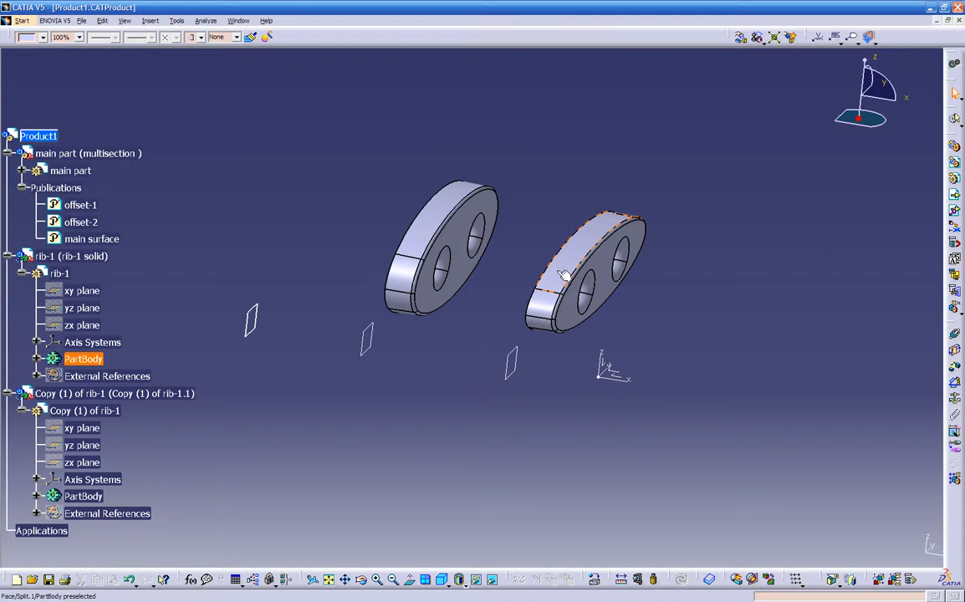
{"action": "left_click", "coordinate": [689, 273]}
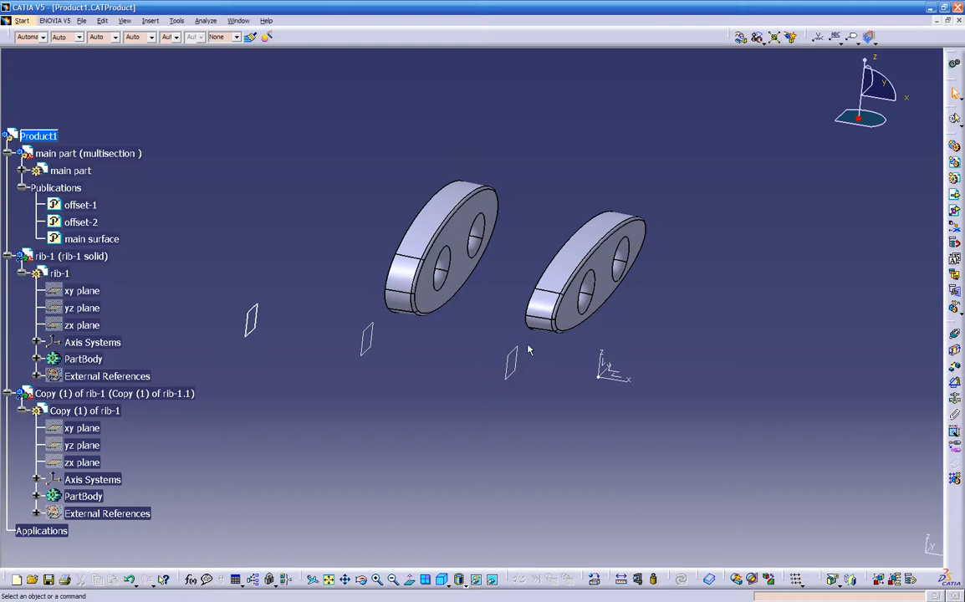
{"action": "middle_click_drag", "start_coordinate": [523, 352], "coordinate": [453, 363]}
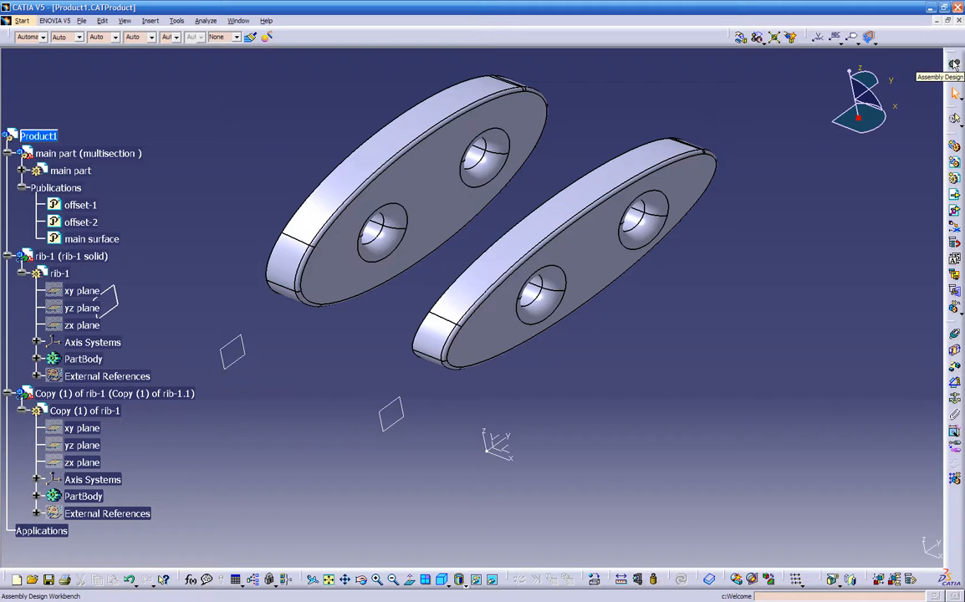
{"action": "double_click", "coordinate": [655, 157]}
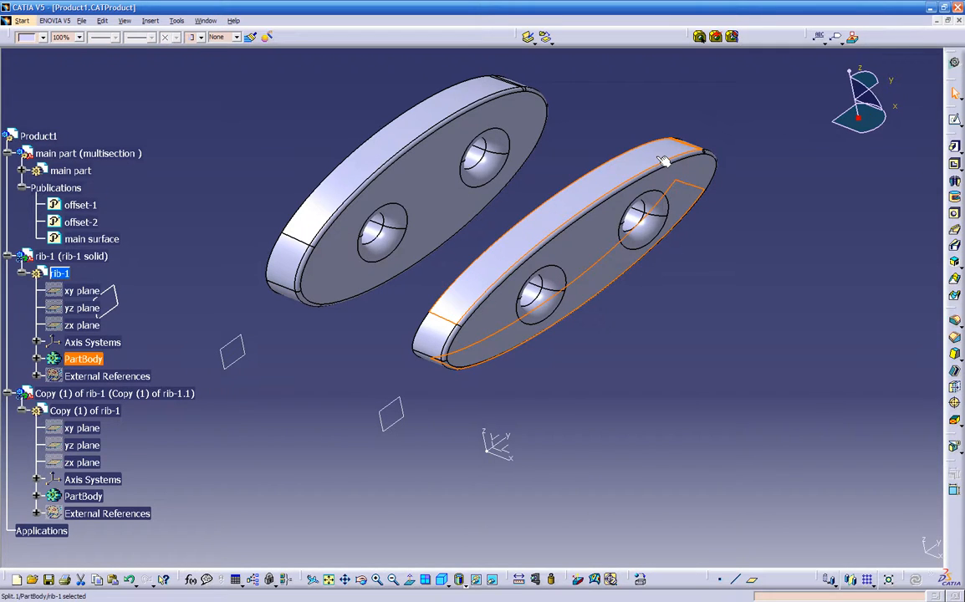
{"action": "left_click", "coordinate": [782, 222]}
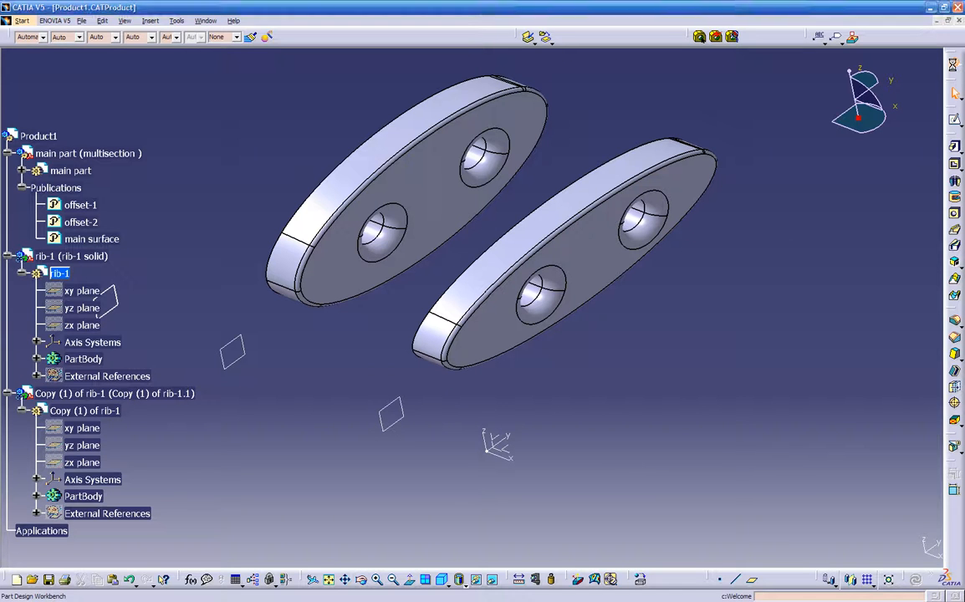
{"action": "left_click", "coordinate": [953, 62]}
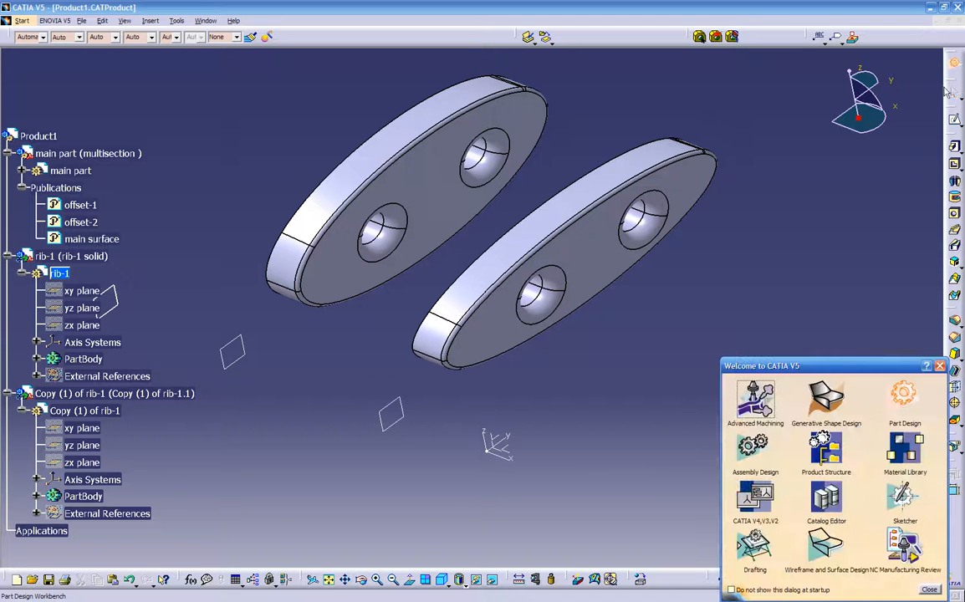
{"action": "left_click", "coordinate": [825, 403]}
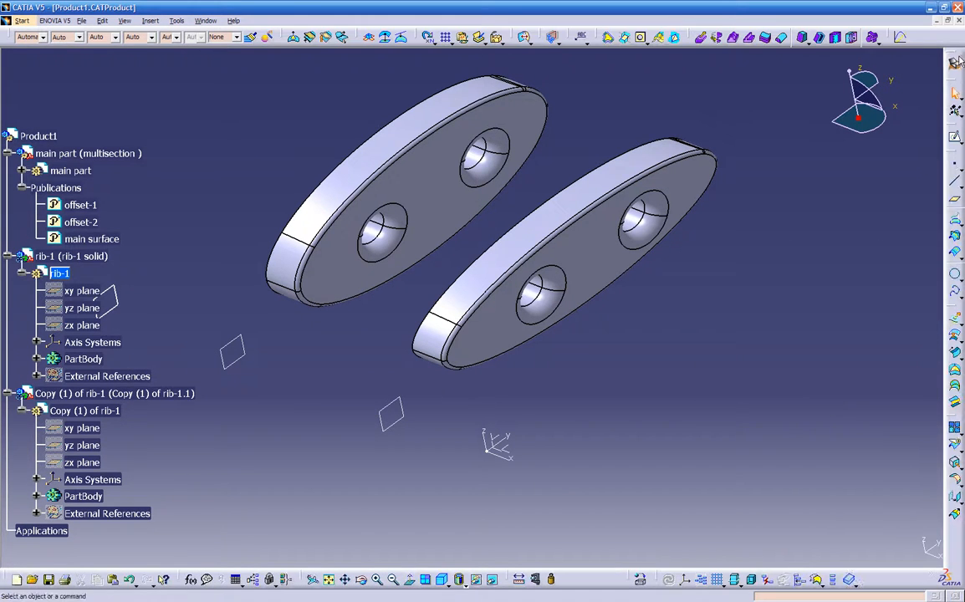
{"action": "left_click", "coordinate": [954, 63]}
{"action": "left_click", "coordinate": [895, 397]}
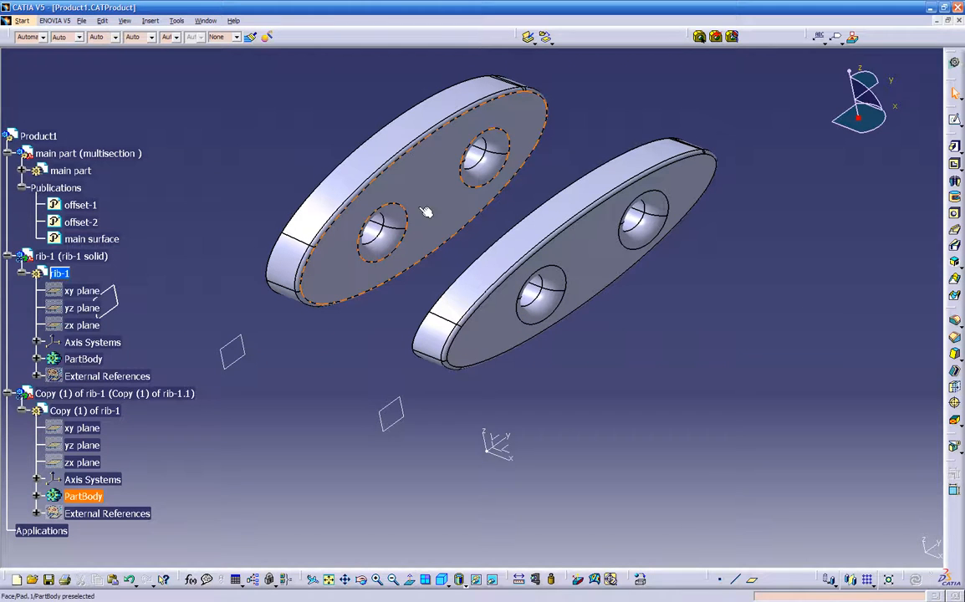
Step: Hide the copied rib component and collapse its branch in the tree
{"action": "right_click", "coordinate": [97, 394]}
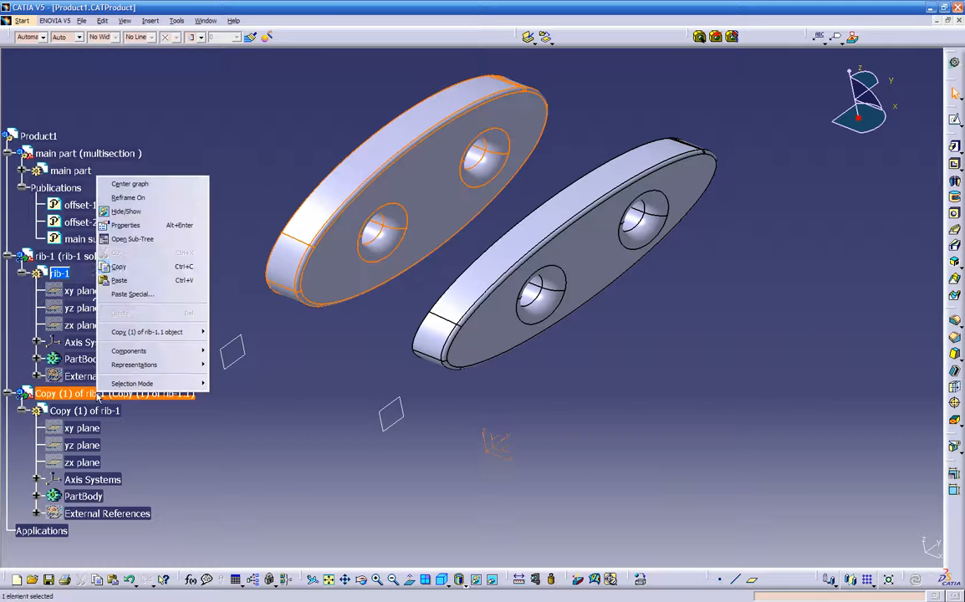
{"action": "left_click", "coordinate": [141, 212]}
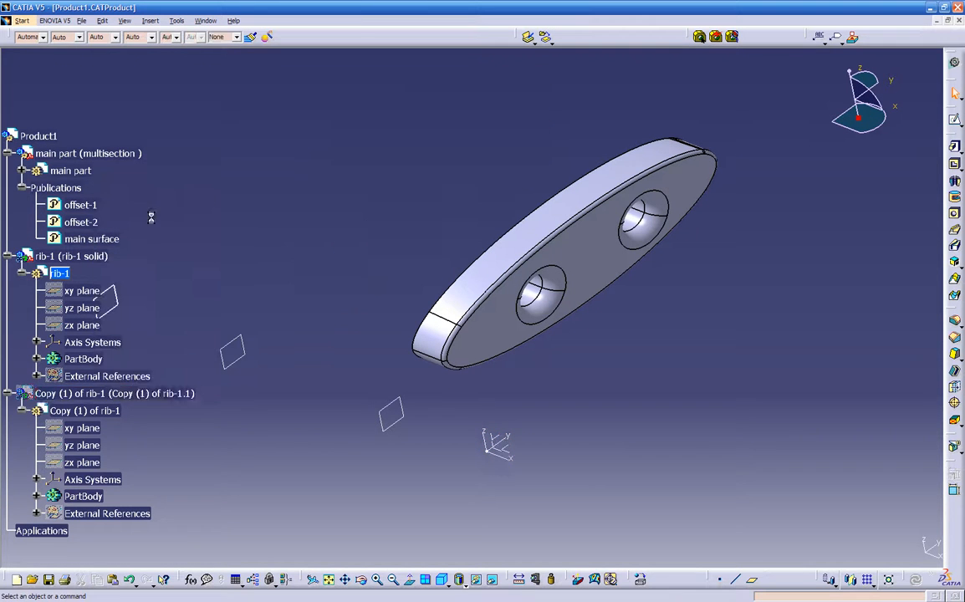
{"action": "left_click", "coordinate": [7, 393]}
{"action": "middle_click_drag", "start_coordinate": [276, 450], "coordinate": [304, 435]}
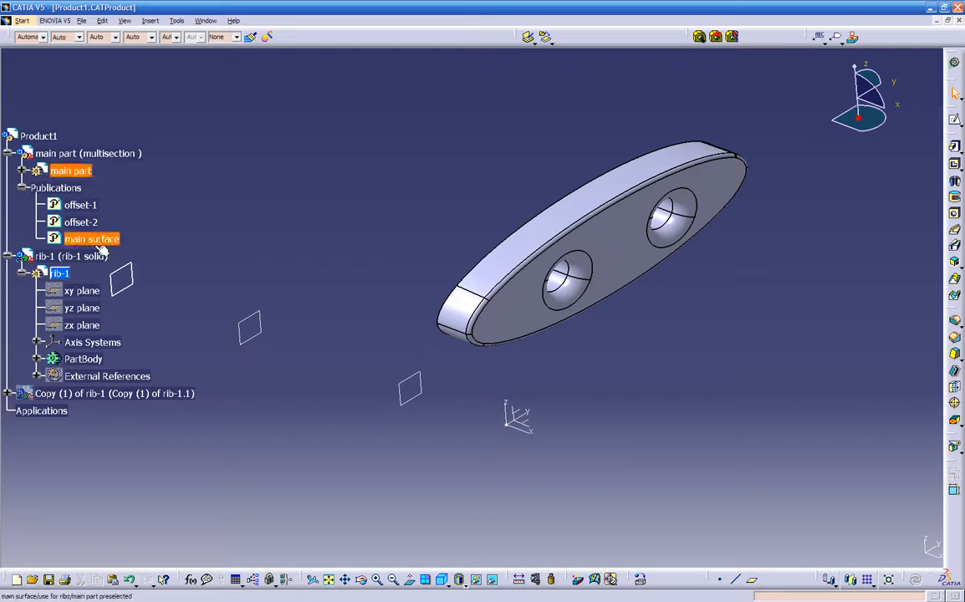
Step: Hide the main part (multisection) with its offset planes and collapse its Publications
{"action": "right_click", "coordinate": [57, 172]}
{"action": "left_click", "coordinate": [82, 207]}
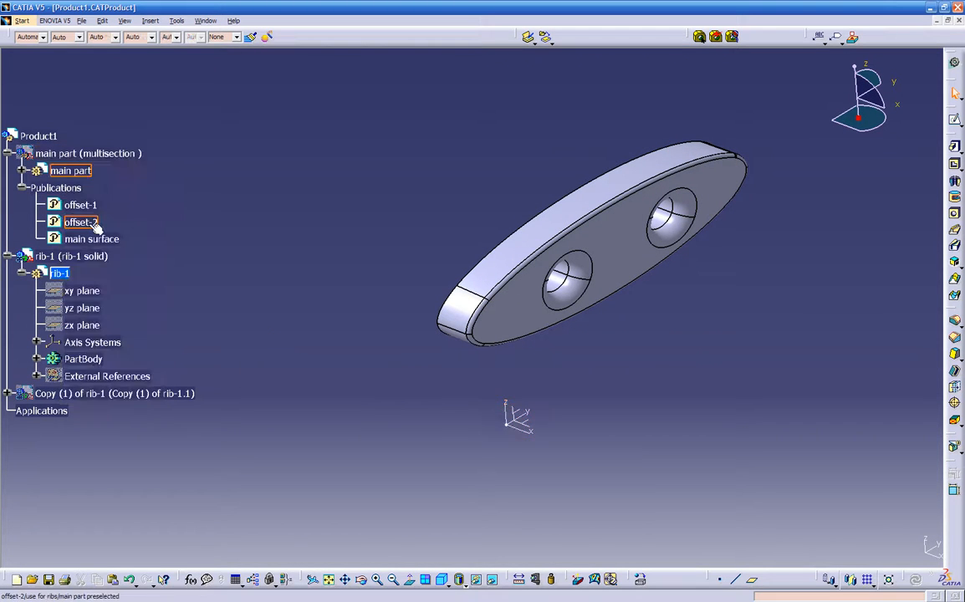
{"action": "left_click", "coordinate": [22, 187]}
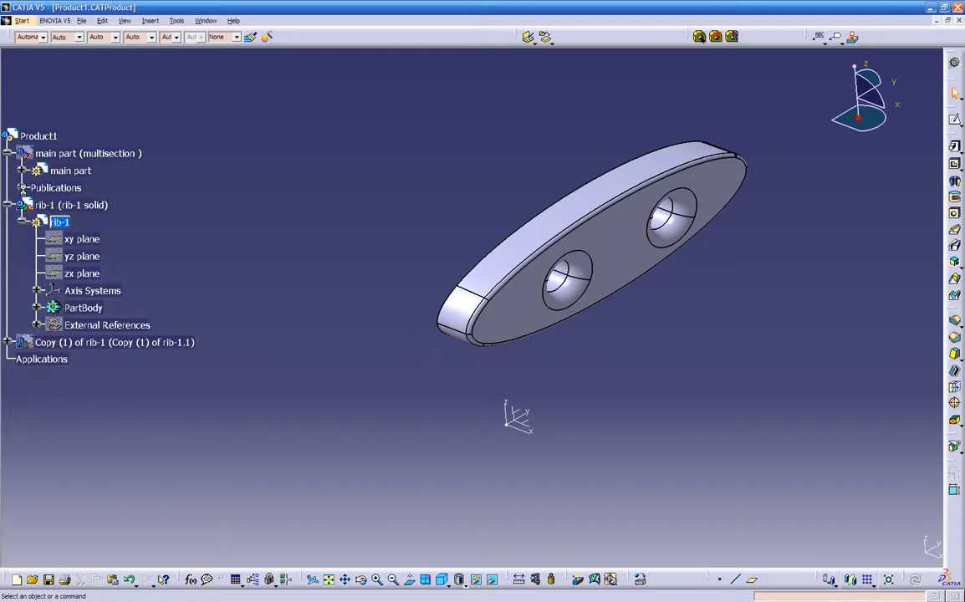
Step: Start a plane of type Offset from plane, referenced to rib-1's flat outer face with the two holes
{"action": "middle_click_drag", "start_coordinate": [633, 442], "coordinate": [575, 391]}
{"action": "left_click", "coordinate": [532, 259]}
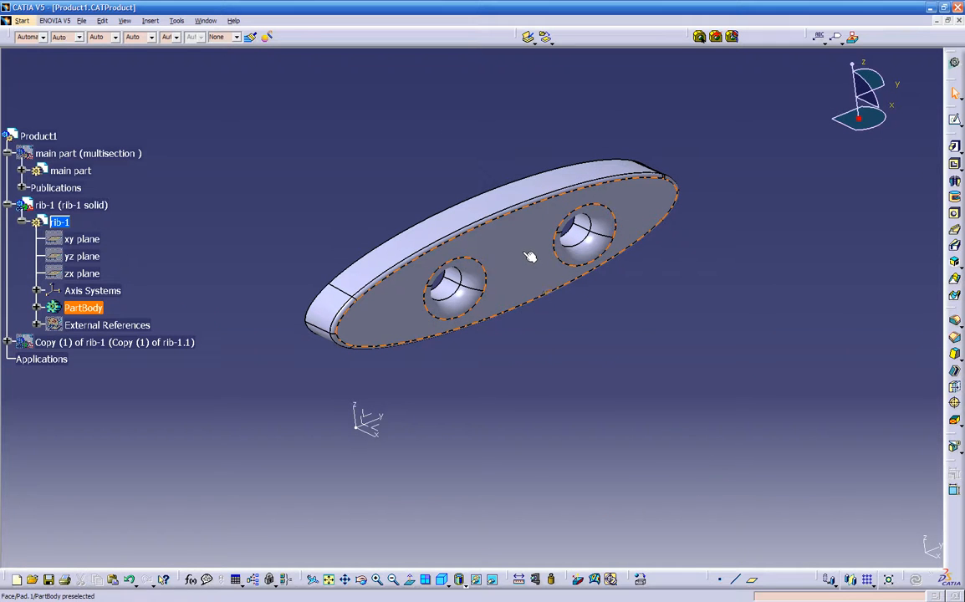
{"action": "left_click", "coordinate": [530, 257]}
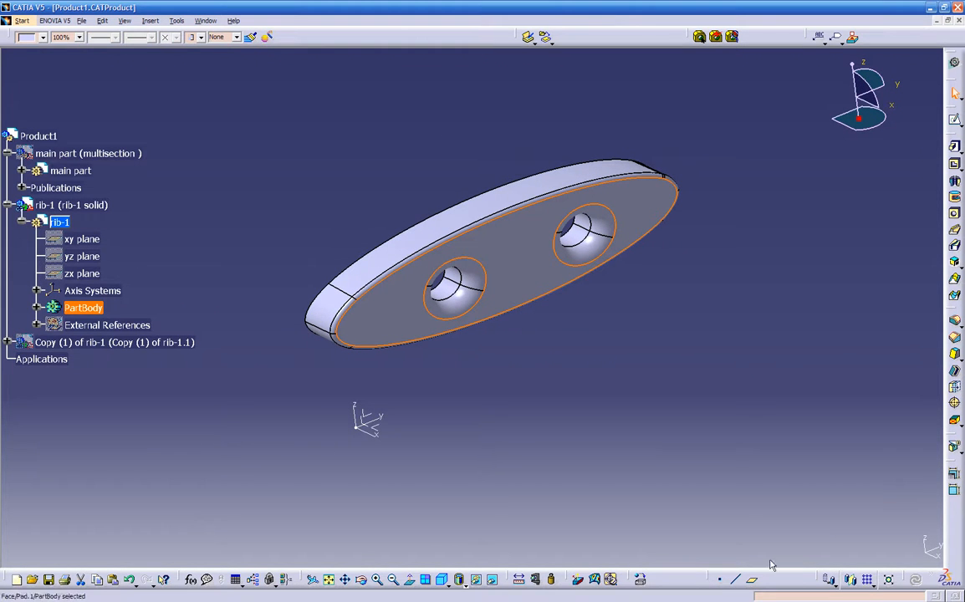
{"action": "left_click", "coordinate": [752, 580]}
{"action": "middle_click_drag", "start_coordinate": [571, 371], "coordinate": [735, 305]}
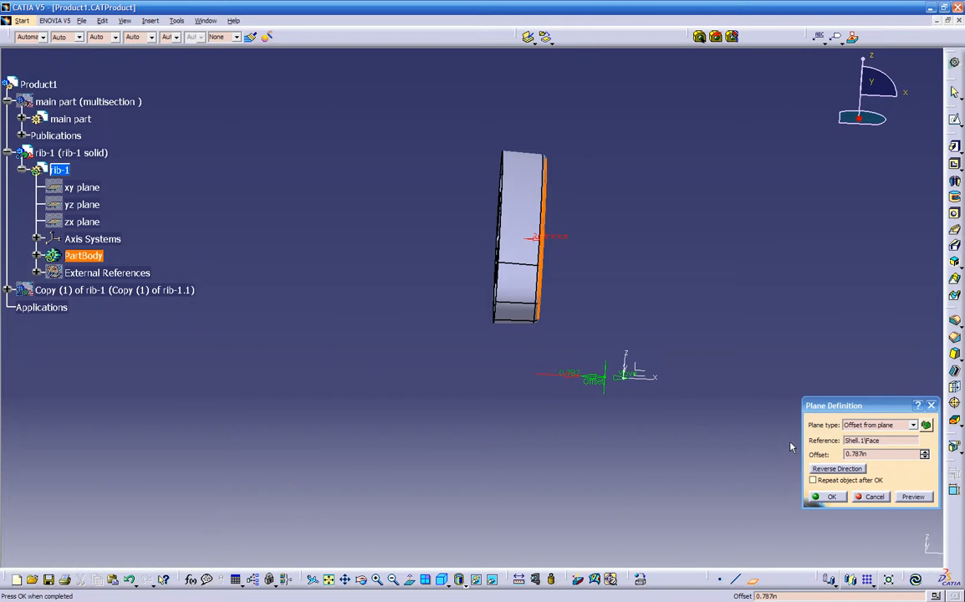
{"action": "type", "text": ".2"}
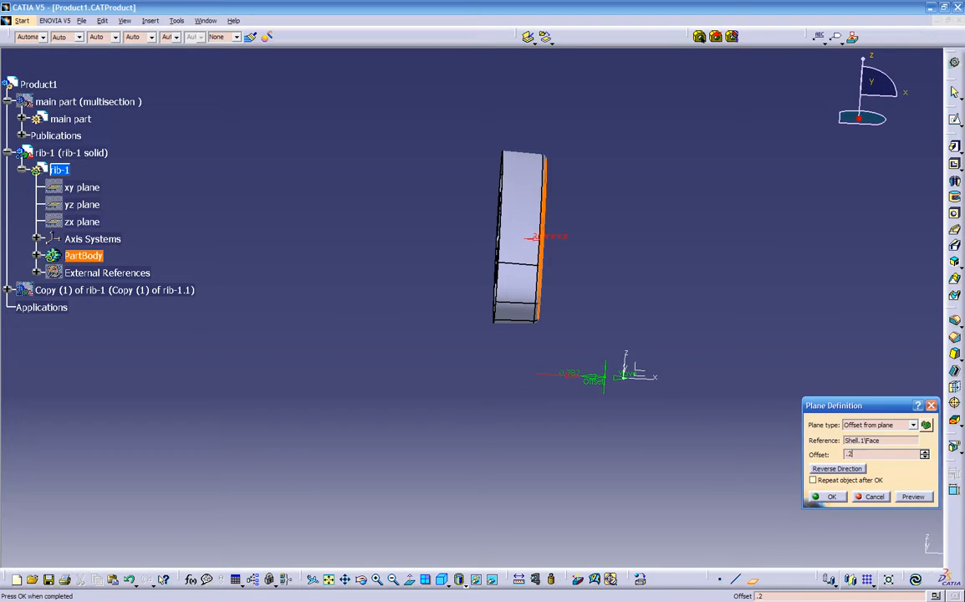
{"action": "key", "text": "Return"}
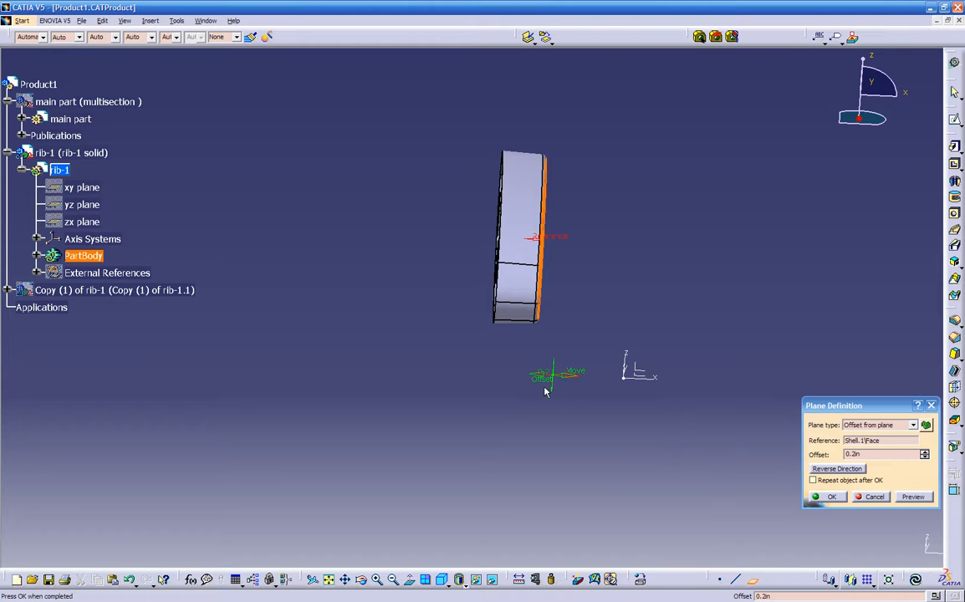
{"action": "left_click", "coordinate": [832, 468]}
{"action": "middle_click_drag", "start_coordinate": [547, 410], "coordinate": [535, 295]}
{"action": "left_click_drag", "start_coordinate": [560, 408], "coordinate": [546, 408]}
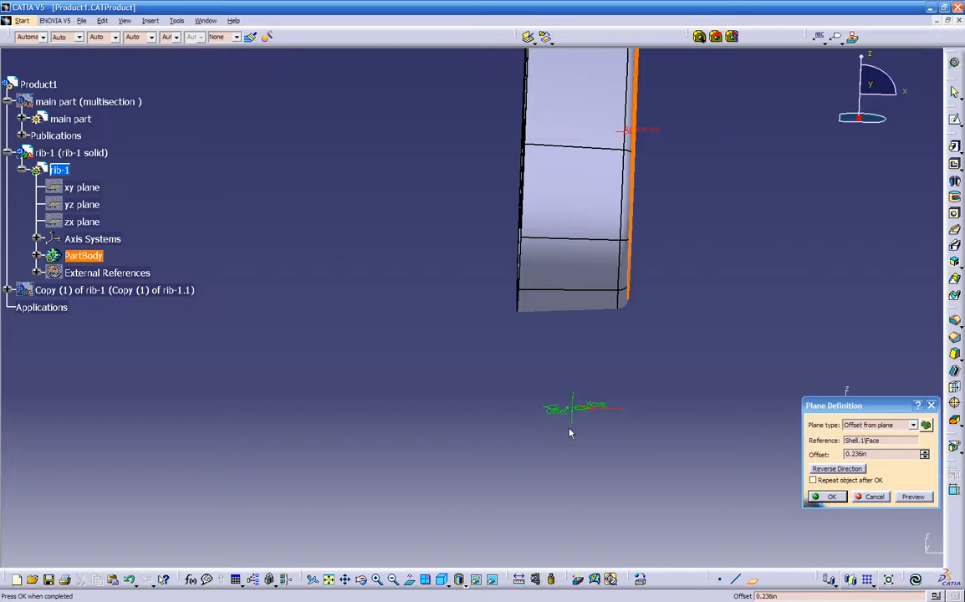
{"action": "key", "text": "ctrl+z"}
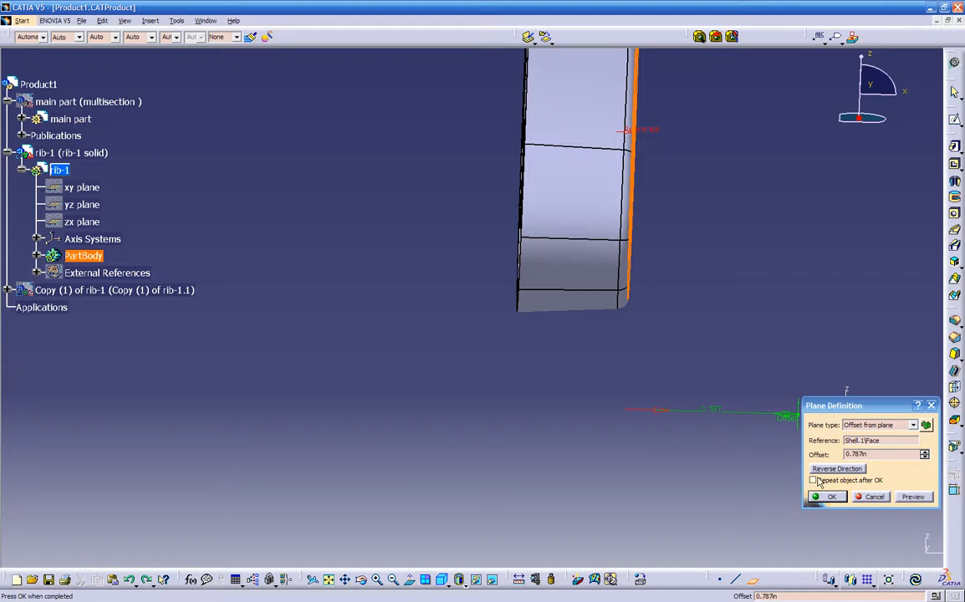
Step: Reverse the offset direction, place the plane freehand within rib-1's thickness and create it
{"action": "left_click", "coordinate": [833, 468]}
{"action": "left_click_drag", "start_coordinate": [443, 413], "coordinate": [541, 415]}
{"action": "left_click", "coordinate": [815, 496]}
{"action": "middle_click_drag", "start_coordinate": [678, 381], "coordinate": [489, 401]}
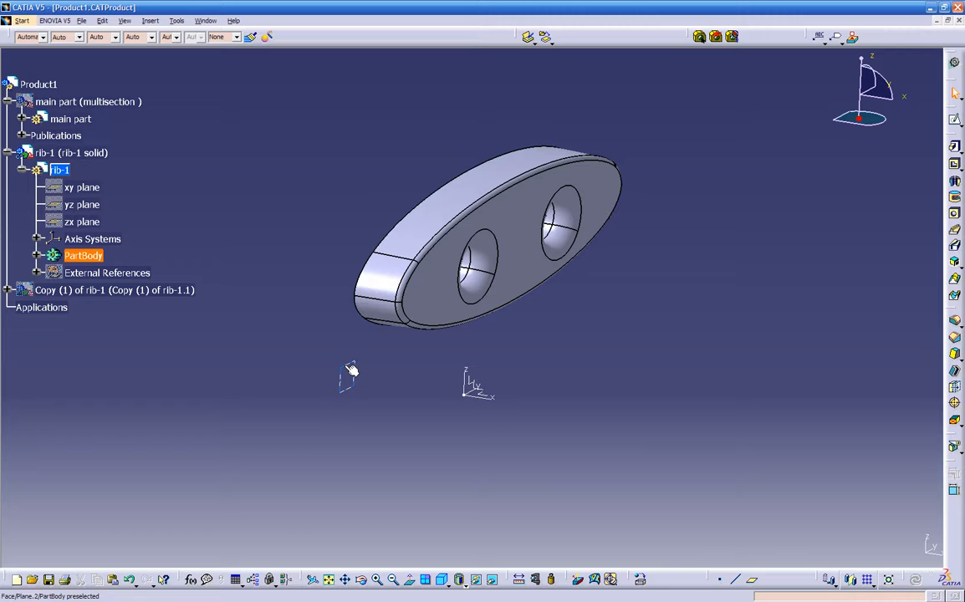
Step: Open a sketch on the new offset plane and intersect rib-1's long upper rim face with the sketch plane
{"action": "left_click", "coordinate": [348, 373]}
{"action": "left_click", "coordinate": [954, 120]}
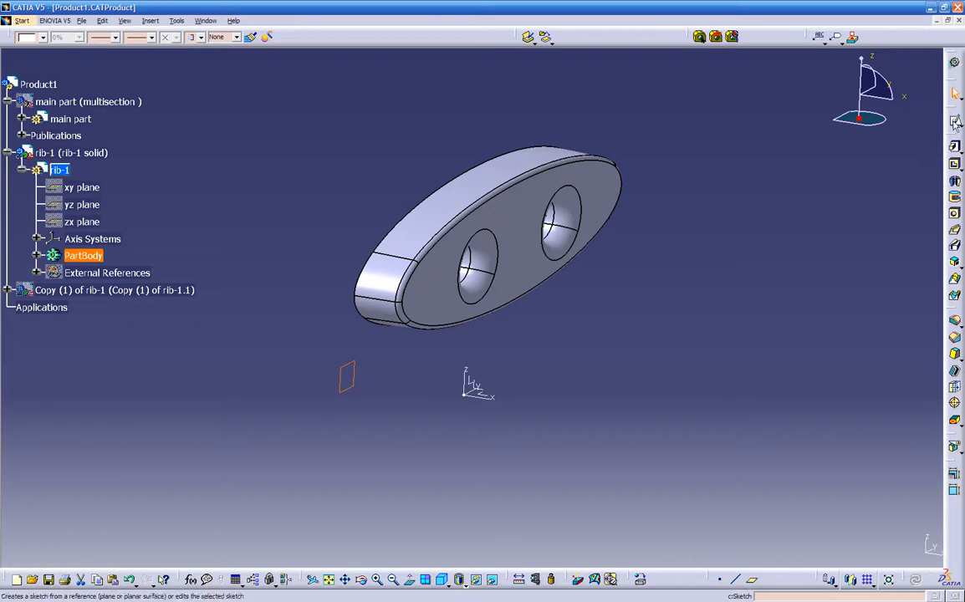
{"action": "mouse_move", "coordinate": [431, 355]}
{"action": "middle_mouse_down"}
{"action": "mouse_move", "coordinate": [469, 392]}
{"action": "mouse_move", "coordinate": [500, 394]}
{"action": "middle_mouse_up"}
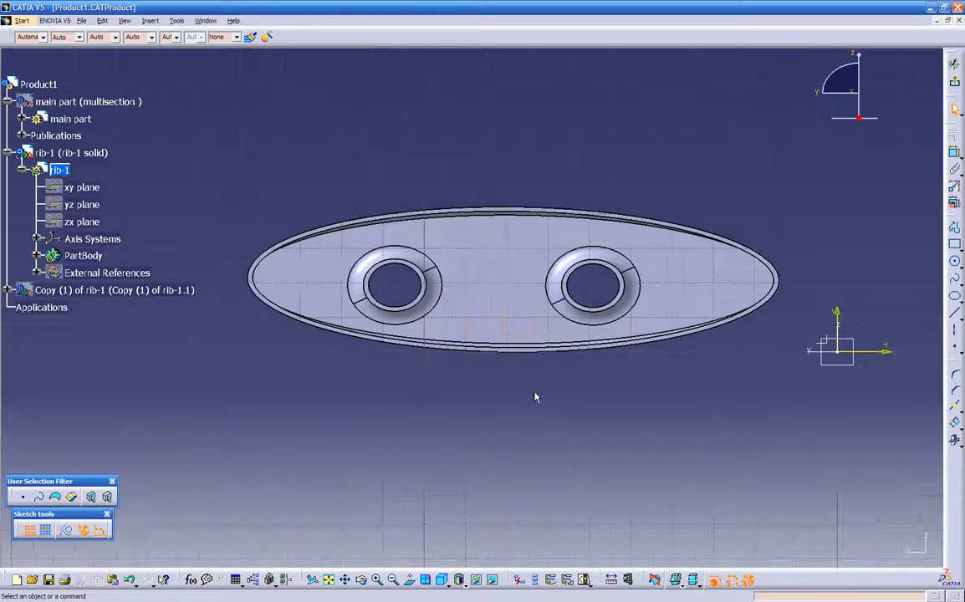
{"action": "left_click", "coordinate": [955, 441]}
{"action": "middle_click_drag", "start_coordinate": [560, 370], "coordinate": [348, 441]}
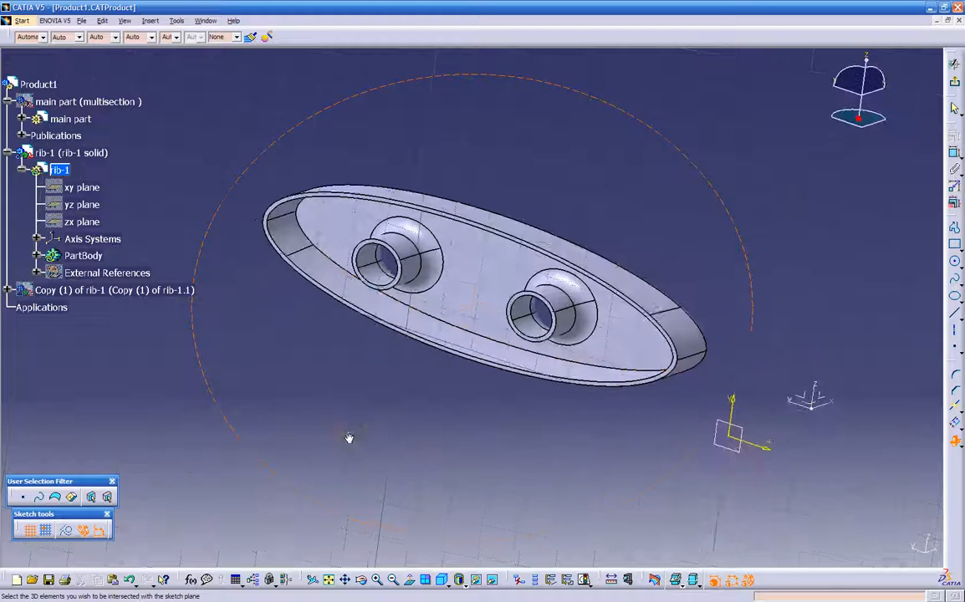
{"action": "left_click", "coordinate": [602, 270]}
{"action": "middle_click_drag", "start_coordinate": [449, 413], "coordinate": [367, 400]}
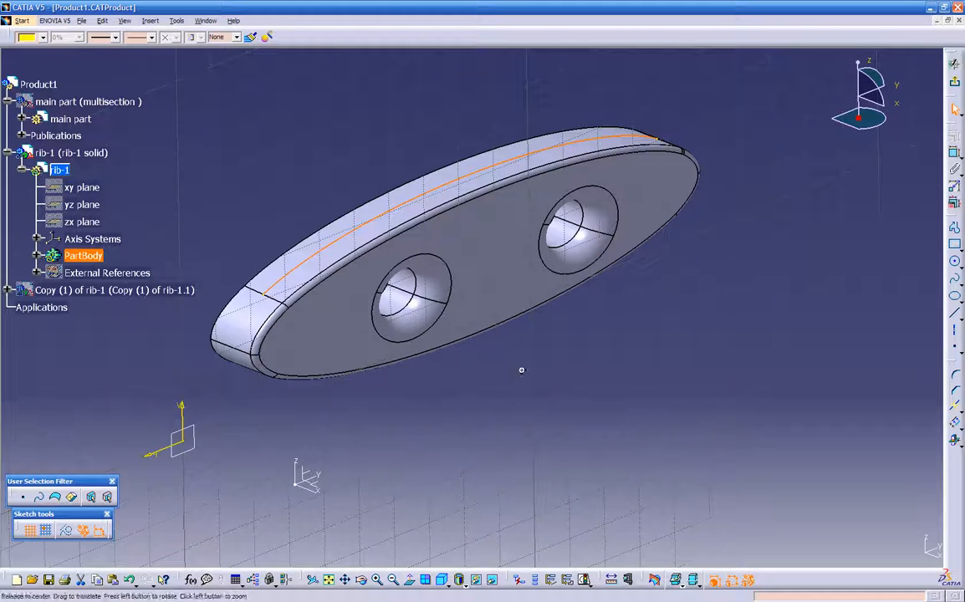
Step: Convert the intersection curve along the rib's upper rim into a construction element
{"action": "middle_click_drag", "start_coordinate": [523, 374], "coordinate": [521, 387]}
{"action": "left_click", "coordinate": [70, 535]}
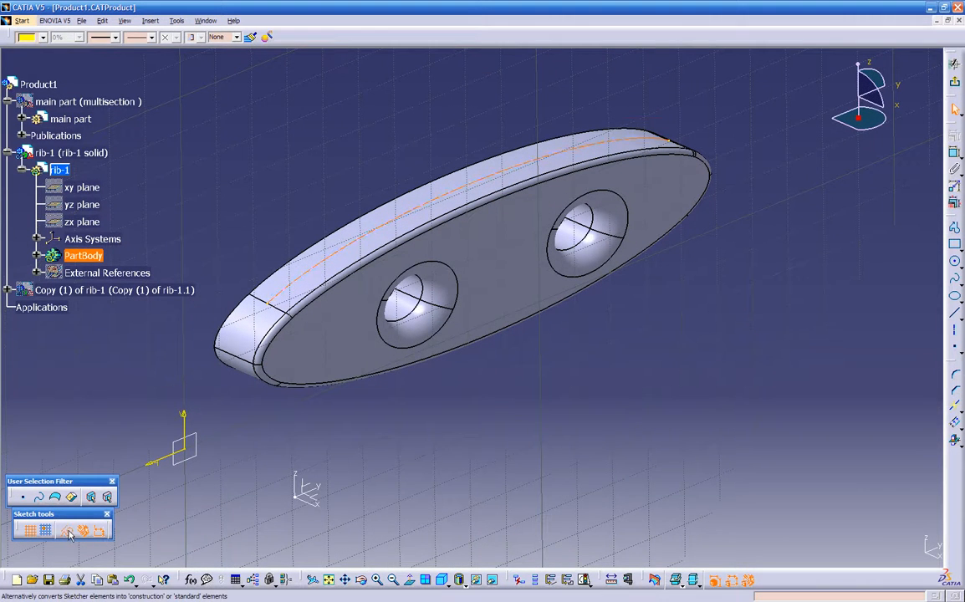
{"action": "left_click", "coordinate": [434, 407]}
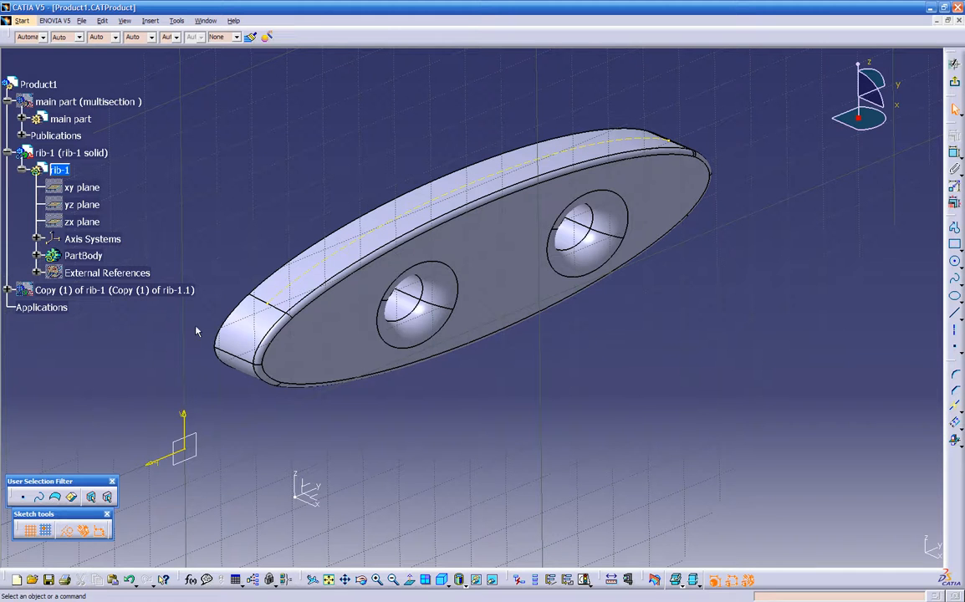
Step: Expand rib-1's PartBody and hide its solid through Pad.1, leaving the sketch curve shown
{"action": "left_click", "coordinate": [36, 255]}
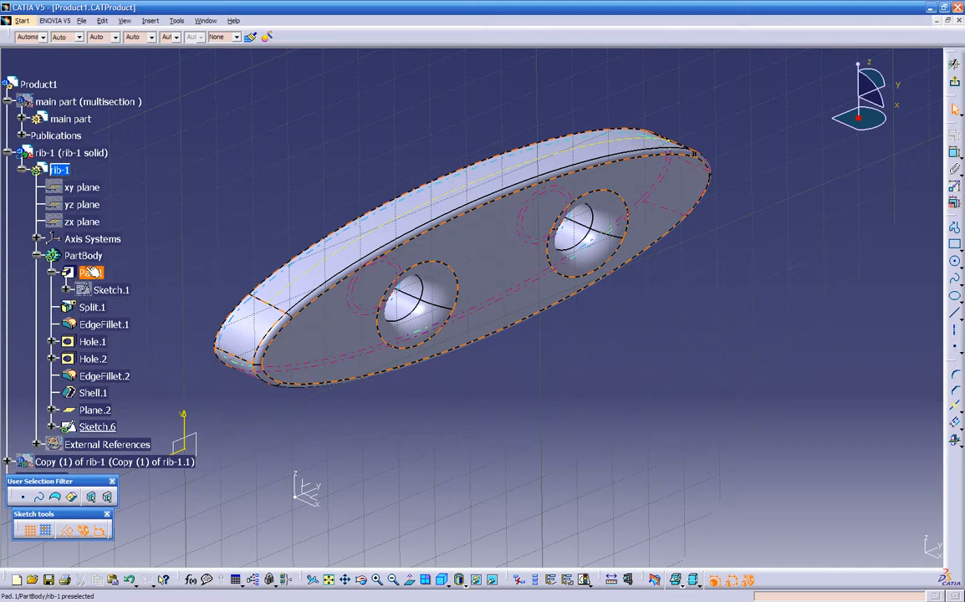
{"action": "right_click", "coordinate": [336, 343]}
{"action": "left_click", "coordinate": [210, 193]}
{"action": "right_click", "coordinate": [92, 272]}
{"action": "left_click", "coordinate": [142, 308]}
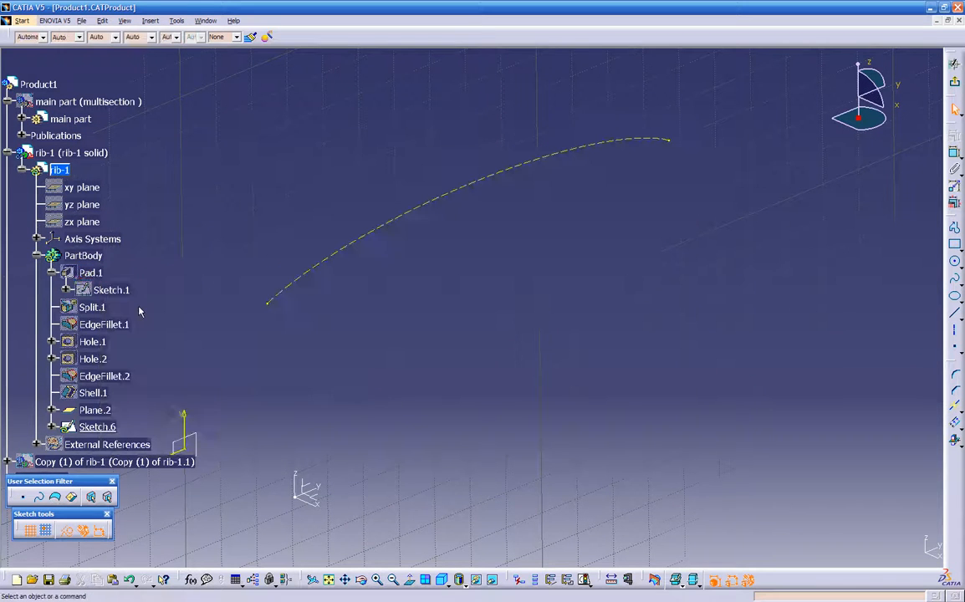
Step: Create 4 equidistant points along the construction curve of rib-1's upper rim in the open sketch
{"action": "left_click", "coordinate": [410, 578]}
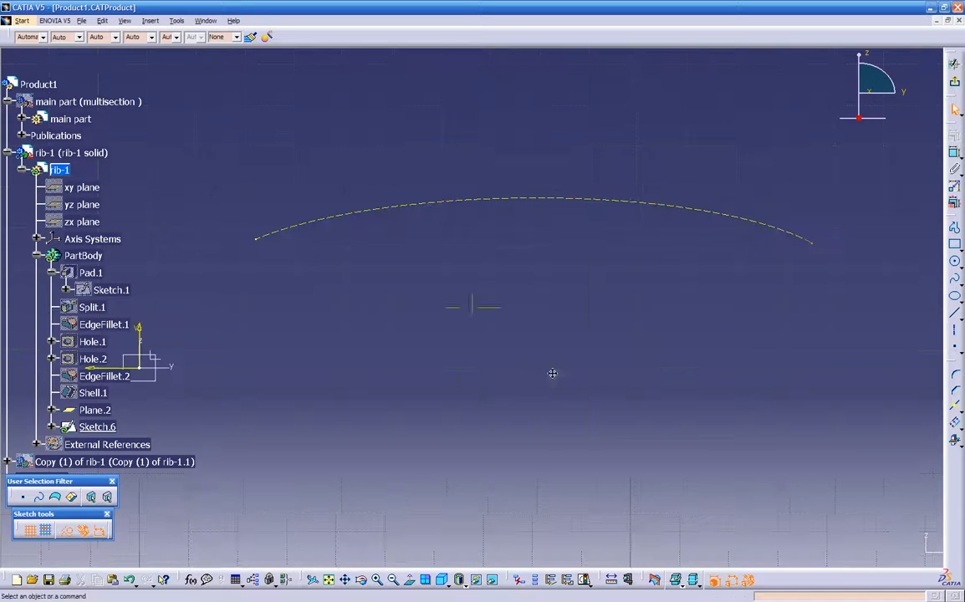
{"action": "left_click", "coordinate": [958, 351]}
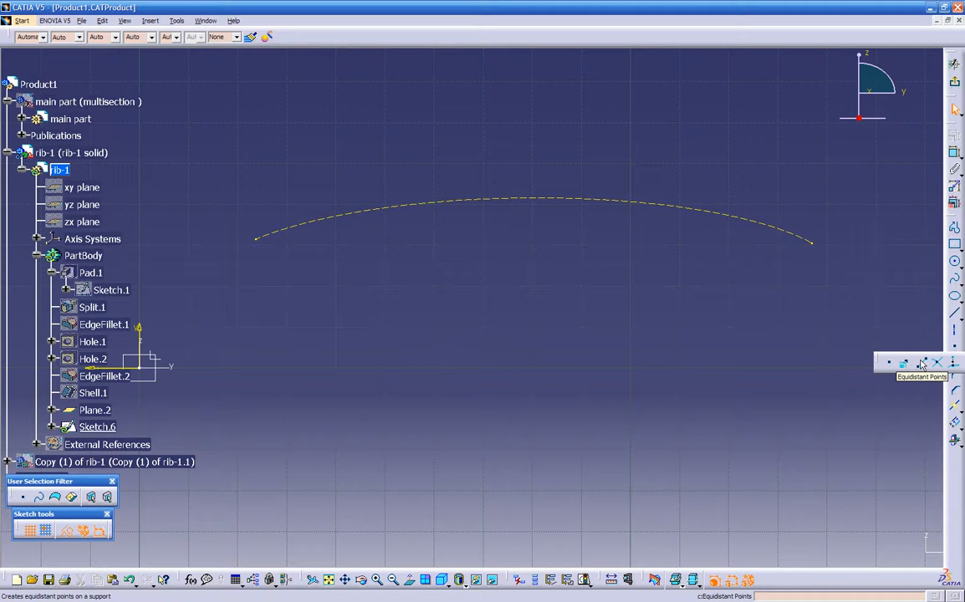
{"action": "left_click", "coordinate": [921, 363]}
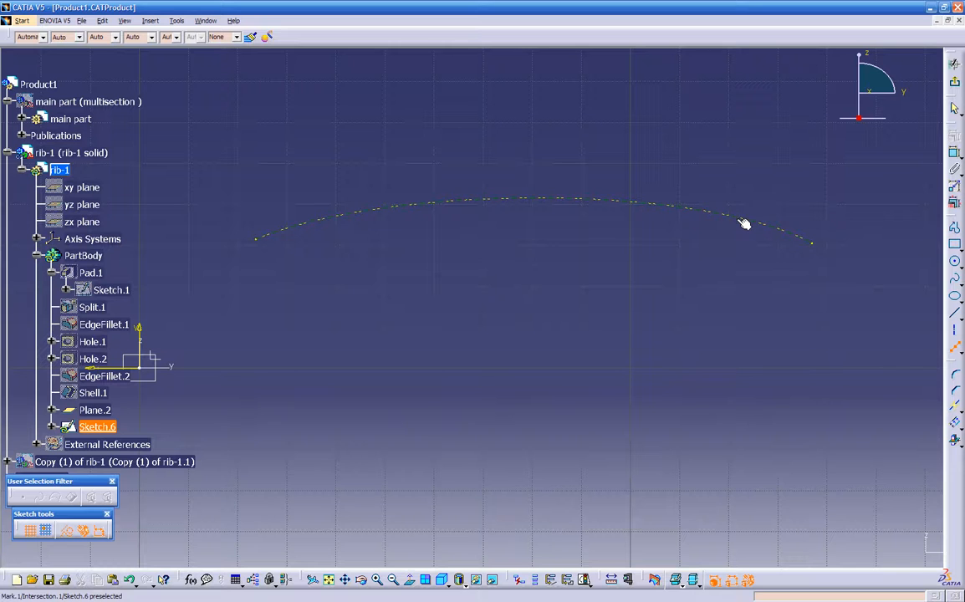
{"action": "left_click", "coordinate": [698, 208]}
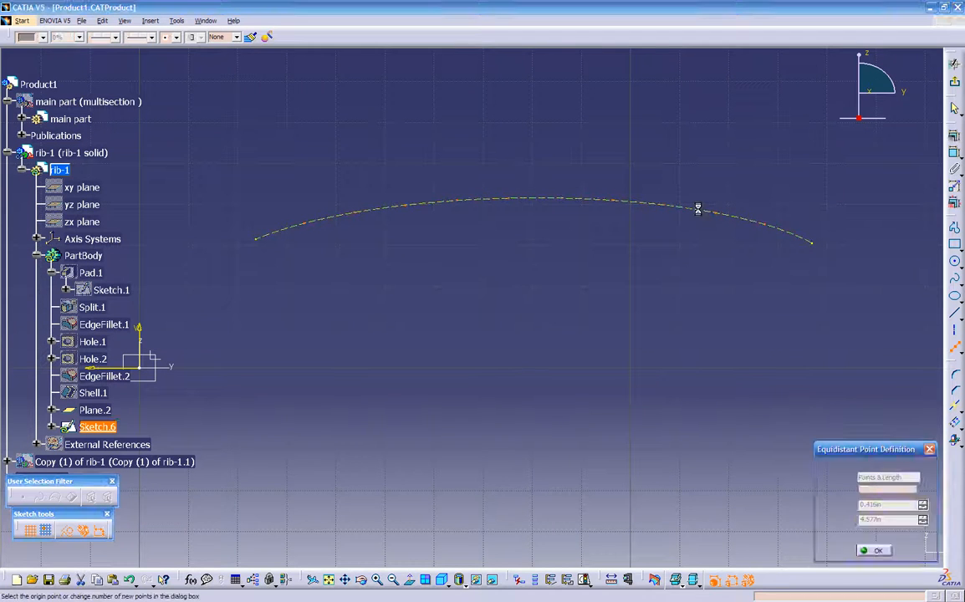
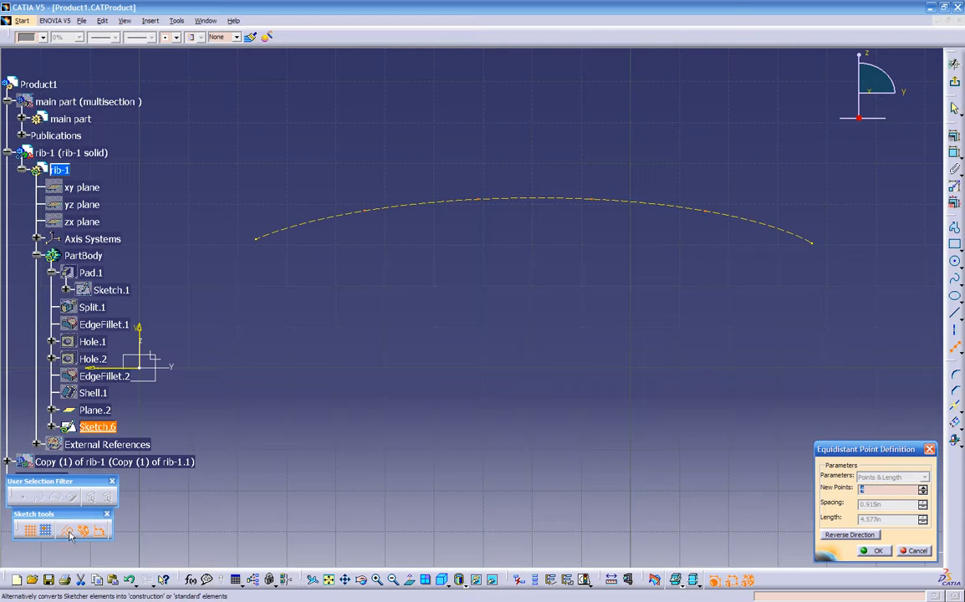
{"action": "type", "text": "4"}
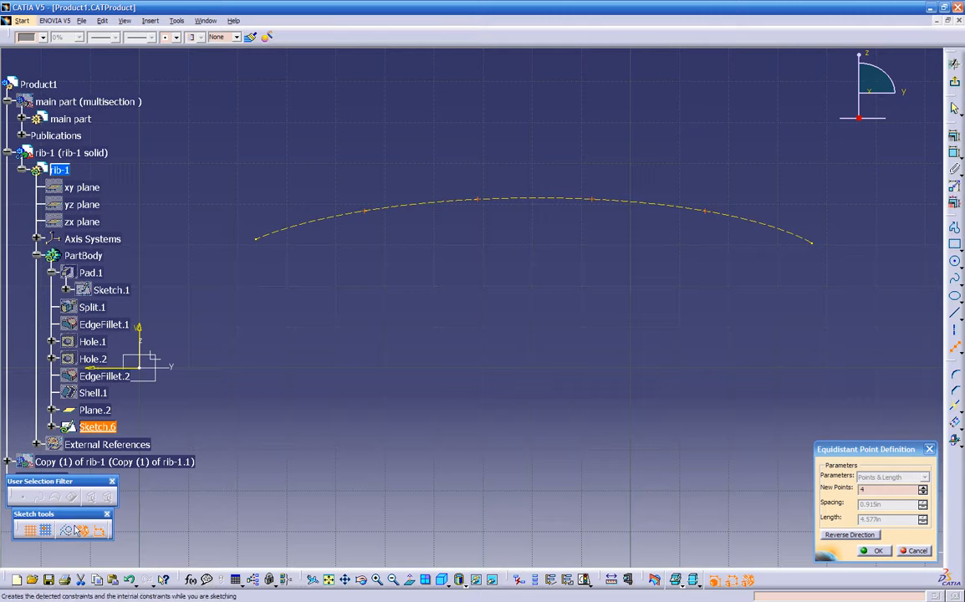
{"action": "left_click", "coordinate": [877, 551]}
Step: Exit the sketch and show rib-1's solid again through Pad.1
{"action": "middle_click_drag", "start_coordinate": [763, 468], "coordinate": [619, 370]}
{"action": "left_click", "coordinate": [952, 82]}
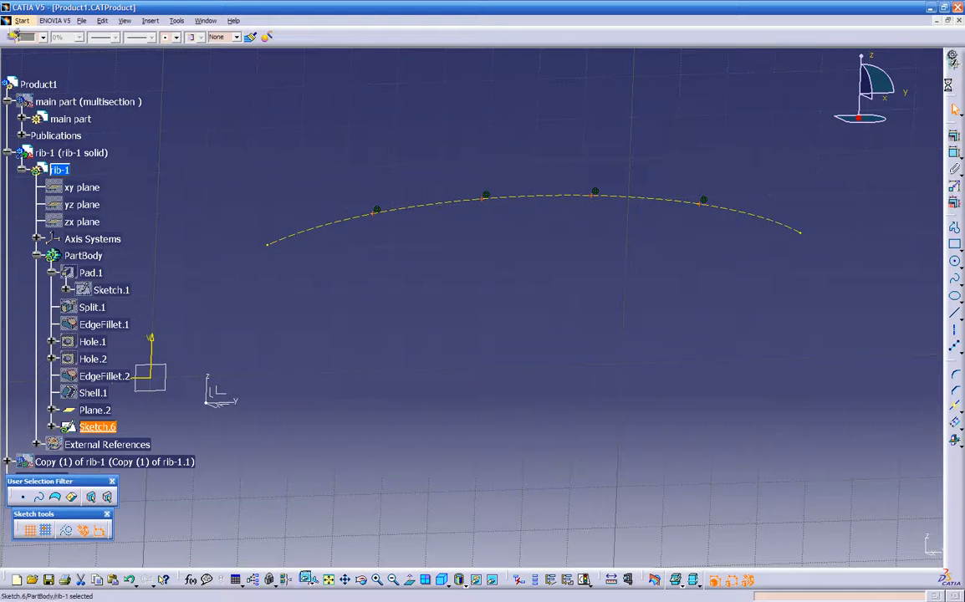
{"action": "right_click", "coordinate": [97, 278]}
{"action": "left_click", "coordinate": [124, 311]}
{"action": "middle_click_drag", "start_coordinate": [635, 375], "coordinate": [574, 383]}
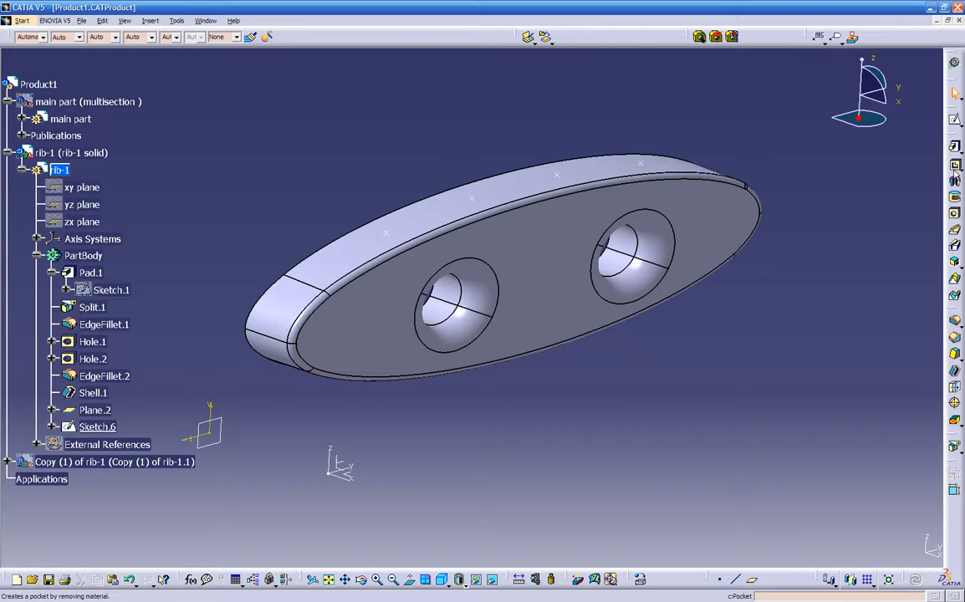
{"action": "left_click", "coordinate": [954, 213]}
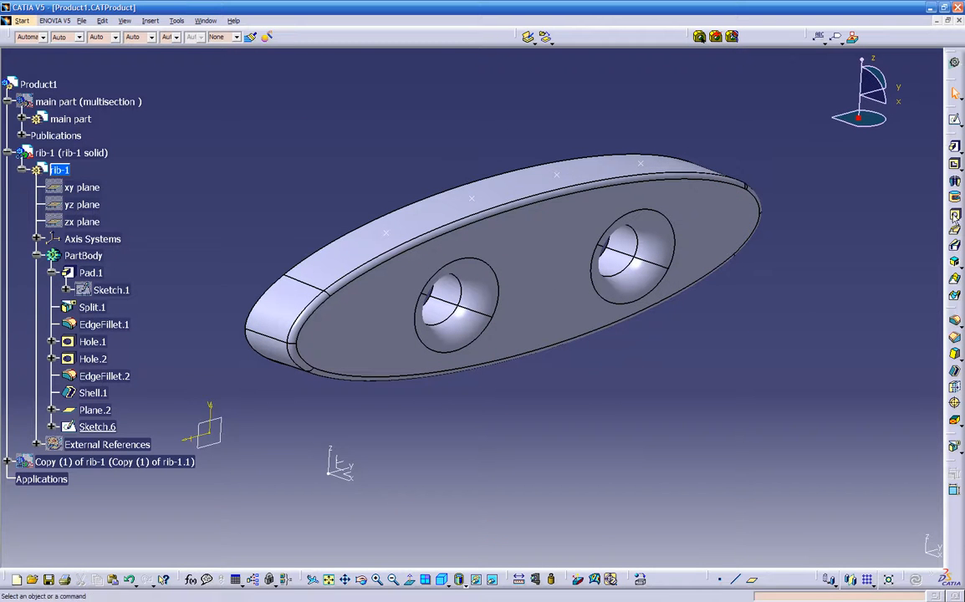
{"action": "middle_click_drag", "start_coordinate": [786, 286], "coordinate": [498, 370]}
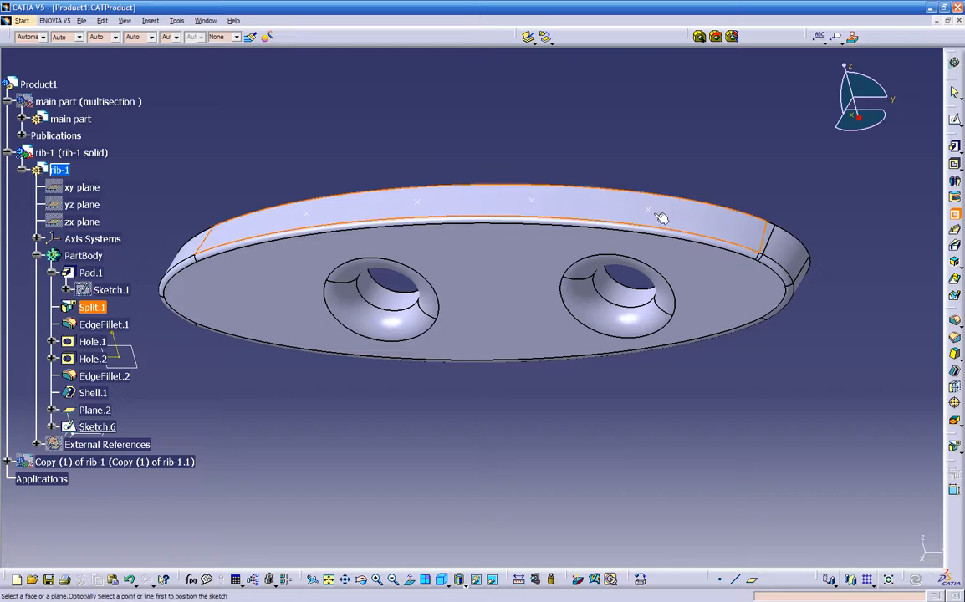
{"action": "left_click", "coordinate": [661, 218]}
{"action": "mouse_move", "coordinate": [635, 255]}
{"action": "middle_mouse_down"}
{"action": "mouse_move", "coordinate": [565, 302]}
{"action": "mouse_move", "coordinate": [622, 263]}
{"action": "middle_mouse_up"}
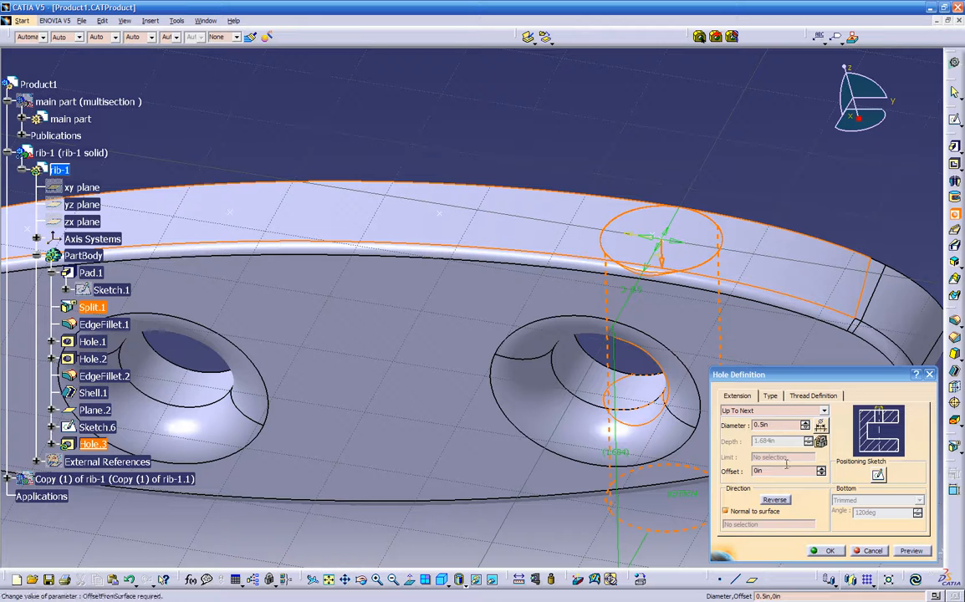
{"action": "left_click", "coordinate": [882, 553]}
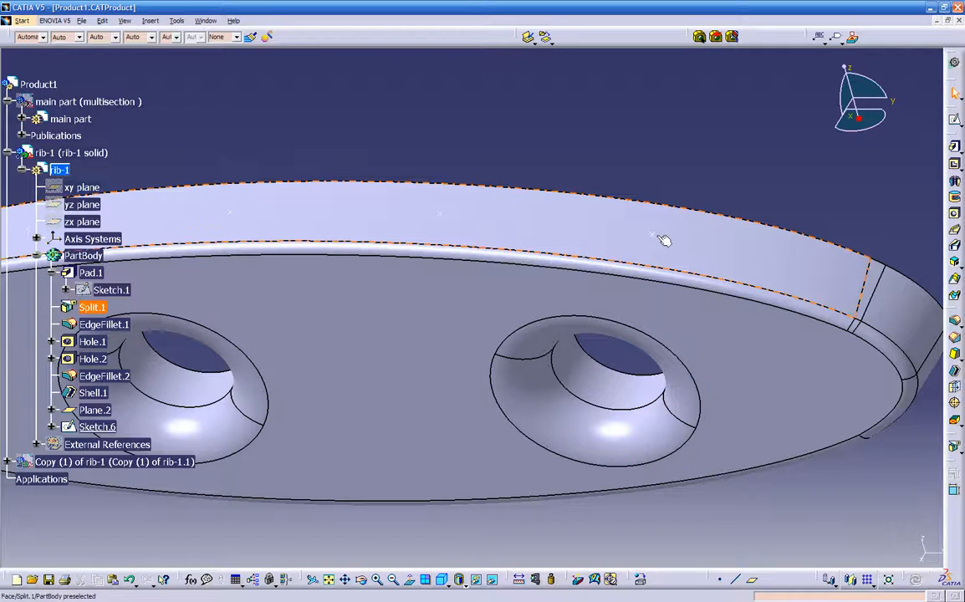
Step: Create a hole of 0.1 in diameter on rib-1's upper rim face, centred on the first end point of the equidistant points
{"action": "left_click", "coordinate": [653, 235]}
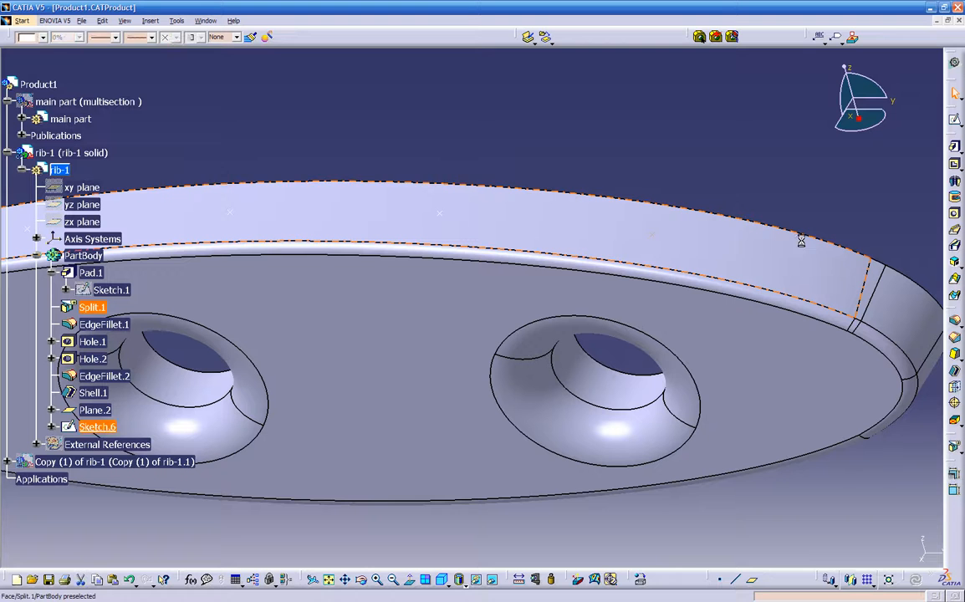
{"action": "left_click", "coordinate": [955, 214]}
{"action": "left_click", "coordinate": [706, 244]}
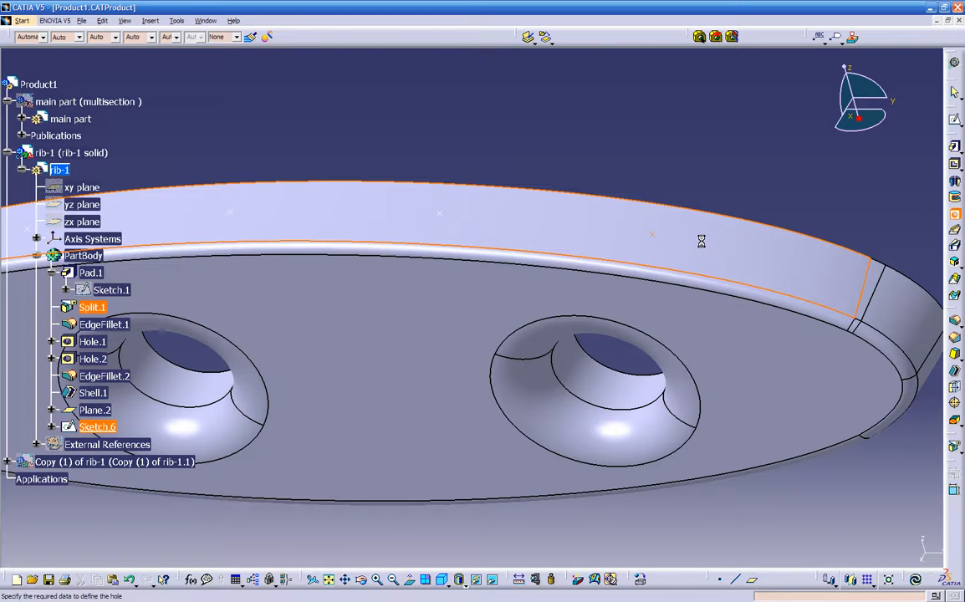
{"action": "middle_click_drag", "start_coordinate": [668, 284], "coordinate": [637, 198]}
{"action": "middle_click_drag", "start_coordinate": [700, 232], "coordinate": [586, 265]}
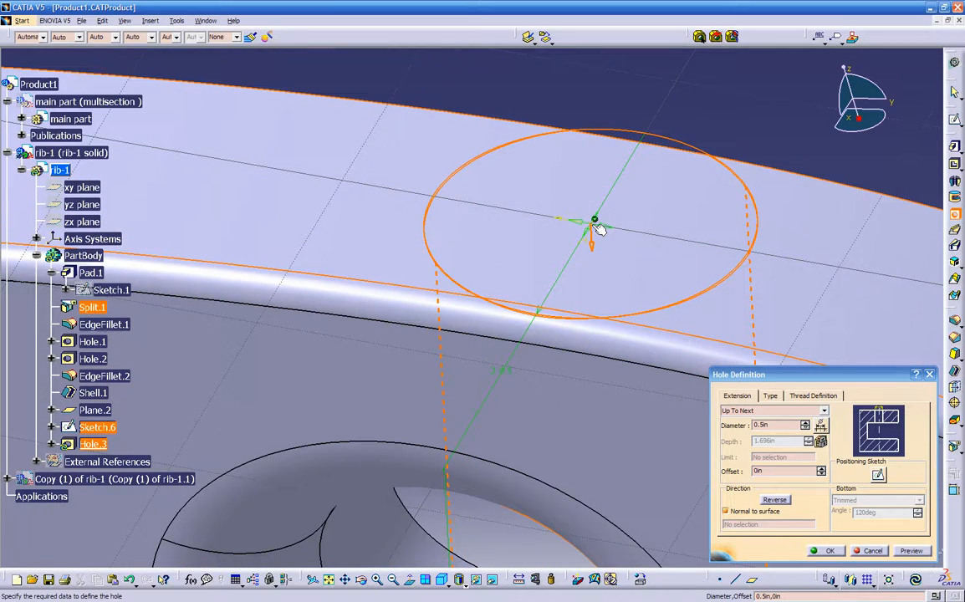
{"action": "middle_click_drag", "start_coordinate": [617, 266], "coordinate": [513, 281]}
{"action": "middle_click_drag", "start_coordinate": [513, 281], "coordinate": [519, 299], "text": "ctrl"}
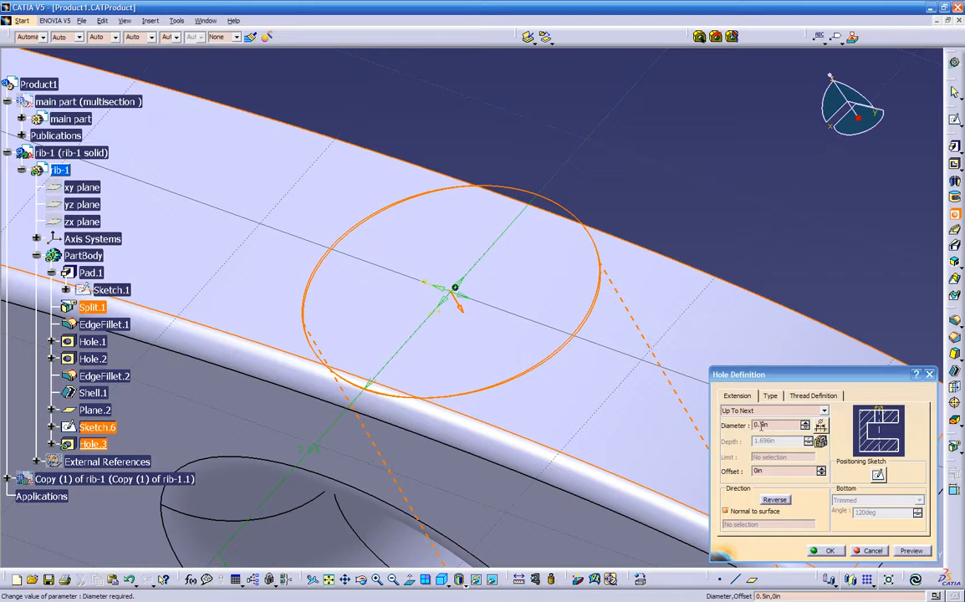
{"action": "left_click_drag", "start_coordinate": [769, 425], "coordinate": [716, 420]}
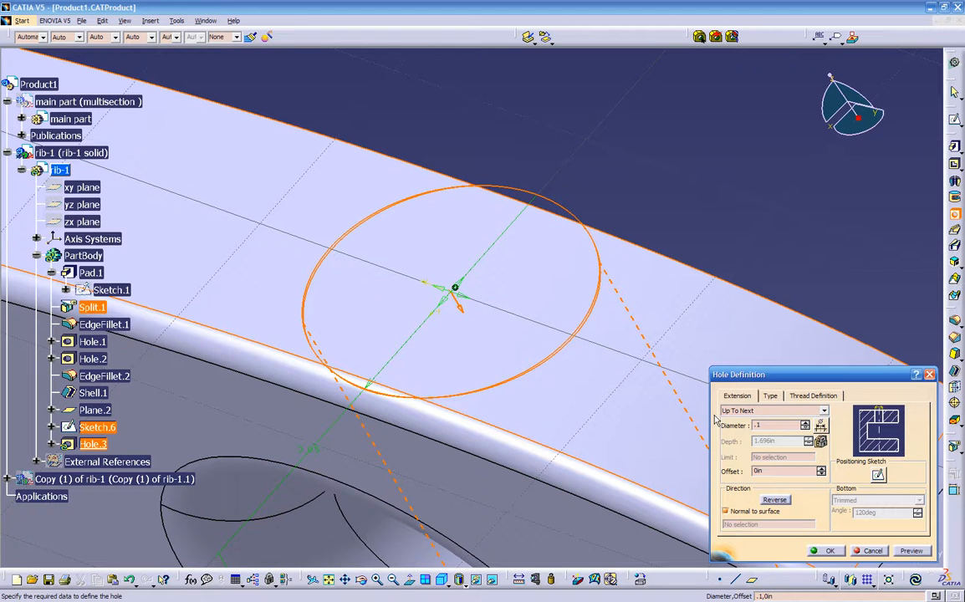
{"action": "key", "text": "Return"}
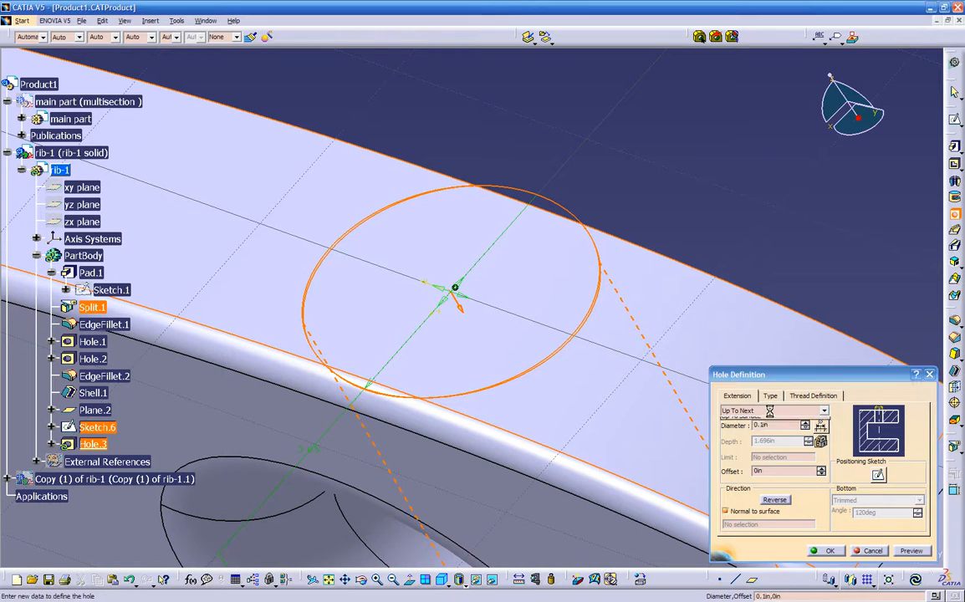
{"action": "left_click", "coordinate": [905, 549]}
{"action": "middle_click_drag", "start_coordinate": [722, 230], "coordinate": [514, 184]}
{"action": "middle_click_drag", "start_coordinate": [514, 184], "coordinate": [491, 410]}
{"action": "left_click", "coordinate": [829, 550]}
Step: Create another 0.1 in hole on the upper rim face, centred on the second equidistant point
{"action": "middle_click_drag", "start_coordinate": [720, 419], "coordinate": [660, 465], "text": "ctrl"}
{"action": "middle_click_drag", "start_coordinate": [584, 347], "coordinate": [415, 322]}
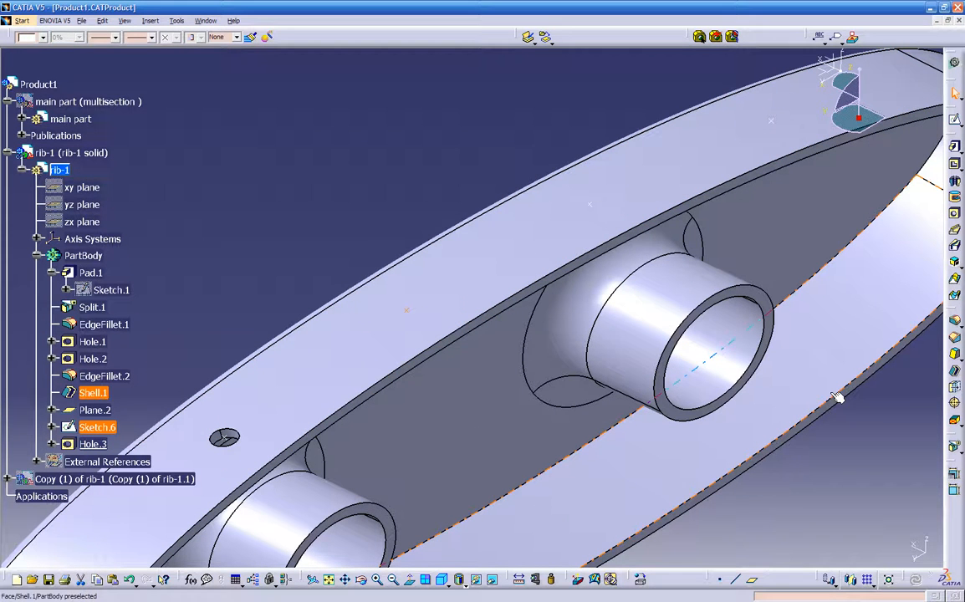
{"action": "left_click", "coordinate": [955, 214]}
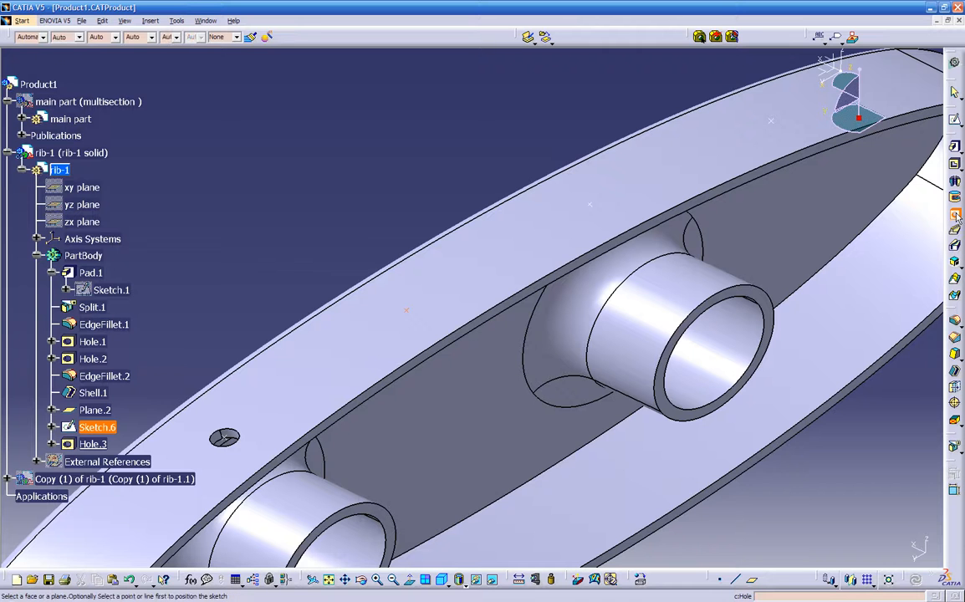
{"action": "left_click", "coordinate": [451, 275]}
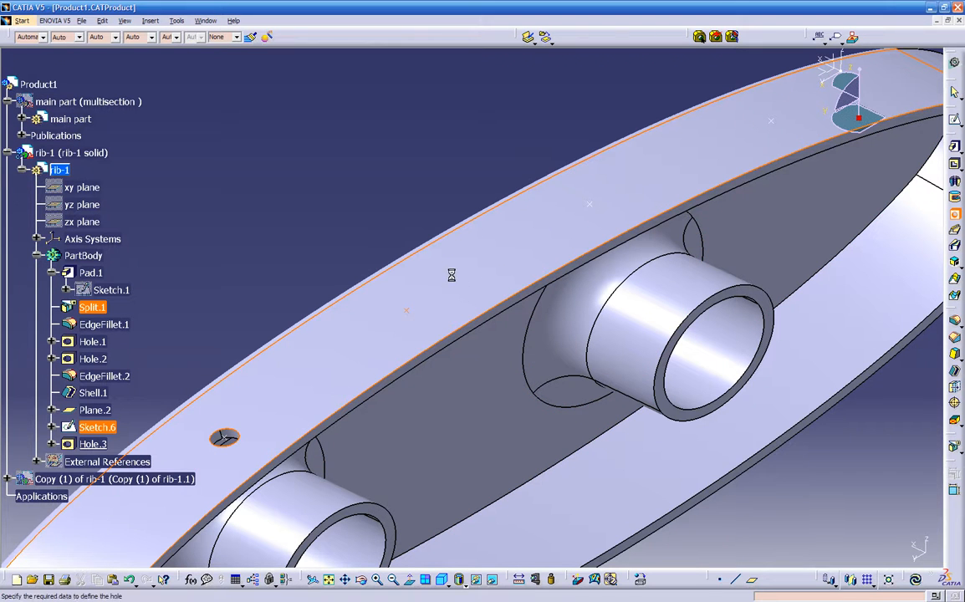
{"action": "middle_click_drag", "start_coordinate": [505, 360], "coordinate": [499, 366]}
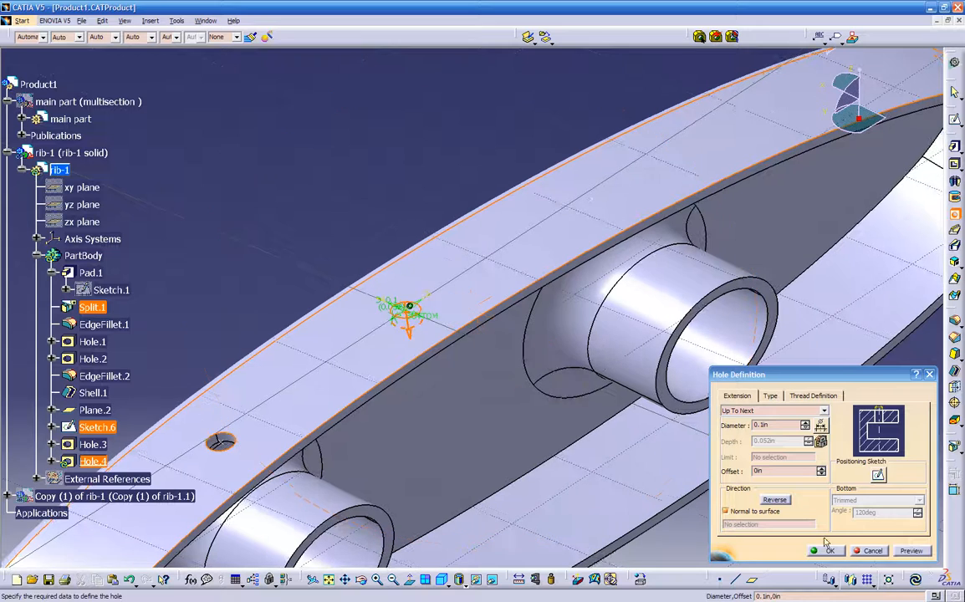
{"action": "left_click", "coordinate": [916, 554]}
{"action": "left_click", "coordinate": [831, 553]}
Step: Create matching 0.1 in holes on the upper rim face at the third and fourth equidistant points
{"action": "middle_click_drag", "start_coordinate": [724, 383], "coordinate": [550, 465]}
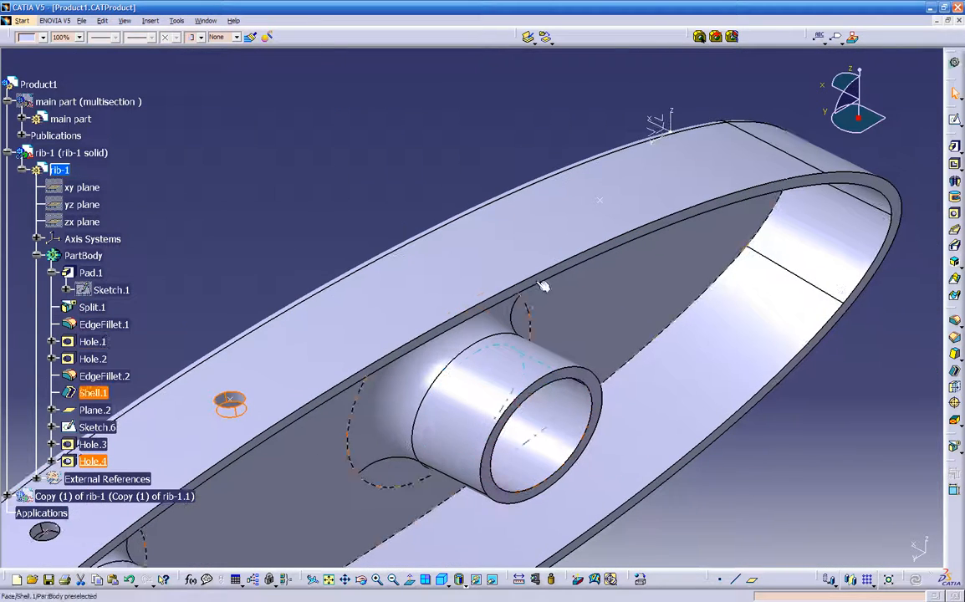
{"action": "left_click", "coordinate": [424, 292]}
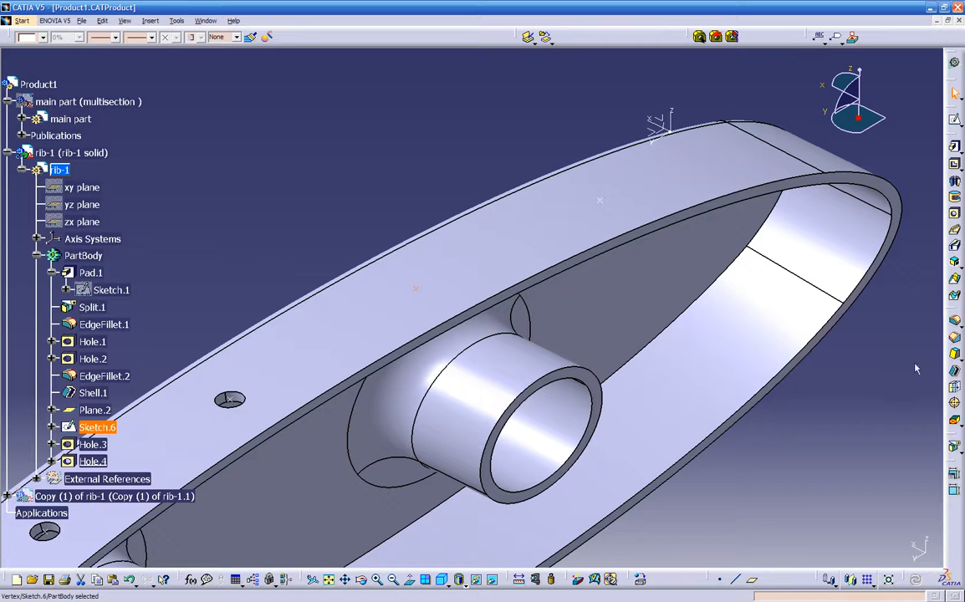
{"action": "left_click", "coordinate": [954, 213]}
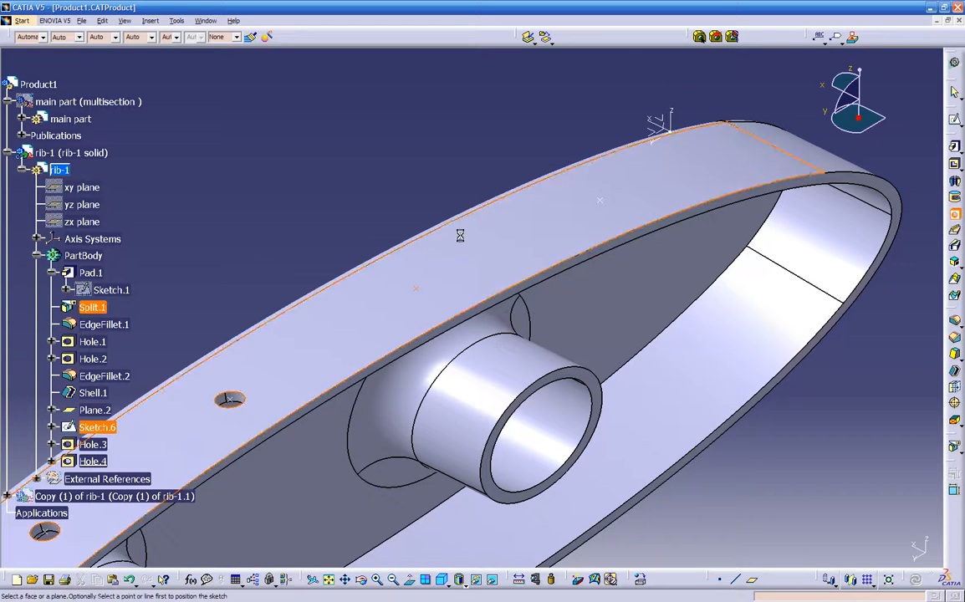
{"action": "left_click", "coordinate": [415, 287]}
{"action": "left_click", "coordinate": [826, 551]}
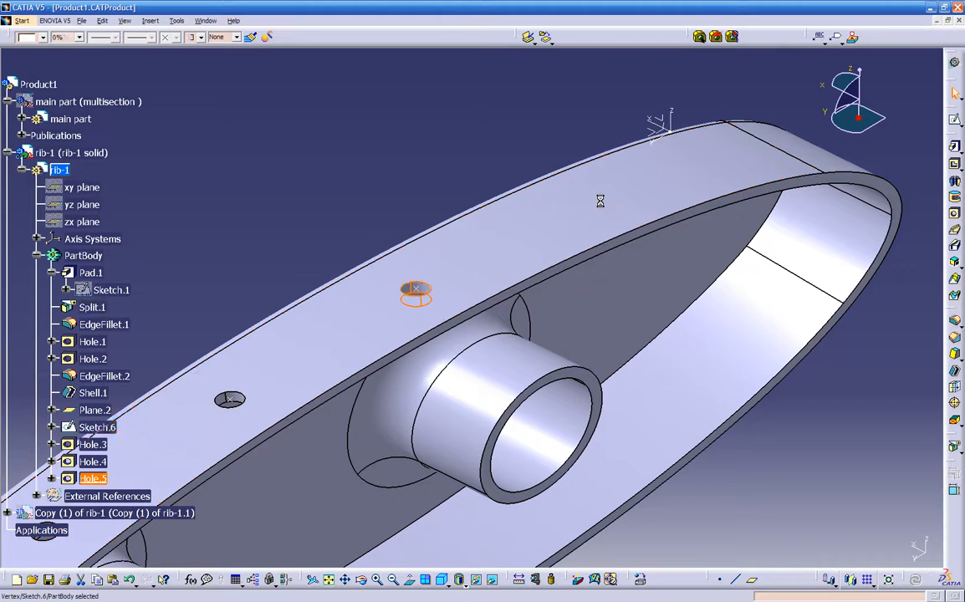
{"action": "left_click", "coordinate": [954, 215]}
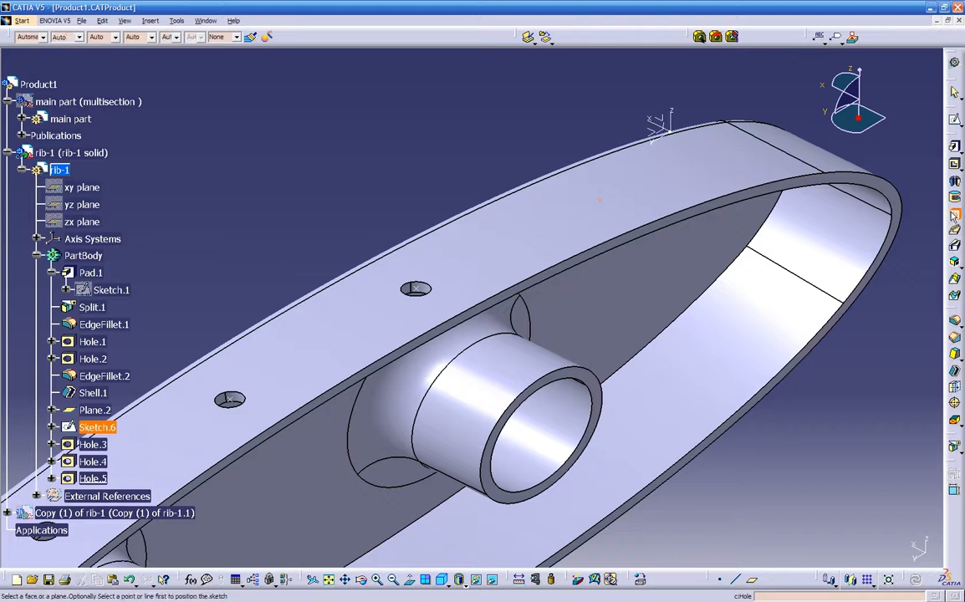
{"action": "left_click", "coordinate": [597, 199]}
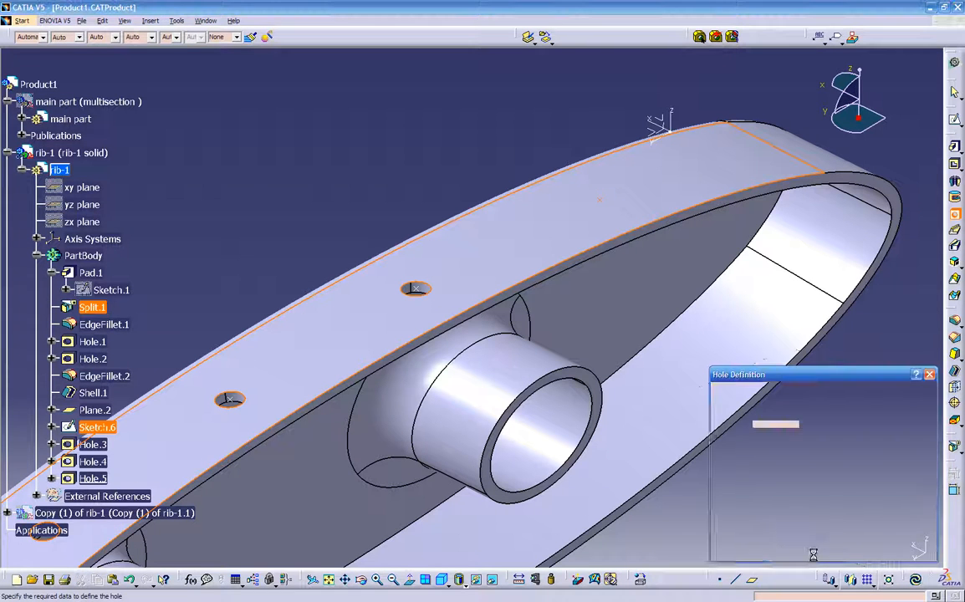
{"action": "left_click", "coordinate": [814, 551]}
Step: Open a sketch on rib-1's flat closed face, the one with the two large flared holes
{"action": "middle_click_drag", "start_coordinate": [602, 420], "coordinate": [508, 292]}
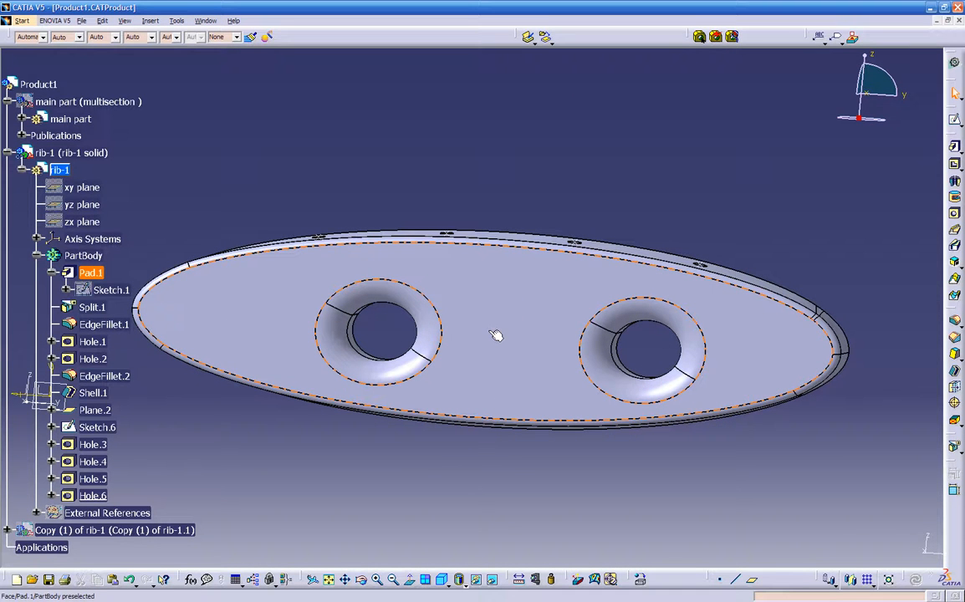
{"action": "middle_click_drag", "start_coordinate": [430, 455], "coordinate": [594, 334]}
{"action": "left_click", "coordinate": [614, 270]}
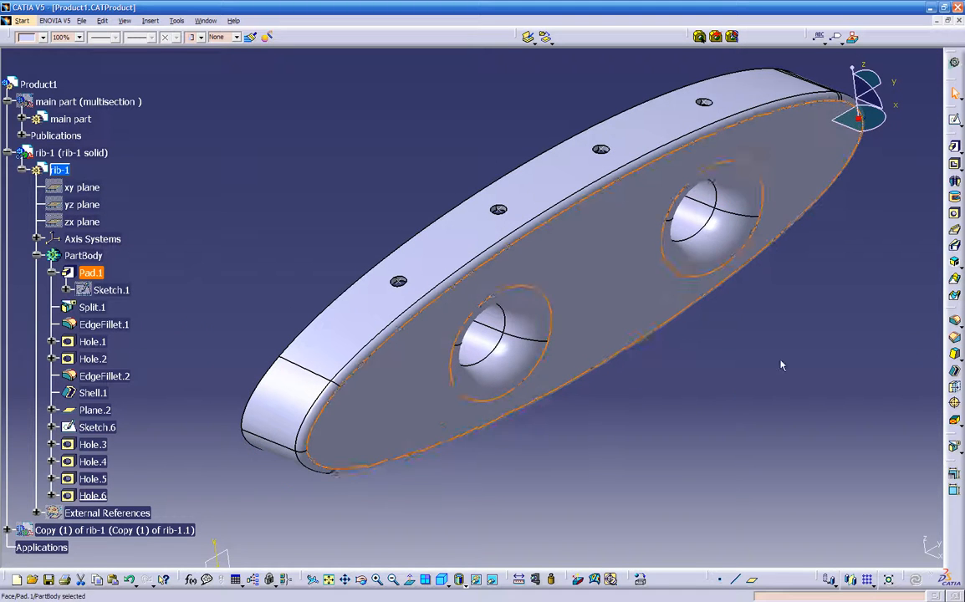
{"action": "middle_click_drag", "start_coordinate": [736, 334], "coordinate": [656, 354]}
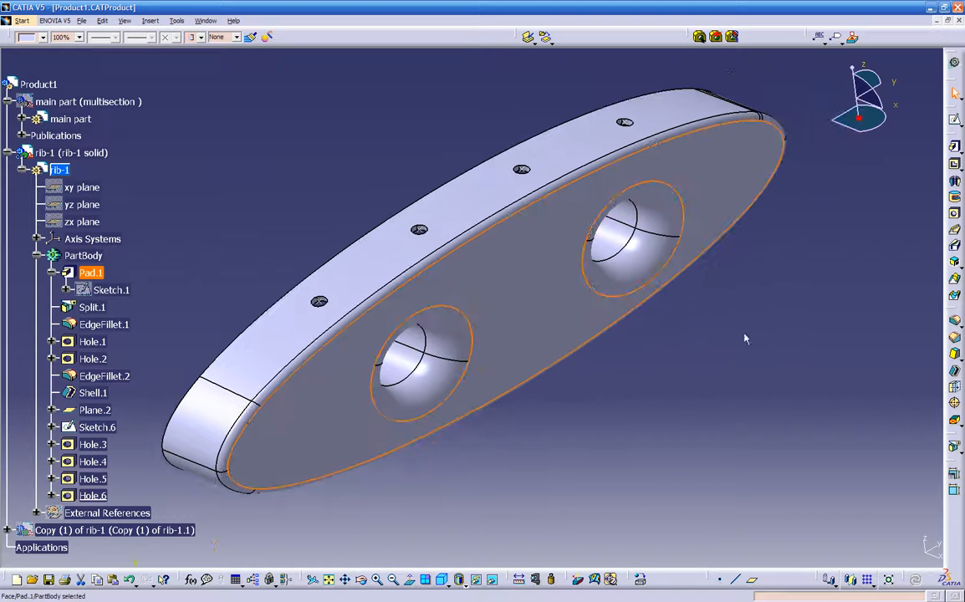
{"action": "left_click", "coordinate": [955, 122]}
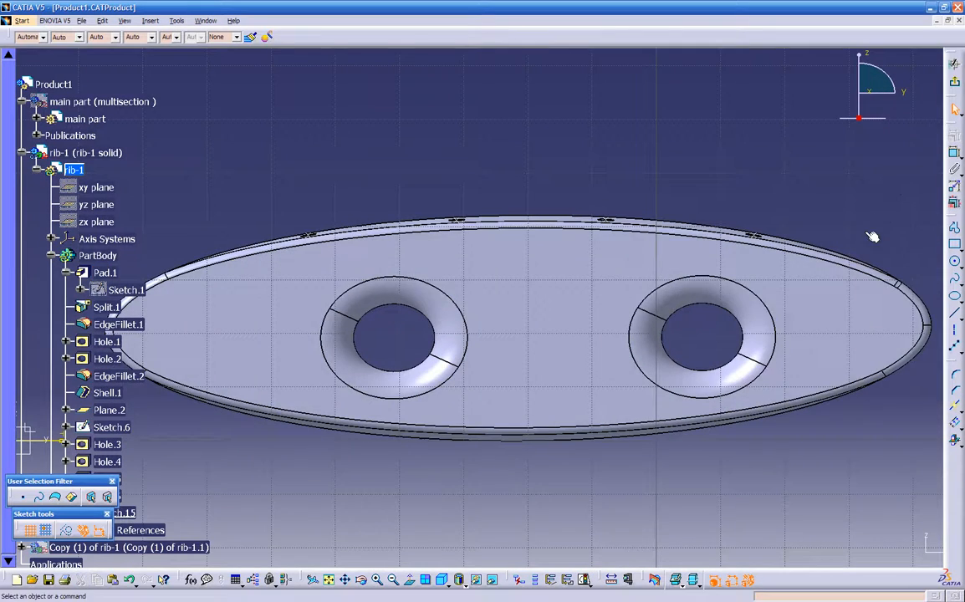
{"action": "mouse_move", "coordinate": [622, 286]}
{"action": "middle_mouse_down", "text": "ctrl"}
{"action": "mouse_move", "coordinate": [620, 320]}
{"action": "mouse_move", "coordinate": [628, 310]}
{"action": "middle_mouse_up", "text": "ctrl"}
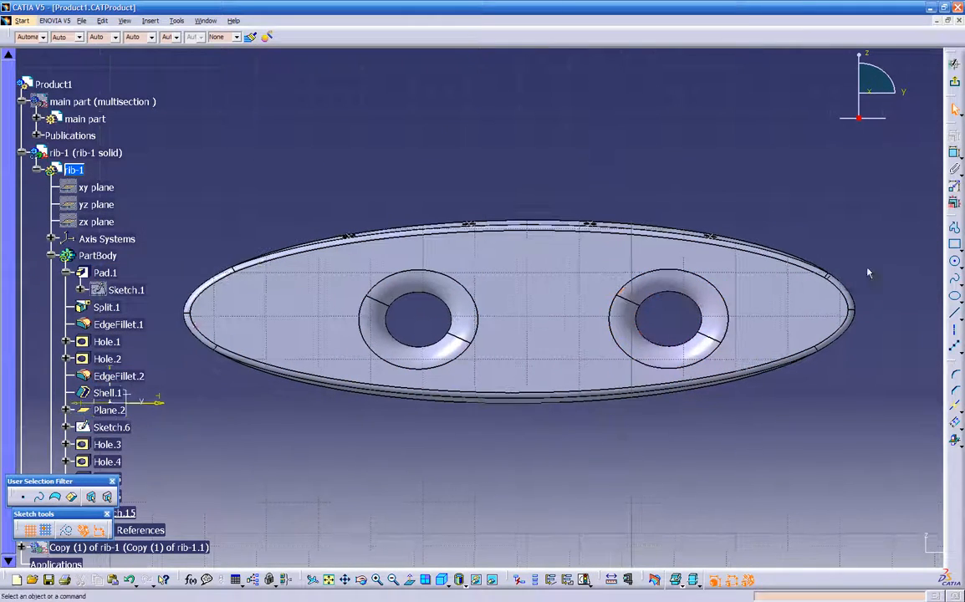
Step: Sketch four points on rib-1's flat face: one near each end and two between the flared holes, near the upper and lower edges
{"action": "left_click", "coordinate": [958, 350]}
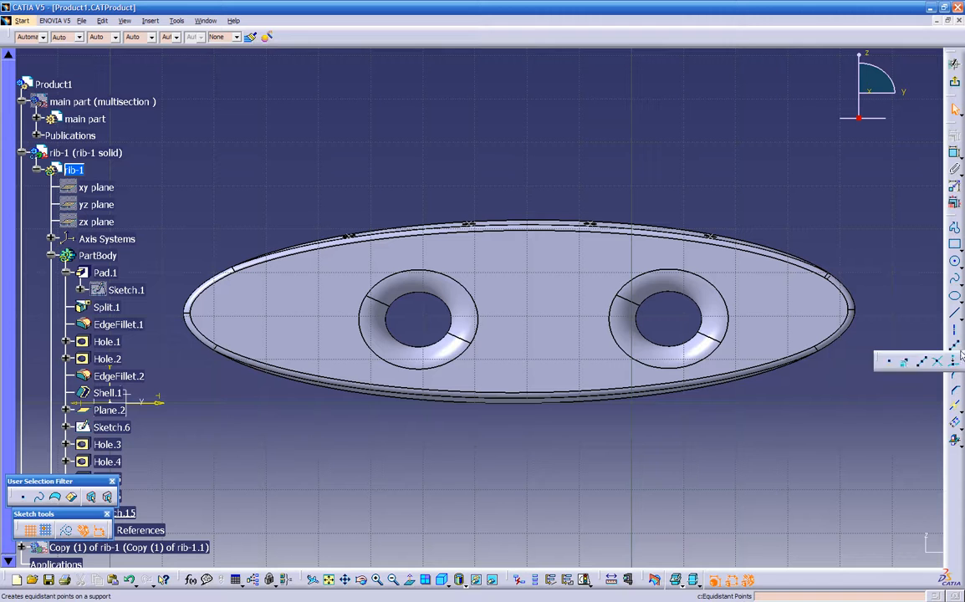
{"action": "left_click", "coordinate": [891, 363]}
{"action": "left_click", "coordinate": [280, 313]}
{"action": "left_click", "coordinate": [523, 255]}
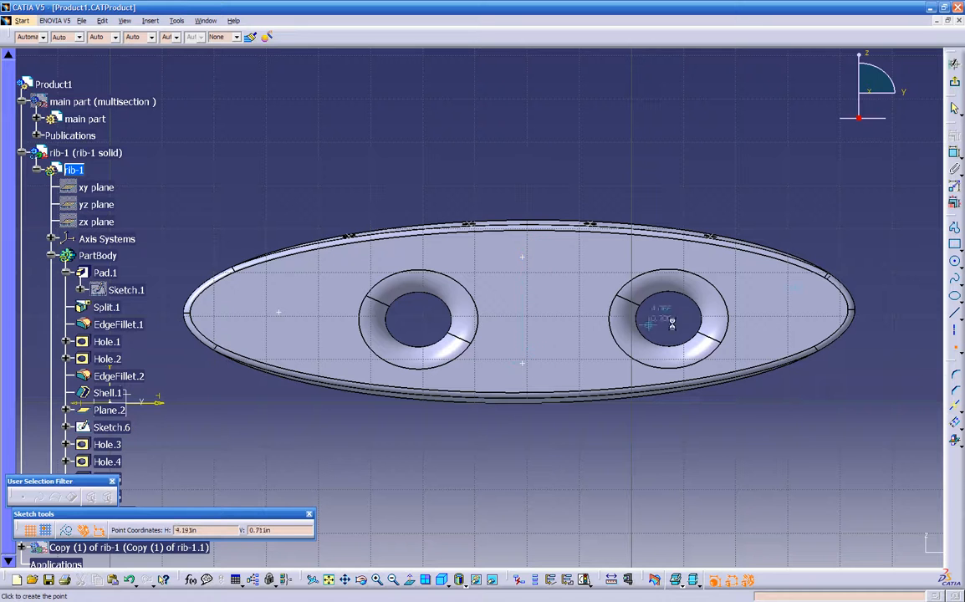
{"action": "left_click", "coordinate": [789, 312]}
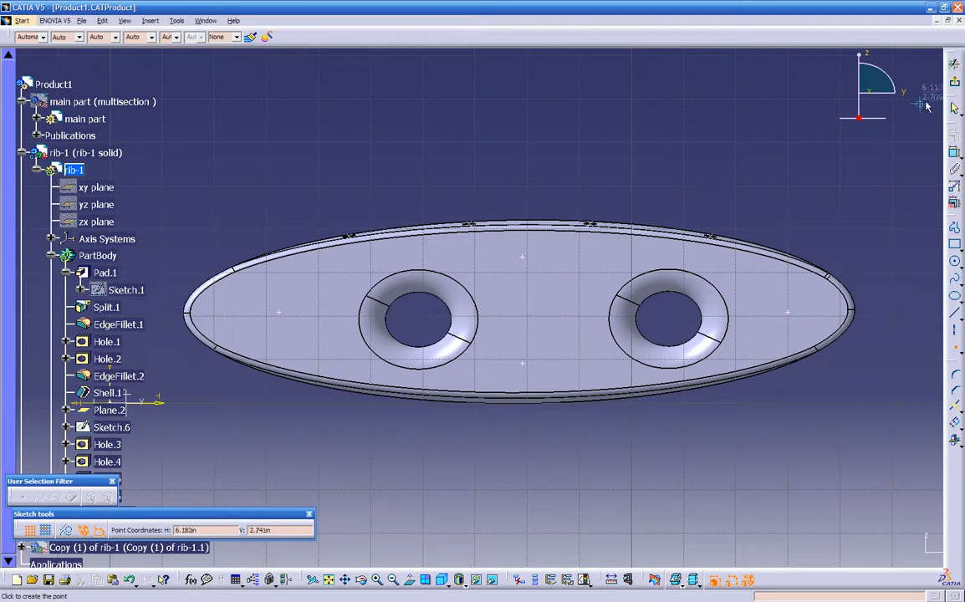
{"action": "left_click", "coordinate": [954, 63]}
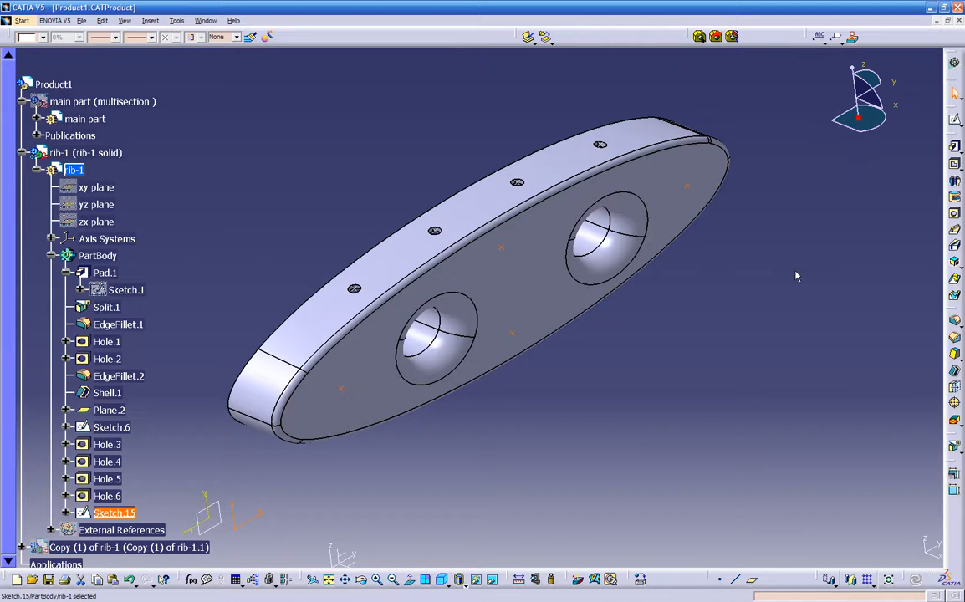
{"action": "left_click", "coordinate": [736, 372]}
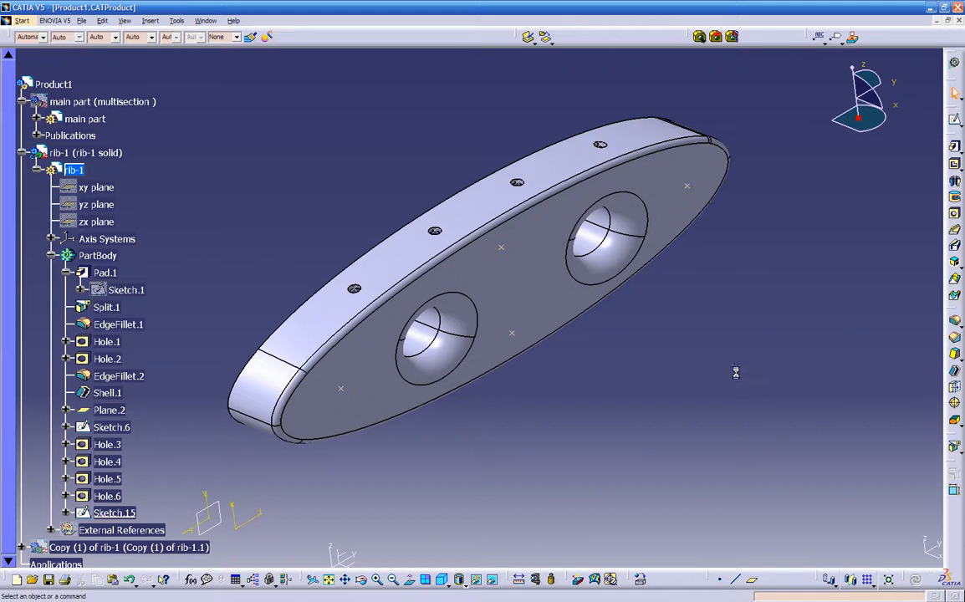
Step: Create a 0.25 in diameter, up-to-next hole on rib-1's flat face, centred on the sketched end point nearest the visible rounded rim end
{"action": "left_click", "coordinate": [341, 389]}
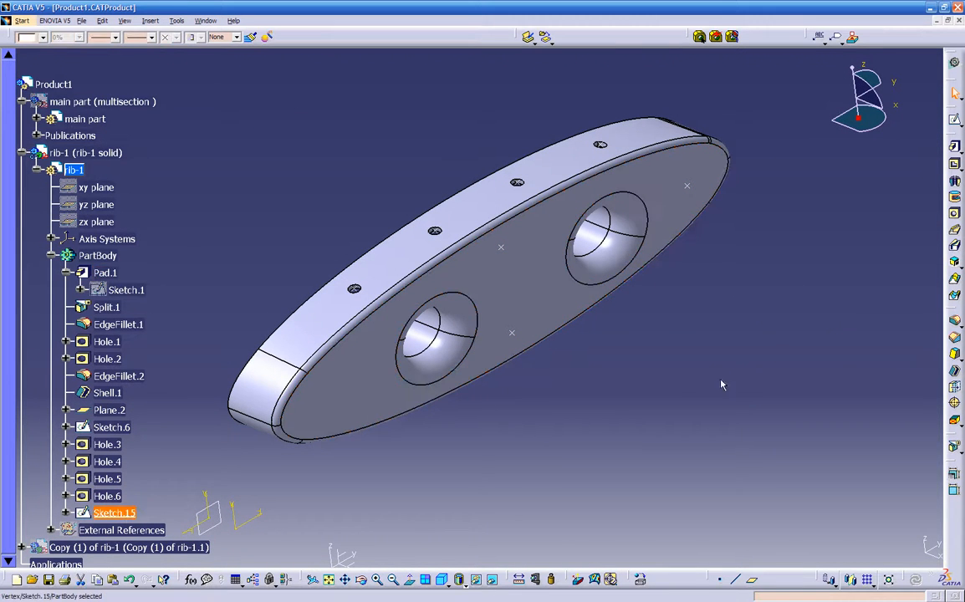
{"action": "left_click", "coordinate": [956, 216]}
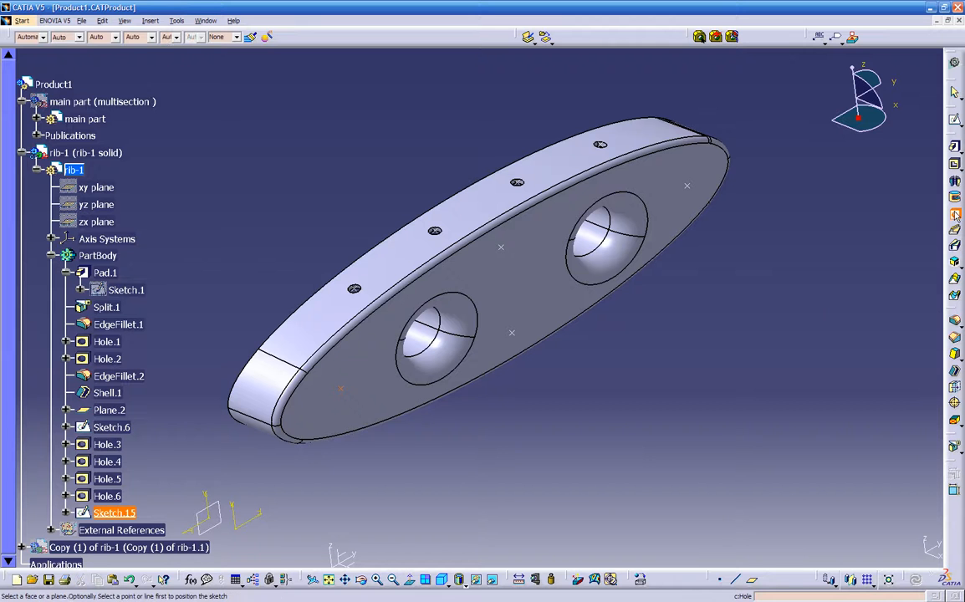
{"action": "left_click", "coordinate": [431, 380]}
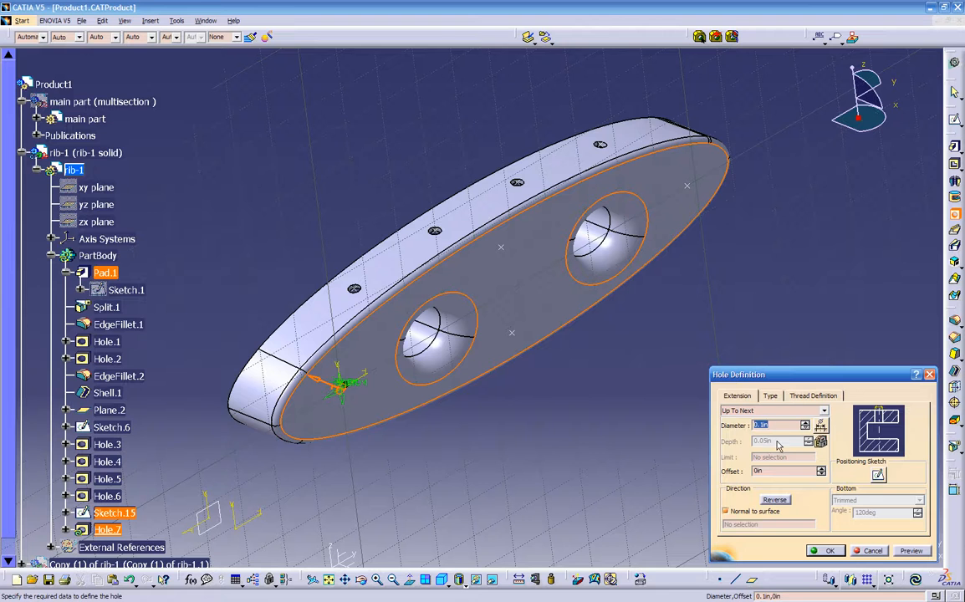
{"action": "left_click", "coordinate": [908, 550]}
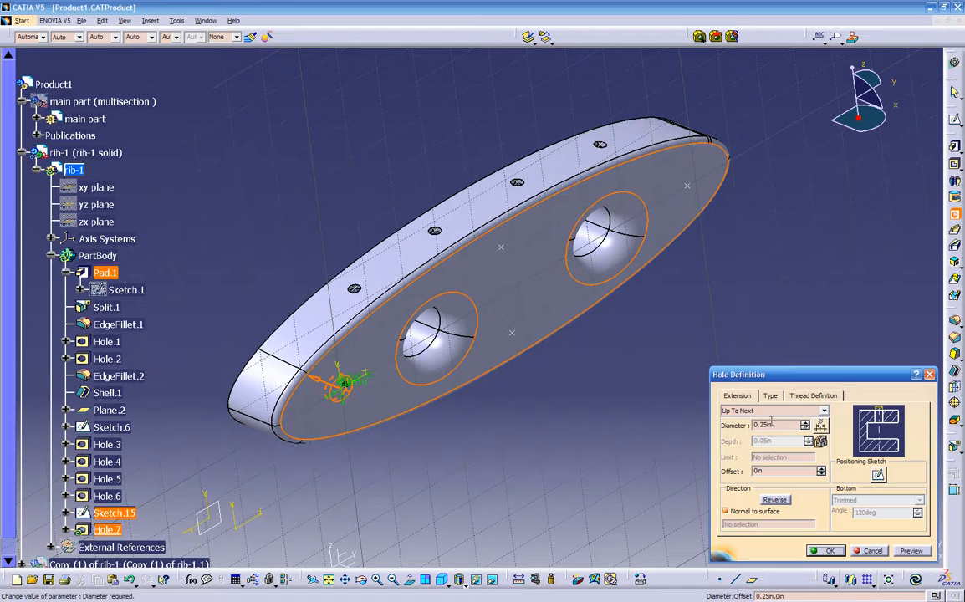
{"action": "left_click", "coordinate": [824, 550]}
{"action": "middle_click_drag", "start_coordinate": [554, 461], "coordinate": [549, 410]}
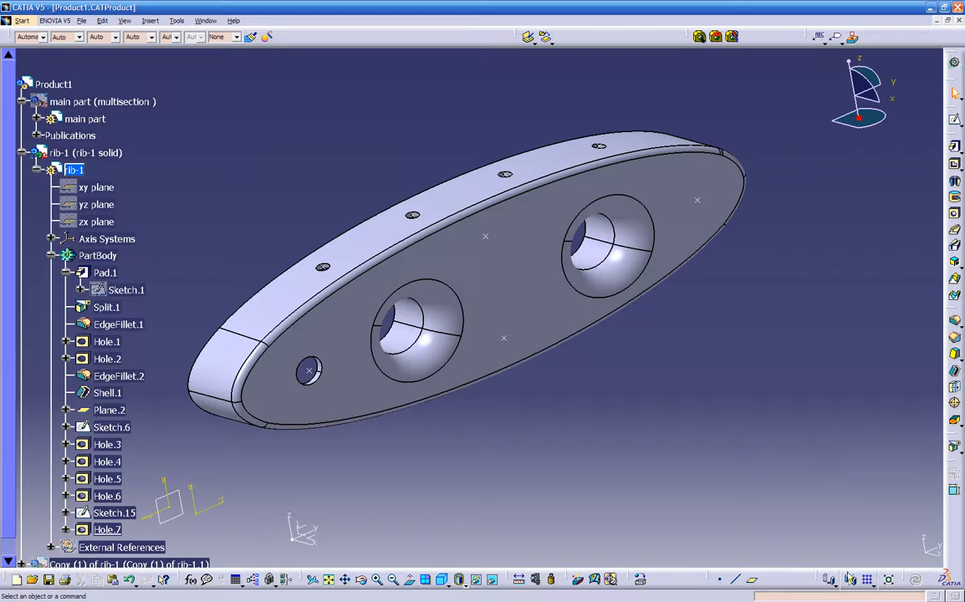
{"action": "left_click", "coordinate": [873, 585]}
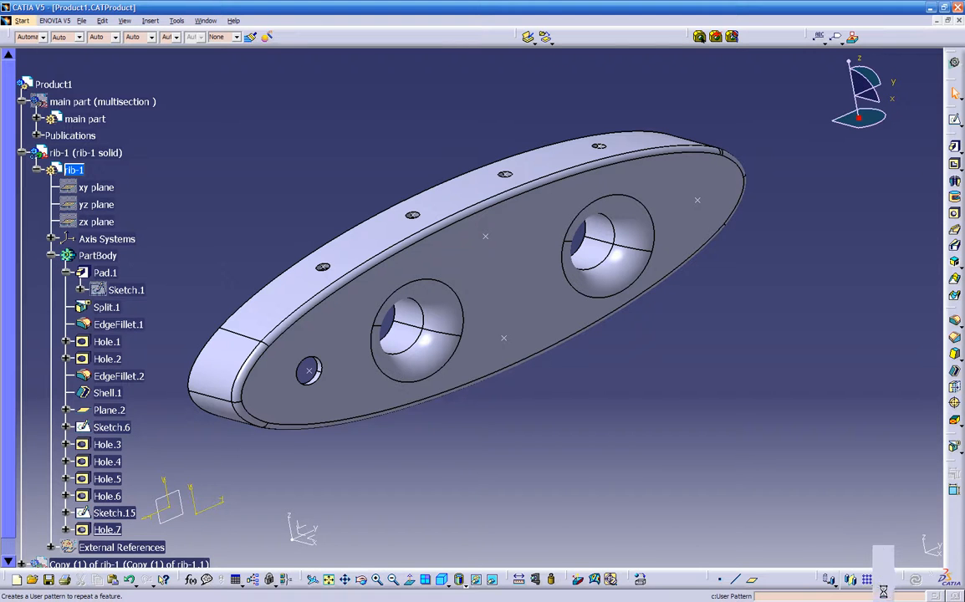
{"action": "left_click", "coordinate": [883, 593]}
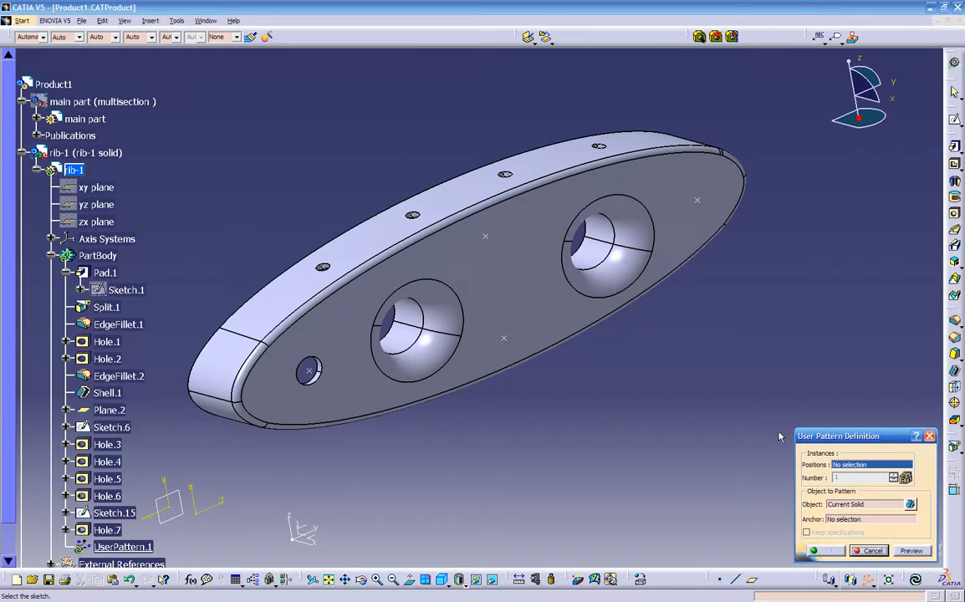
{"action": "left_click", "coordinate": [314, 373]}
{"action": "left_click", "coordinate": [309, 370]}
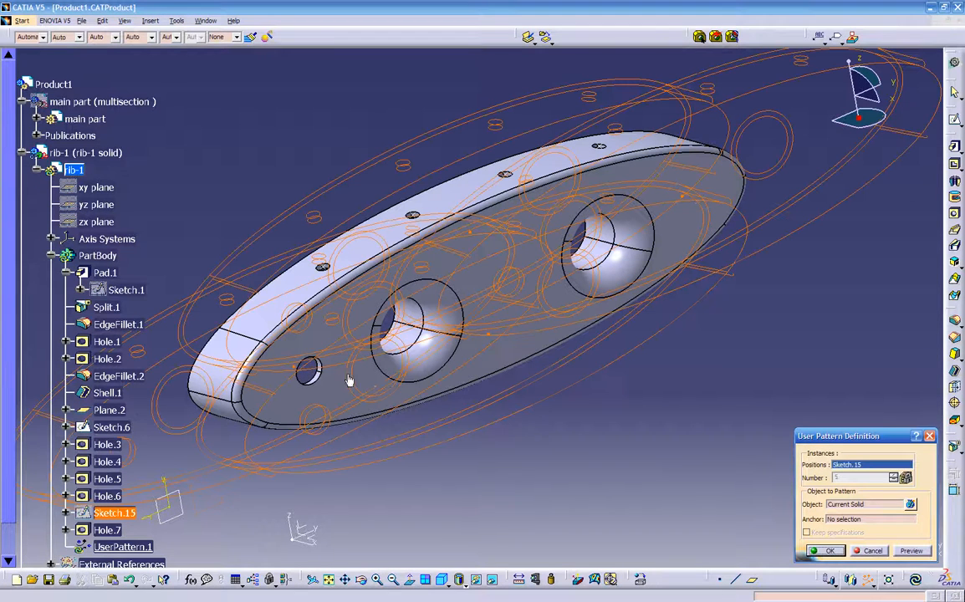
{"action": "left_click", "coordinate": [870, 552]}
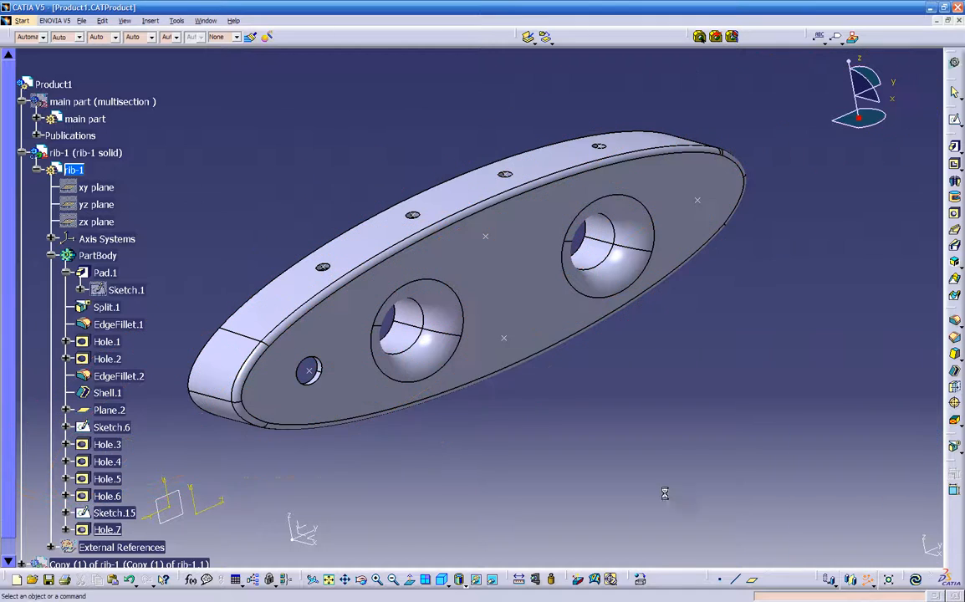
Step: Preview a user pattern of the 0.25 in hole at the points of Sketch.15, then cancel it
{"action": "middle_click_drag", "start_coordinate": [487, 470], "coordinate": [497, 450]}
{"action": "scroll", "coordinate": [497, 452], "scroll_direction": "down", "scroll_amount": 2}
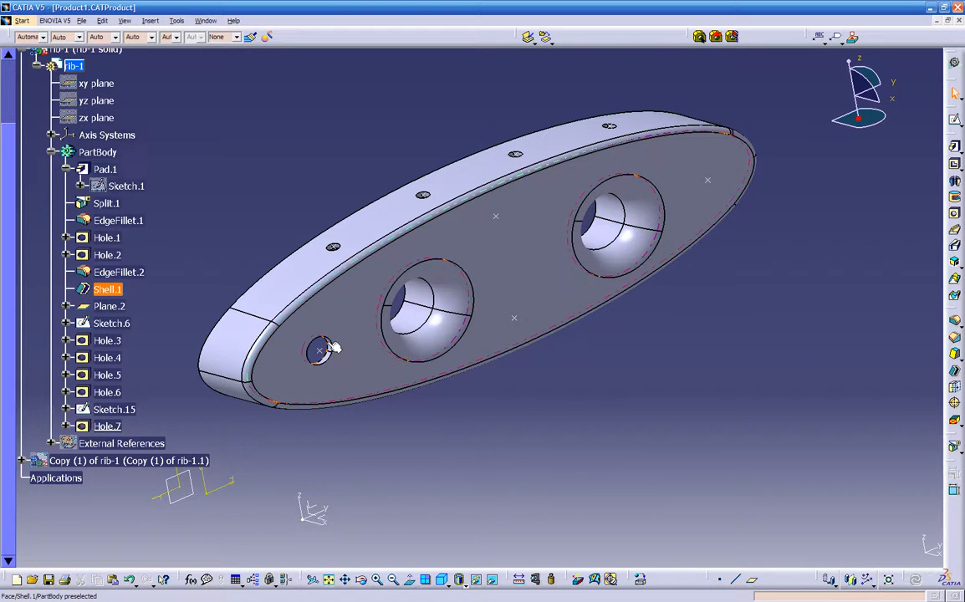
{"action": "middle_click_drag", "start_coordinate": [337, 379], "coordinate": [304, 319], "text": "ctrl"}
{"action": "middle_click_drag", "start_coordinate": [48, 407], "coordinate": [575, 362]}
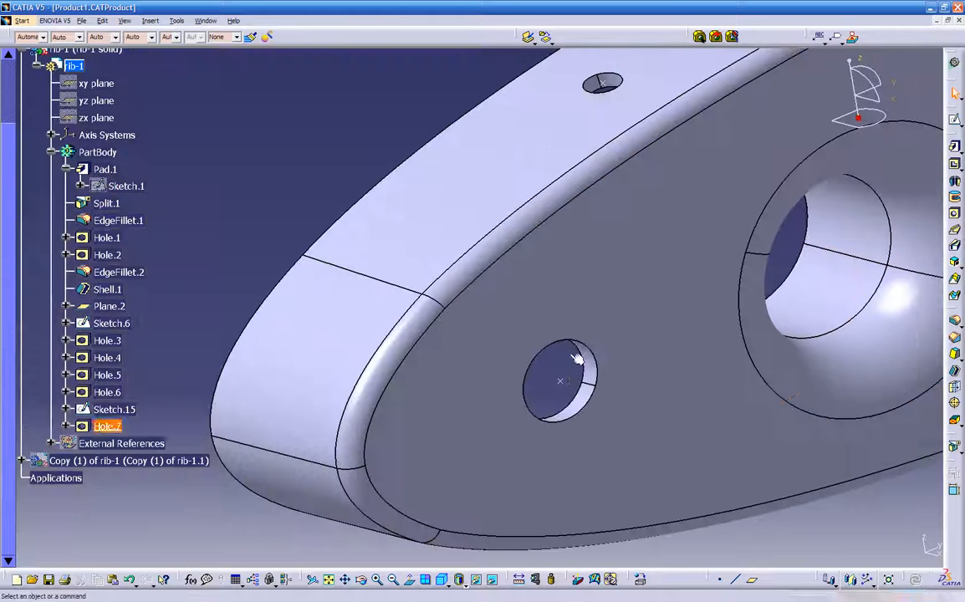
{"action": "left_click", "coordinate": [572, 416]}
{"action": "middle_click_drag", "start_coordinate": [646, 377], "coordinate": [620, 453], "text": "ctrl"}
{"action": "middle_click_drag", "start_coordinate": [853, 398], "coordinate": [657, 413]}
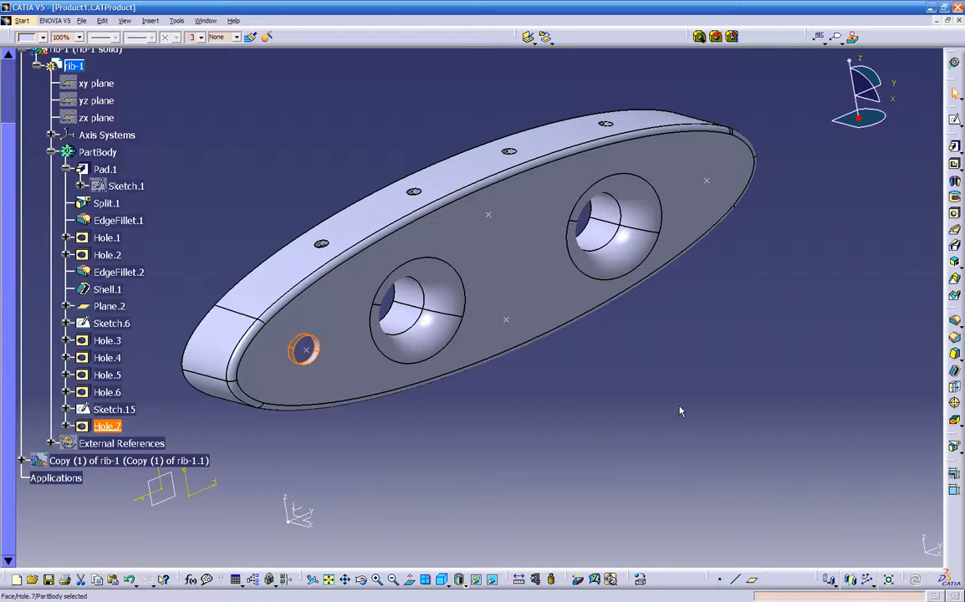
{"action": "left_click", "coordinate": [866, 578]}
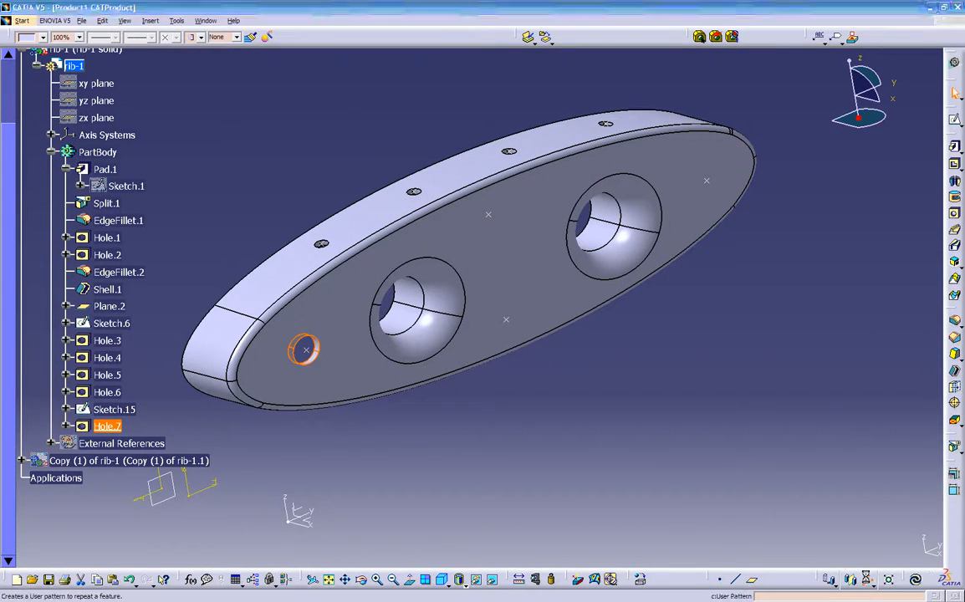
{"action": "left_click", "coordinate": [129, 409]}
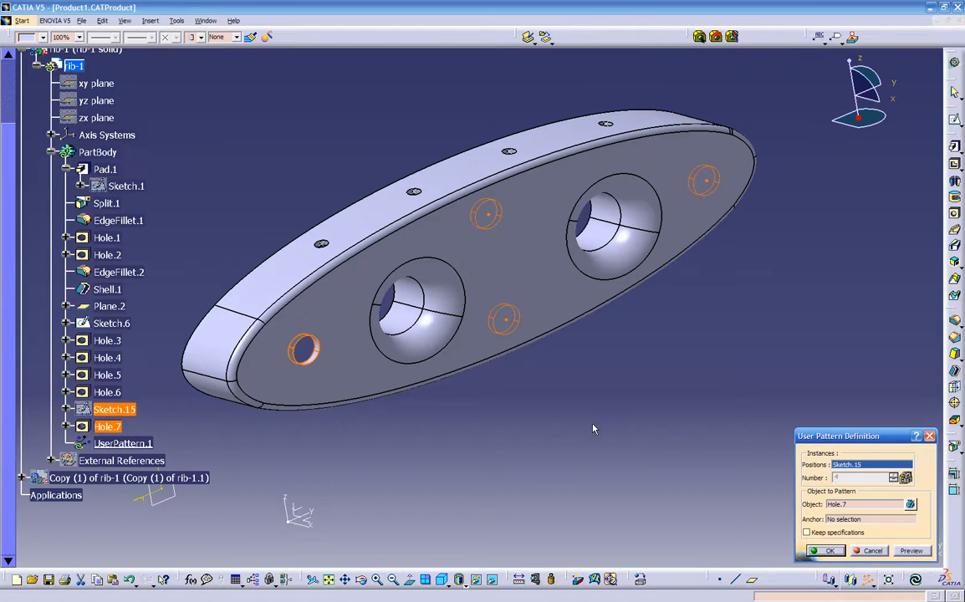
{"action": "left_click", "coordinate": [913, 551]}
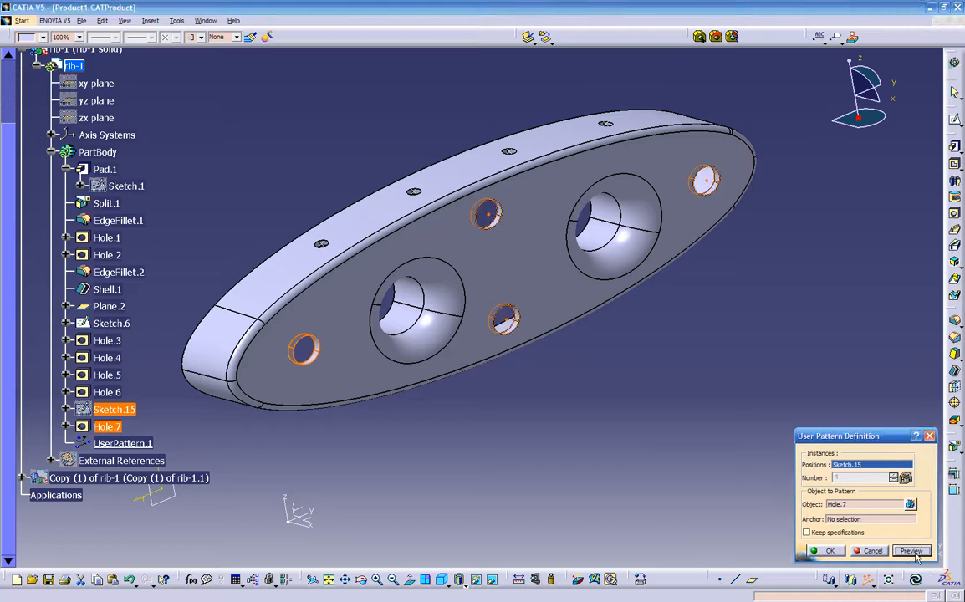
{"action": "middle_click_drag", "start_coordinate": [566, 466], "coordinate": [455, 453]}
{"action": "left_click", "coordinate": [867, 552]}
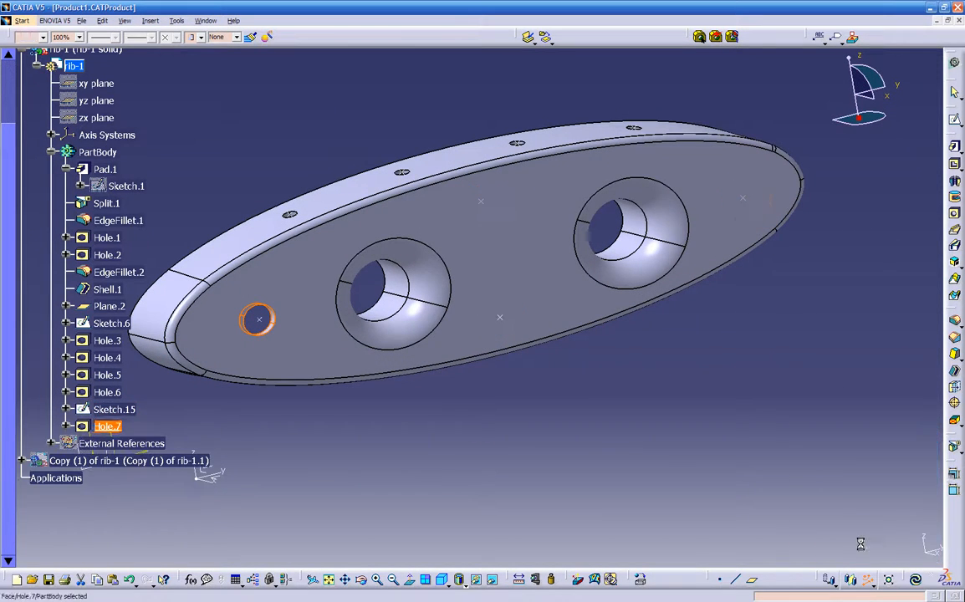
Step: Repeat the 0.25 in hole at the remaining points of Sketch.15 with a user pattern
{"action": "middle_click_drag", "start_coordinate": [606, 437], "coordinate": [761, 432]}
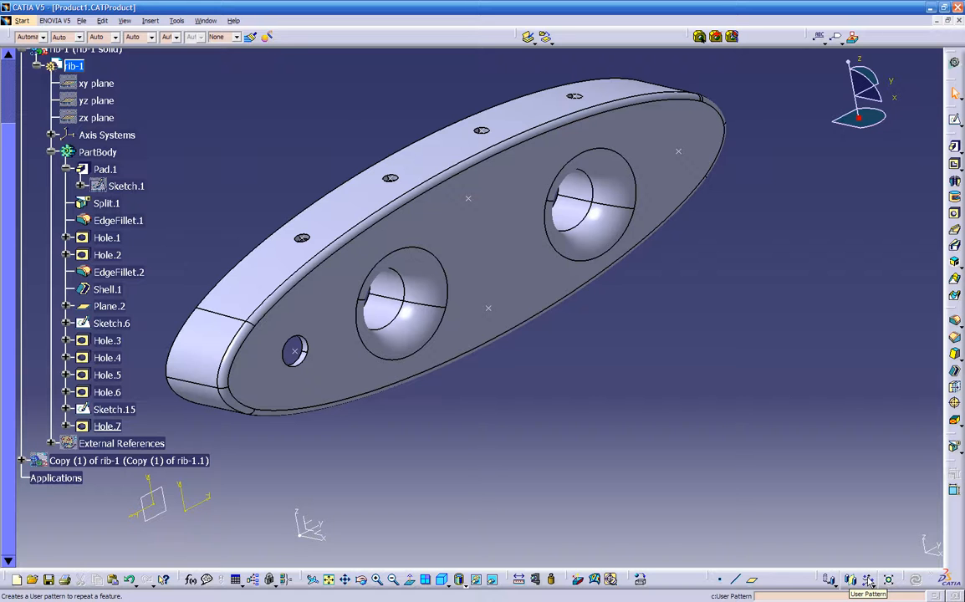
{"action": "middle_click_drag", "start_coordinate": [460, 347], "coordinate": [493, 419]}
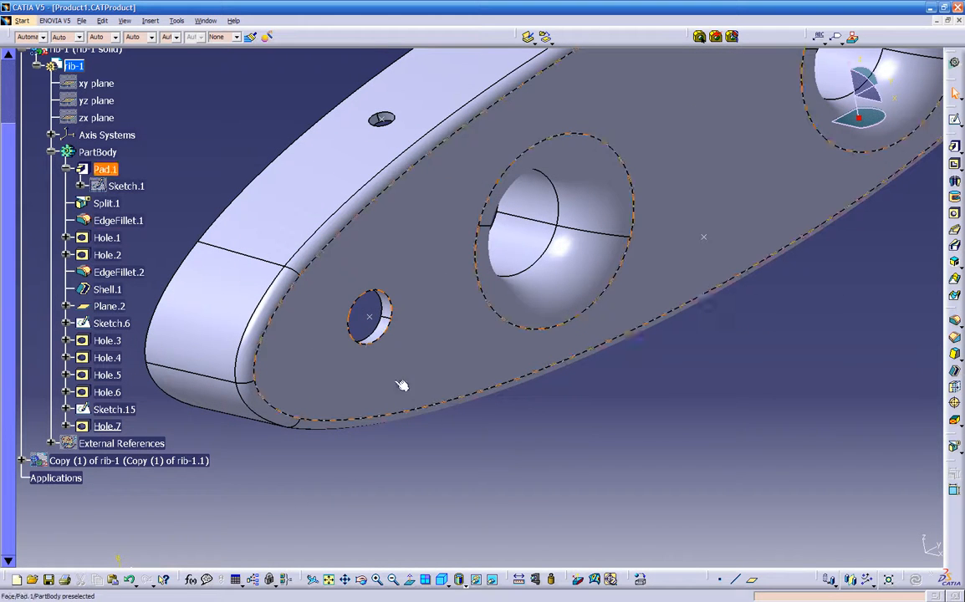
{"action": "left_click", "coordinate": [391, 309]}
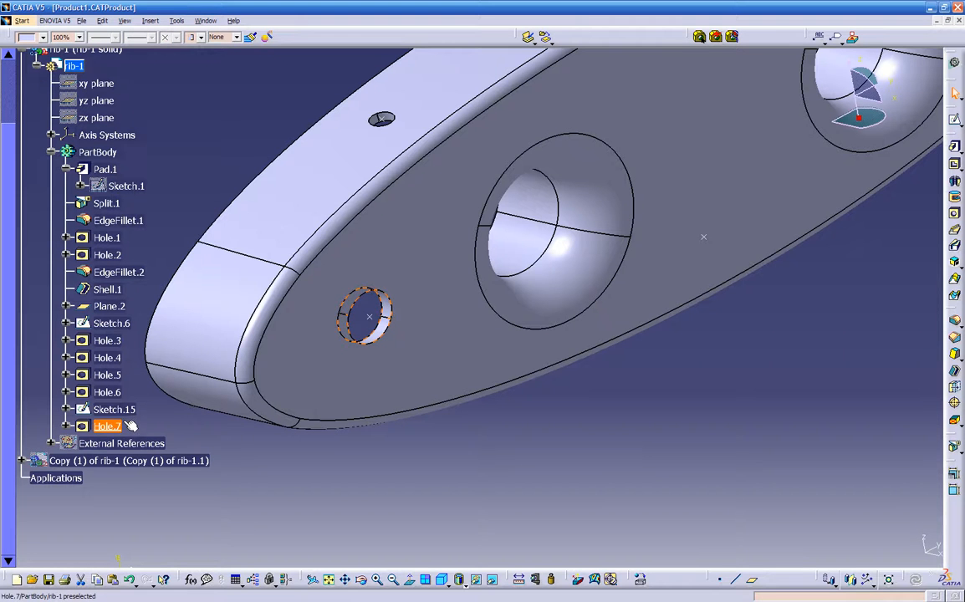
{"action": "left_click", "coordinate": [866, 579]}
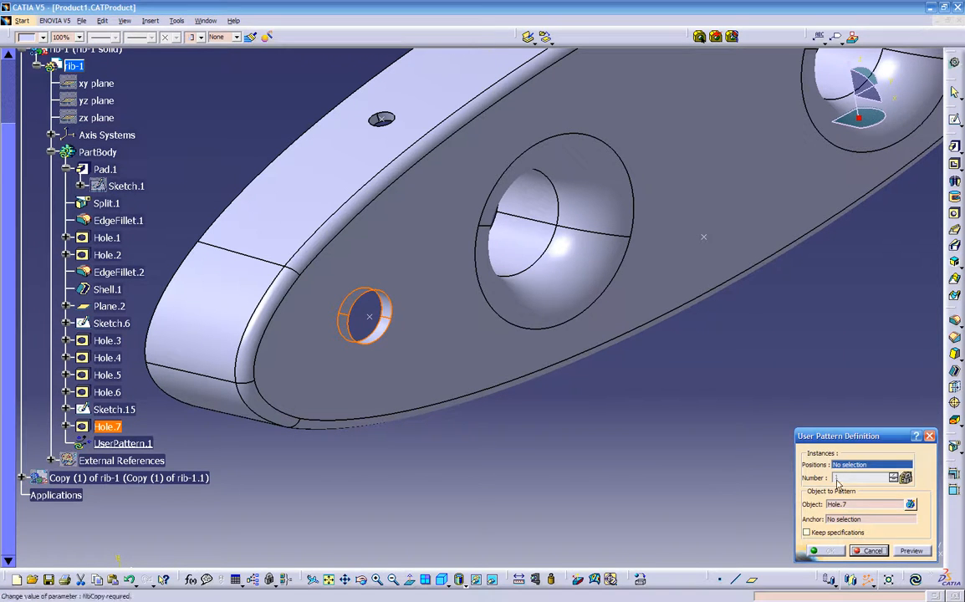
{"action": "middle_click_drag", "start_coordinate": [666, 448], "coordinate": [585, 547], "text": "ctrl"}
{"action": "middle_click_drag", "start_coordinate": [629, 420], "coordinate": [510, 460]}
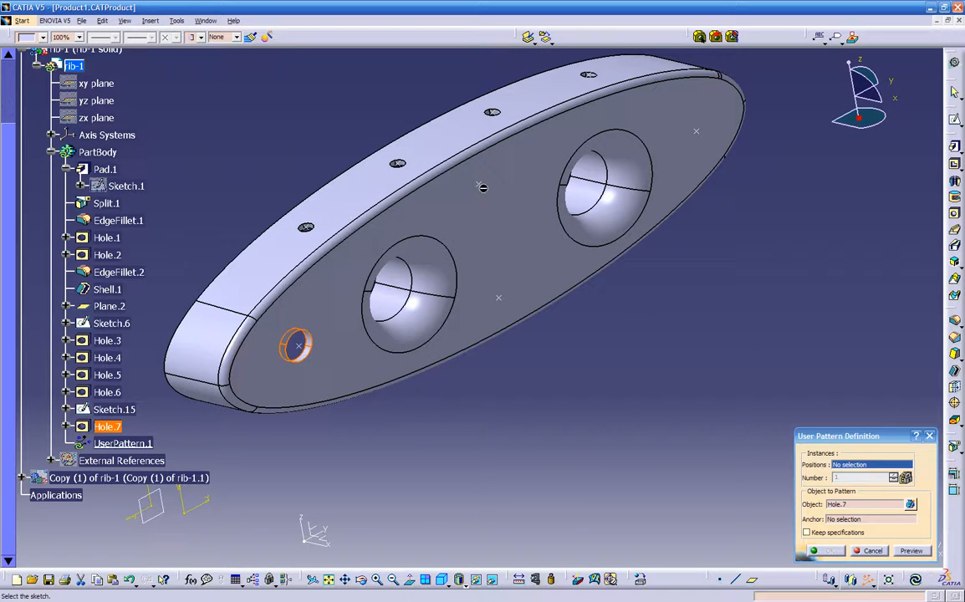
{"action": "left_click", "coordinate": [115, 409]}
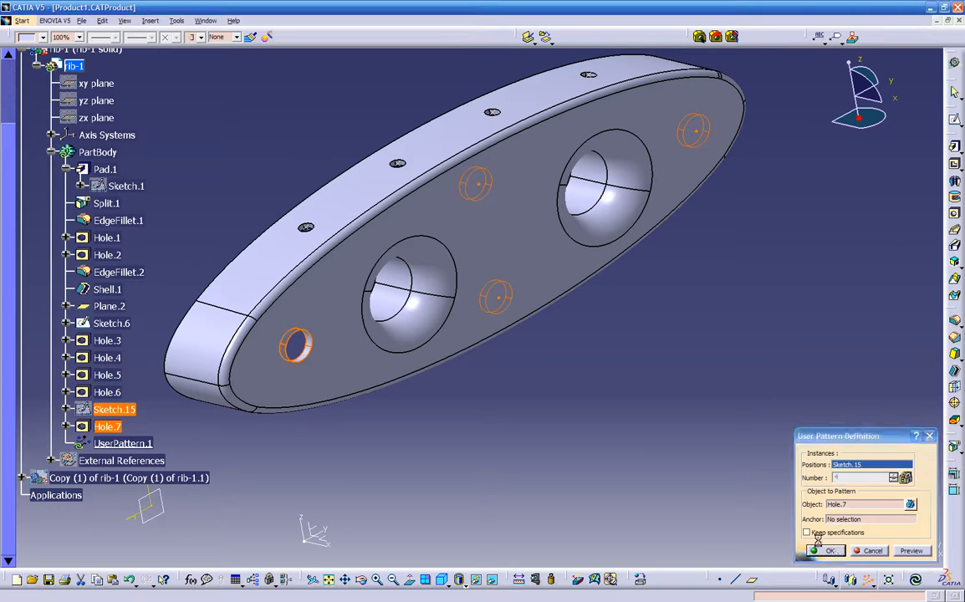
{"action": "left_click", "coordinate": [829, 550]}
{"action": "middle_click_drag", "start_coordinate": [586, 368], "coordinate": [549, 392]}
Step: Activate the top-level Product1 and show the hidden main part and the copy of rib-1
{"action": "scroll", "coordinate": [560, 410], "scroll_direction": "up", "scroll_amount": 2}
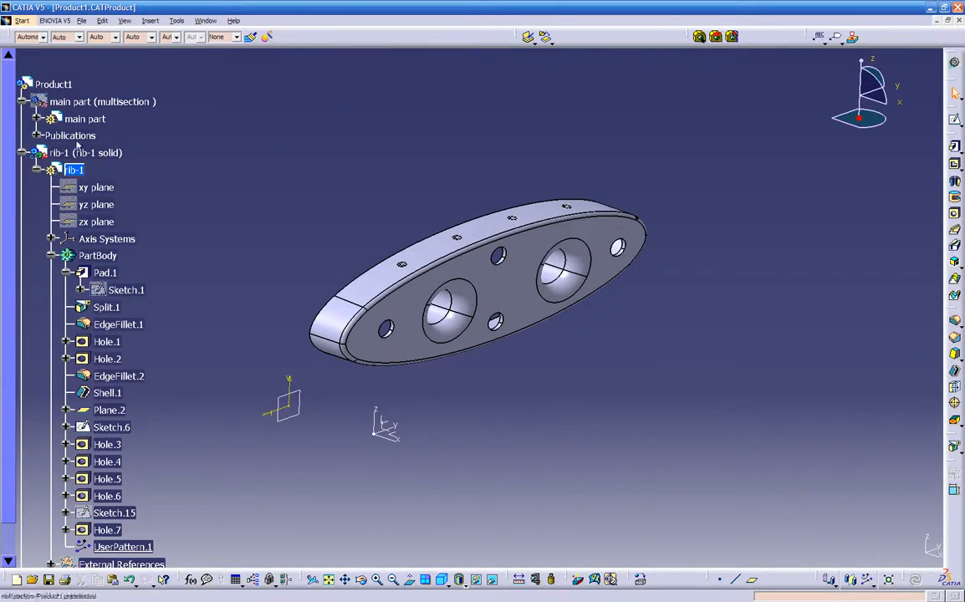
{"action": "double_click", "coordinate": [61, 85]}
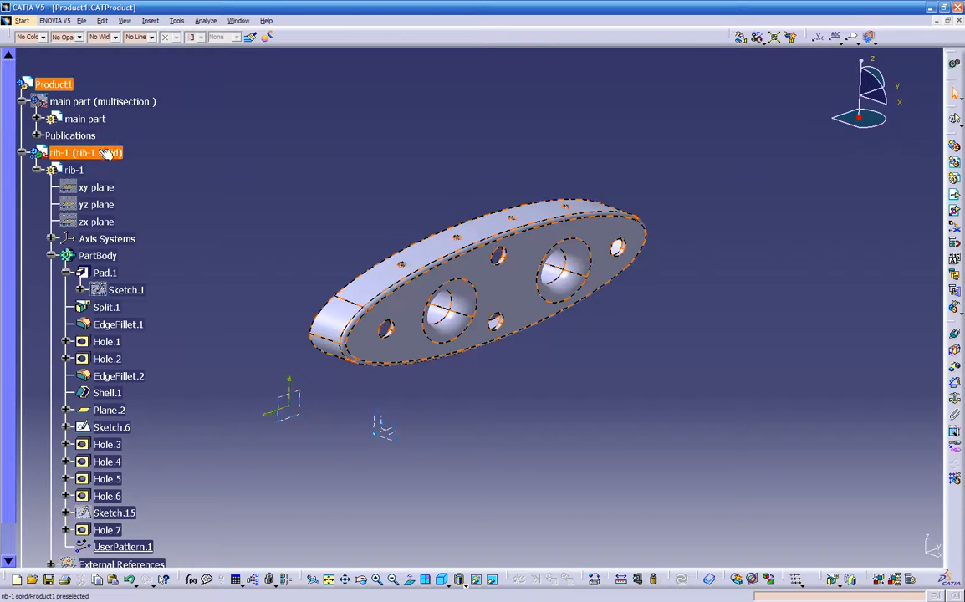
{"action": "right_click", "coordinate": [61, 103]}
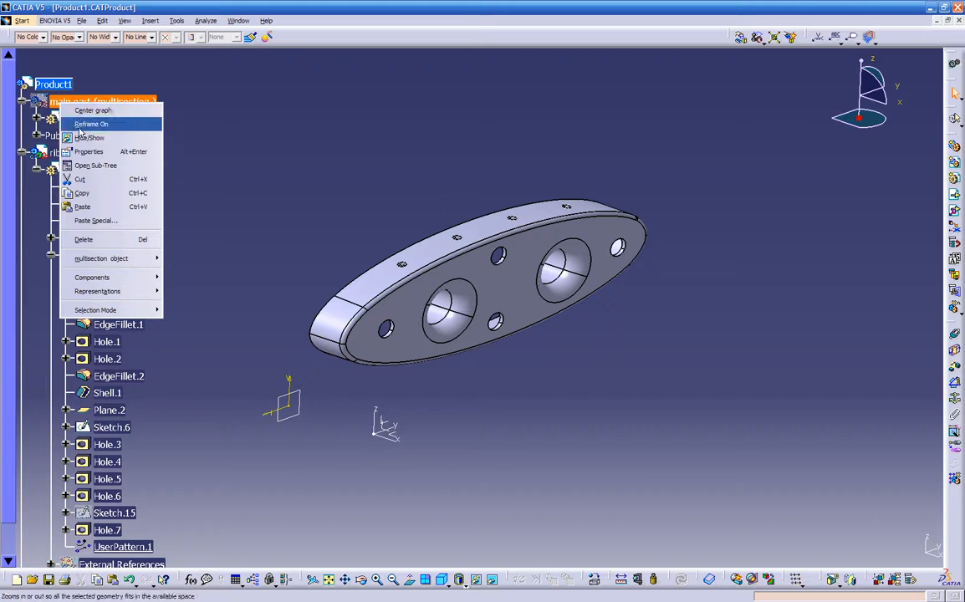
{"action": "left_click", "coordinate": [81, 137]}
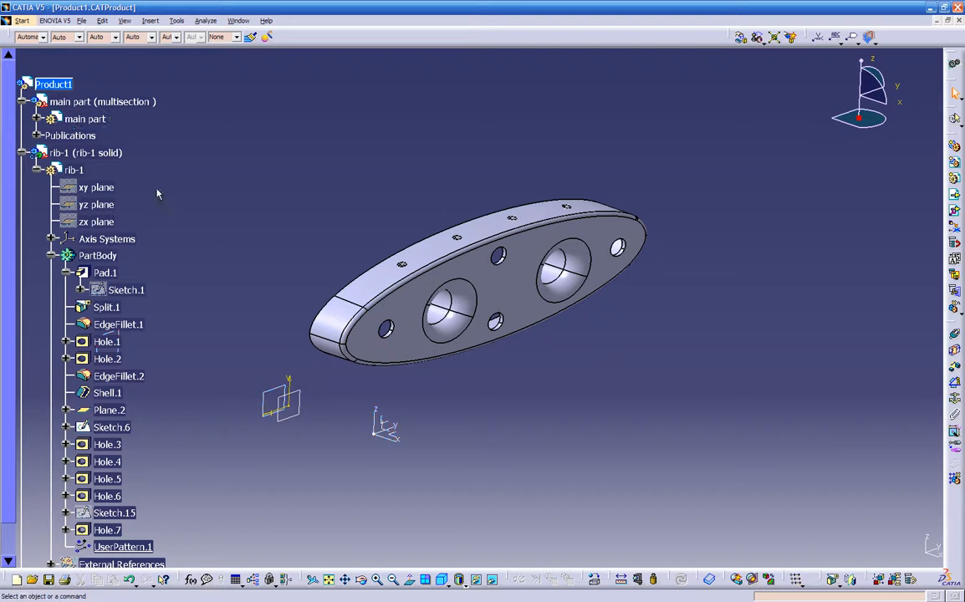
{"action": "left_click", "coordinate": [52, 256]}
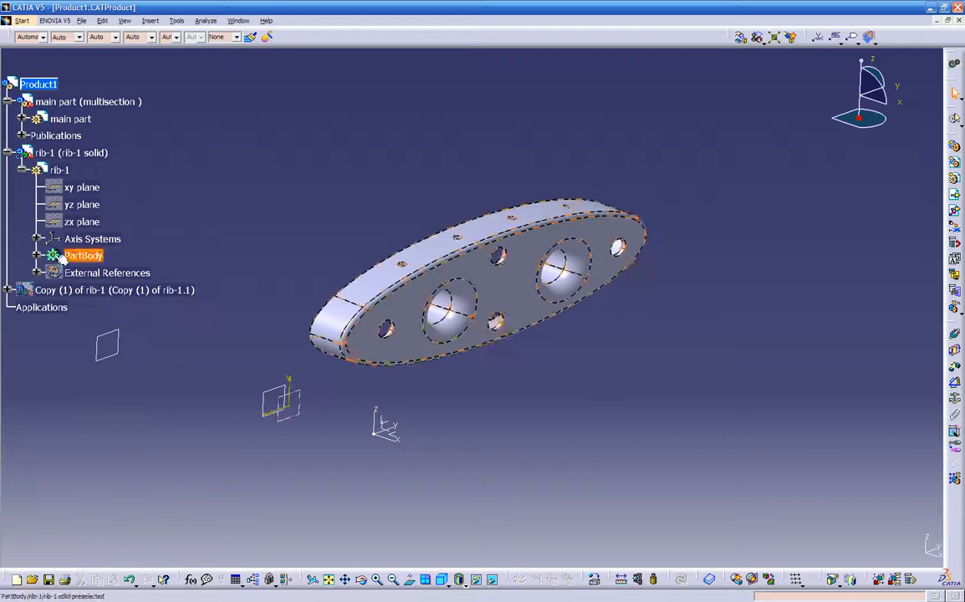
{"action": "right_click", "coordinate": [25, 290]}
{"action": "left_click", "coordinate": [56, 323]}
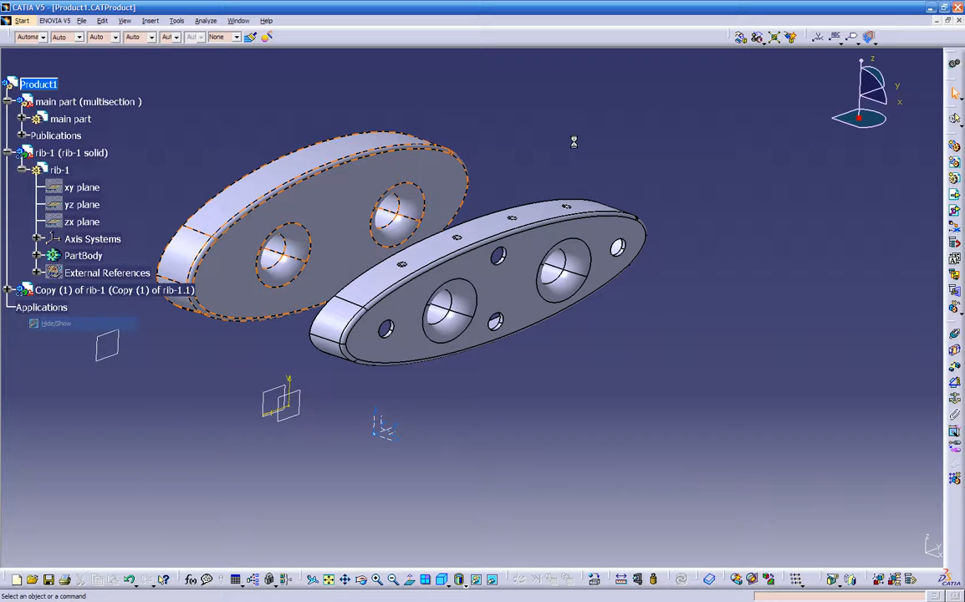
{"action": "mouse_move", "coordinate": [628, 181]}
{"action": "middle_mouse_down"}
{"action": "mouse_move", "coordinate": [687, 198]}
{"action": "mouse_move", "coordinate": [621, 195]}
{"action": "mouse_move", "coordinate": [641, 191]}
{"action": "middle_mouse_up"}
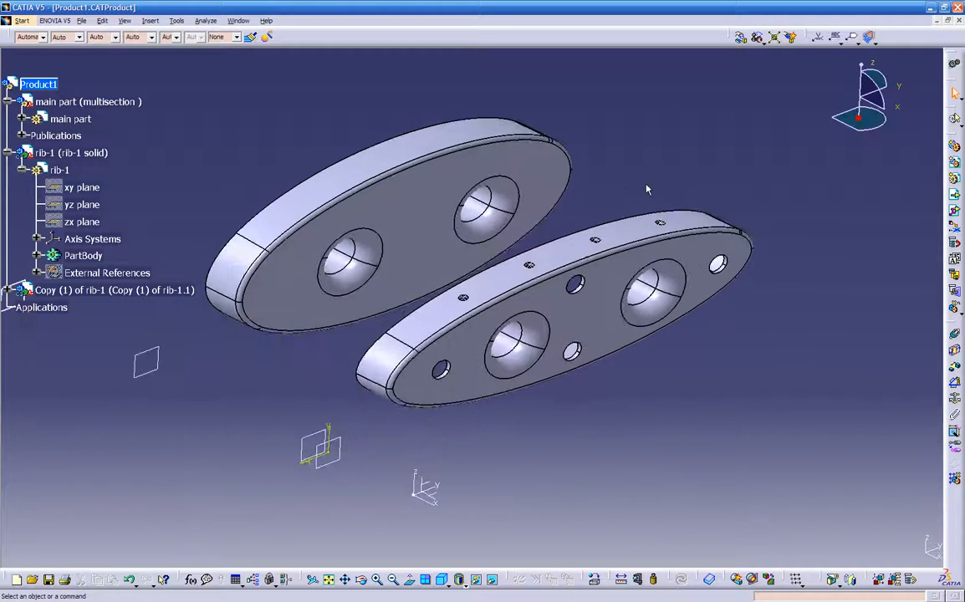
Step: Save Product1 together with the modified main part, rib-1 and the new copy of rib-1
{"action": "left_click", "coordinate": [82, 21]}
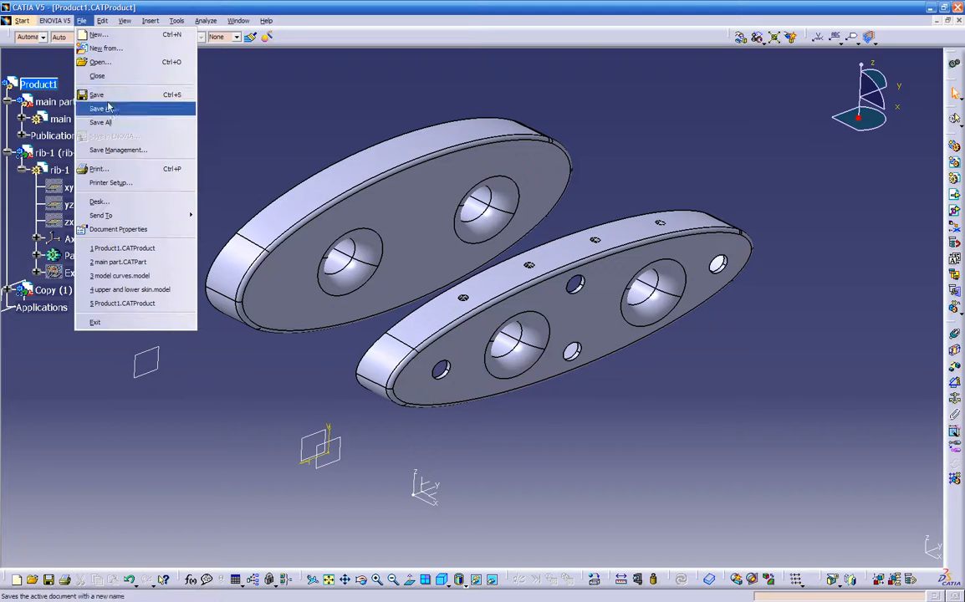
{"action": "left_click", "coordinate": [108, 149]}
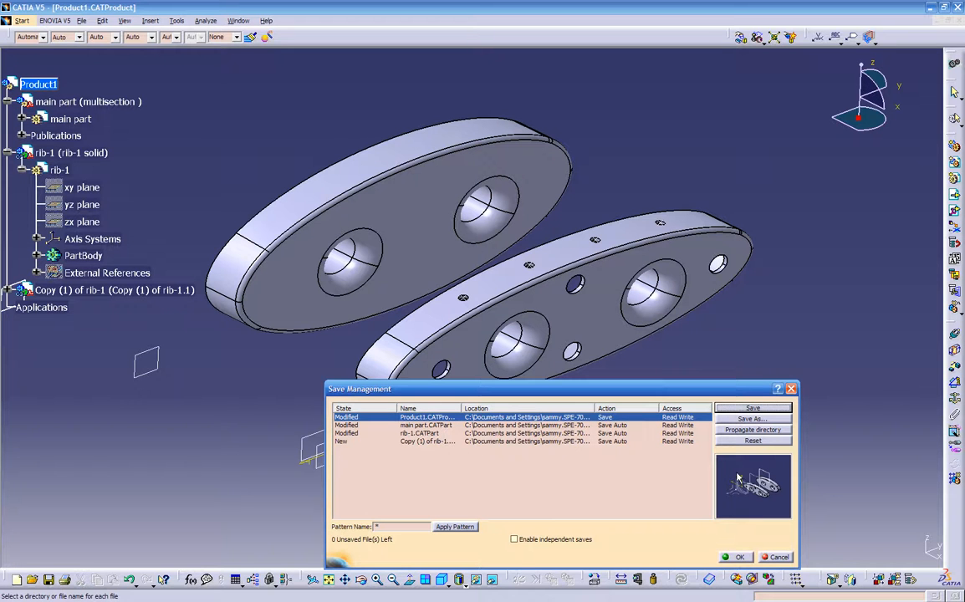
{"action": "left_click", "coordinate": [739, 558]}
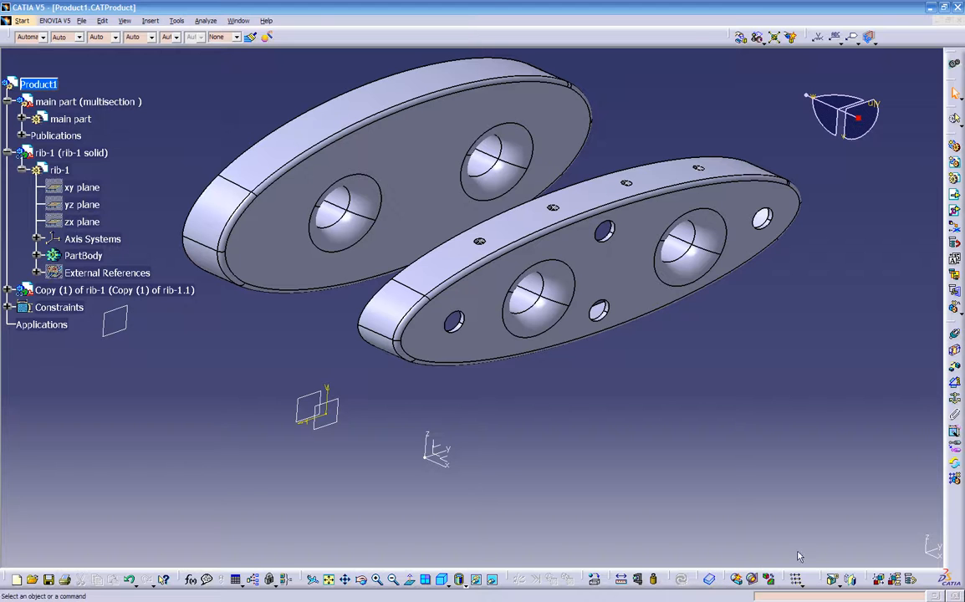
Step: Open the ISO Standards parts catalog, look through its component families and enter the Screws family
{"action": "right_click", "coordinate": [951, 511]}
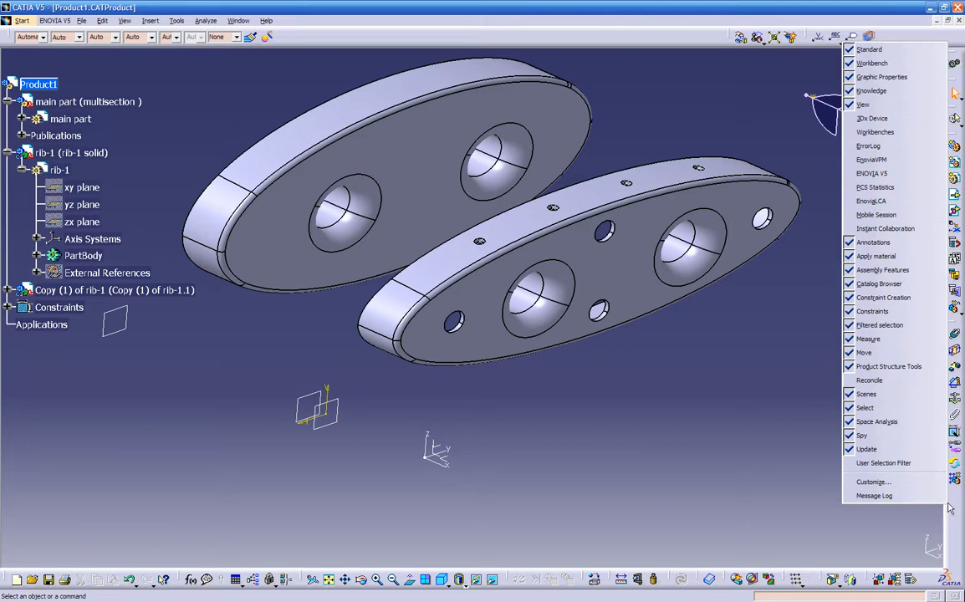
{"action": "left_click", "coordinate": [854, 286]}
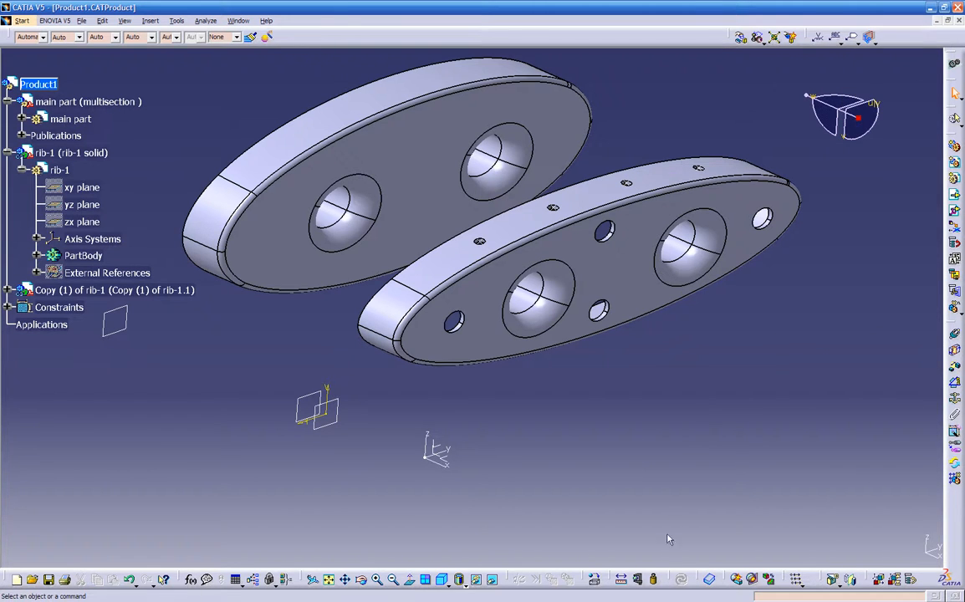
{"action": "left_click", "coordinate": [709, 578]}
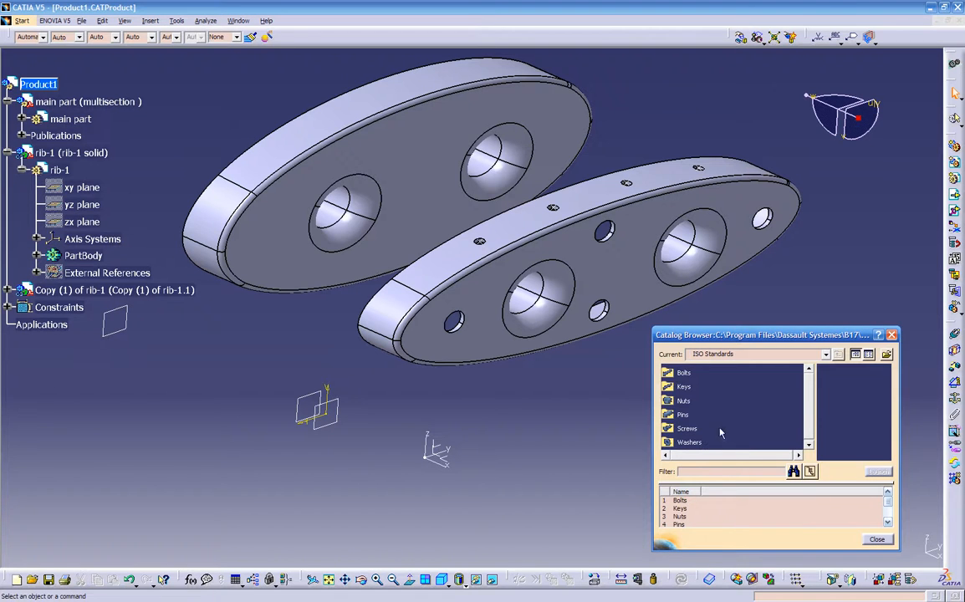
{"action": "left_click", "coordinate": [683, 386]}
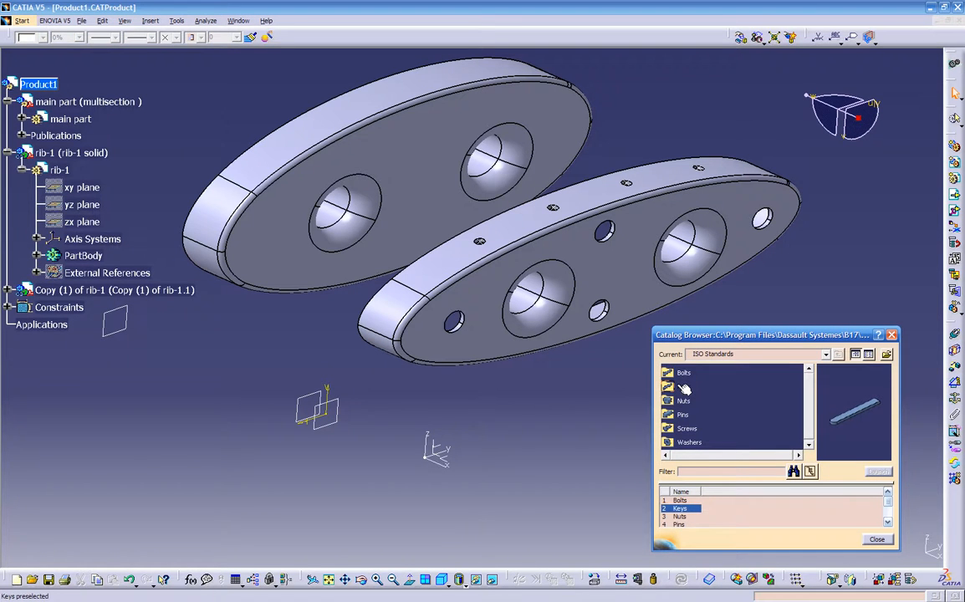
{"action": "left_click", "coordinate": [684, 401]}
{"action": "left_click", "coordinate": [684, 415]}
{"action": "left_click", "coordinate": [687, 429]}
{"action": "left_click", "coordinate": [688, 442]}
{"action": "scroll", "coordinate": [685, 409], "scroll_direction": "down", "scroll_amount": 1}
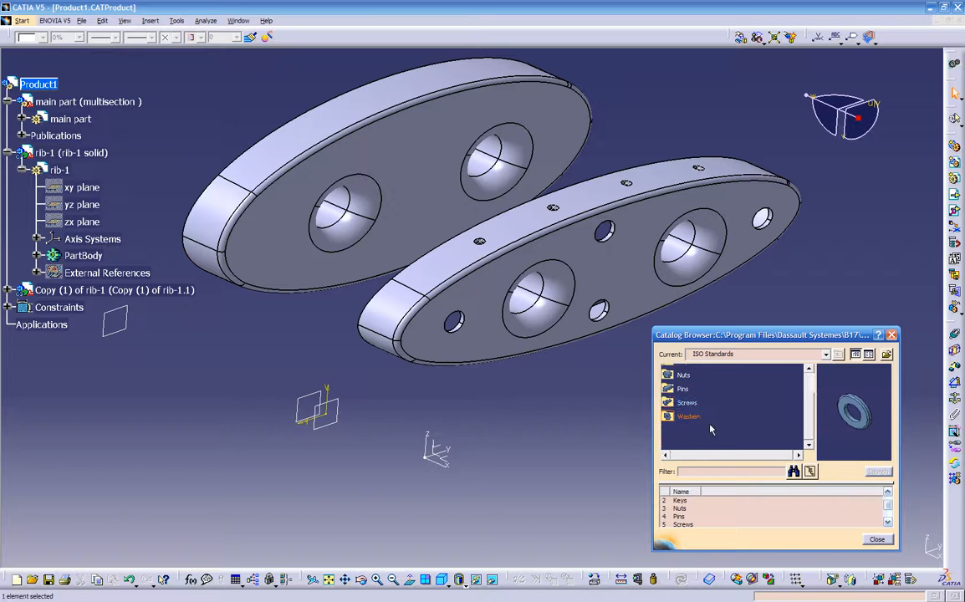
{"action": "left_click", "coordinate": [684, 404]}
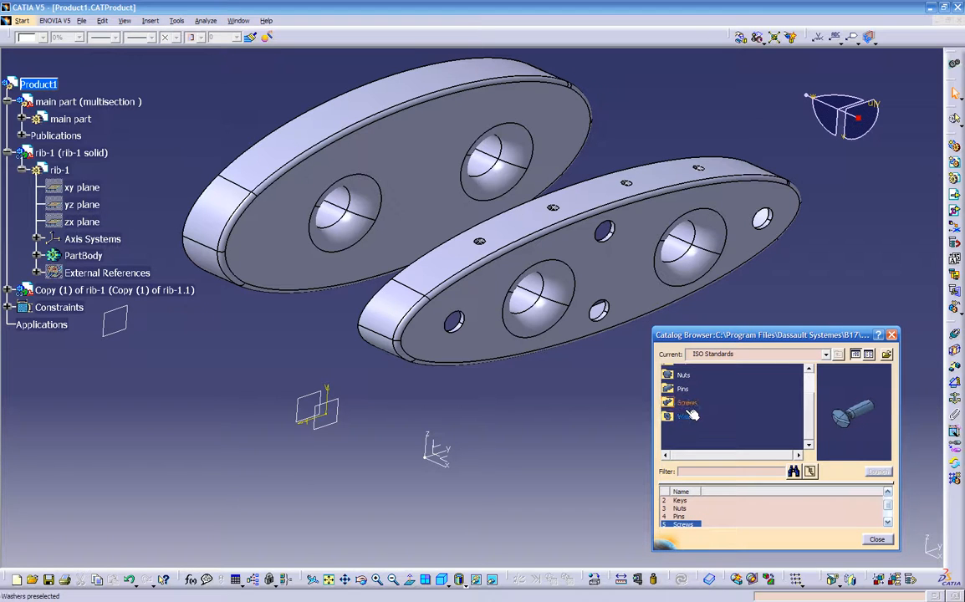
{"action": "double_click", "coordinate": [684, 402]}
Step: Compare the previews of the listed screw types and open the ISO_2009_COUNTERSUNK_SLOTTED_FLAT_HEAD_SCREW family
{"action": "left_click", "coordinate": [707, 386]}
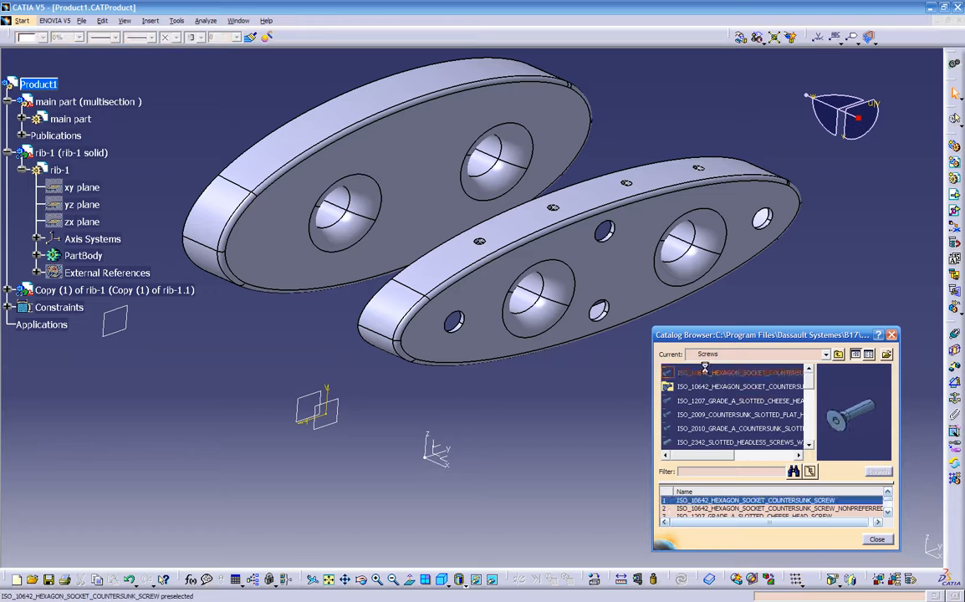
{"action": "left_click", "coordinate": [708, 401]}
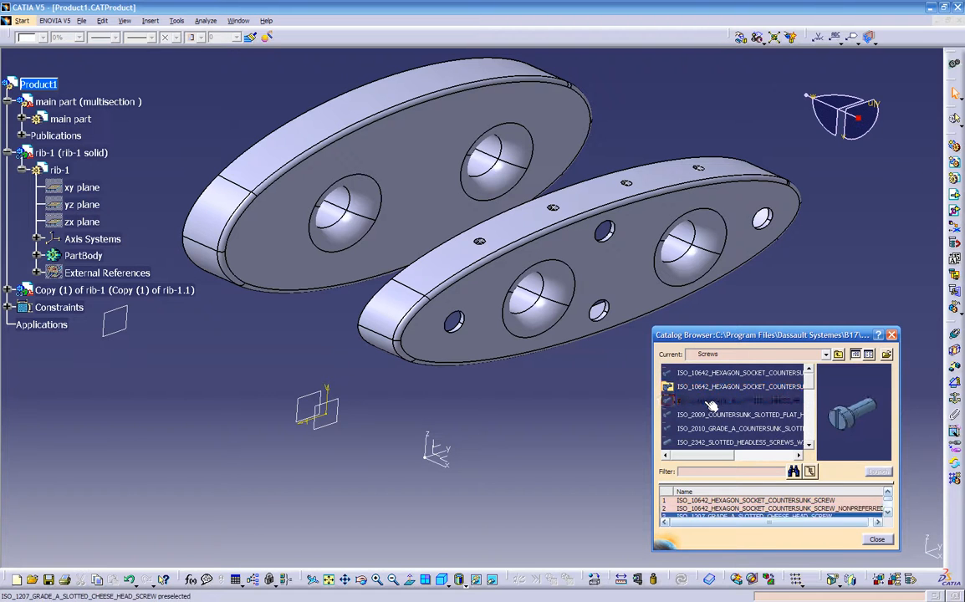
{"action": "left_click", "coordinate": [706, 414]}
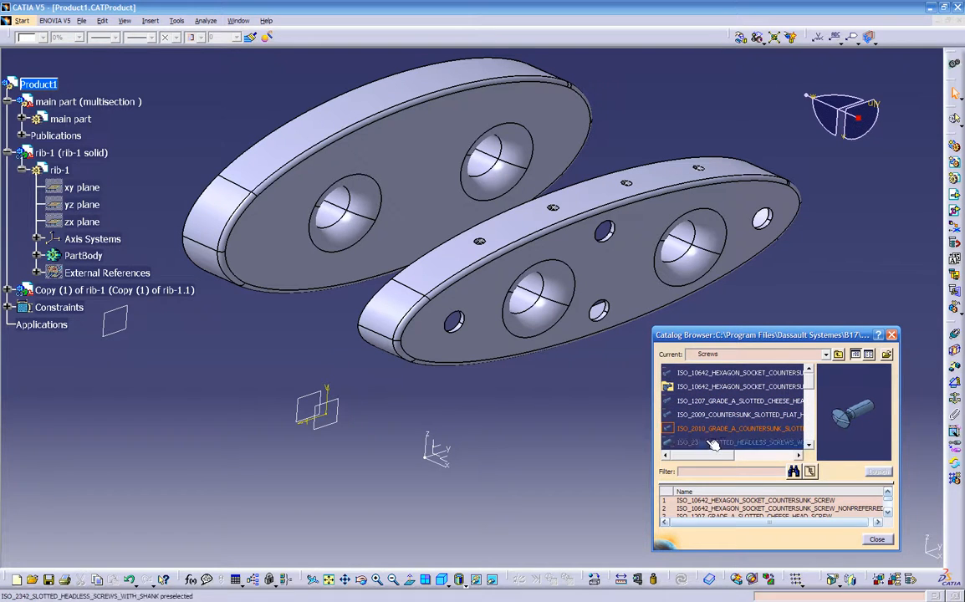
{"action": "left_click", "coordinate": [707, 414]}
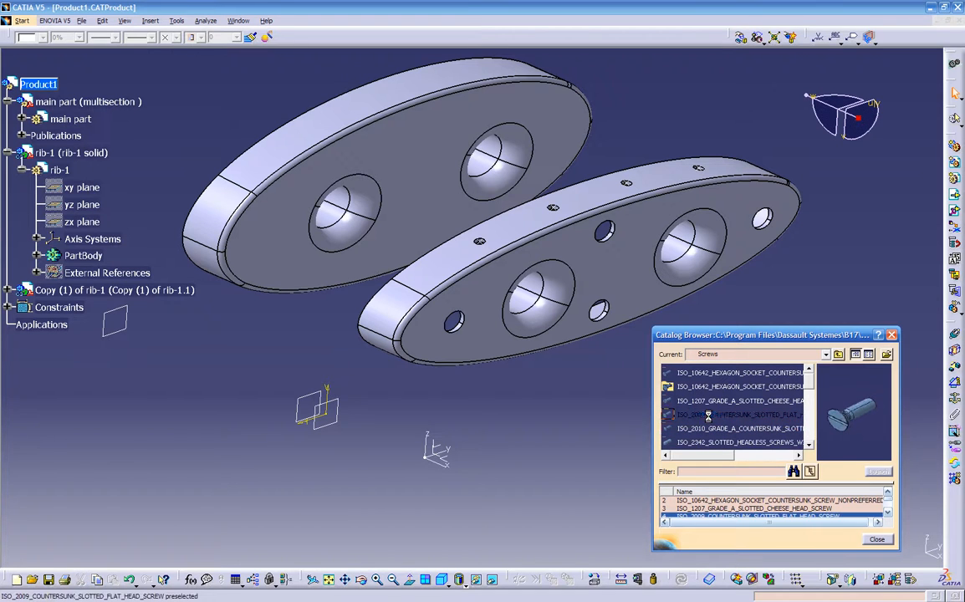
{"action": "left_click", "coordinate": [705, 391]}
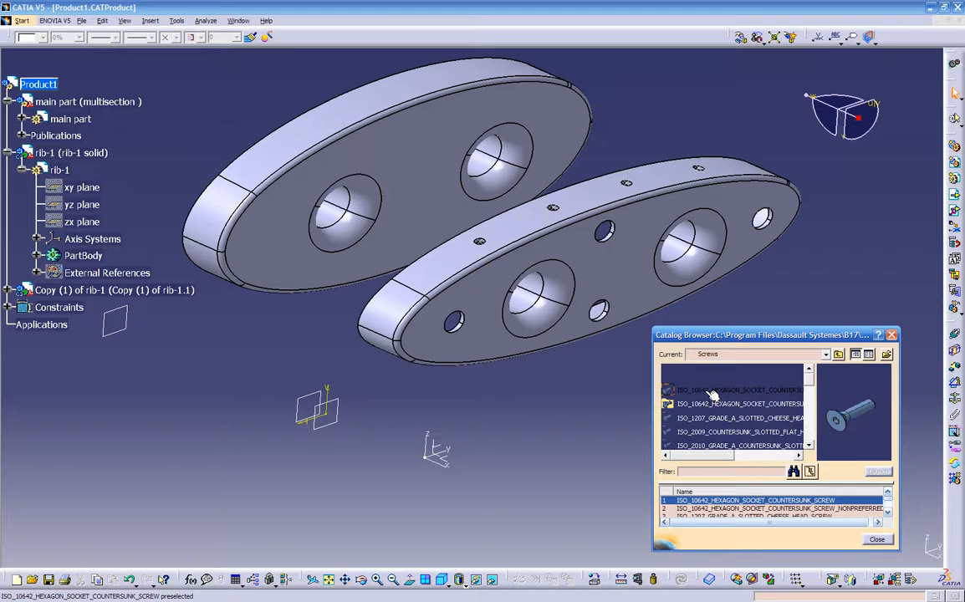
{"action": "left_click", "coordinate": [711, 416]}
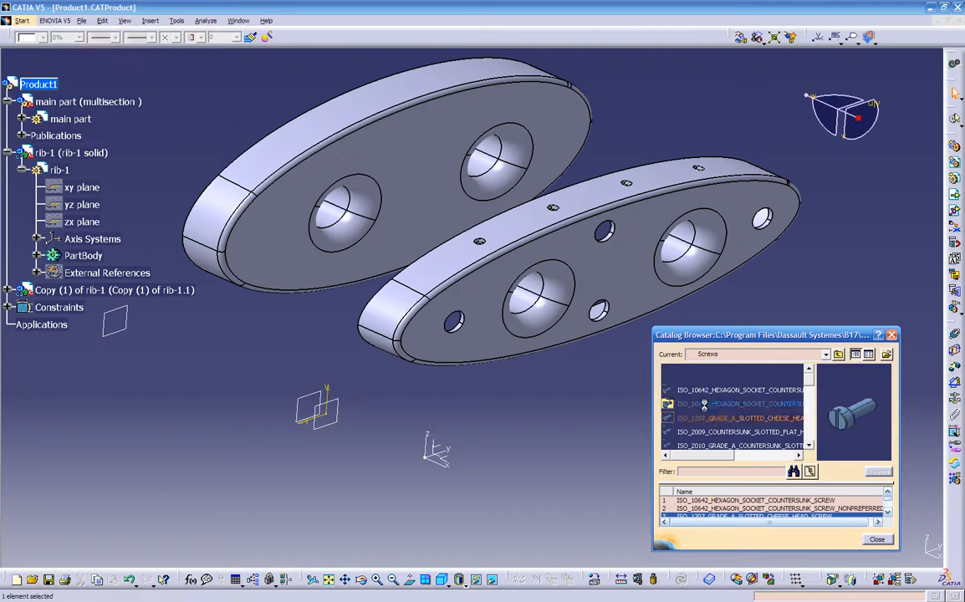
{"action": "left_click", "coordinate": [710, 407]}
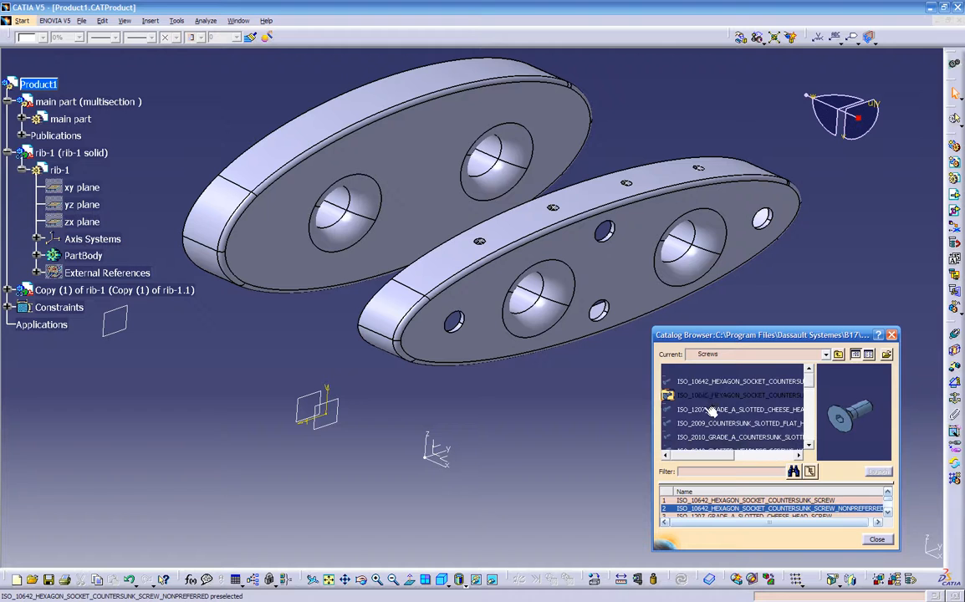
{"action": "left_click", "coordinate": [710, 425]}
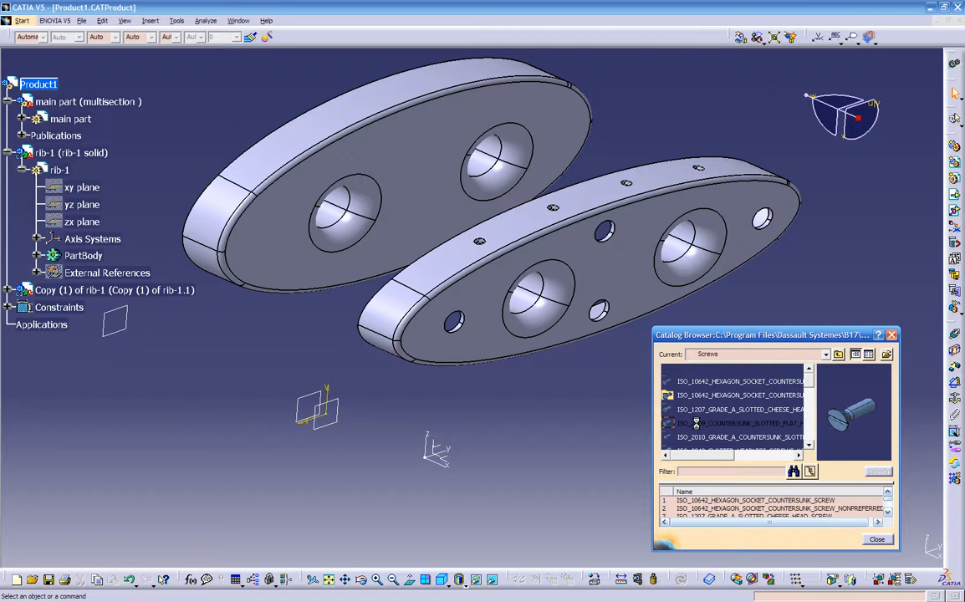
{"action": "double_click", "coordinate": [702, 425]}
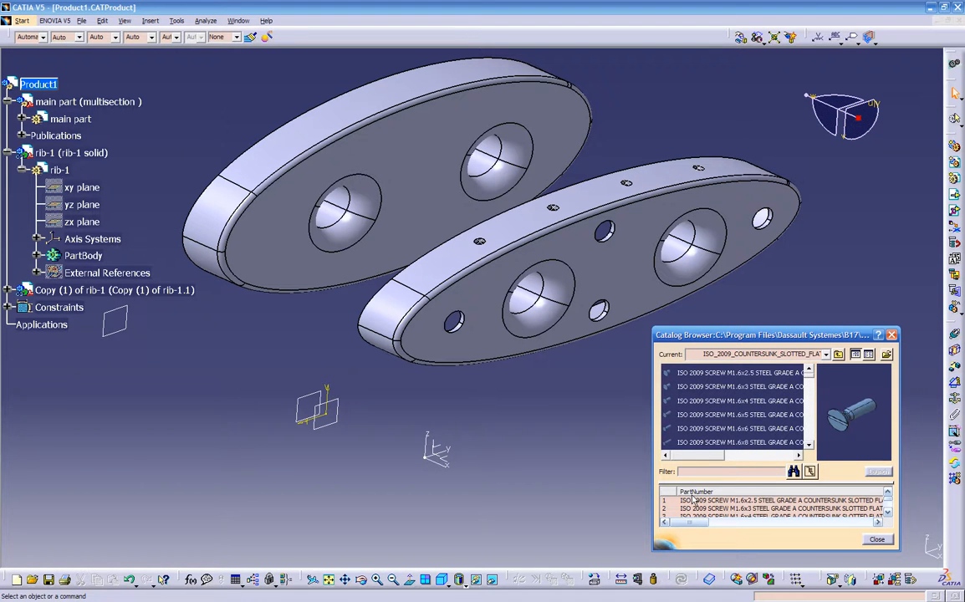
Step: Enlarge the catalog window and choose the ISO 2009 SCREW M6x8 STEEL GRADE A COUNTERSUNK SLOTTED FLAT HEAD from the size table
{"action": "left_click_drag", "start_coordinate": [652, 328], "coordinate": [81, 178]}
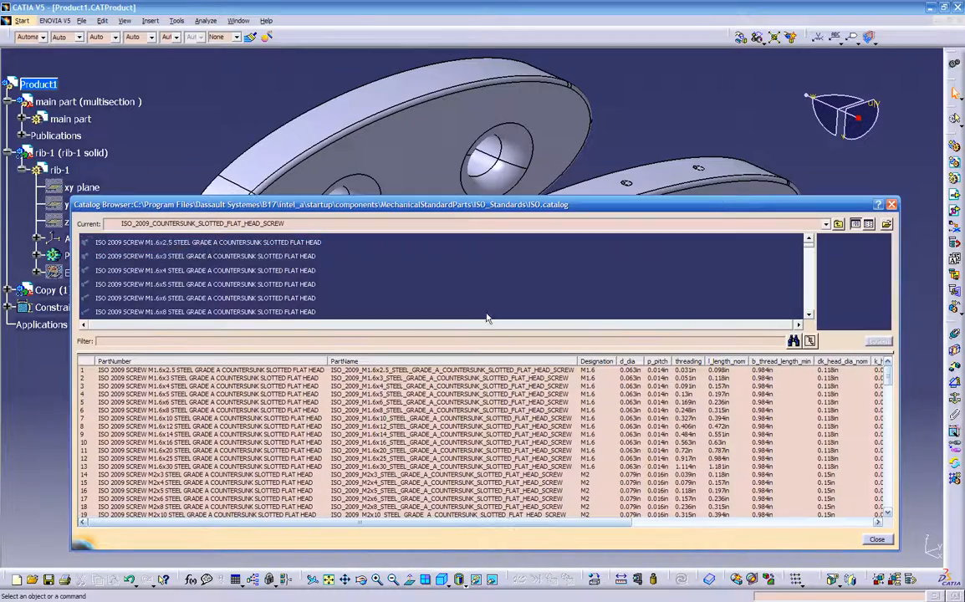
{"action": "left_click", "coordinate": [639, 401]}
{"action": "scroll", "coordinate": [639, 401], "scroll_direction": "down", "scroll_amount": 9}
{"action": "scroll", "coordinate": [637, 405], "scroll_direction": "down", "scroll_amount": 5}
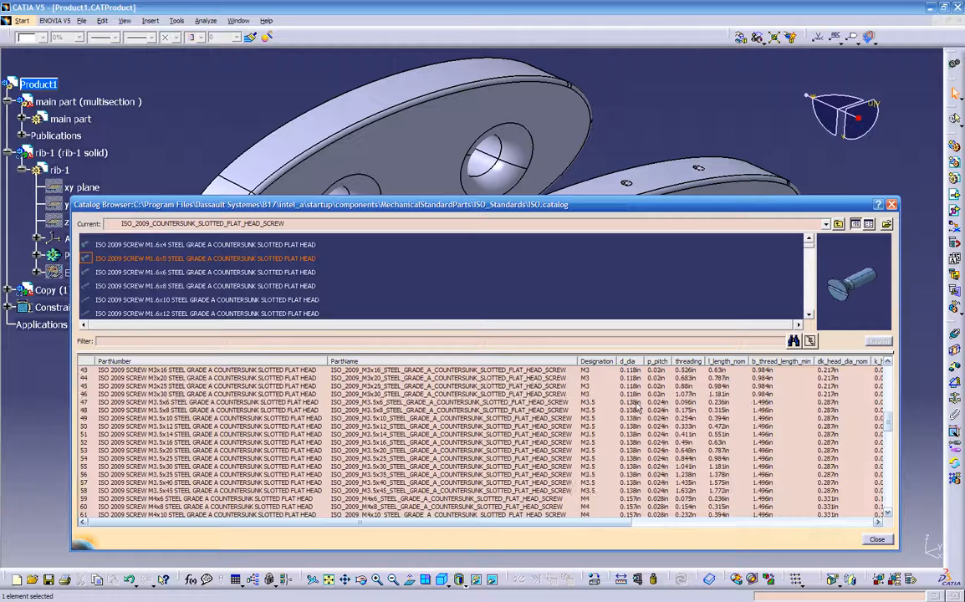
{"action": "scroll", "coordinate": [635, 432], "scroll_direction": "down", "scroll_amount": 10}
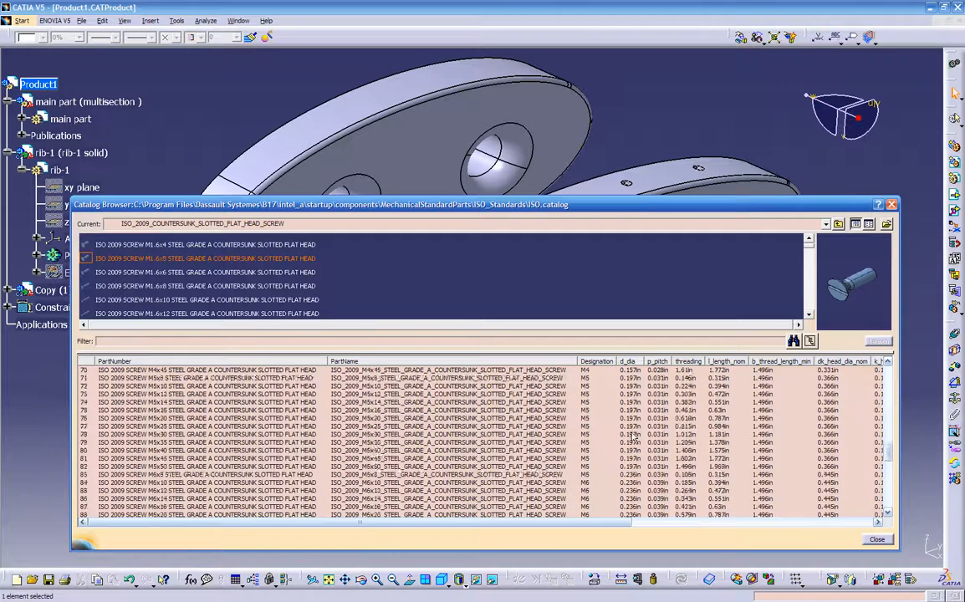
{"action": "scroll", "coordinate": [634, 430], "scroll_direction": "down", "scroll_amount": 2}
{"action": "left_click_drag", "start_coordinate": [668, 204], "coordinate": [716, 189]}
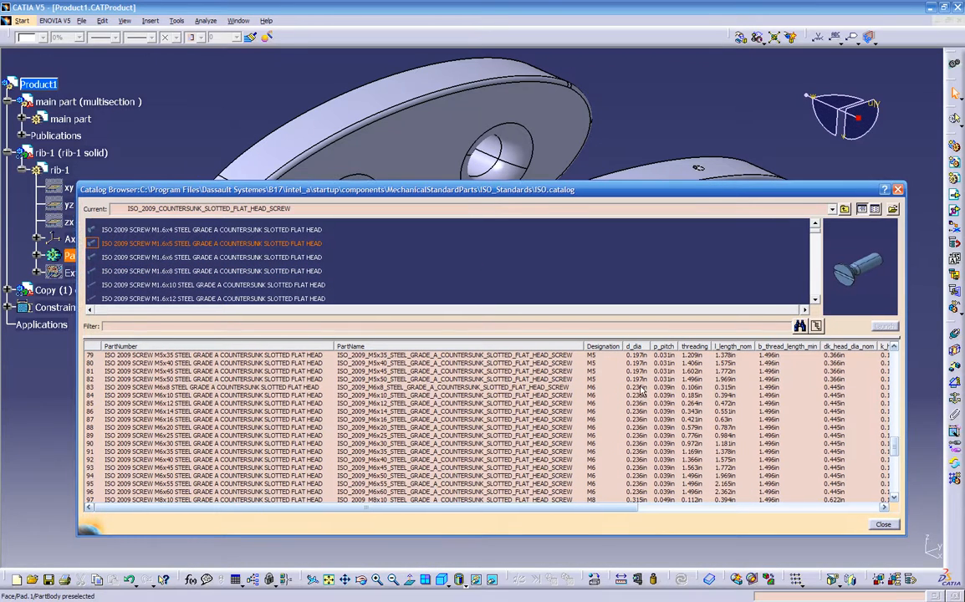
{"action": "left_click", "coordinate": [640, 388]}
{"action": "left_click", "coordinate": [639, 396]}
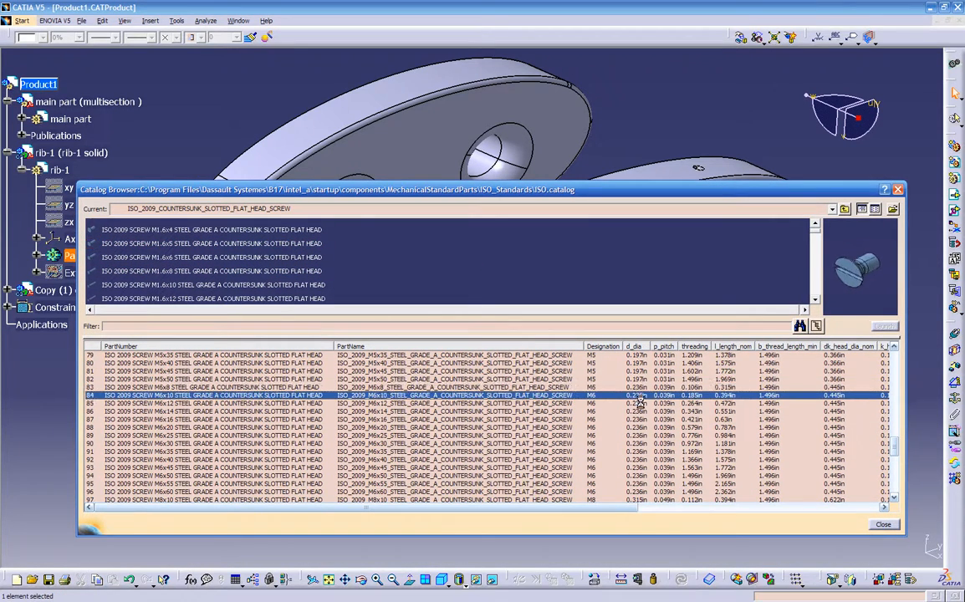
{"action": "left_click", "coordinate": [641, 403]}
{"action": "left_click", "coordinate": [638, 388]}
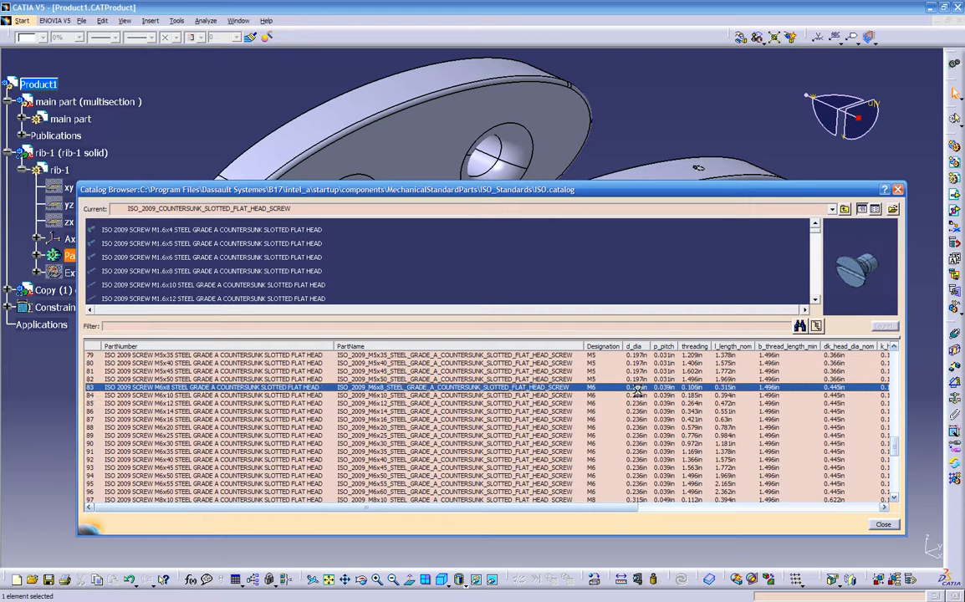
{"action": "double_click", "coordinate": [638, 388]}
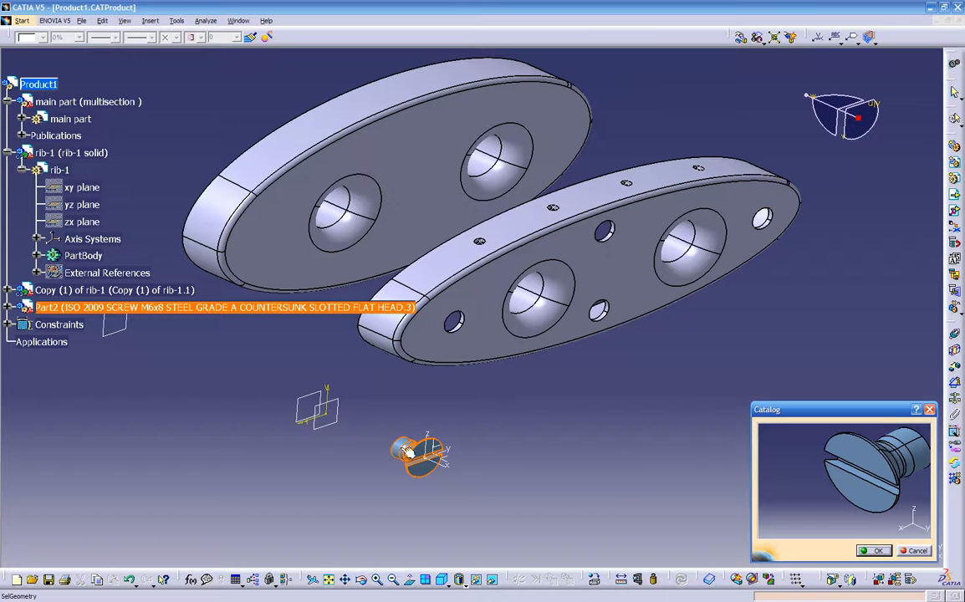
Step: Accept the previewed M6x8 screw into the assembly and close the catalog
{"action": "middle_click_drag", "start_coordinate": [450, 452], "coordinate": [332, 327]}
{"action": "middle_click_drag", "start_coordinate": [543, 374], "coordinate": [569, 387]}
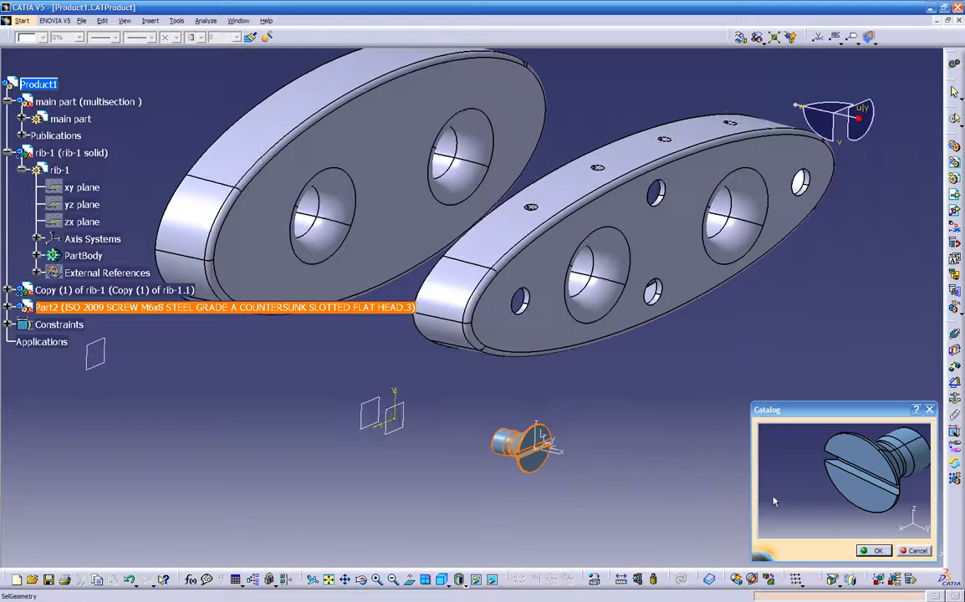
{"action": "left_click", "coordinate": [862, 551]}
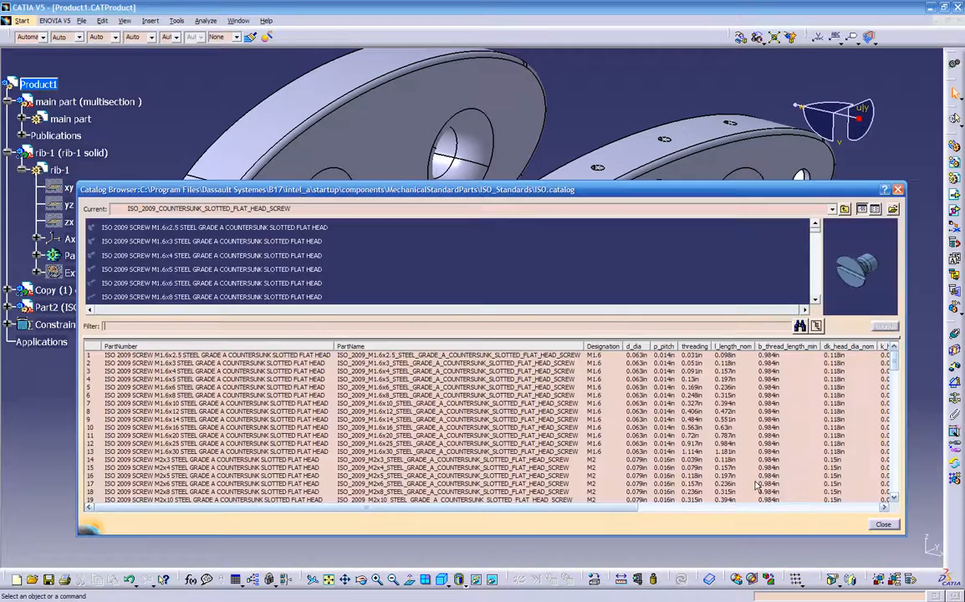
{"action": "left_click", "coordinate": [880, 525]}
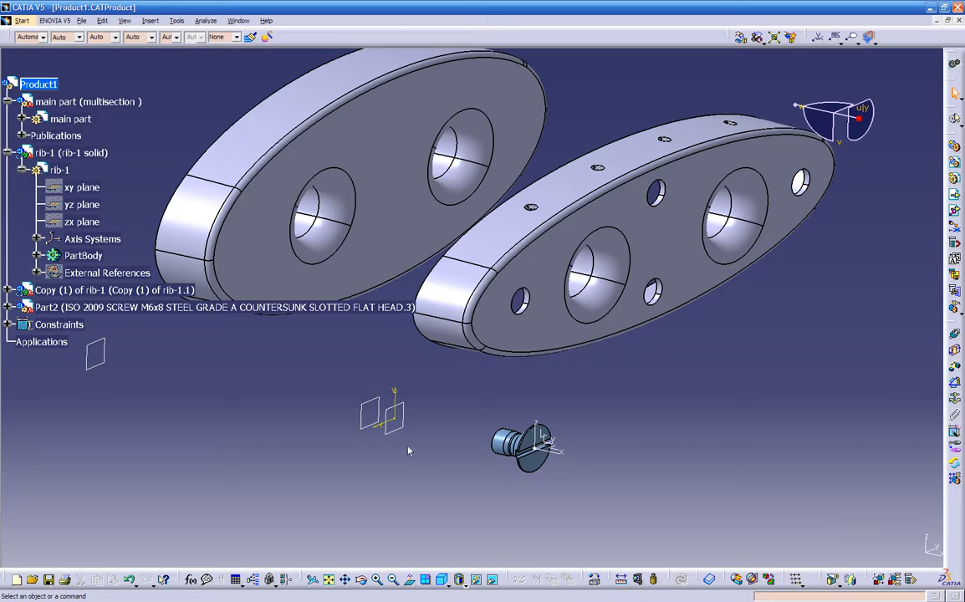
Step: Collapse the rib-1 and main part branches in the specification tree
{"action": "middle_click_drag", "start_coordinate": [208, 340], "coordinate": [322, 380]}
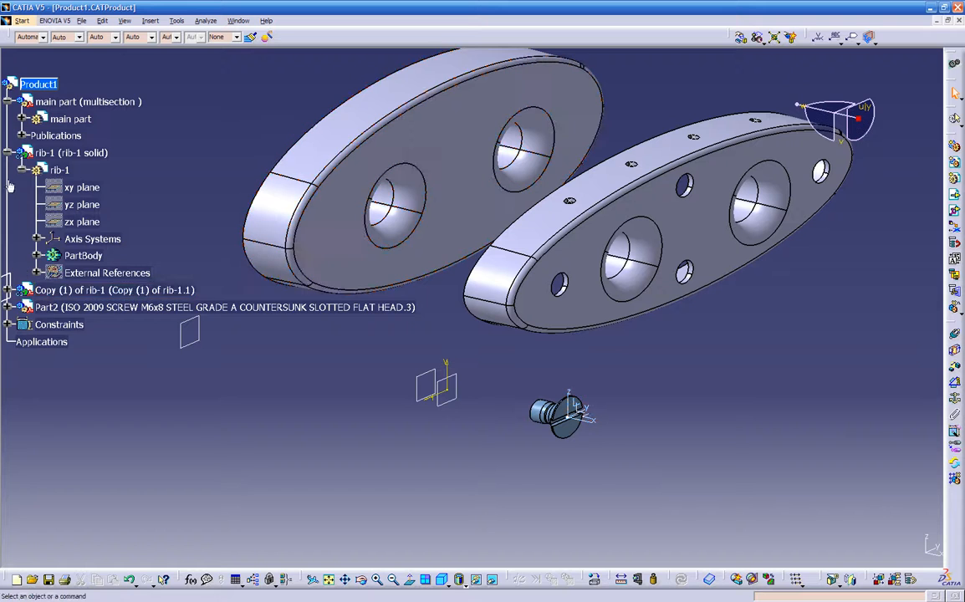
{"action": "scroll", "coordinate": [13, 178], "scroll_direction": "down", "scroll_amount": 2}
{"action": "scroll", "coordinate": [19, 170], "scroll_direction": "up", "scroll_amount": 1}
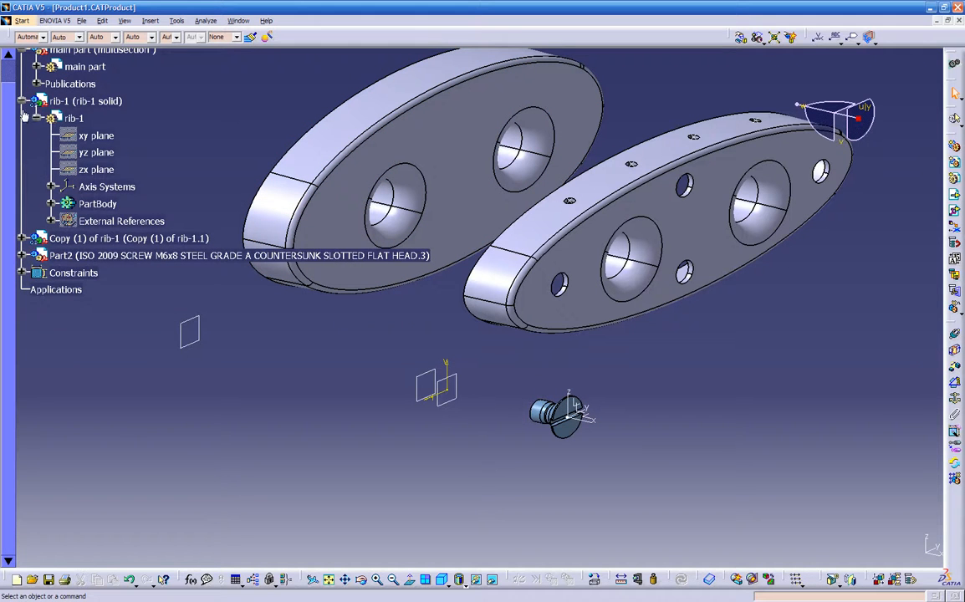
{"action": "left_click", "coordinate": [22, 101]}
{"action": "scroll", "coordinate": [23, 104], "scroll_direction": "up", "scroll_amount": 2}
{"action": "left_click", "coordinate": [8, 148]}
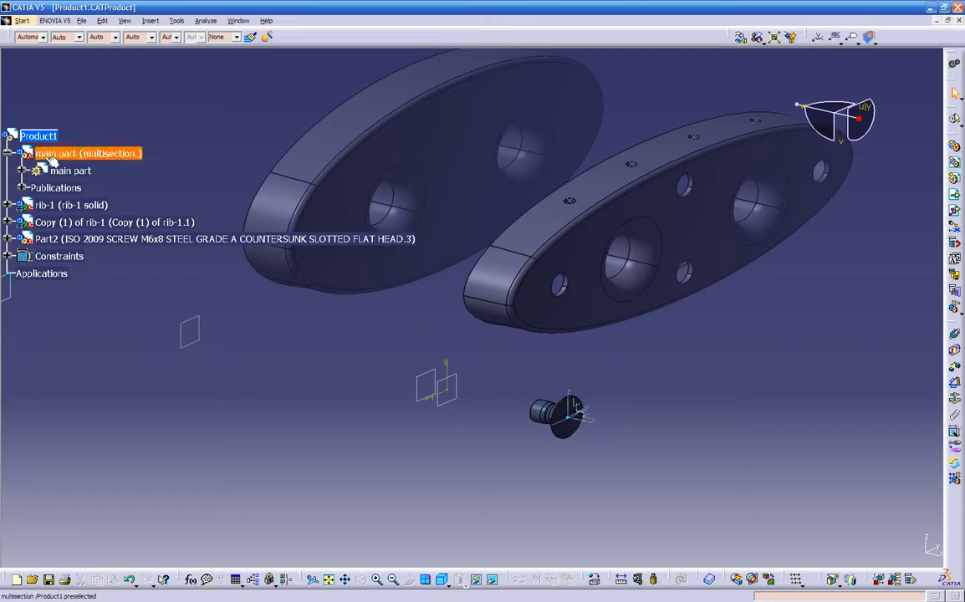
{"action": "left_click", "coordinate": [7, 153]}
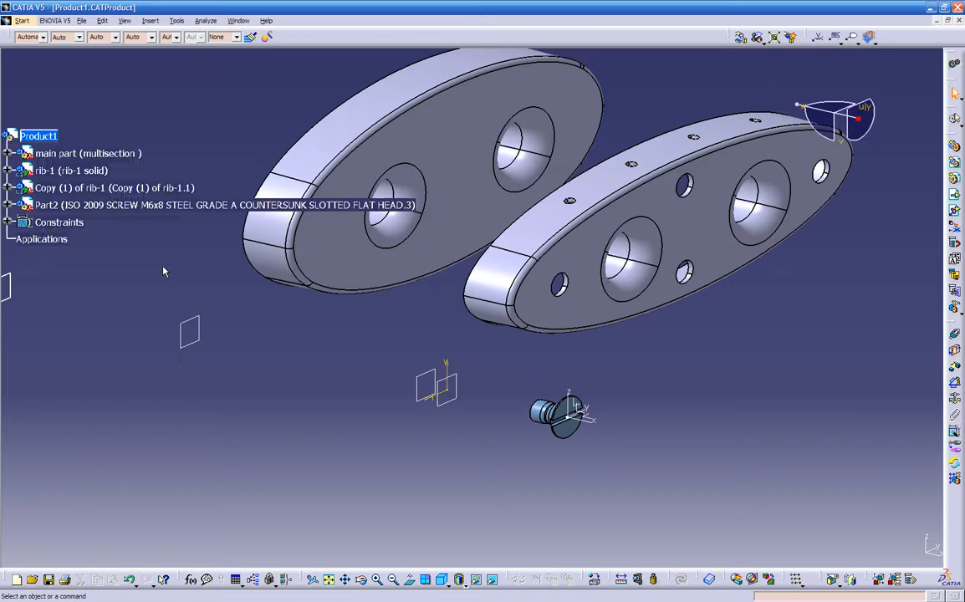
{"action": "middle_click_drag", "start_coordinate": [211, 286], "coordinate": [611, 447]}
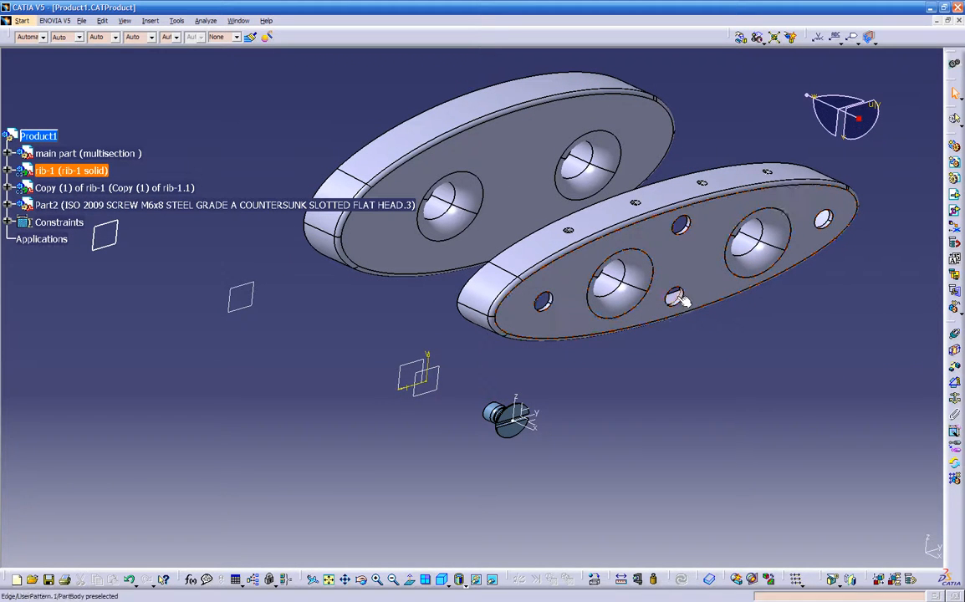
{"action": "middle_click_drag", "start_coordinate": [681, 333], "coordinate": [572, 322]}
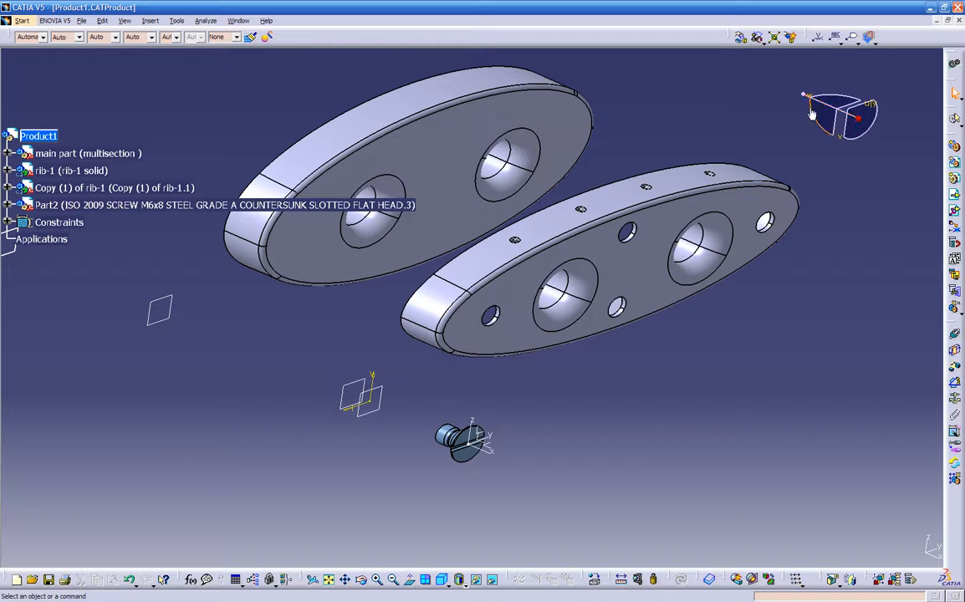
{"action": "mouse_move", "coordinate": [818, 109]}
{"action": "left_mouse_down"}
{"action": "mouse_move", "coordinate": [816, 123]}
{"action": "mouse_move", "coordinate": [808, 95]}
{"action": "left_mouse_up"}
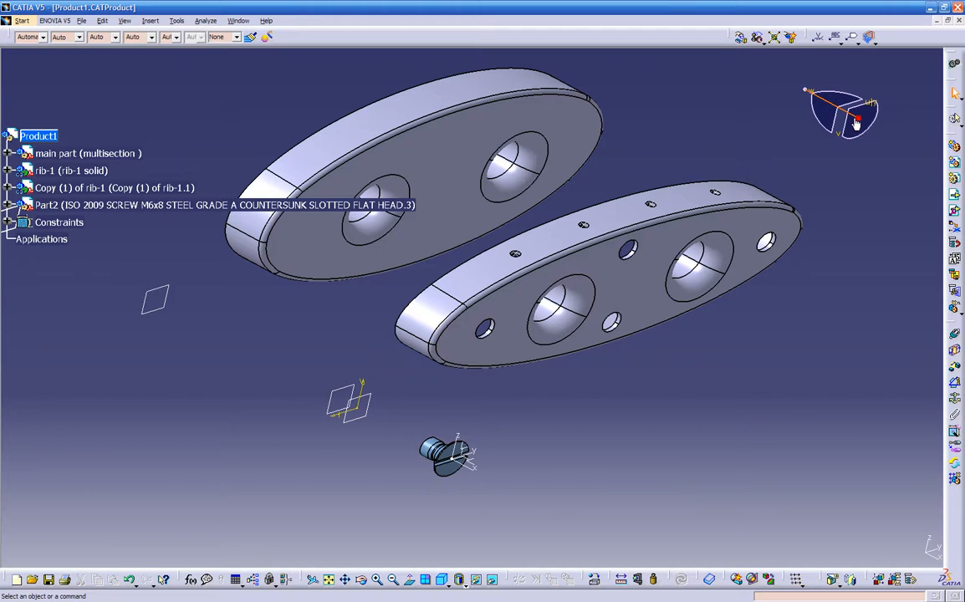
Step: Attach the 3D compass to the M6x8 countersunk screw and hide the specification tree
{"action": "left_click_drag", "start_coordinate": [857, 117], "coordinate": [752, 268]}
{"action": "left_click_drag", "start_coordinate": [545, 388], "coordinate": [439, 441]}
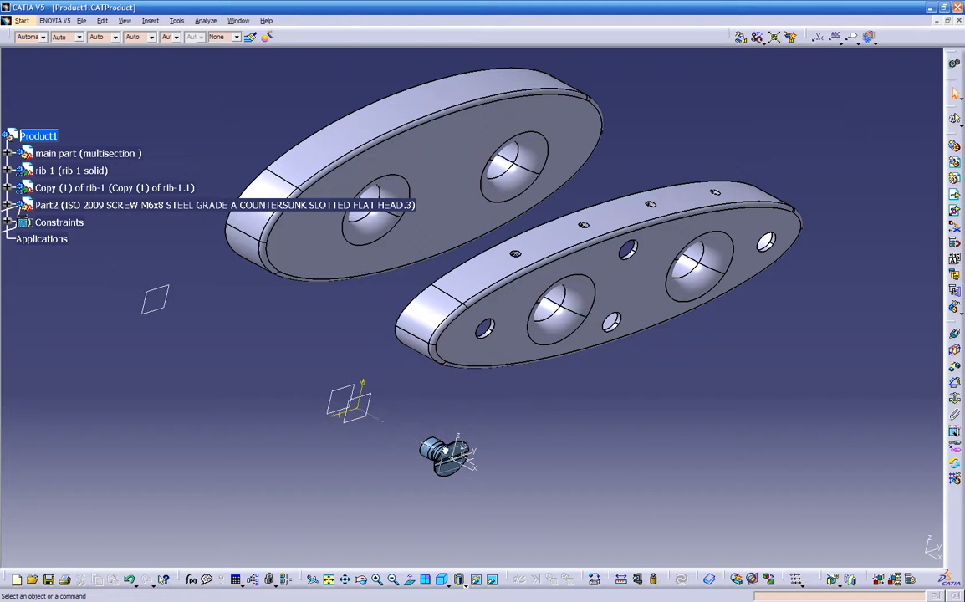
{"action": "left_click", "coordinate": [441, 452]}
{"action": "middle_click_drag", "start_coordinate": [441, 452], "coordinate": [377, 439]}
{"action": "key", "text": "F3"}
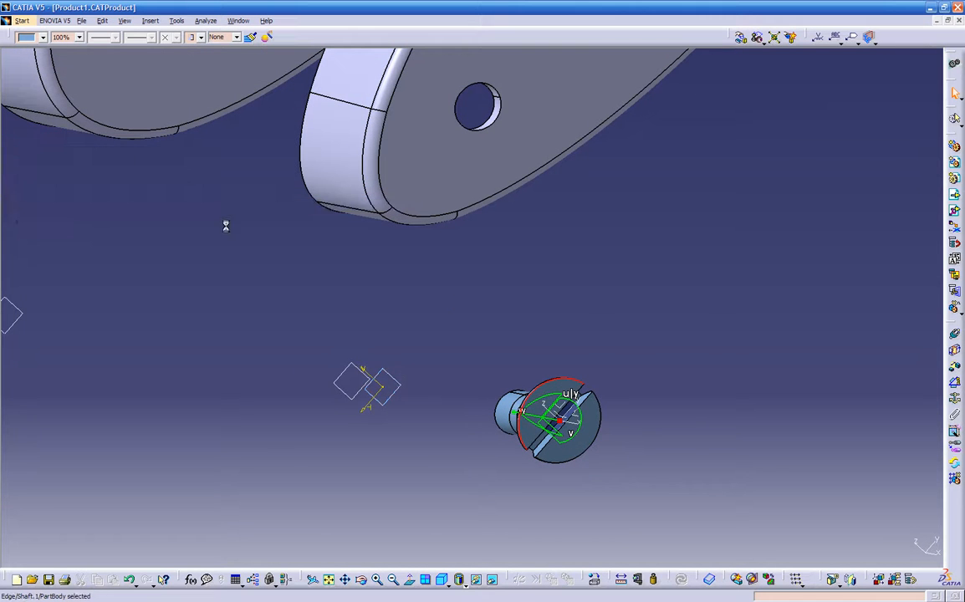
Step: Move the screw with the compass to just in front of rib-1's lower middle hole, and detach the compass
{"action": "middle_click_drag", "start_coordinate": [393, 278], "coordinate": [456, 334]}
{"action": "key", "text": "F3"}
{"action": "key", "text": "F3"}
{"action": "middle_click_drag", "start_coordinate": [361, 309], "coordinate": [400, 186]}
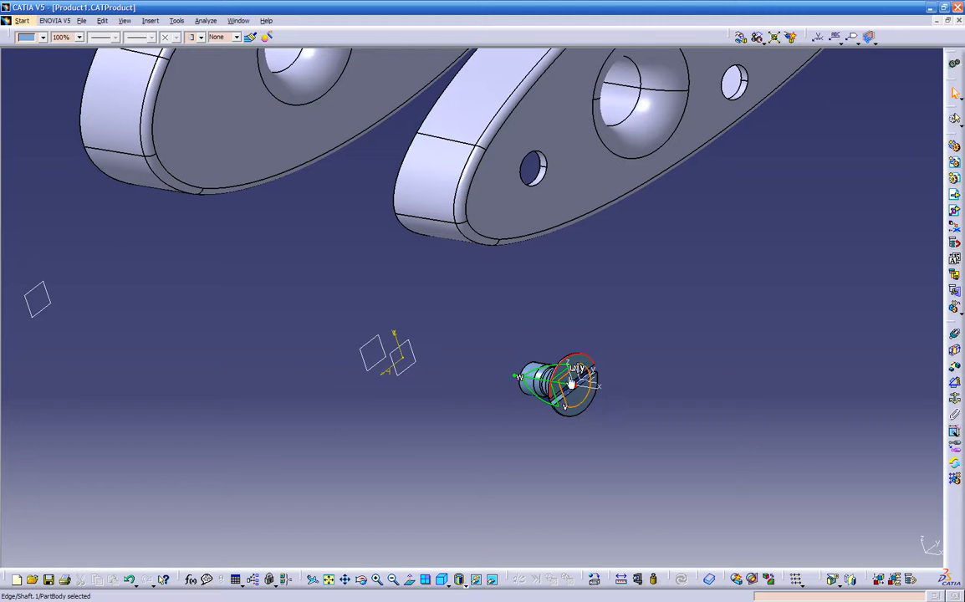
{"action": "left_click_drag", "start_coordinate": [561, 374], "coordinate": [807, 195]}
{"action": "middle_click_drag", "start_coordinate": [620, 215], "coordinate": [500, 288]}
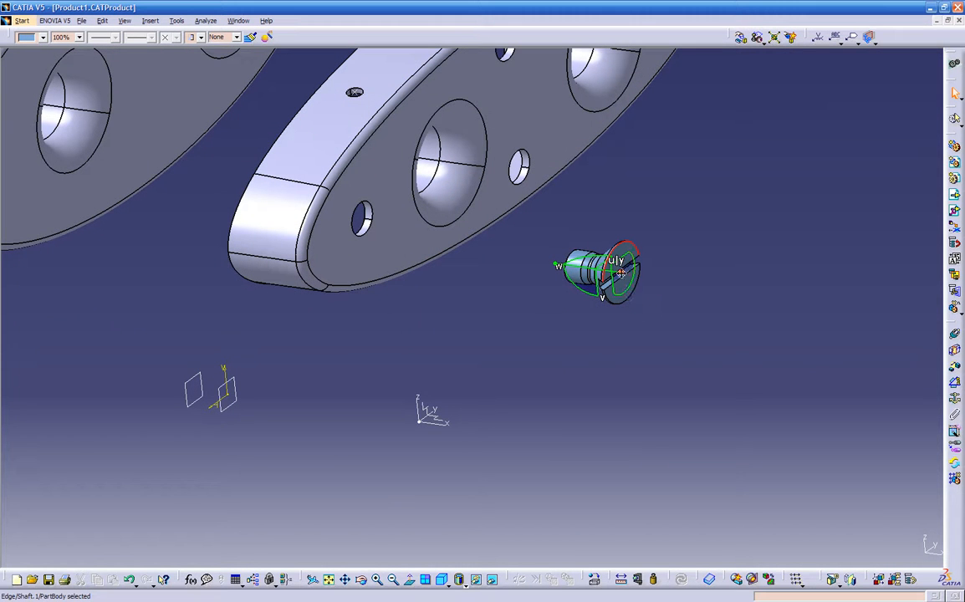
{"action": "left_click_drag", "start_coordinate": [620, 273], "coordinate": [860, 118]}
{"action": "middle_click_drag", "start_coordinate": [782, 287], "coordinate": [707, 336]}
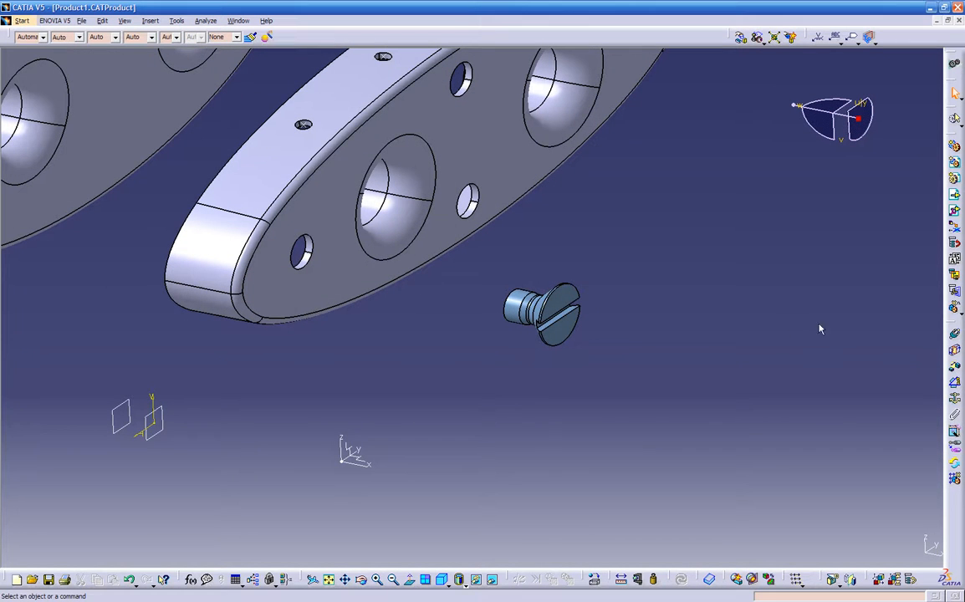
Step: Add a coincidence constraint between the screw's axis and the axis of rib-1's lower middle hole, and update the assembly
{"action": "left_click", "coordinate": [955, 335]}
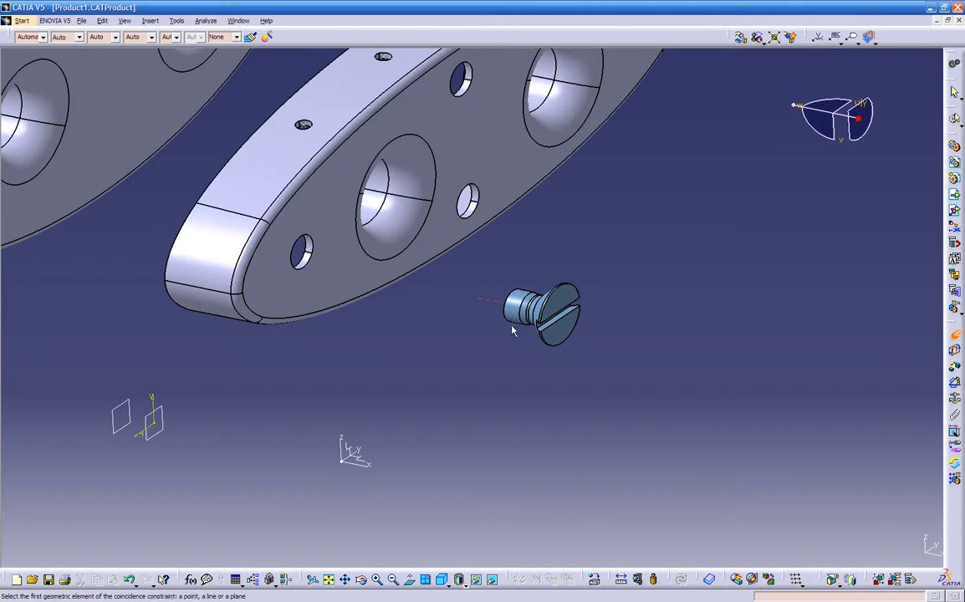
{"action": "middle_click_drag", "start_coordinate": [500, 352], "coordinate": [621, 194], "text": "ctrl"}
{"action": "middle_click_drag", "start_coordinate": [608, 312], "coordinate": [447, 321]}
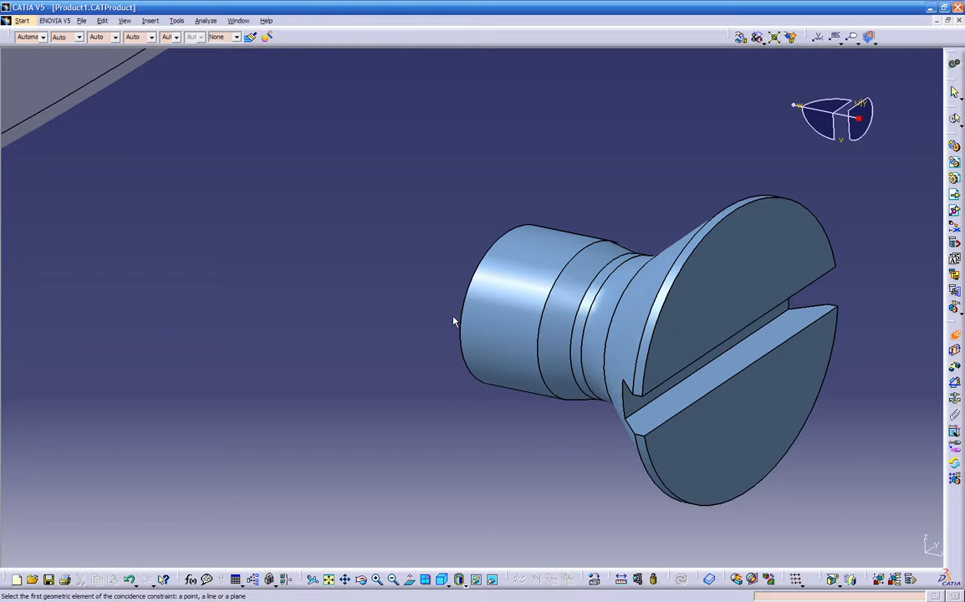
{"action": "left_click", "coordinate": [493, 345]}
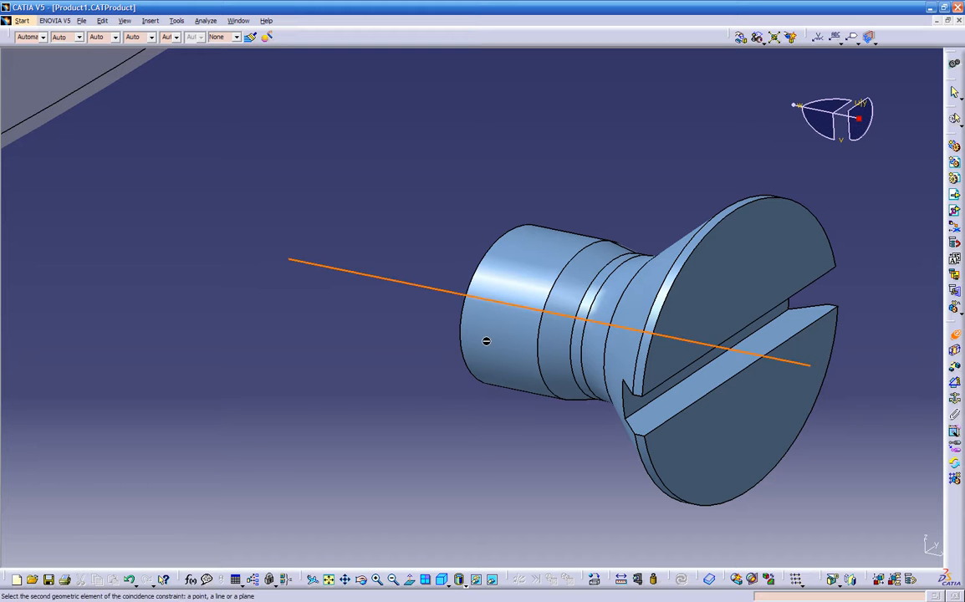
{"action": "middle_click_drag", "start_coordinate": [403, 351], "coordinate": [412, 422], "text": "ctrl"}
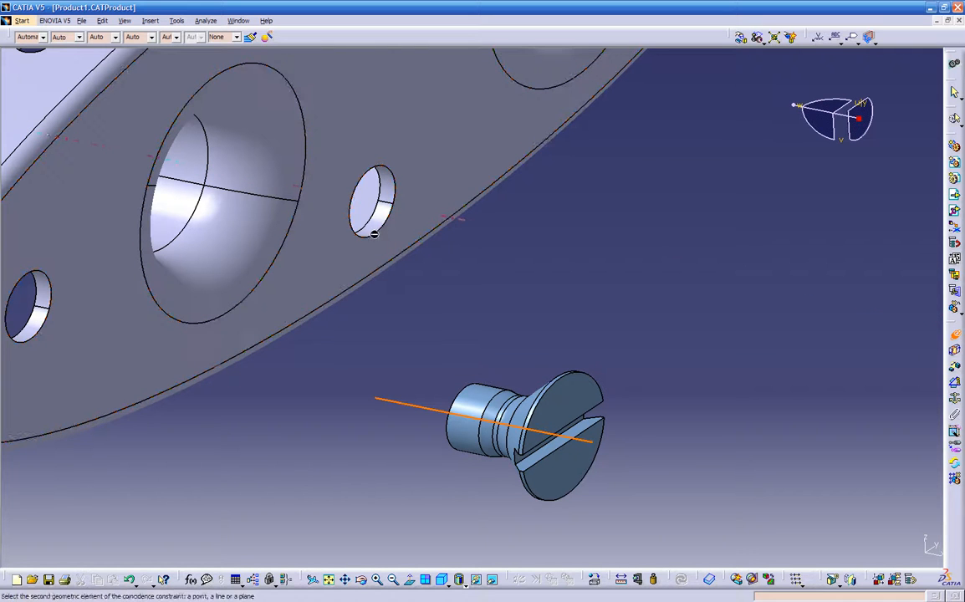
{"action": "left_click", "coordinate": [374, 220]}
{"action": "middle_click_drag", "start_coordinate": [392, 326], "coordinate": [418, 356]}
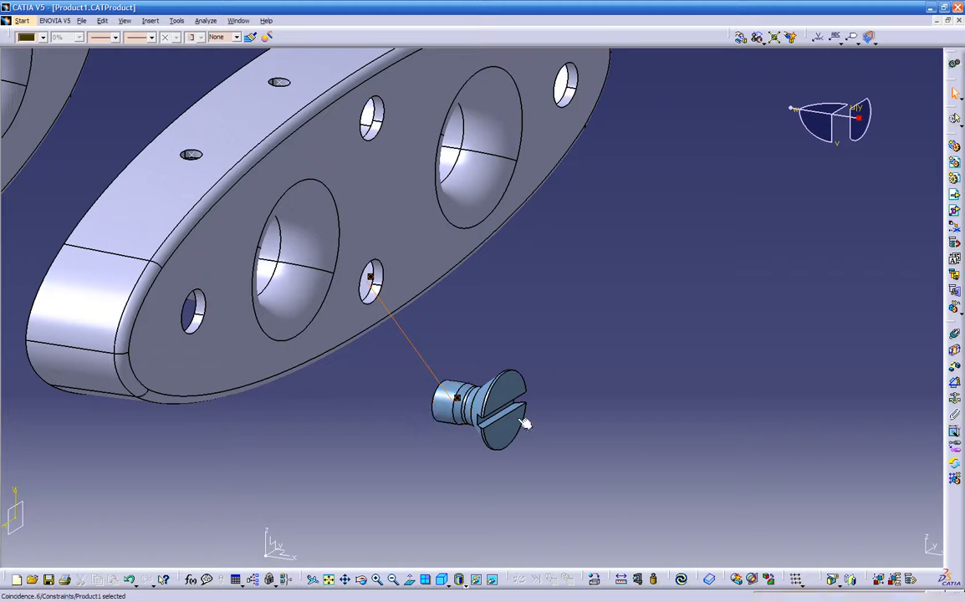
{"action": "left_click", "coordinate": [682, 579]}
Step: Add an offset constraint of -0.315 in between the screw's shank end face and rib-1's flat front face, and update the assembly
{"action": "middle_click_drag", "start_coordinate": [441, 449], "coordinate": [585, 368]}
{"action": "middle_click_drag", "start_coordinate": [289, 370], "coordinate": [285, 384]}
{"action": "middle_click_drag", "start_coordinate": [525, 402], "coordinate": [623, 386]}
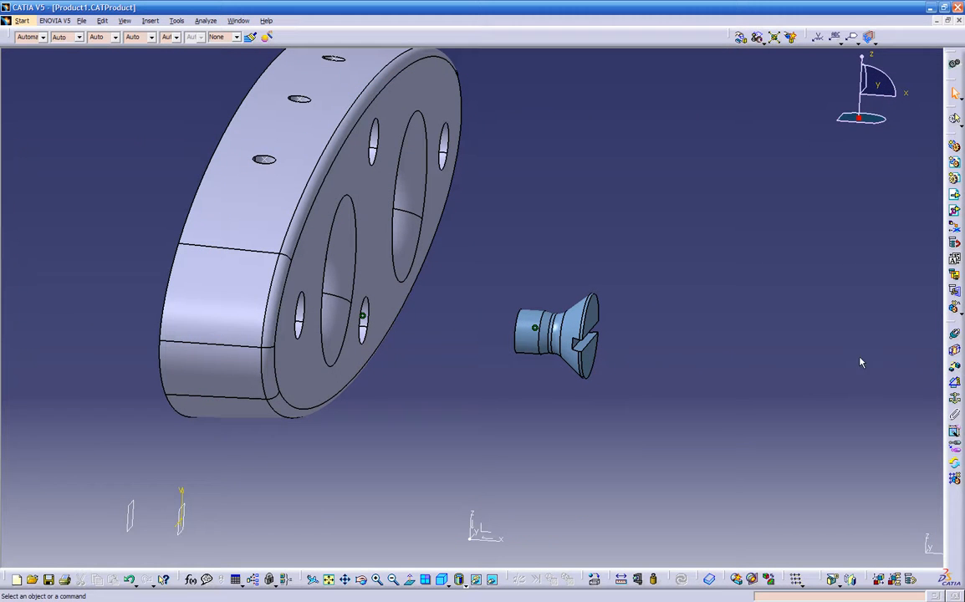
{"action": "left_click", "coordinate": [954, 369]}
{"action": "middle_click_drag", "start_coordinate": [827, 392], "coordinate": [577, 360]}
{"action": "left_click", "coordinate": [423, 340]}
{"action": "middle_click_drag", "start_coordinate": [470, 387], "coordinate": [393, 306]}
{"action": "left_click", "coordinate": [393, 306]}
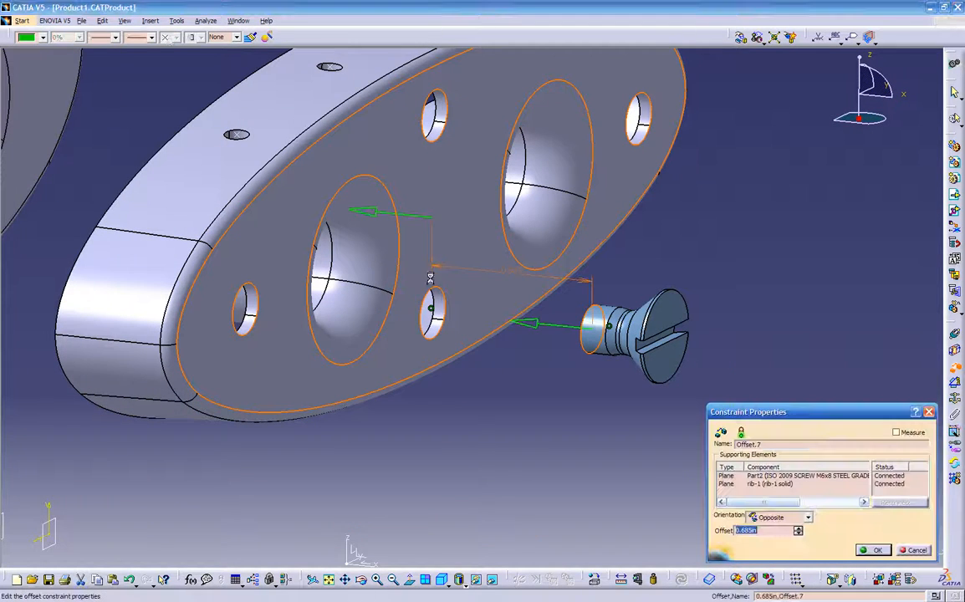
{"action": "middle_click_drag", "start_coordinate": [422, 269], "coordinate": [500, 411]}
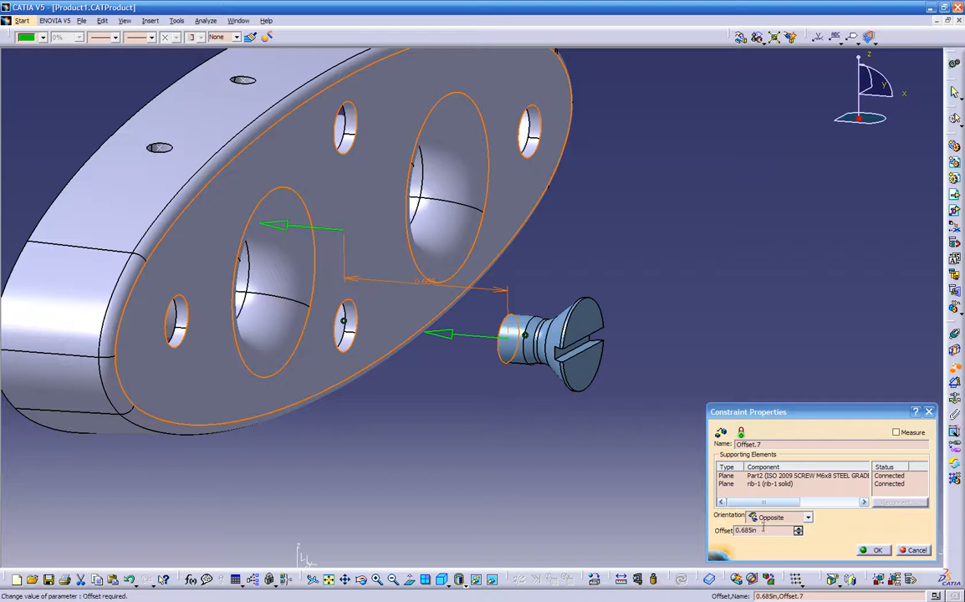
{"action": "left_click", "coordinate": [797, 534]}
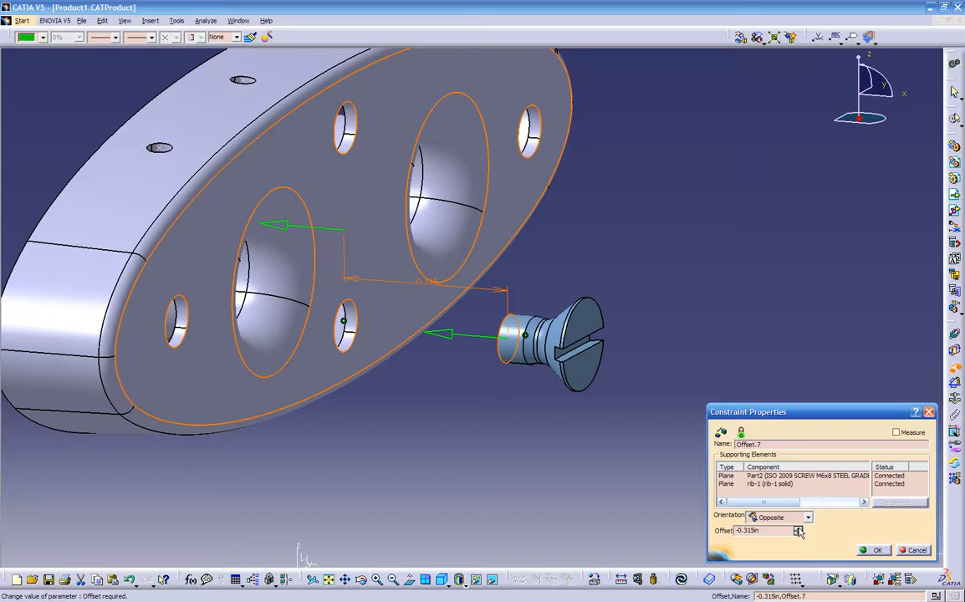
{"action": "left_click", "coordinate": [869, 550]}
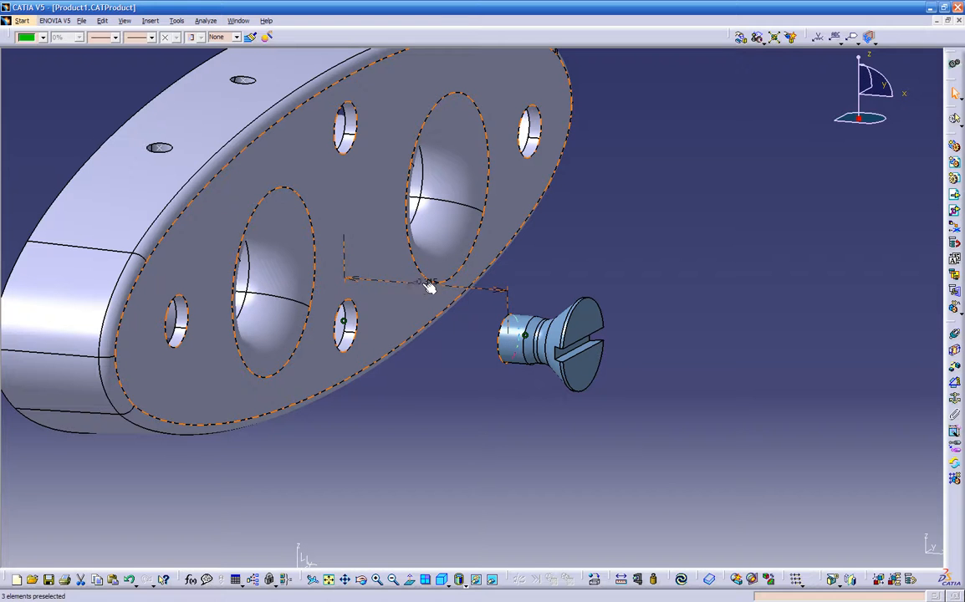
{"action": "left_click", "coordinate": [682, 579]}
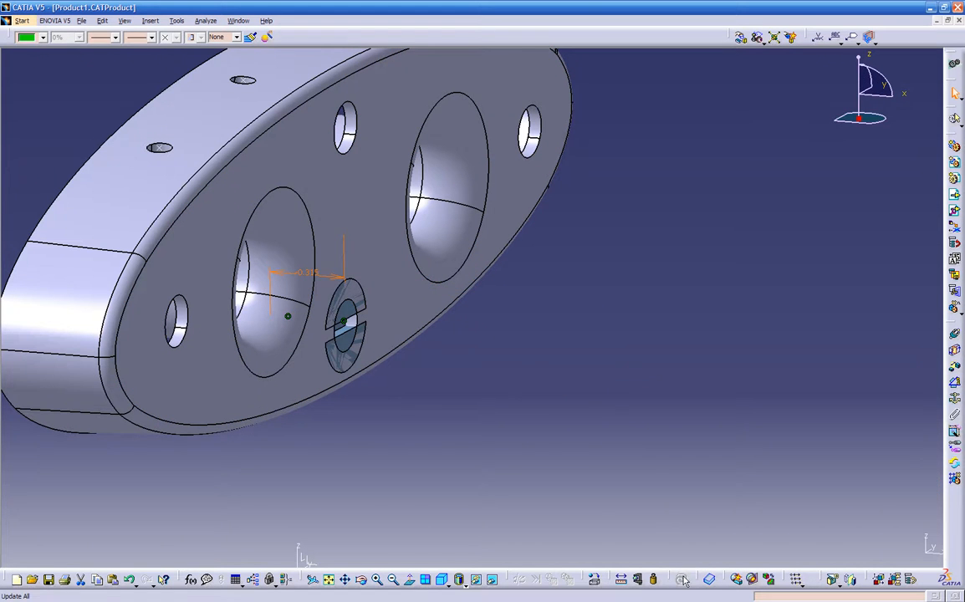
Step: Try an offset of -0.2 in between the screw and rib-1, and delete that offset constraint
{"action": "middle_click_drag", "start_coordinate": [462, 449], "coordinate": [384, 368]}
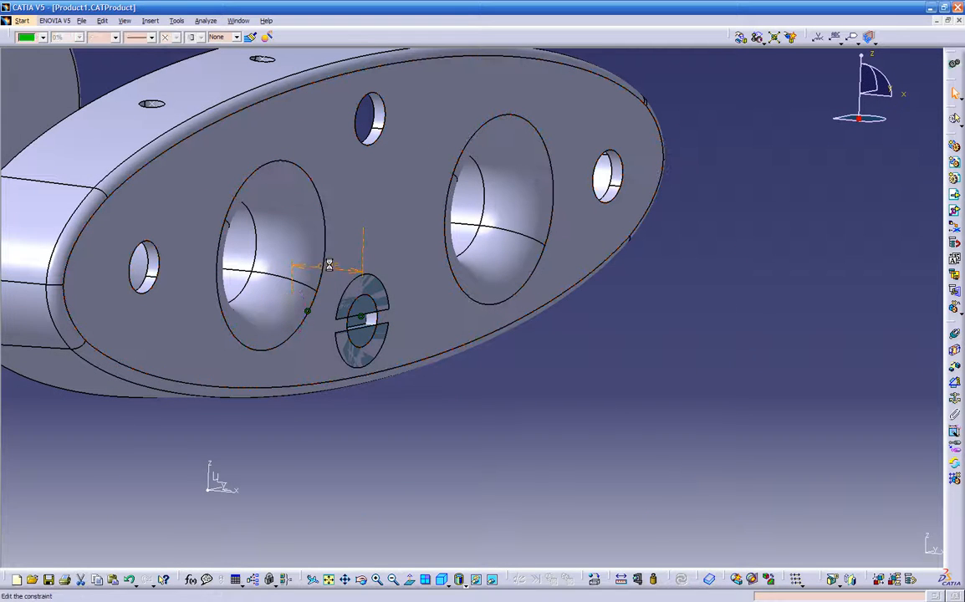
{"action": "double_click", "coordinate": [329, 266]}
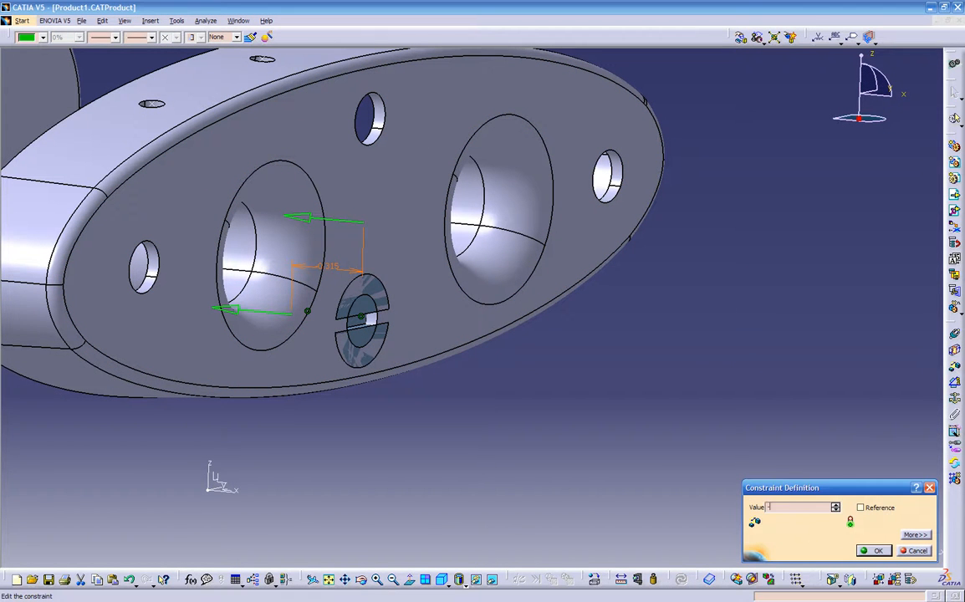
{"action": "type", "text": "-2"}
{"action": "key", "text": "Return"}
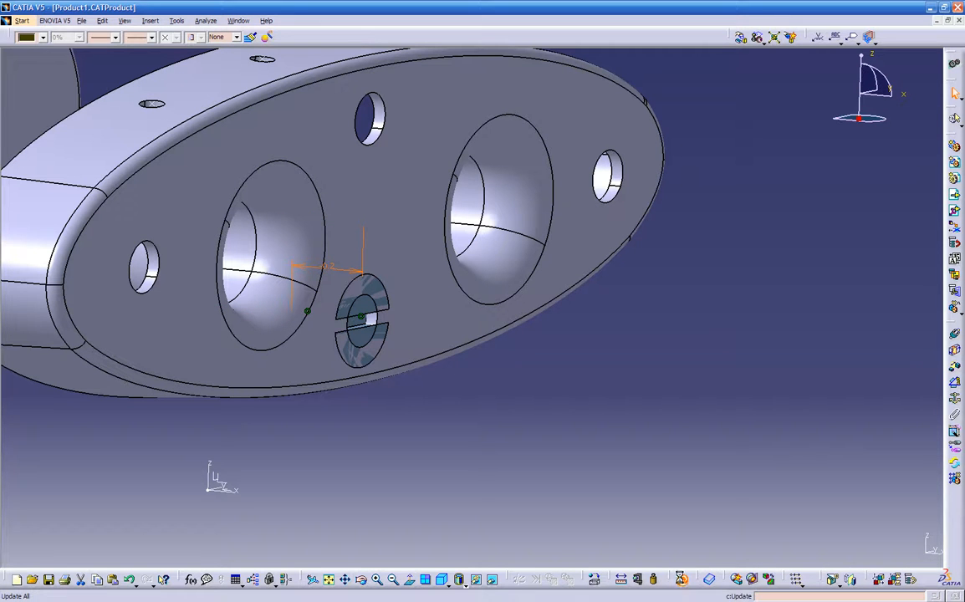
{"action": "left_click", "coordinate": [593, 578]}
{"action": "middle_click_drag", "start_coordinate": [571, 490], "coordinate": [429, 428]}
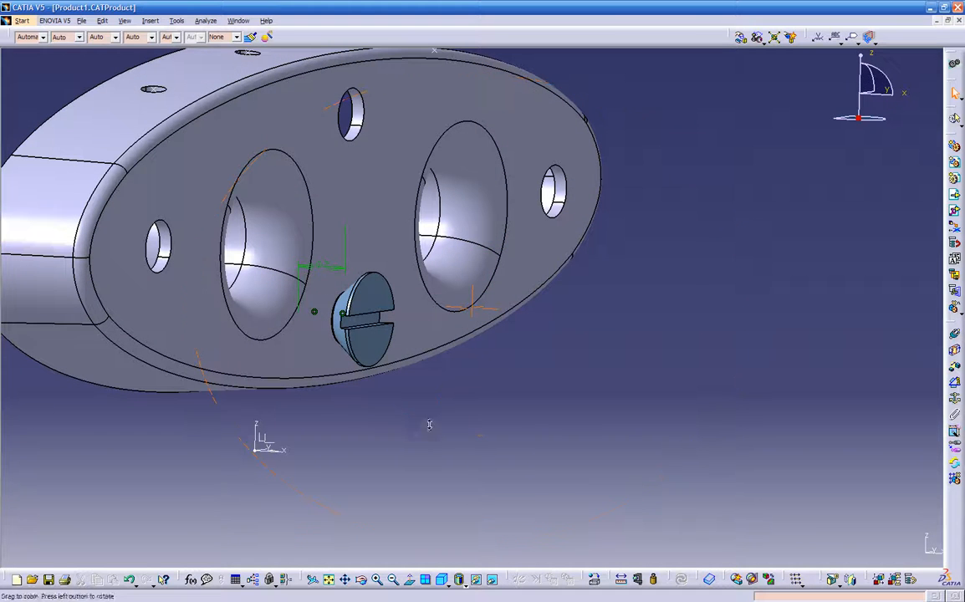
{"action": "left_click", "coordinate": [326, 272]}
{"action": "key", "text": "Delete"}
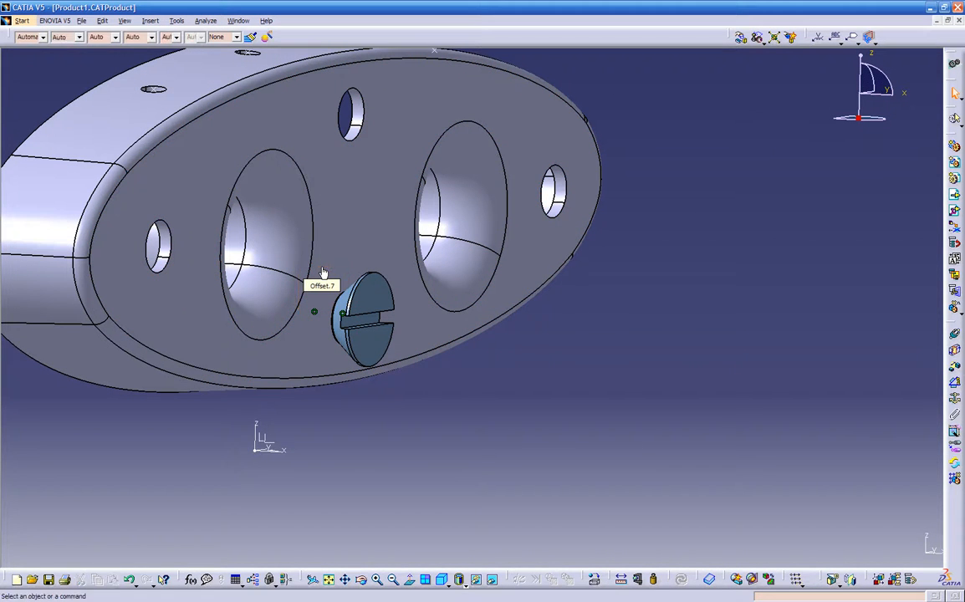
Step: Start manipulating components along the X axis and, in the top view, slide the screw into rib-1
{"action": "left_click", "coordinate": [741, 40]}
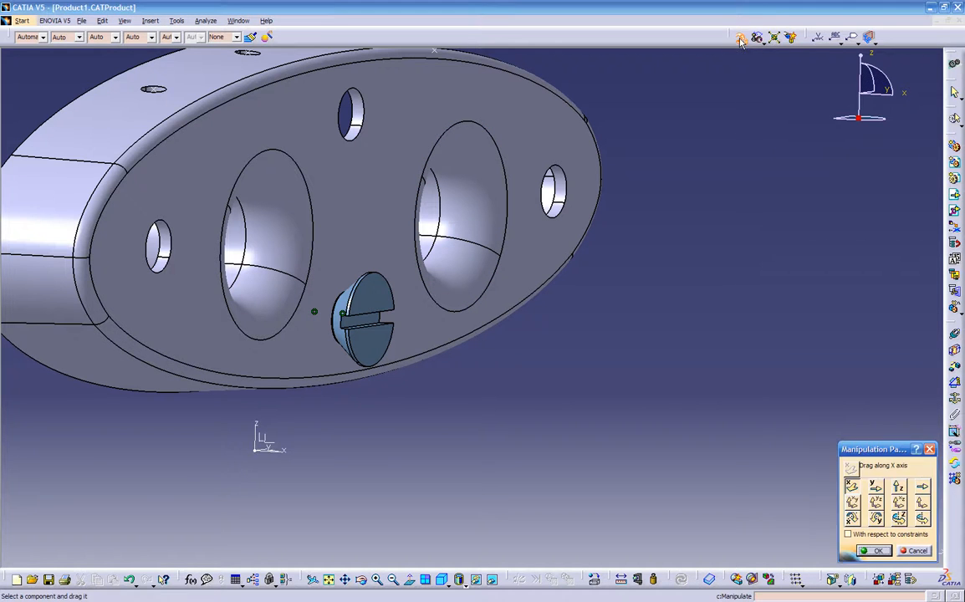
{"action": "middle_click_drag", "start_coordinate": [564, 351], "coordinate": [448, 431]}
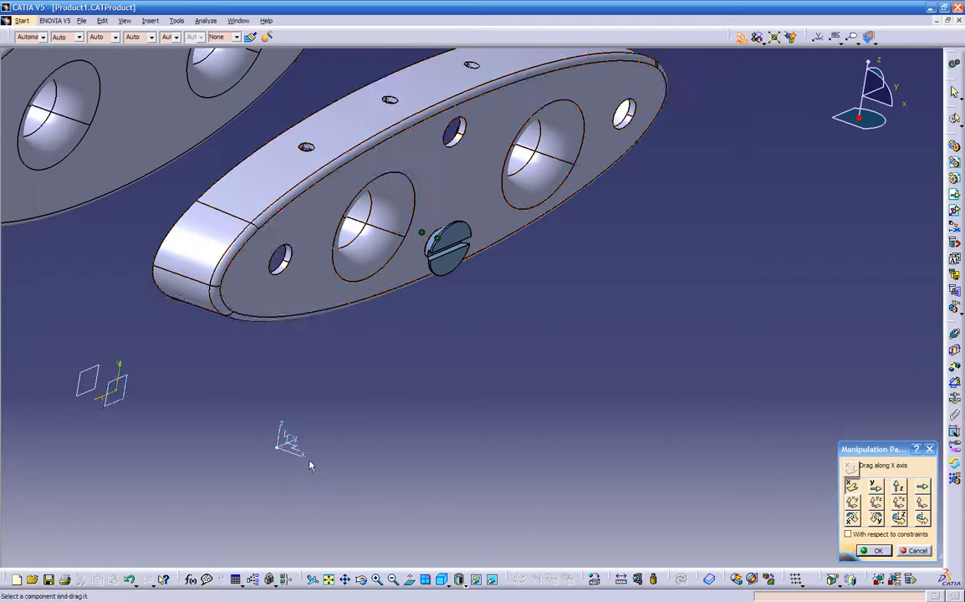
{"action": "middle_click_drag", "start_coordinate": [338, 318], "coordinate": [452, 481]}
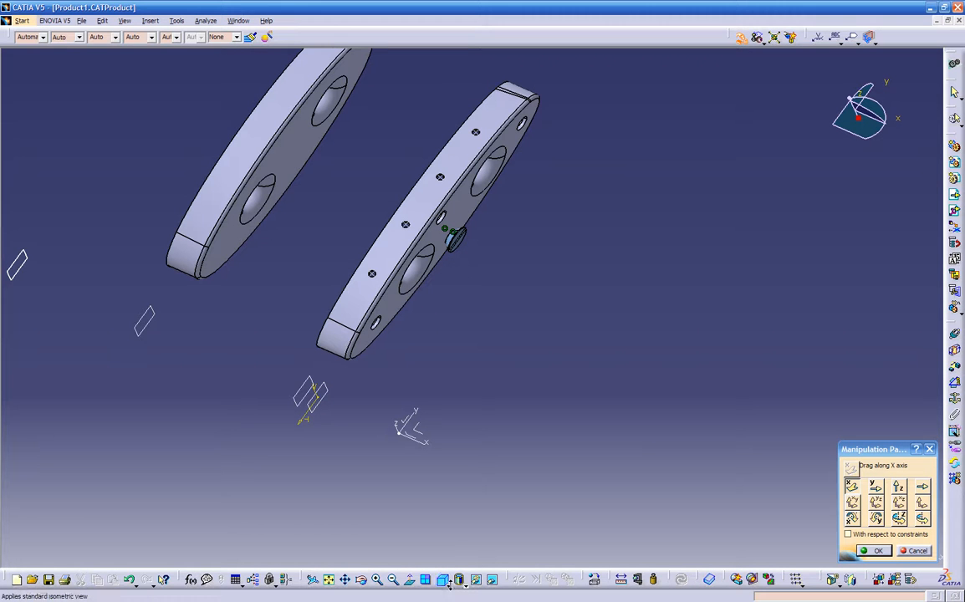
{"action": "left_click", "coordinate": [447, 584]}
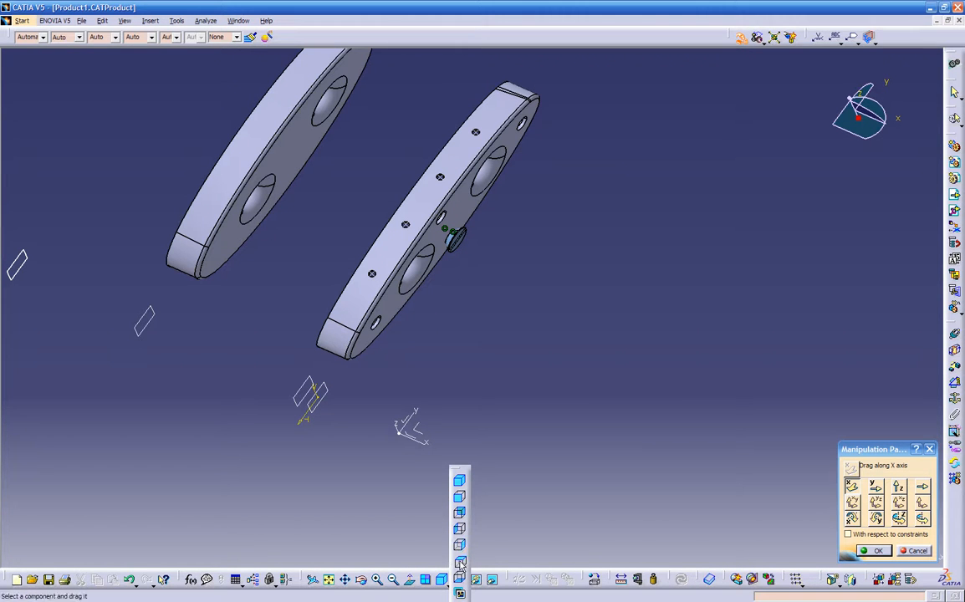
{"action": "left_click", "coordinate": [458, 563]}
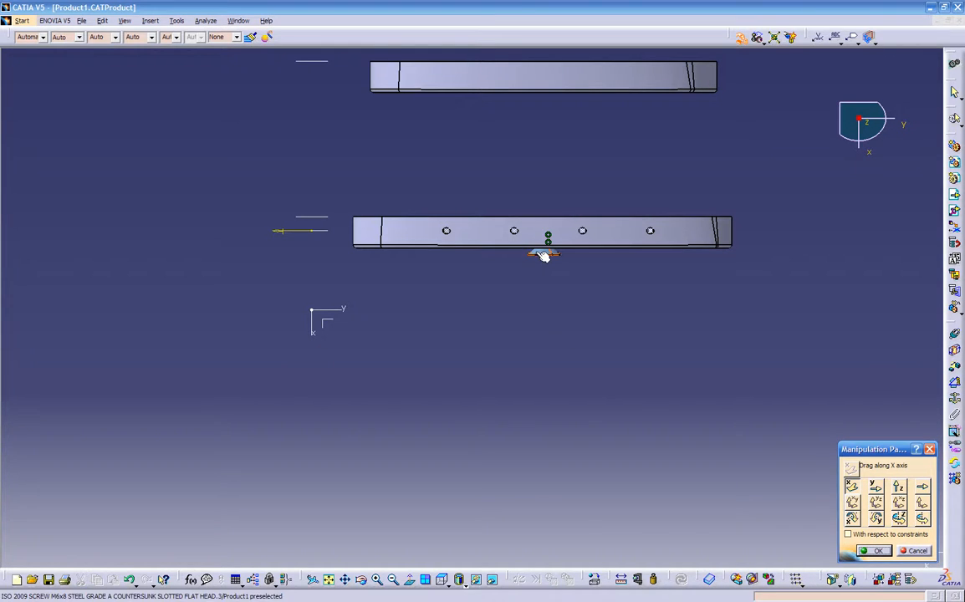
{"action": "left_click_drag", "start_coordinate": [545, 256], "coordinate": [598, 262]}
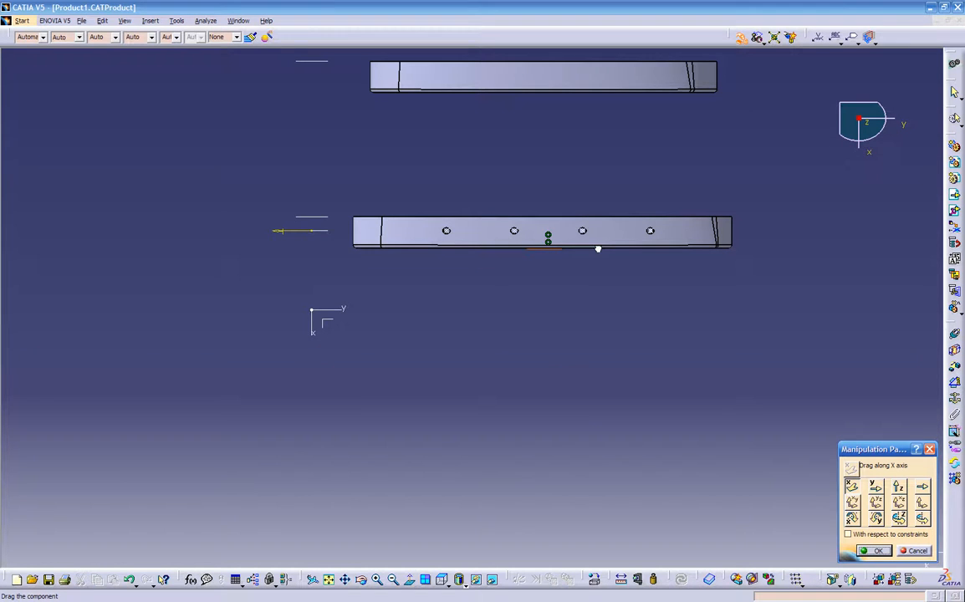
Step: Slide the screw along the X axis out of rib-1 and back into its lower middle hole, and accept the manipulation
{"action": "middle_click_drag", "start_coordinate": [547, 339], "coordinate": [368, 301]}
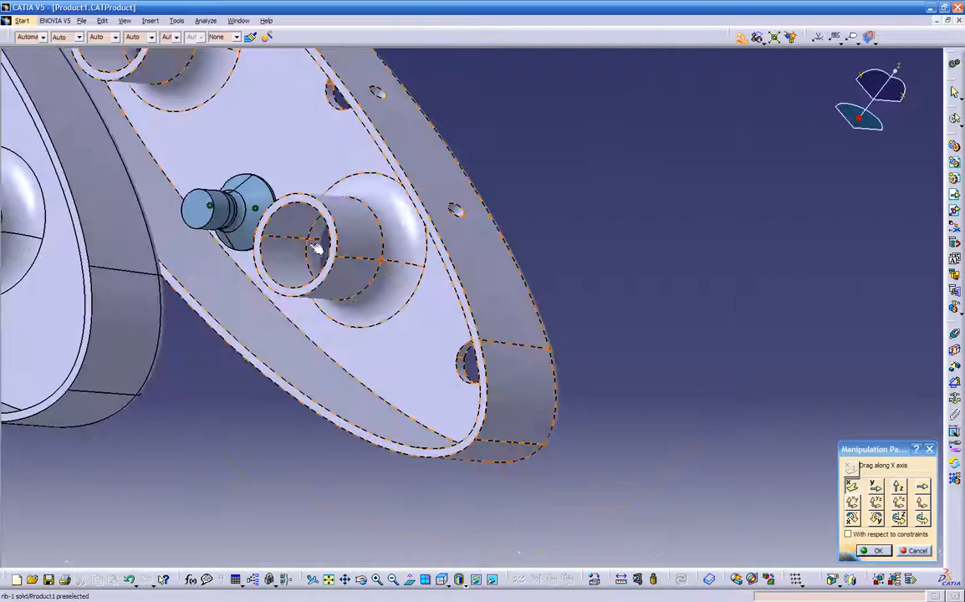
{"action": "left_click_drag", "start_coordinate": [237, 221], "coordinate": [637, 276]}
{"action": "middle_click_drag", "start_coordinate": [637, 276], "coordinate": [282, 360]}
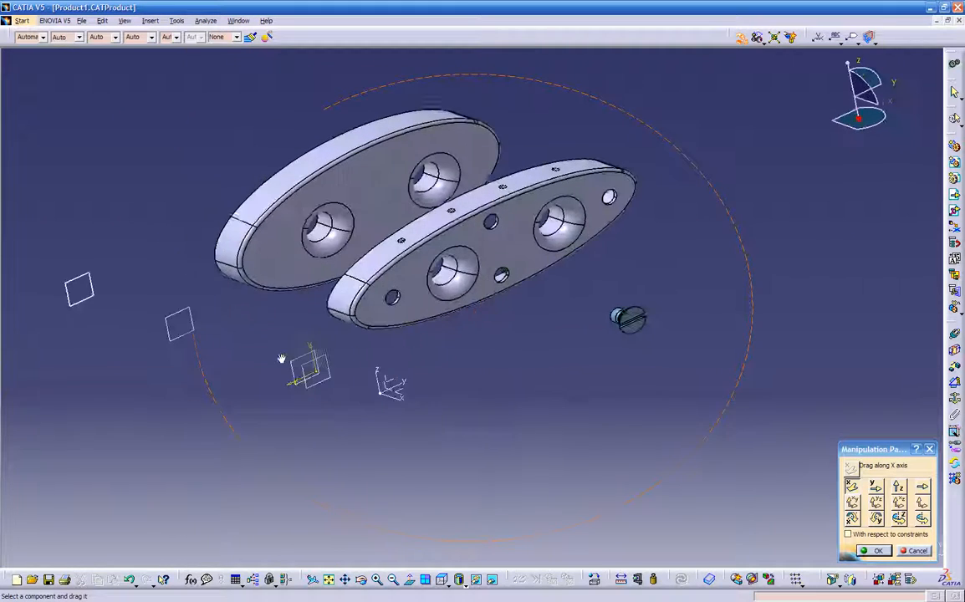
{"action": "middle_click_drag", "start_coordinate": [542, 386], "coordinate": [506, 336]}
{"action": "left_click_drag", "start_coordinate": [695, 336], "coordinate": [583, 226]}
{"action": "middle_click_drag", "start_coordinate": [469, 378], "coordinate": [619, 403]}
{"action": "left_click", "coordinate": [875, 550]}
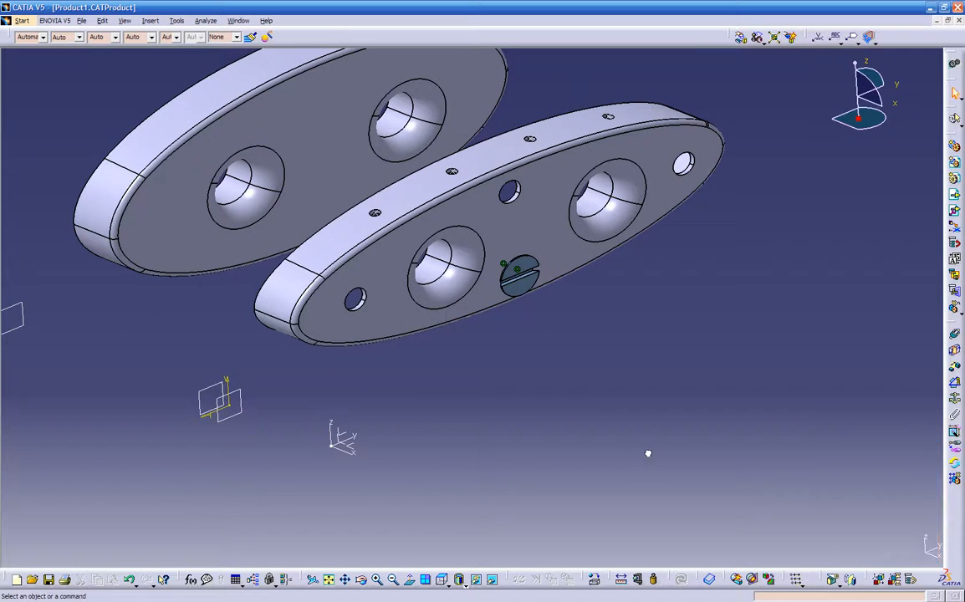
{"action": "middle_click_drag", "start_coordinate": [538, 384], "coordinate": [573, 352]}
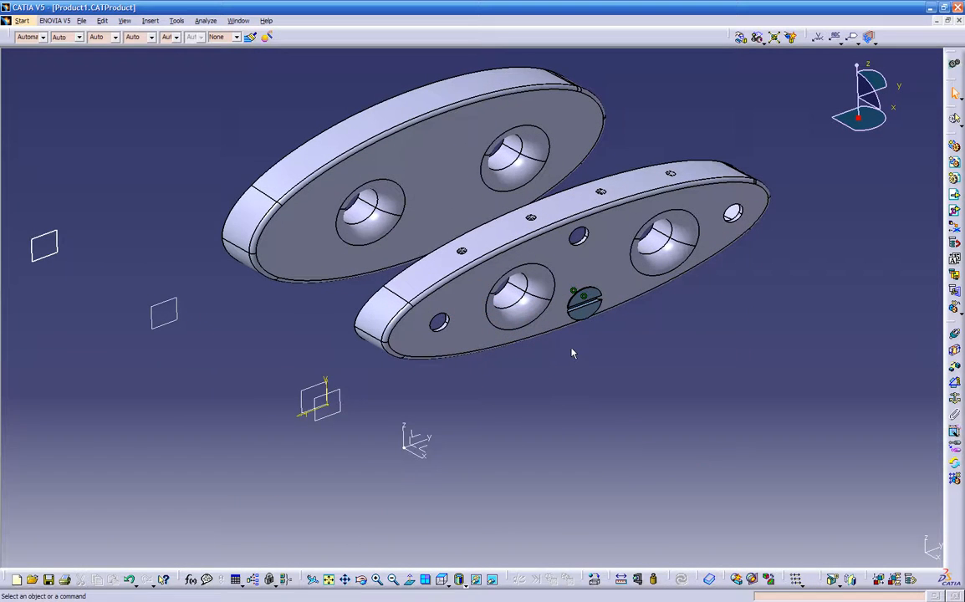
{"action": "left_click", "coordinate": [710, 579]}
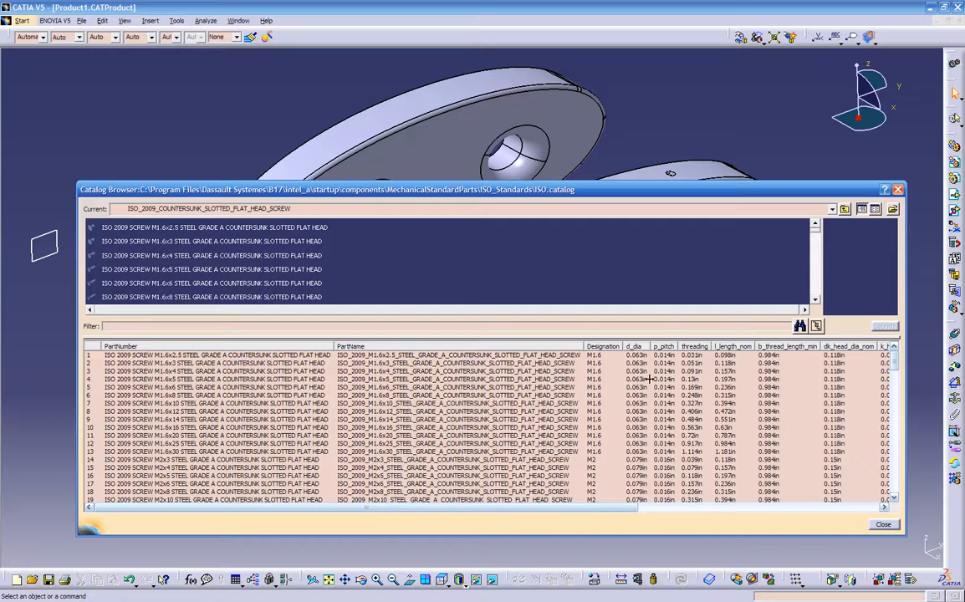
{"action": "left_click", "coordinate": [896, 190]}
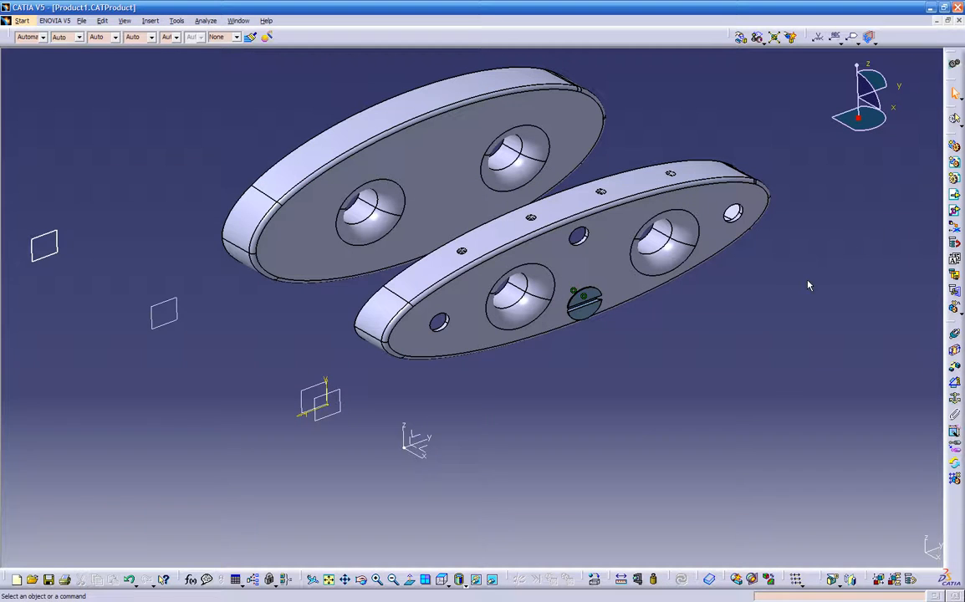
Step: Show the specification tree and create a second instance of the ISO 2009 M6x8 screw with Fast Multi Instantiation
{"action": "key", "text": "F3"}
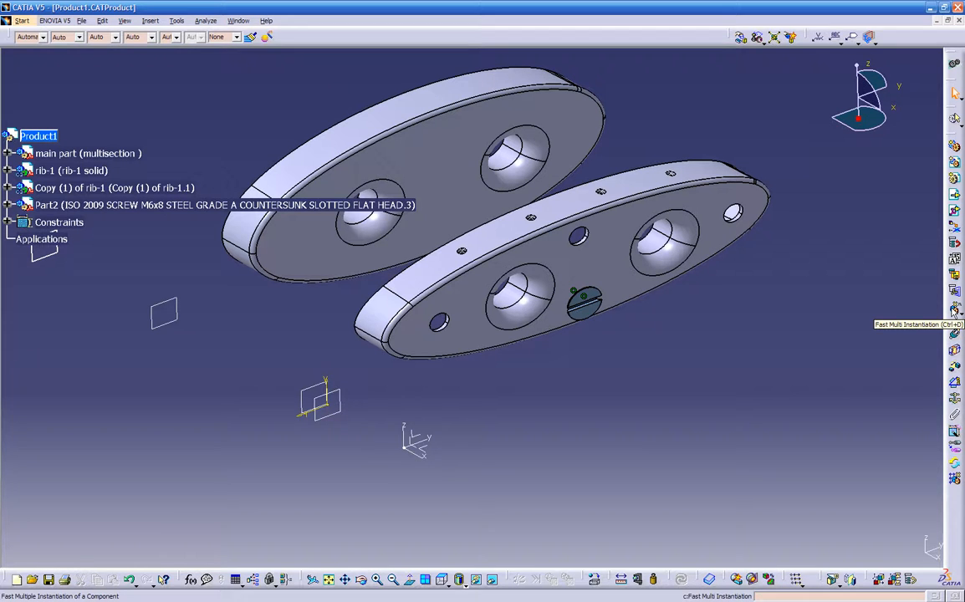
{"action": "left_click", "coordinate": [167, 205]}
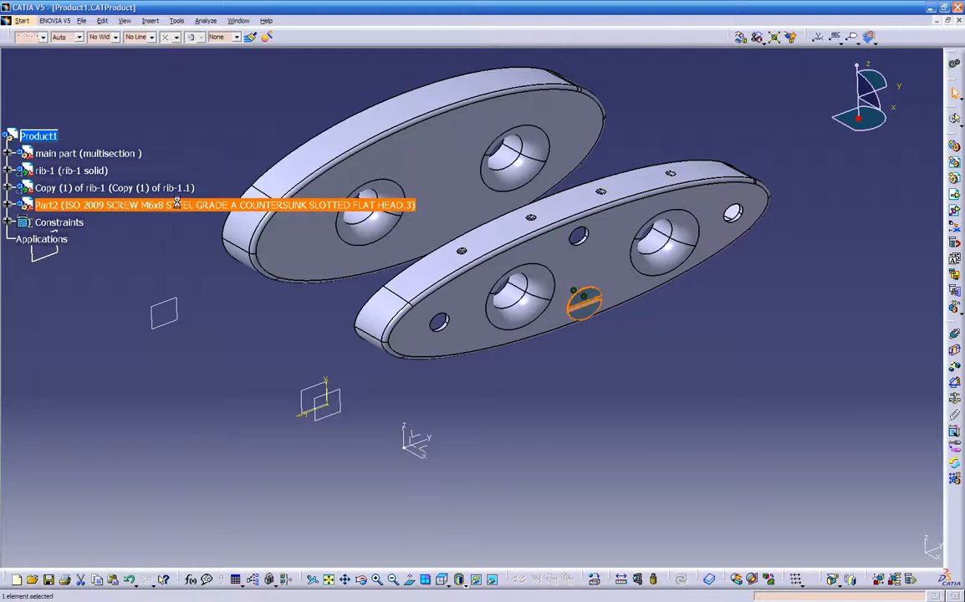
{"action": "left_click", "coordinate": [953, 311]}
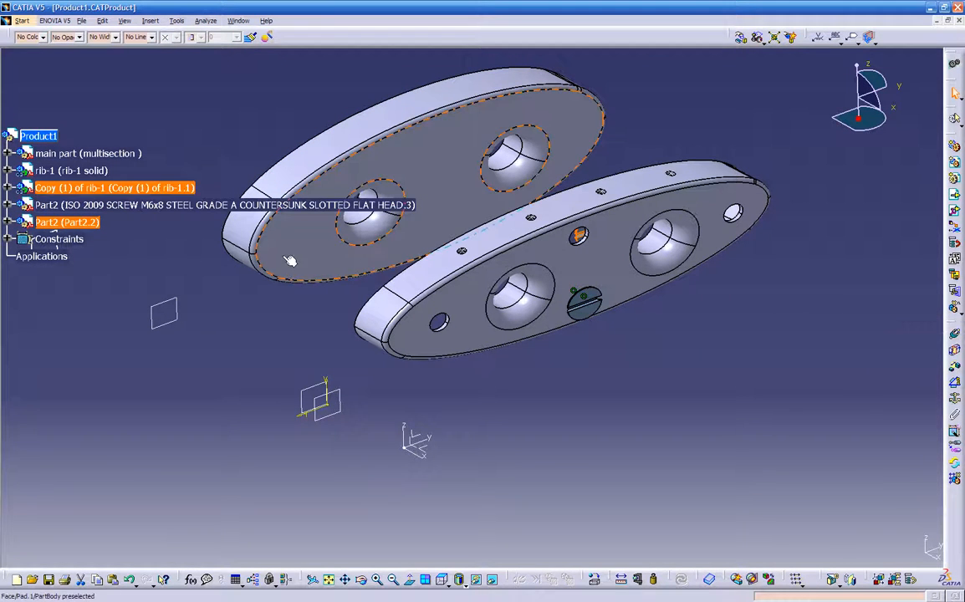
Step: Add a coincidence constraint between the second screw's axis and the axis of rib-1's upper middle hole, and update the assembly
{"action": "middle_click_drag", "start_coordinate": [376, 347], "coordinate": [684, 334]}
{"action": "middle_click_drag", "start_coordinate": [365, 290], "coordinate": [406, 359]}
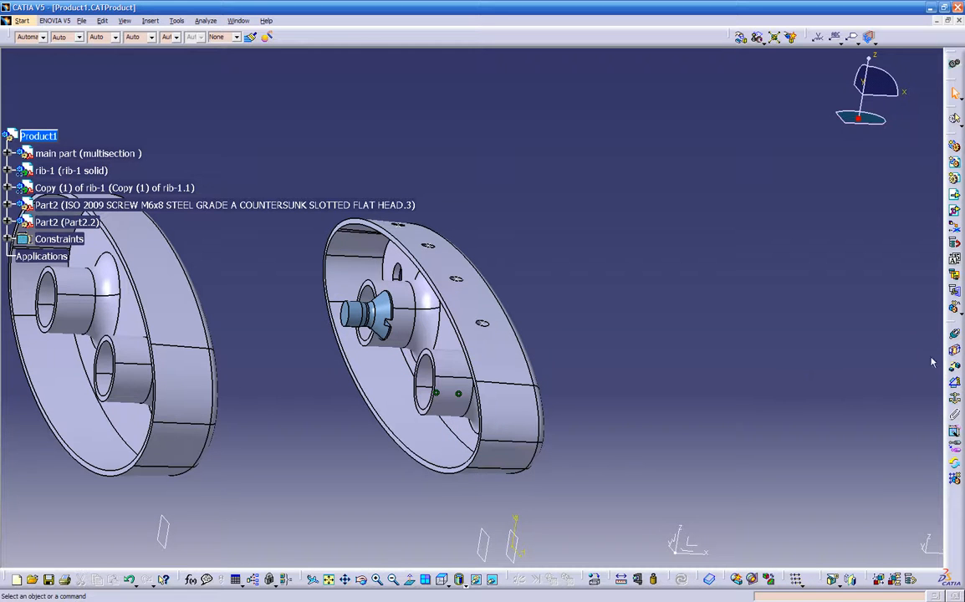
{"action": "middle_click_drag", "start_coordinate": [452, 280], "coordinate": [450, 180]}
{"action": "left_click", "coordinate": [375, 289]}
{"action": "middle_click_drag", "start_coordinate": [456, 379], "coordinate": [272, 364]}
{"action": "left_click", "coordinate": [687, 280]}
{"action": "middle_click_drag", "start_coordinate": [775, 377], "coordinate": [558, 375]}
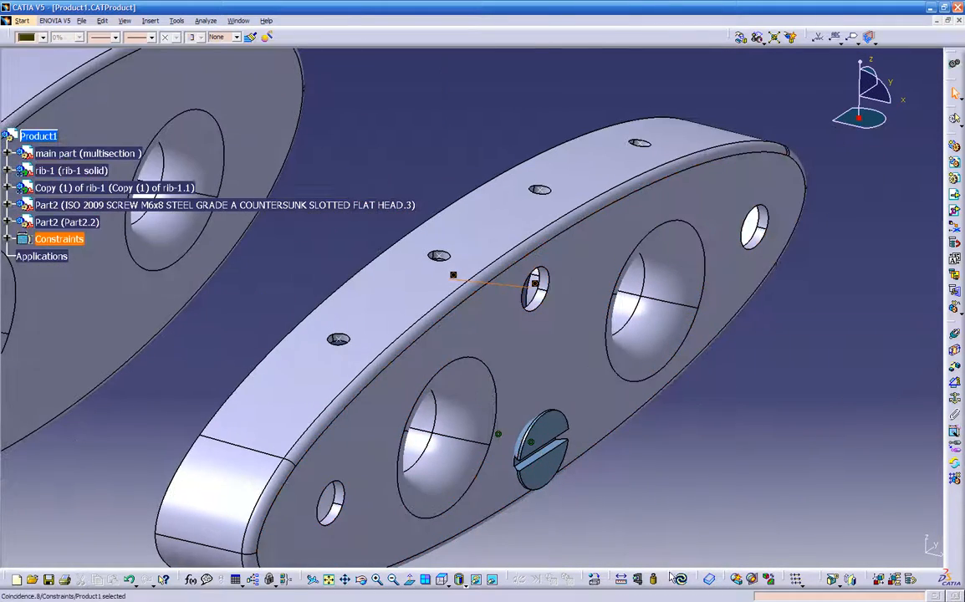
{"action": "left_click", "coordinate": [683, 578]}
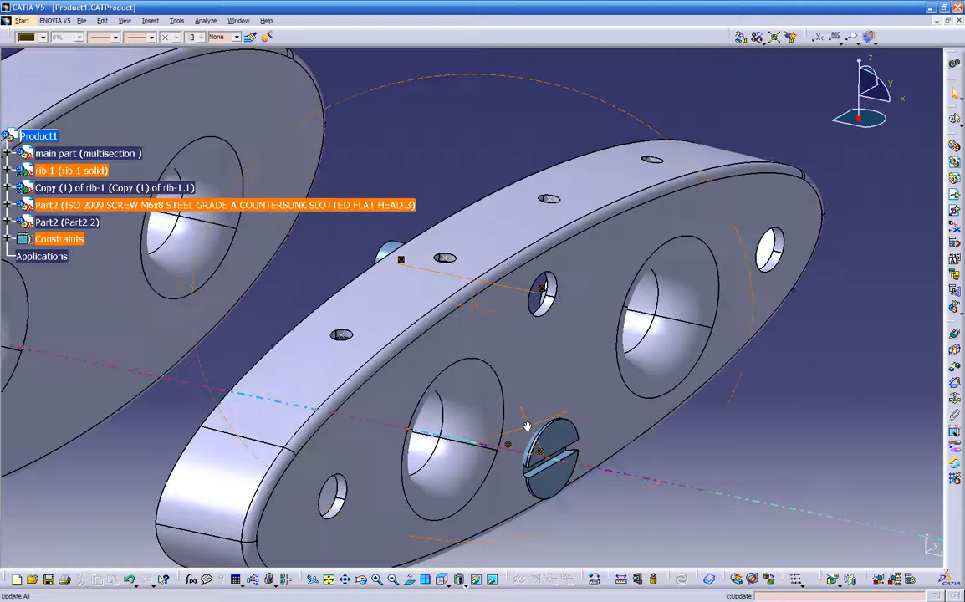
Step: Manipulate the second screw along the X axis until it sits in rib-1's upper middle hole, and accept the manipulation
{"action": "left_click", "coordinate": [740, 39]}
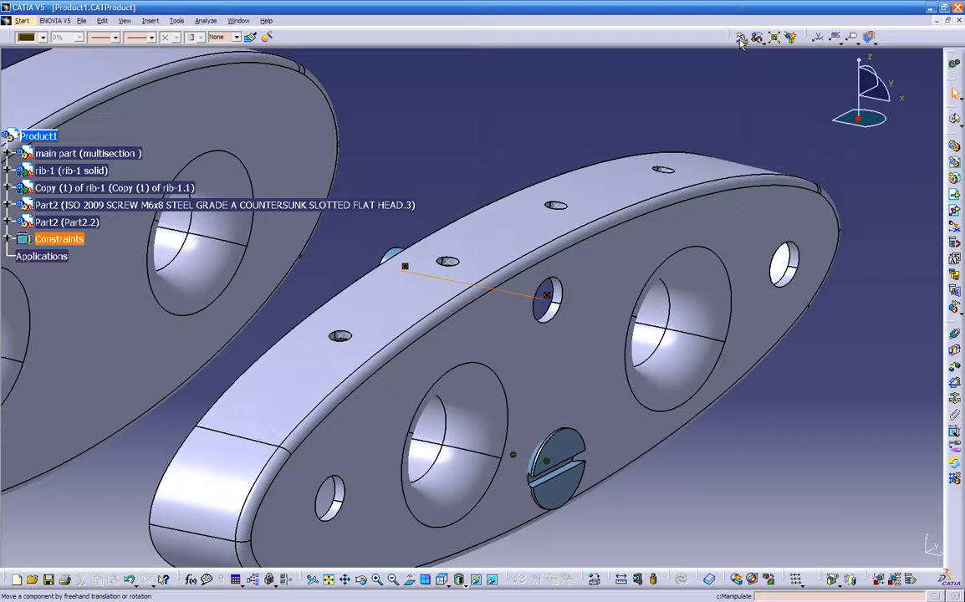
{"action": "left_click", "coordinate": [740, 39]}
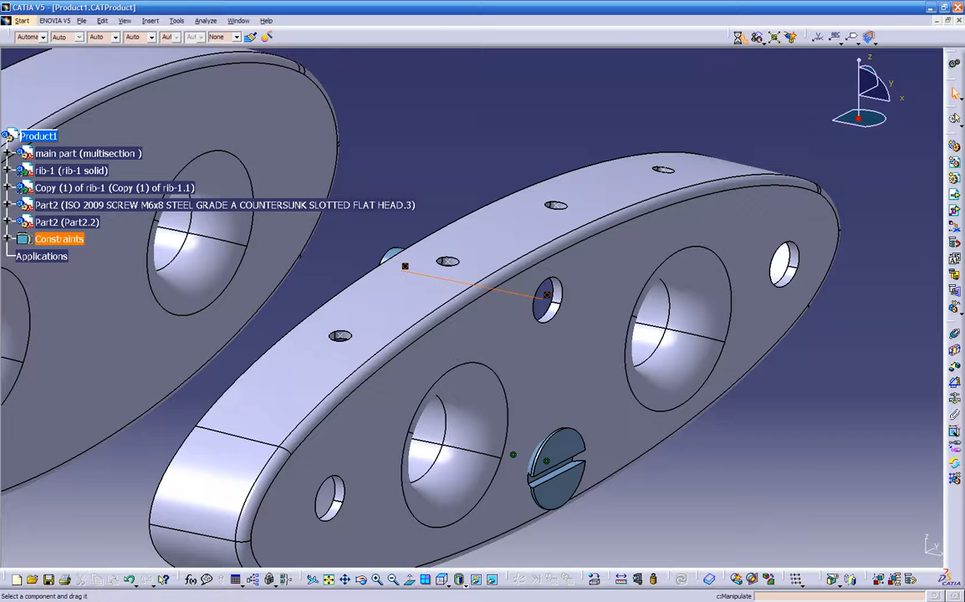
{"action": "left_click_drag", "start_coordinate": [446, 274], "coordinate": [487, 290]}
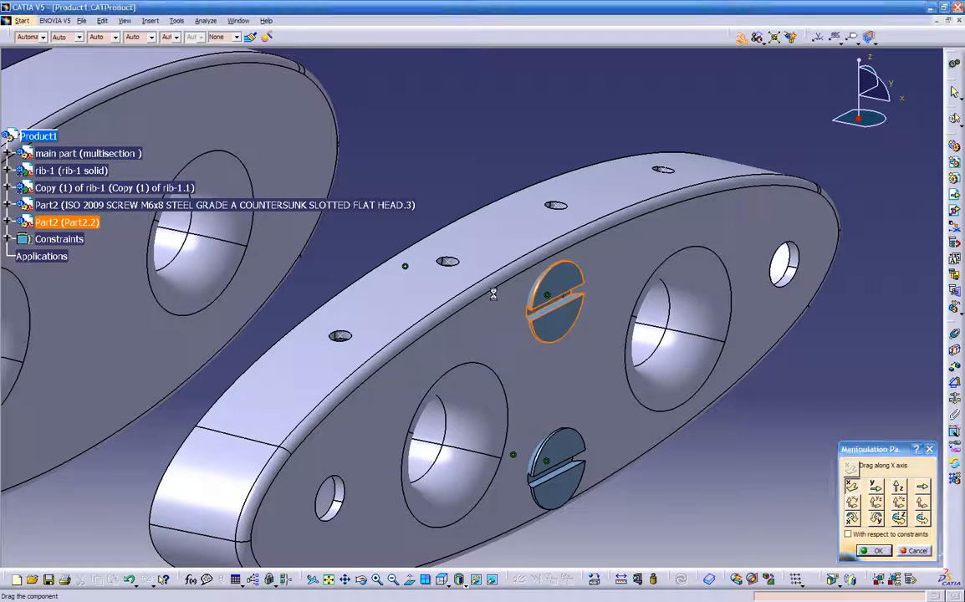
{"action": "left_click", "coordinate": [872, 552]}
Step: Start Save Management and mark Product1.CATProduct for saving together with the new Part2.CATPart
{"action": "middle_click_drag", "start_coordinate": [552, 485], "coordinate": [449, 405]}
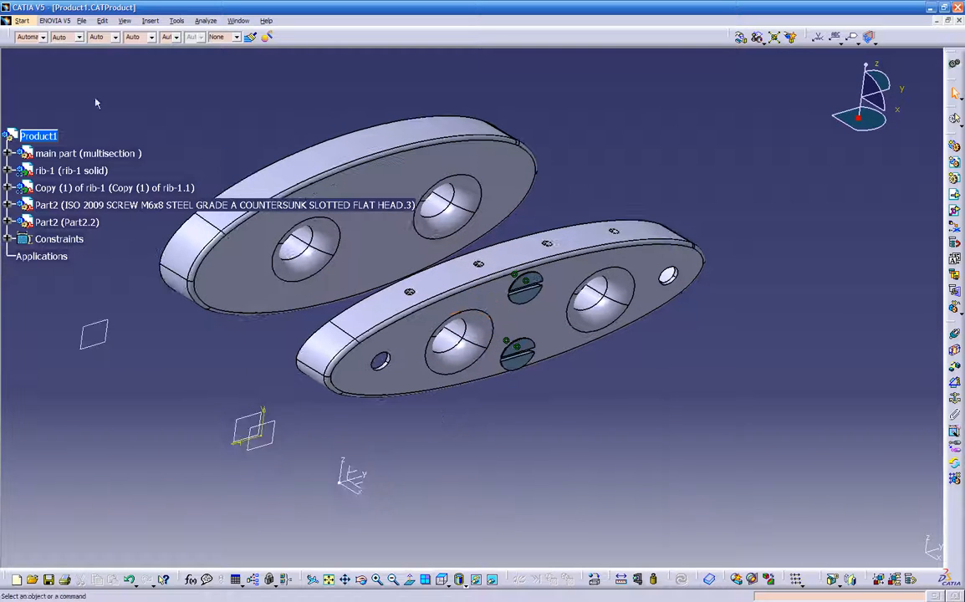
{"action": "left_click", "coordinate": [82, 21]}
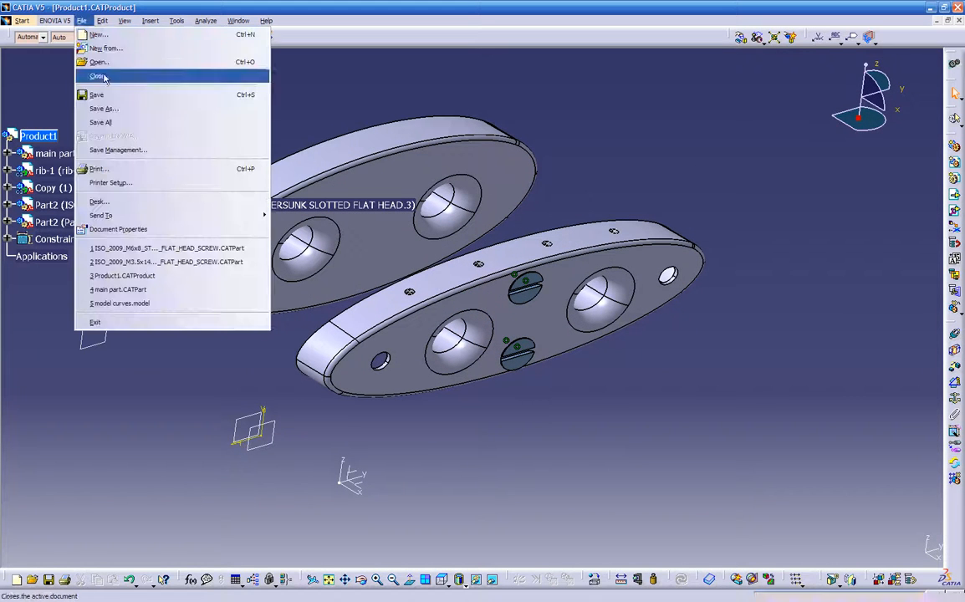
{"action": "left_click", "coordinate": [117, 149]}
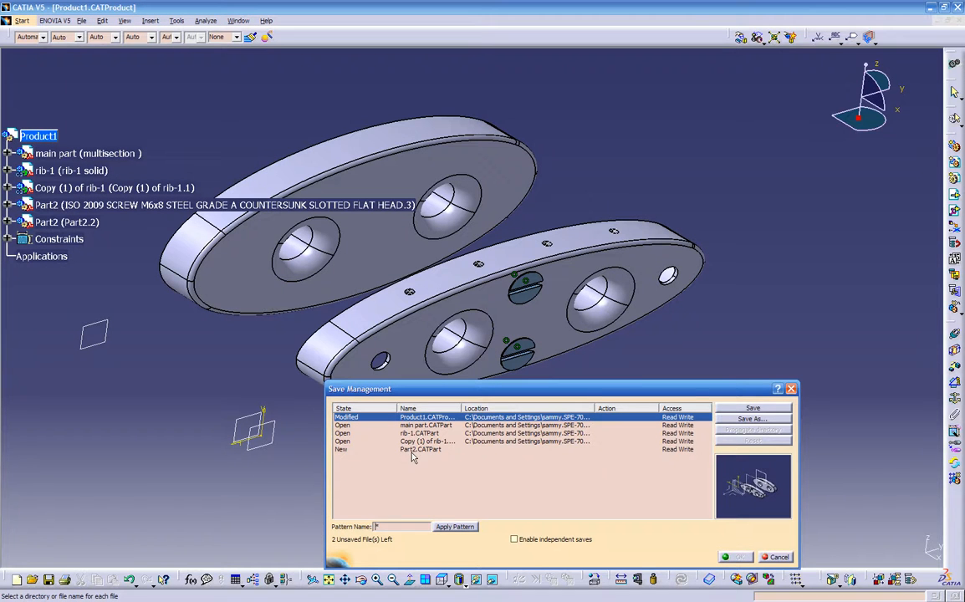
{"action": "left_click", "coordinate": [733, 410]}
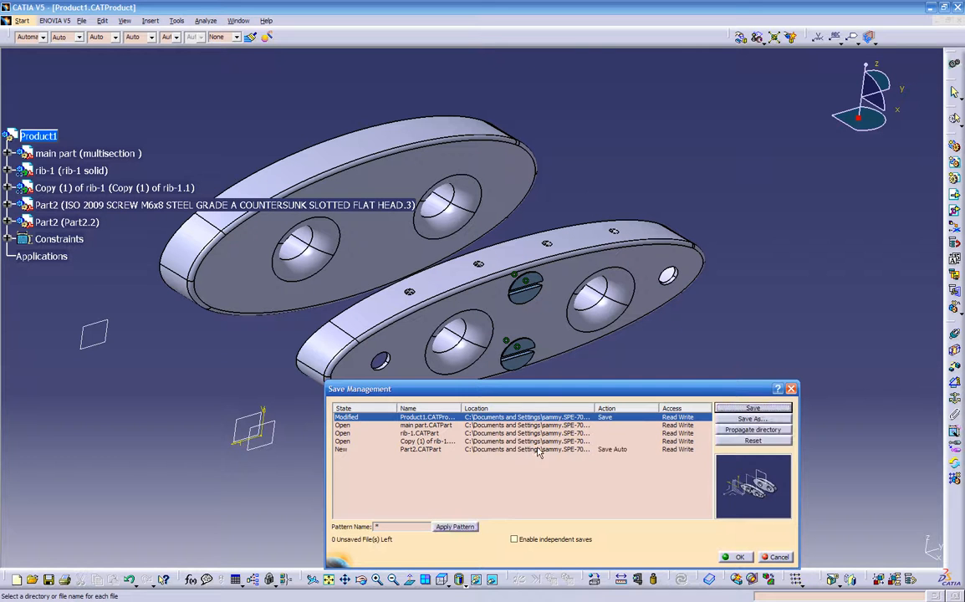
Step: Mark Copy (1) of rib-1 and rib-1 for saving under their own names in the temp ribs folder, overwriting the existing files
{"action": "left_click", "coordinate": [643, 440]}
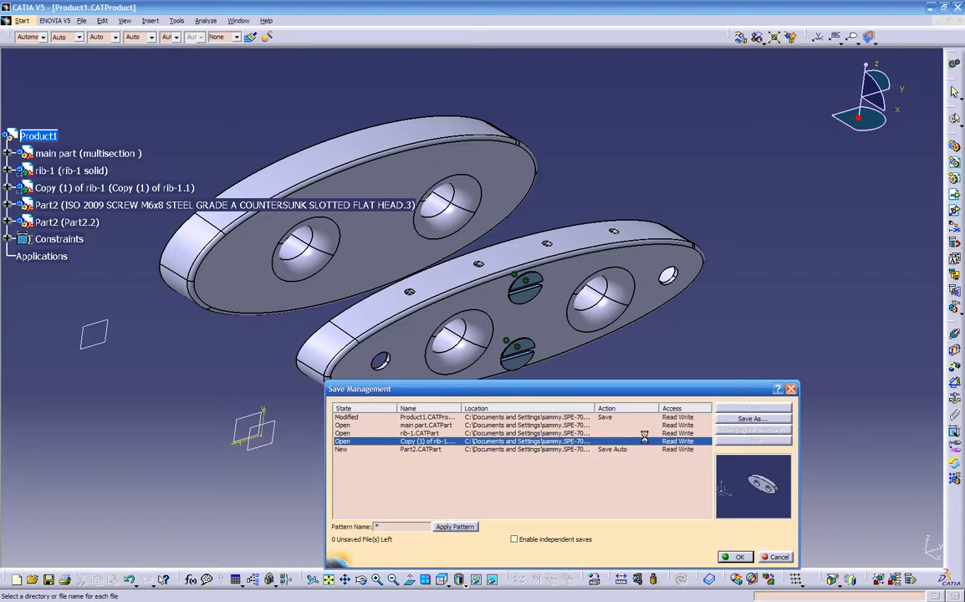
{"action": "left_click", "coordinate": [719, 422]}
{"action": "left_click", "coordinate": [352, 284]}
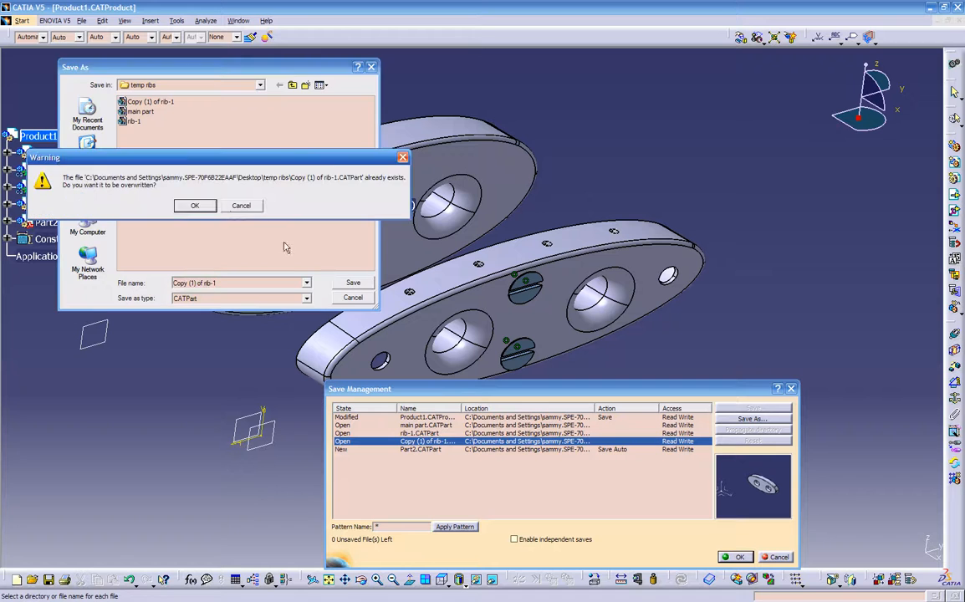
{"action": "left_click", "coordinate": [196, 206]}
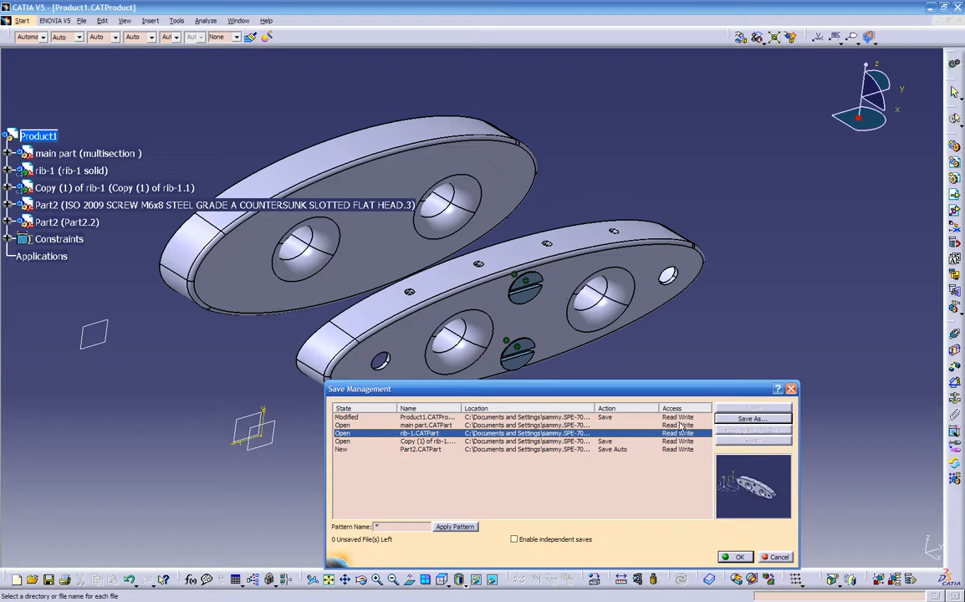
{"action": "left_click", "coordinate": [729, 421]}
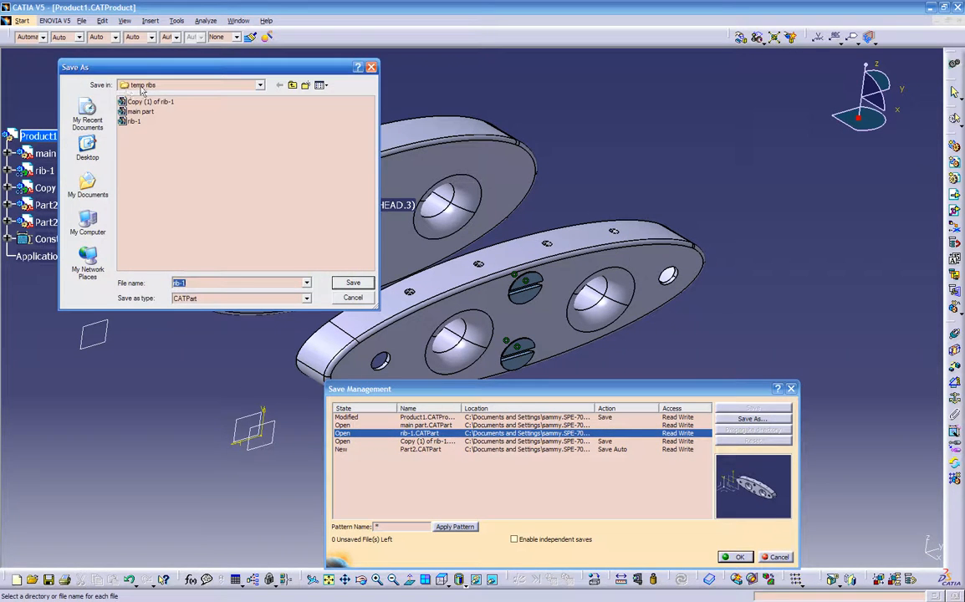
{"action": "left_click", "coordinate": [349, 284]}
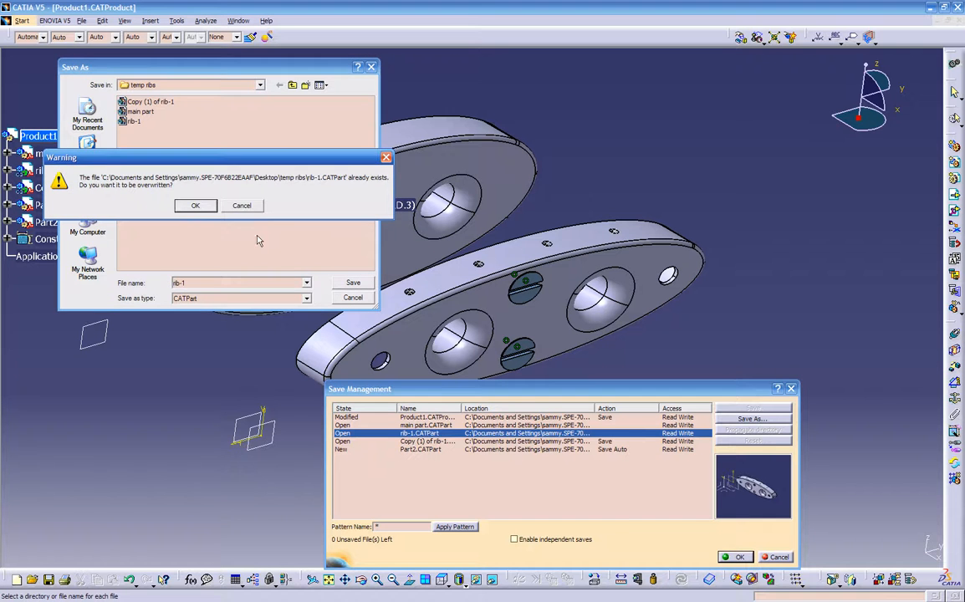
{"action": "left_click", "coordinate": [195, 206]}
Step: Mark main part for saving over its existing file in the temp ribs folder, and run the save of all listed documents
{"action": "left_click", "coordinate": [640, 426]}
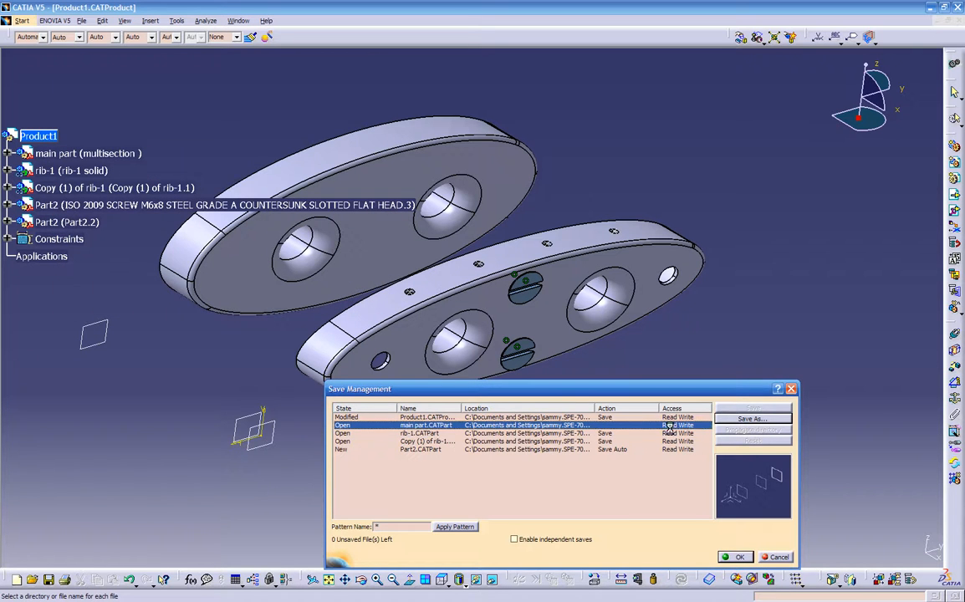
{"action": "left_click", "coordinate": [719, 419]}
{"action": "left_click", "coordinate": [353, 283]}
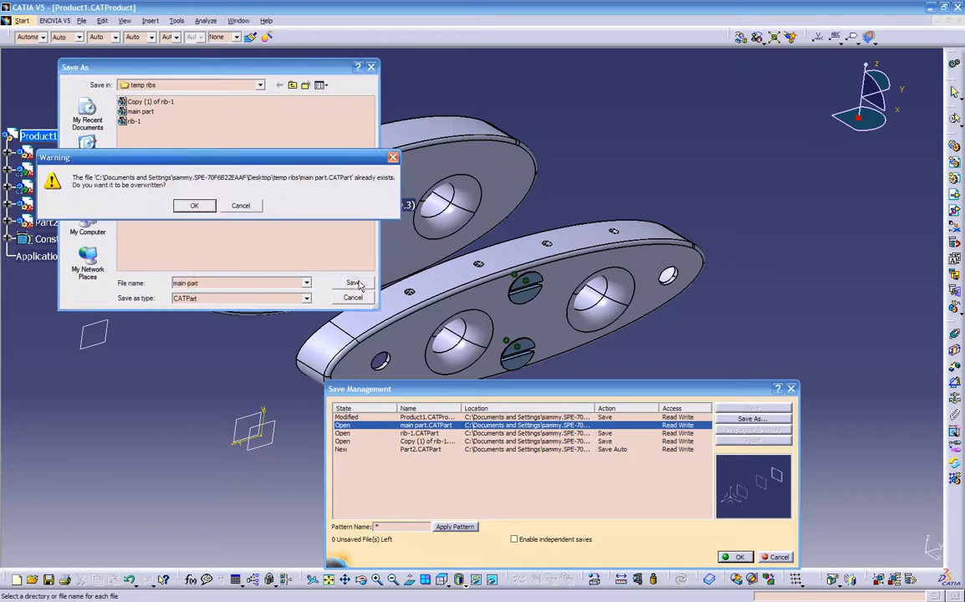
{"action": "left_click", "coordinate": [197, 205]}
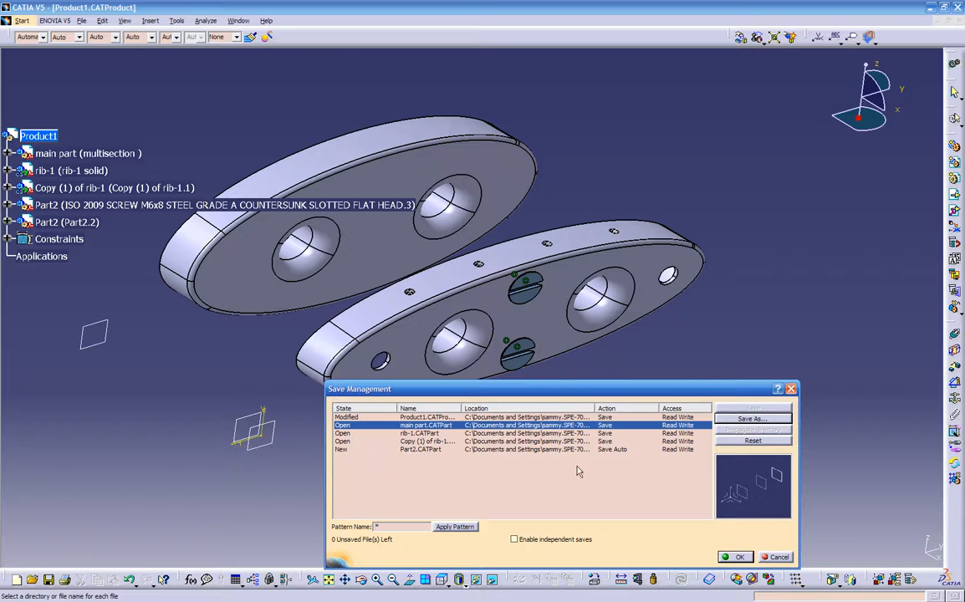
{"action": "left_click_drag", "start_coordinate": [599, 388], "coordinate": [619, 387]}
{"action": "left_click_drag", "start_coordinate": [238, 468], "coordinate": [94, 452]}
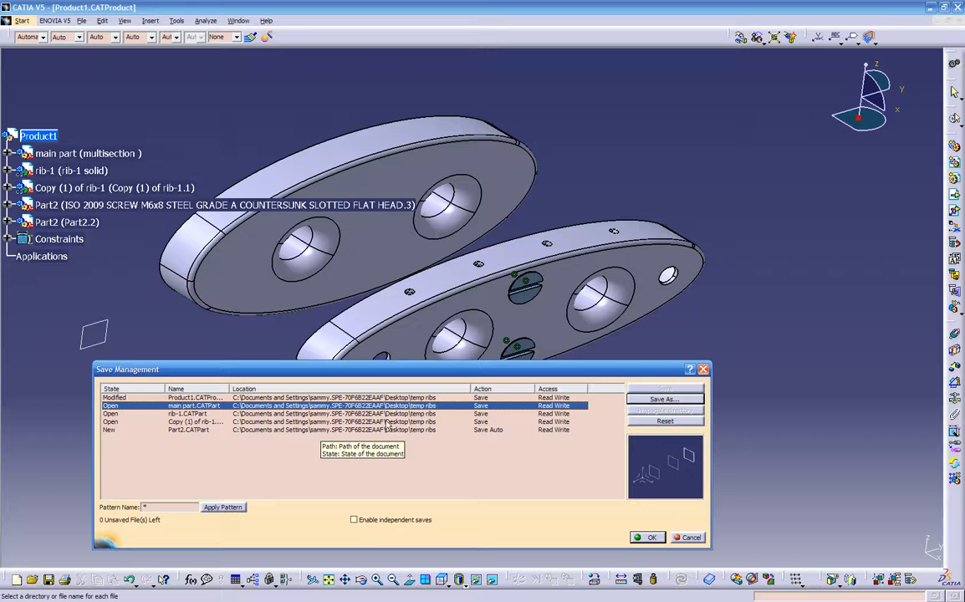
{"action": "left_click", "coordinate": [647, 538]}
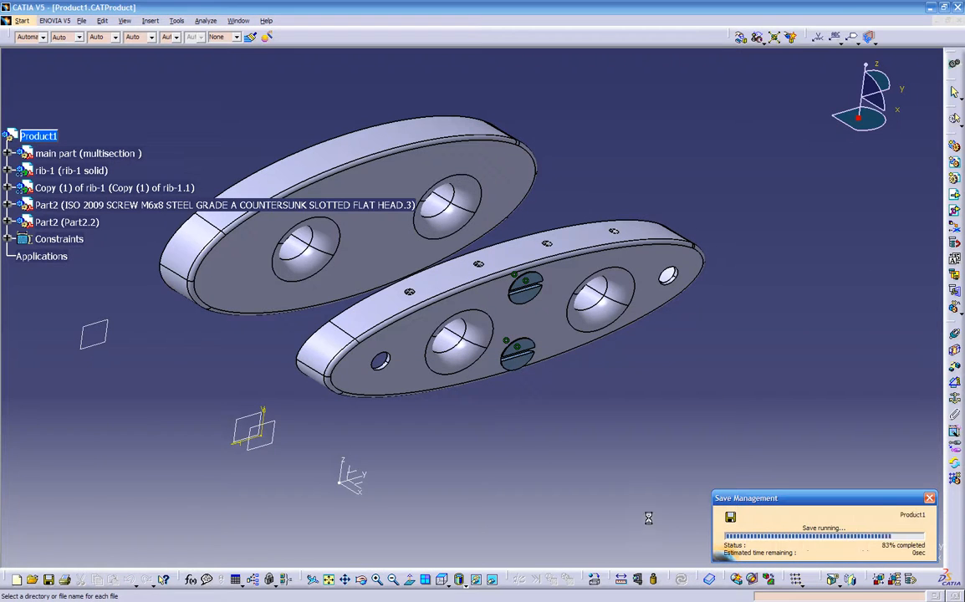